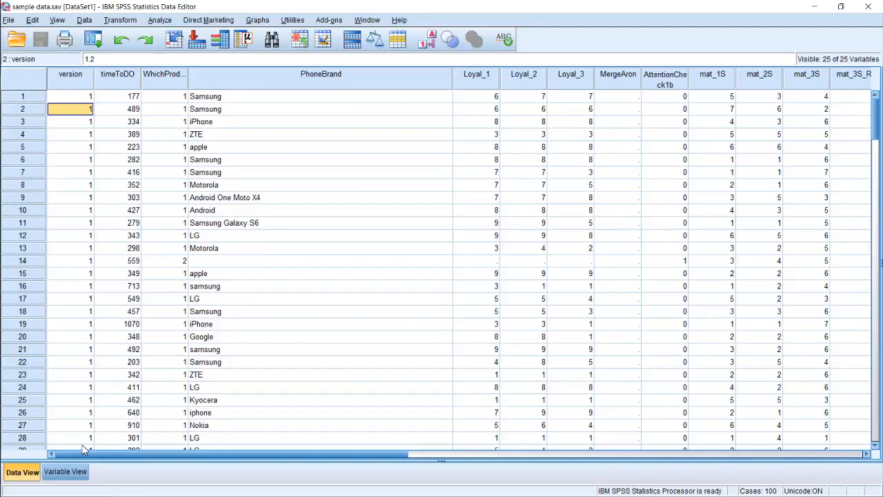
Look through the dataset's columns and open the variable definitions
drag(260, 454, 392, 455)
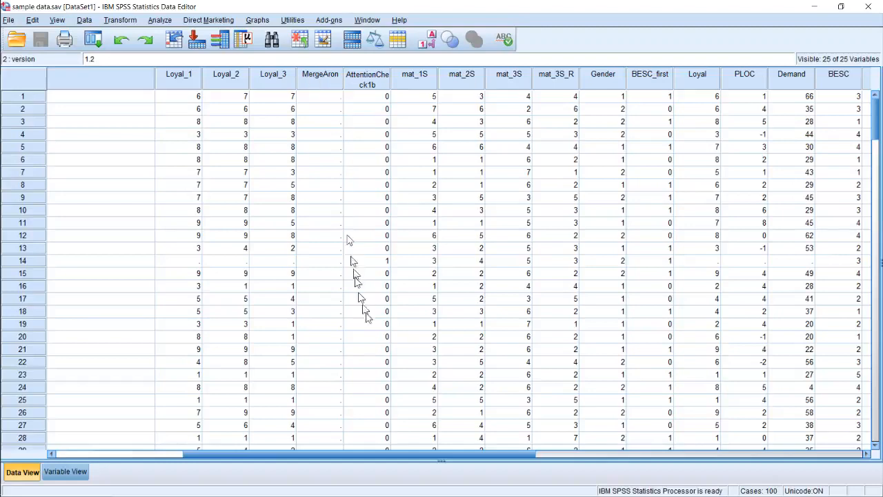
drag(412, 454, 246, 434)
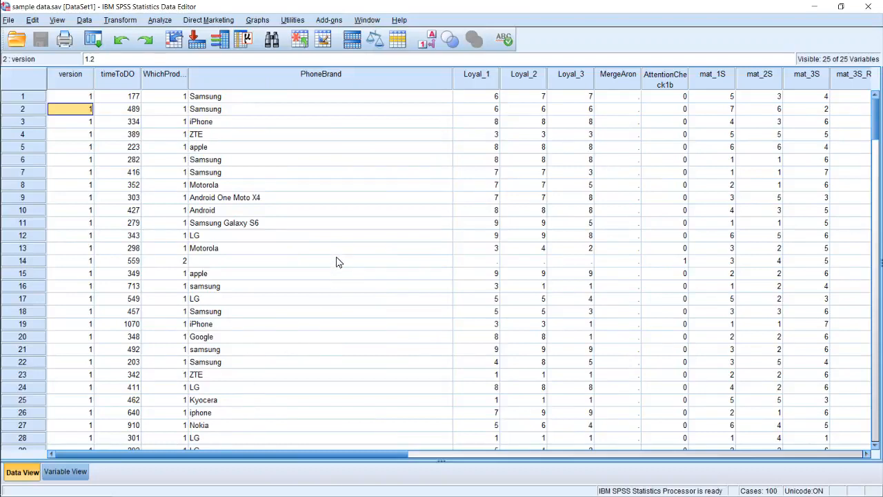
click(77, 471)
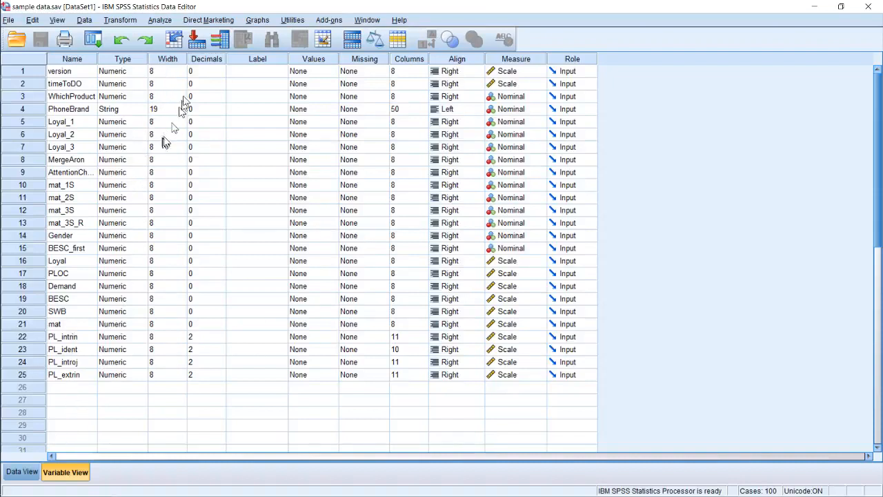
click(263, 88)
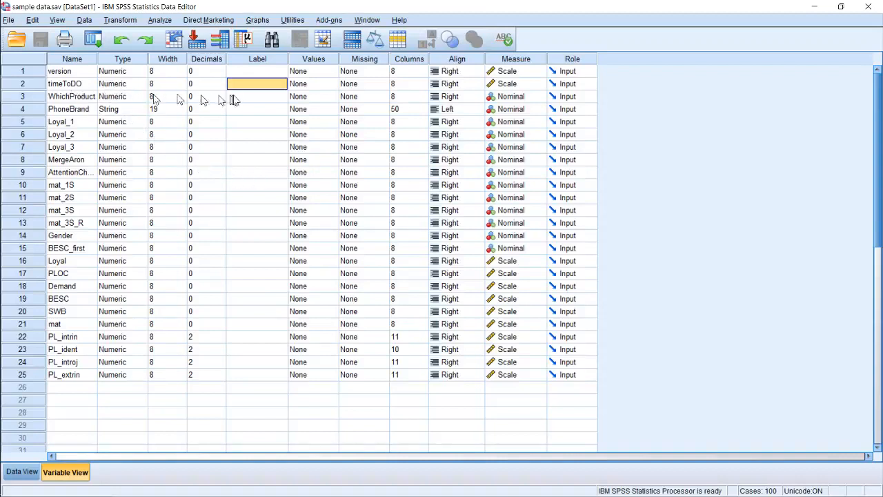
Define value labels for WhichProduct, with 1 as "phone" and 2 as "other", and keep its measurement level as Nominal
click(330, 97)
click(331, 96)
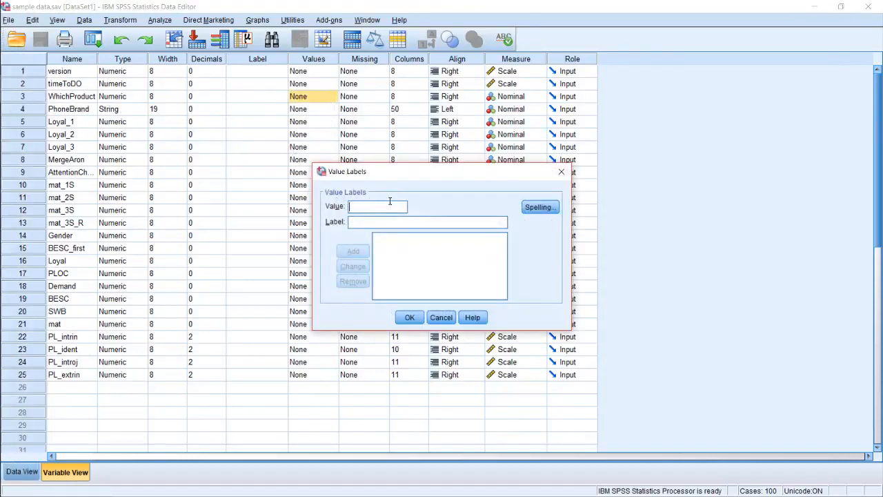
text(1)
text(phone)
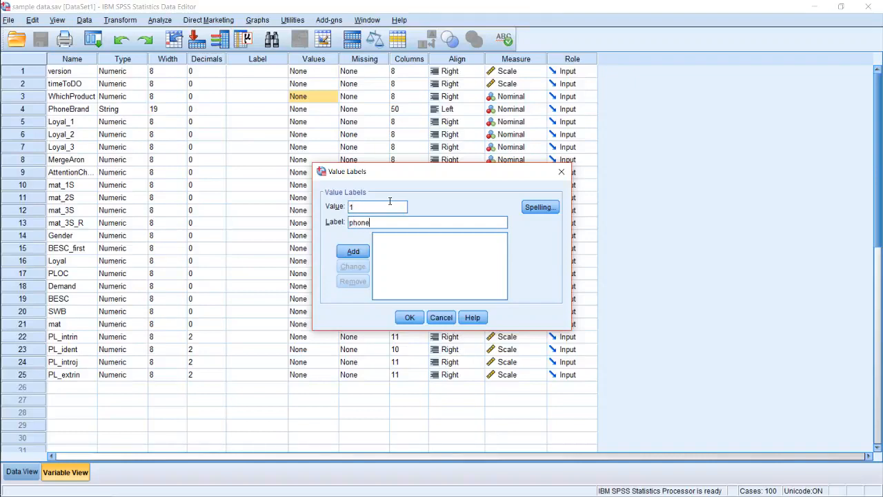
click(356, 251)
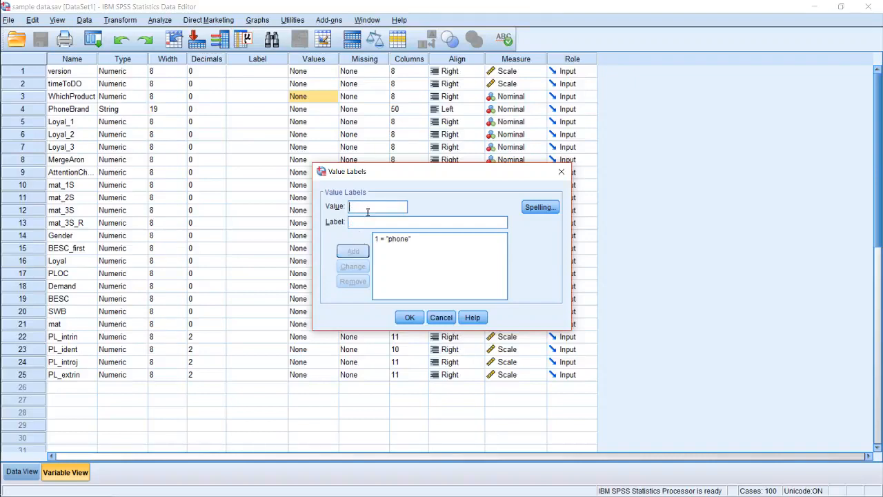
text(2)
text(other)
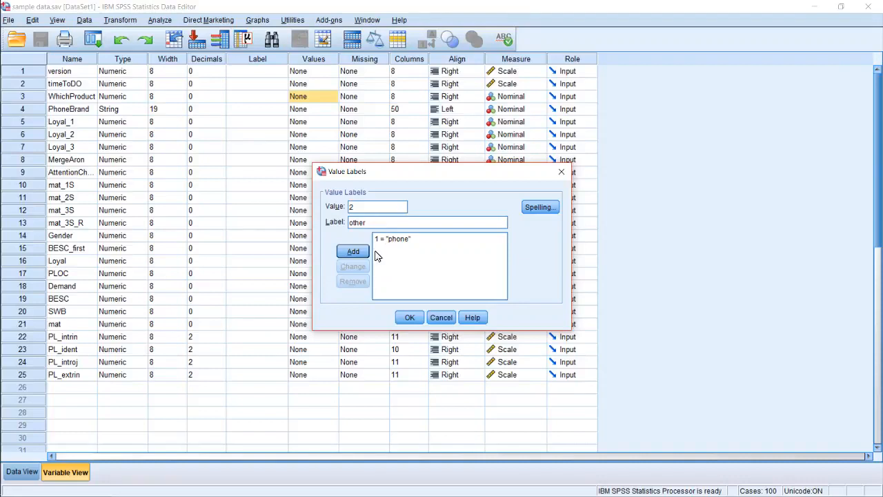
click(360, 253)
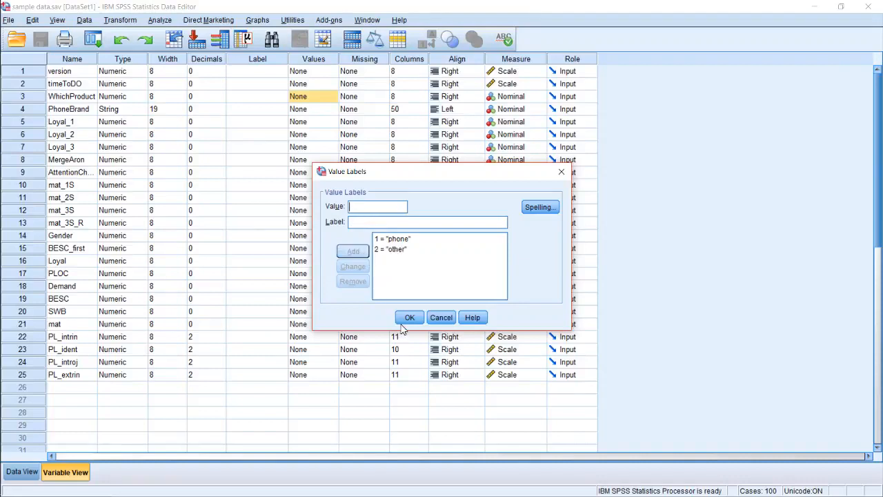
click(410, 317)
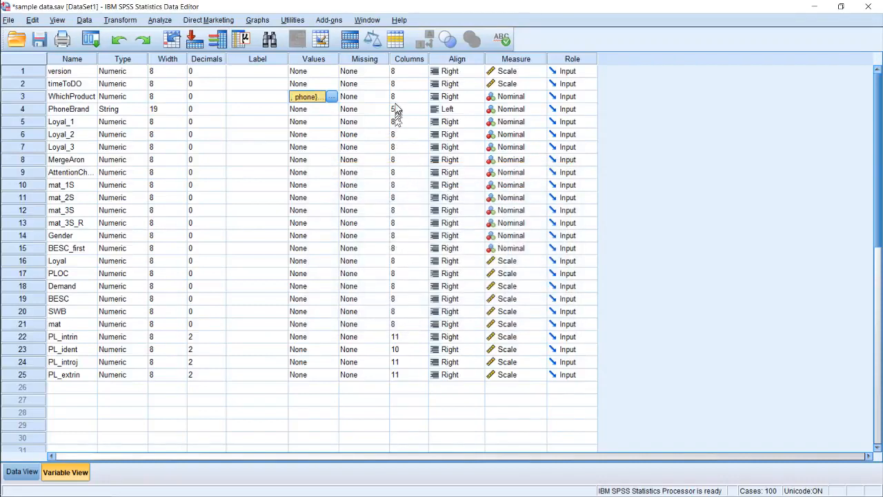
click(541, 103)
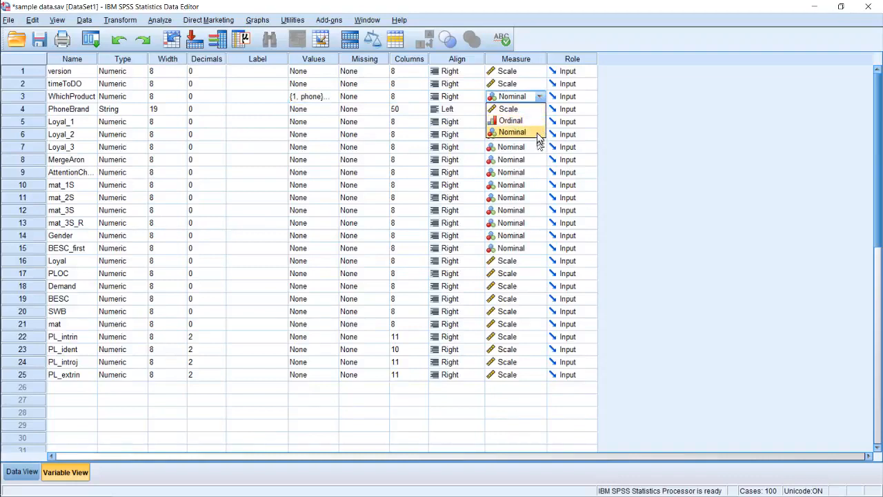
click(527, 100)
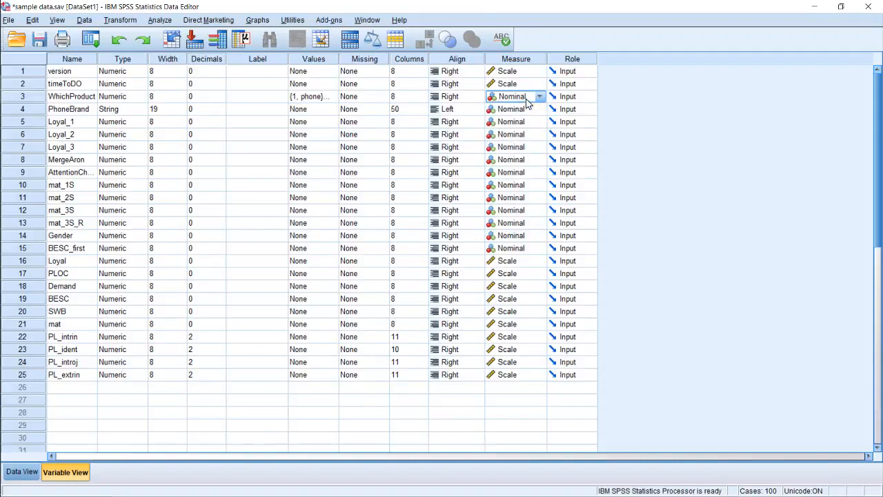
Display value labels in the data grid and review the WhichProduct and PhoneBrand entries across the cases
click(22, 472)
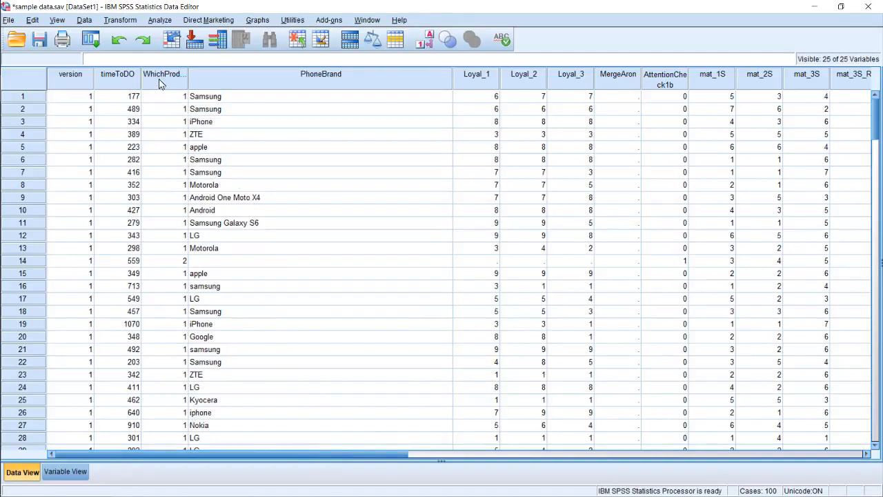
click(425, 42)
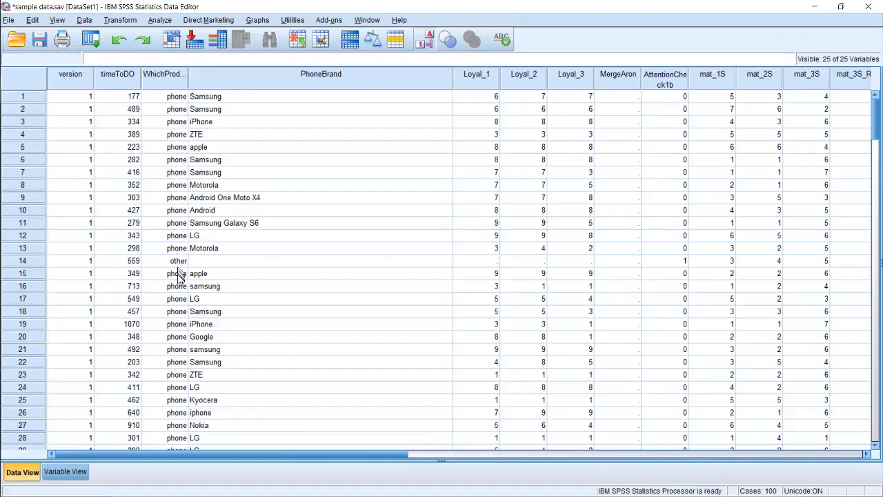
scroll(177, 257, down, 2)
scroll(178, 247, down, 11)
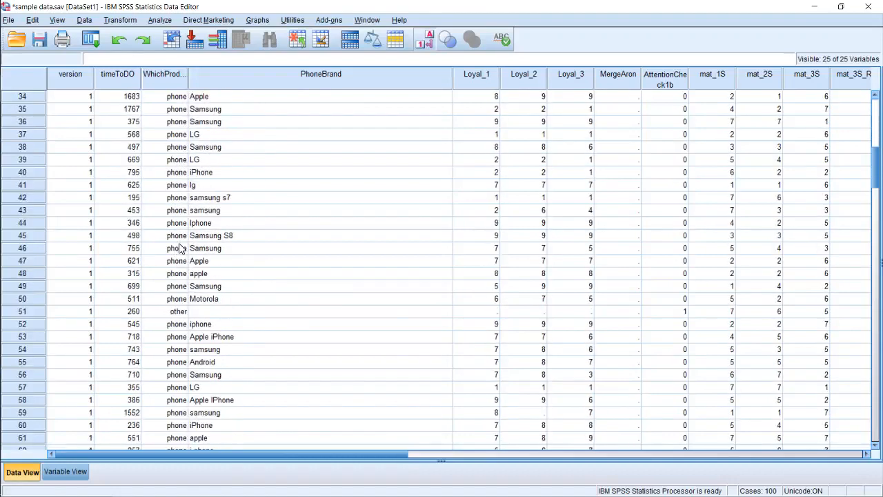
scroll(184, 285, down, 3)
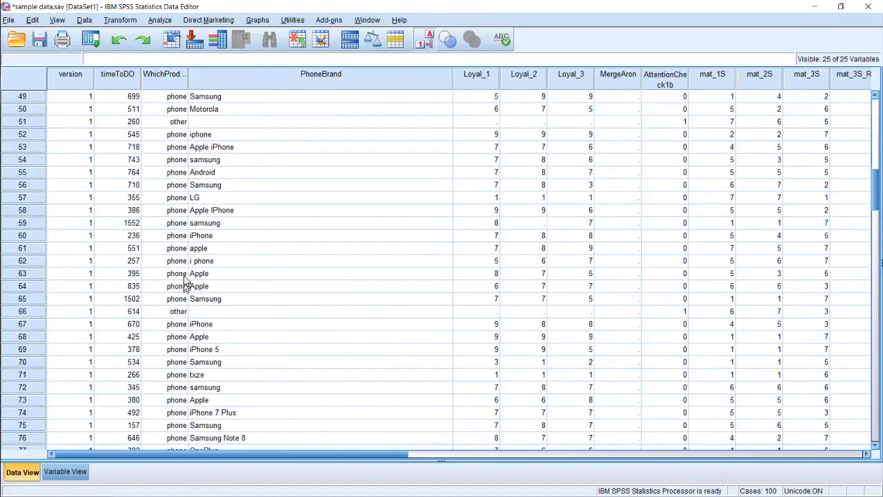
scroll(184, 286, up, 14)
scroll(185, 274, up, 2)
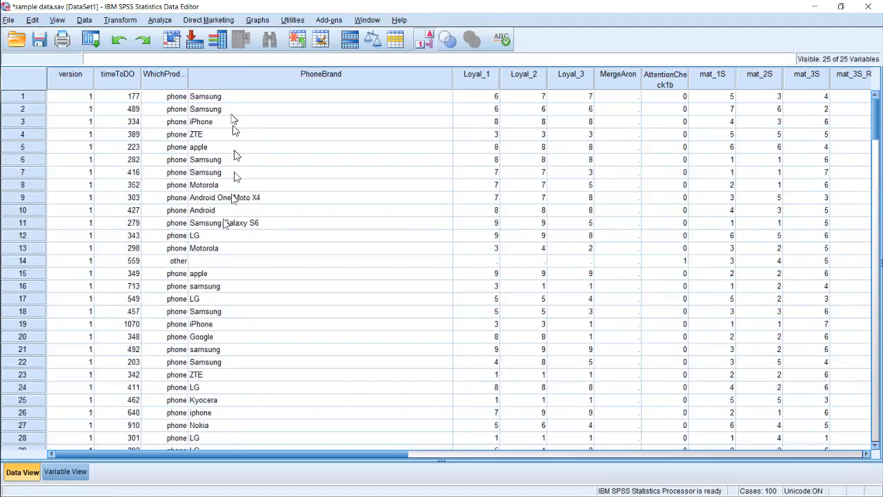
scroll(206, 236, down, 4)
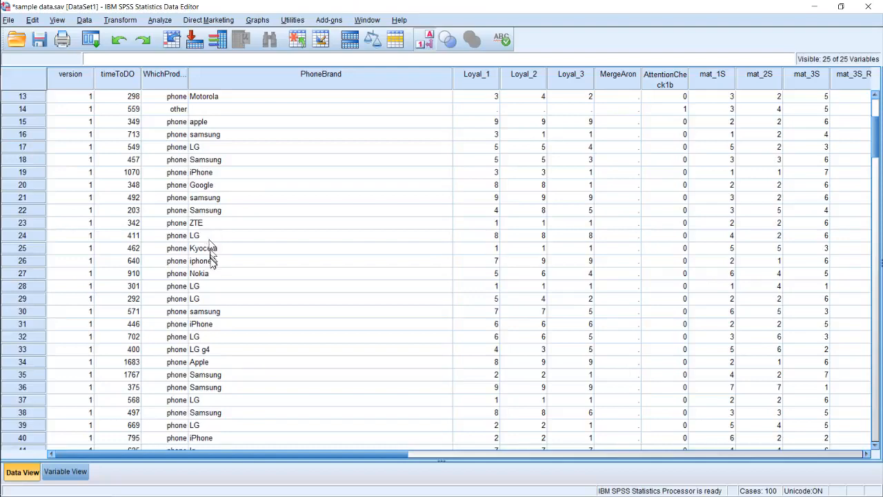
scroll(209, 255, up, 4)
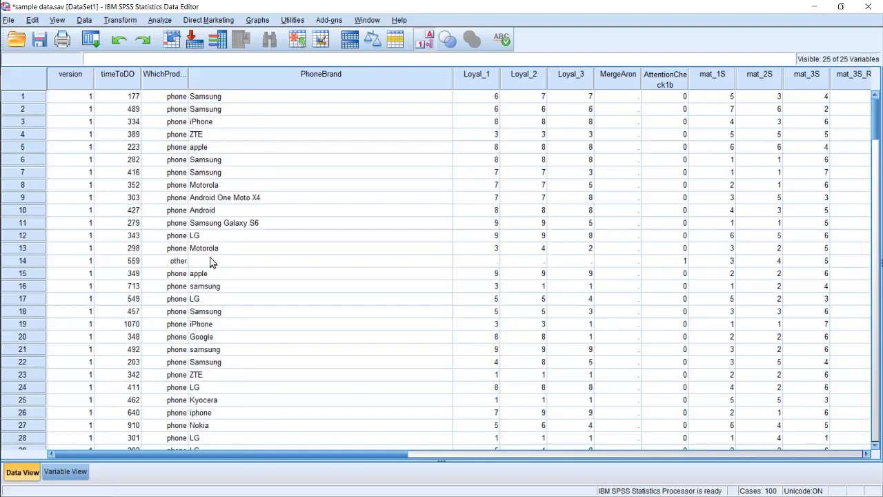
Switch the data grid back and forth between value labels and numeric codes, ending on the numeric codes
click(428, 41)
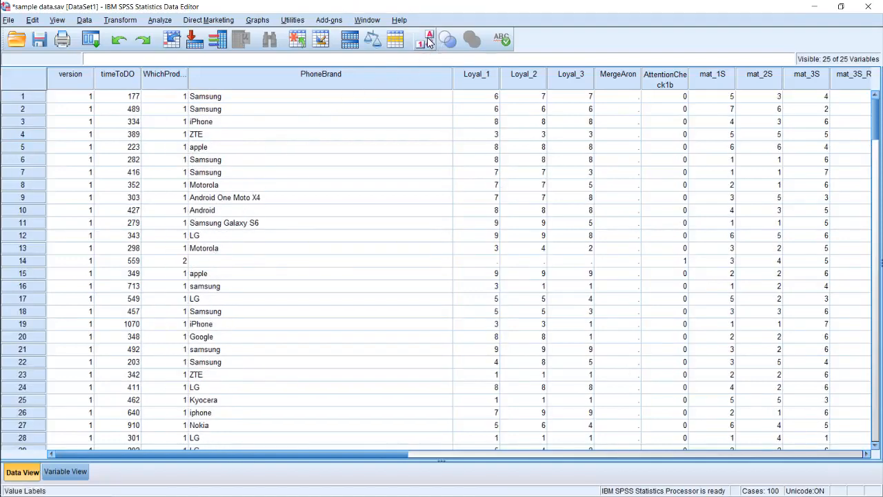
click(428, 42)
click(427, 42)
click(428, 42)
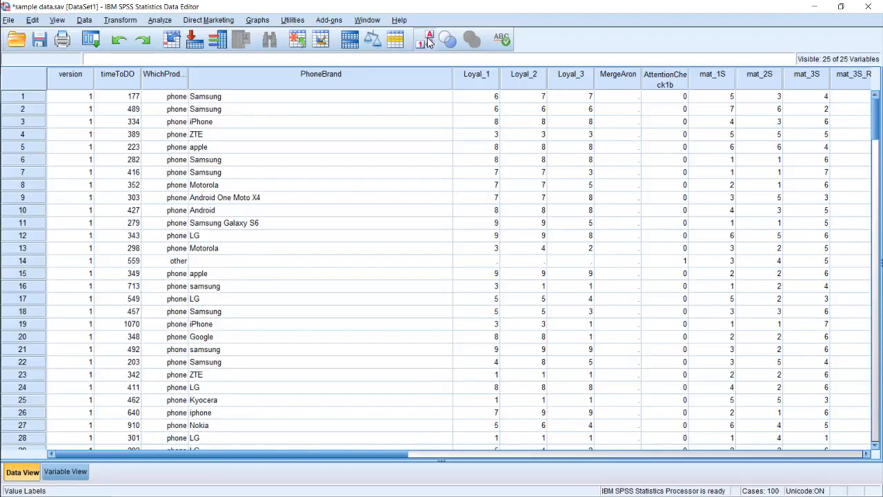
click(428, 41)
click(427, 42)
click(428, 41)
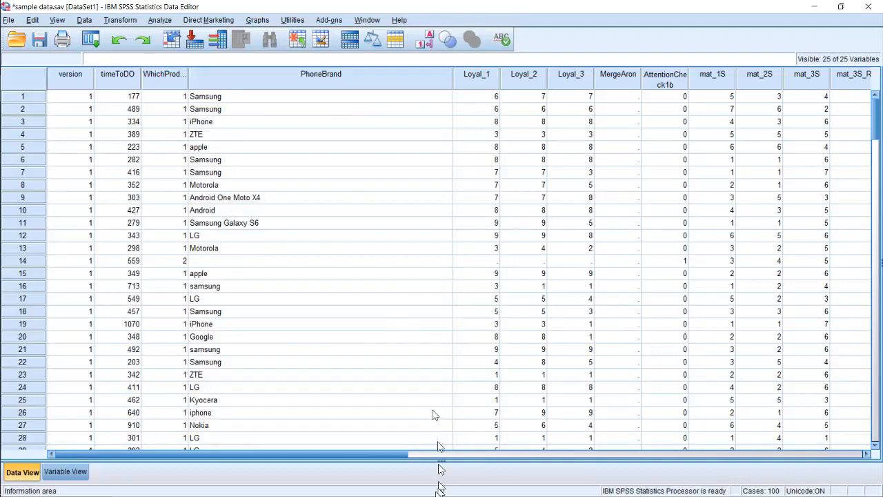
Examine case 14's entries in WhichProduct, PhoneBrand, Loyal_1 to Loyal_3, and AttentionCheck1b through mat_3S_R
mouse_move(398, 454)
mouse_down()
mouse_move(470, 454)
mouse_move(387, 450)
mouse_up()
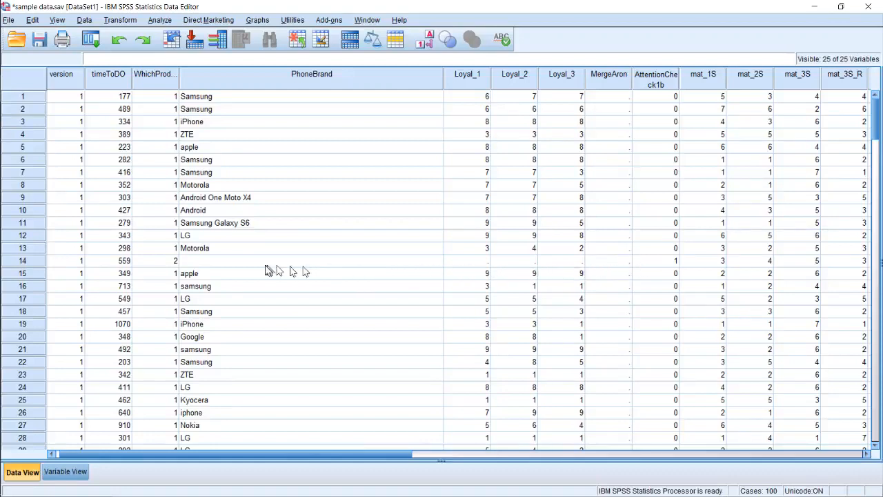
click(193, 263)
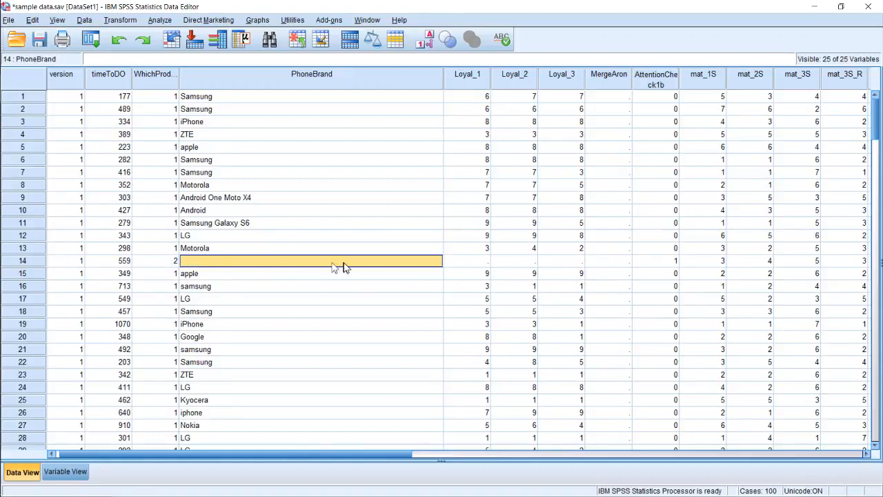
click(166, 266)
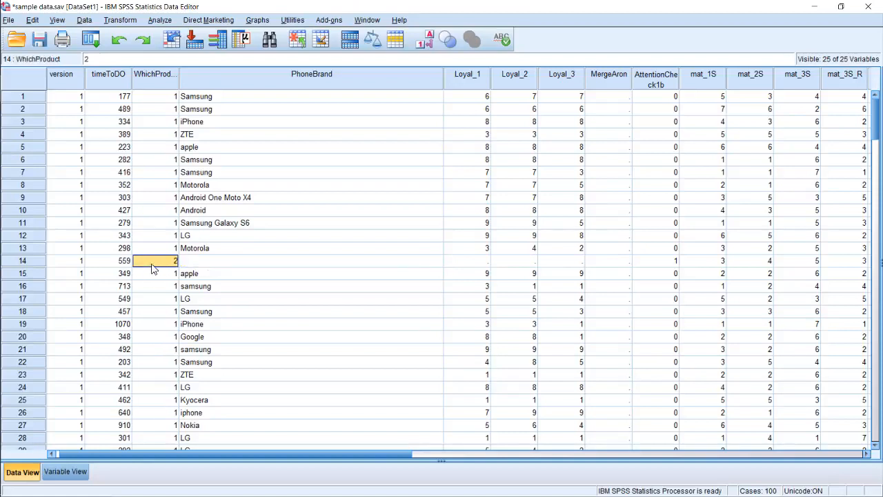
click(200, 266)
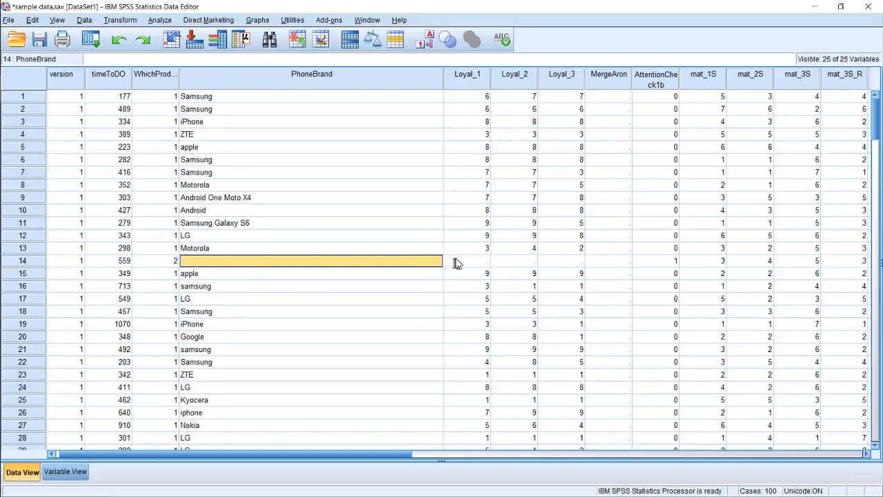
drag(469, 262, 566, 262)
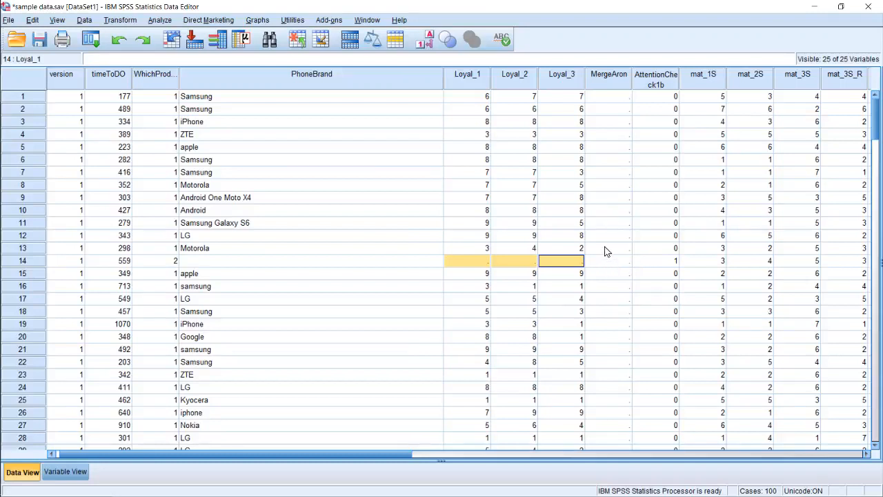
click(675, 260)
drag(676, 260, 845, 266)
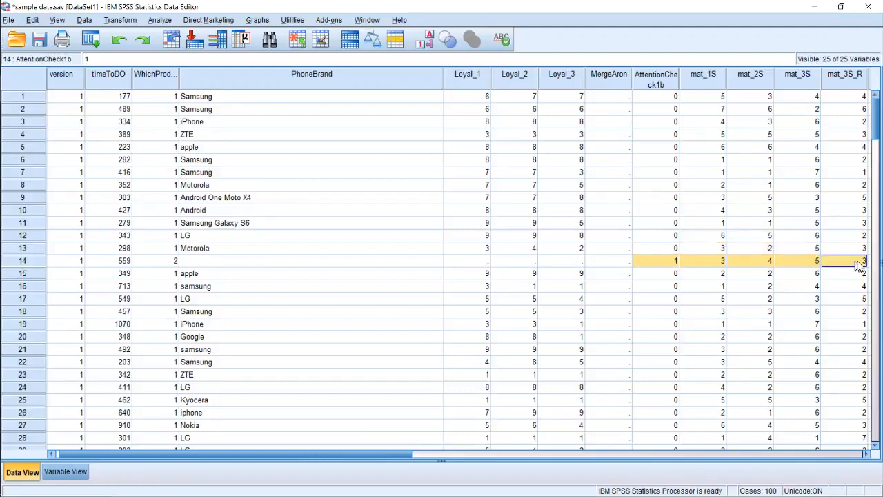
Examine the MergeAron column for missing and filled-in values from the first case to the last
drag(405, 456, 480, 451)
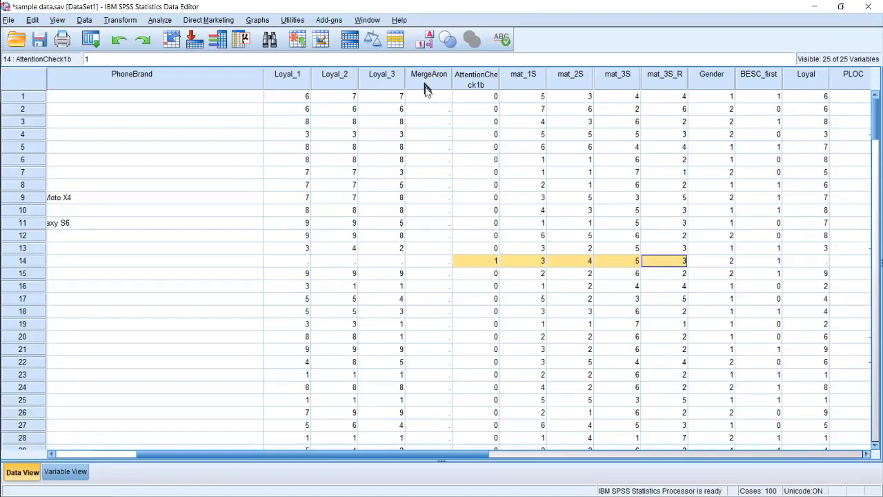
scroll(427, 102, down, 6)
scroll(427, 102, down, 17)
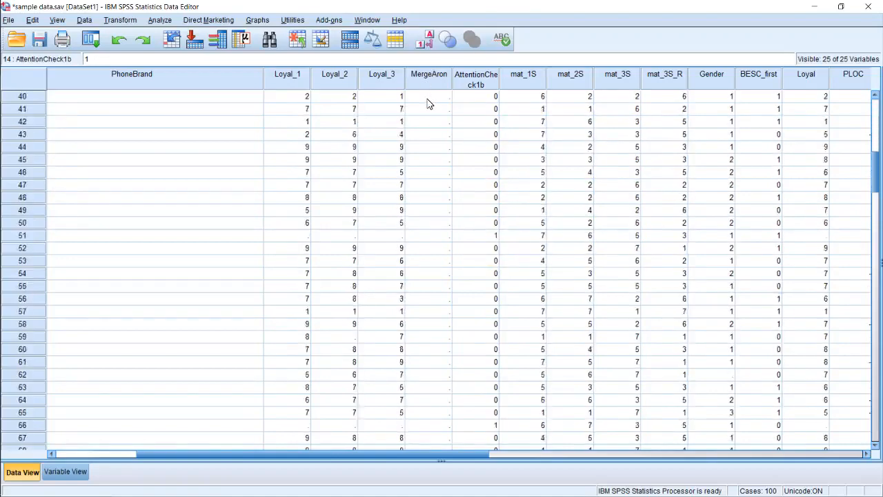
scroll(428, 103, down, 5)
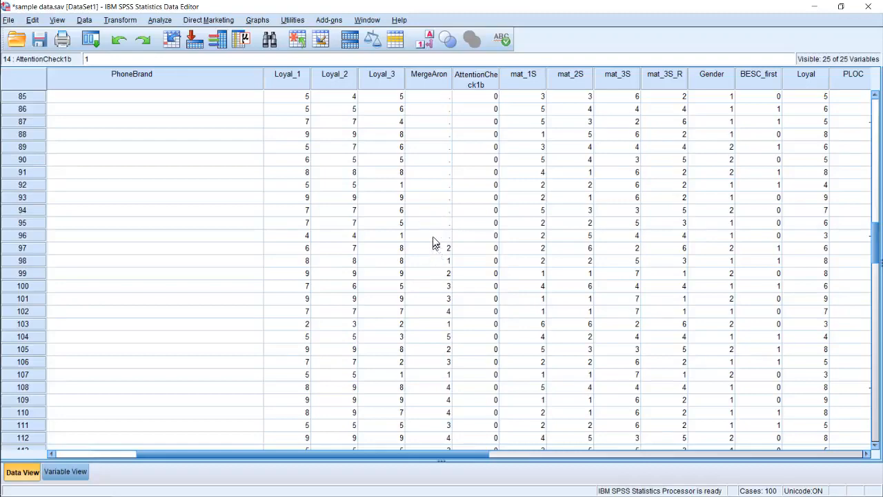
scroll(443, 180, down, 5)
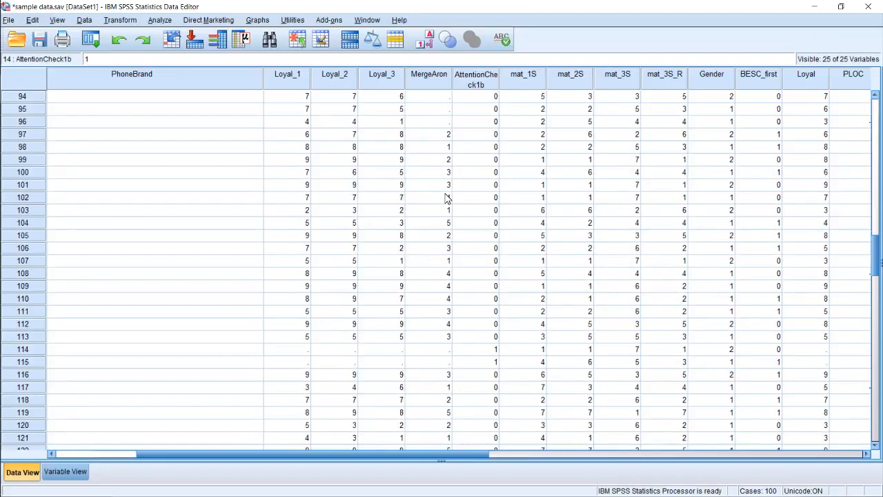
scroll(445, 198, up, 4)
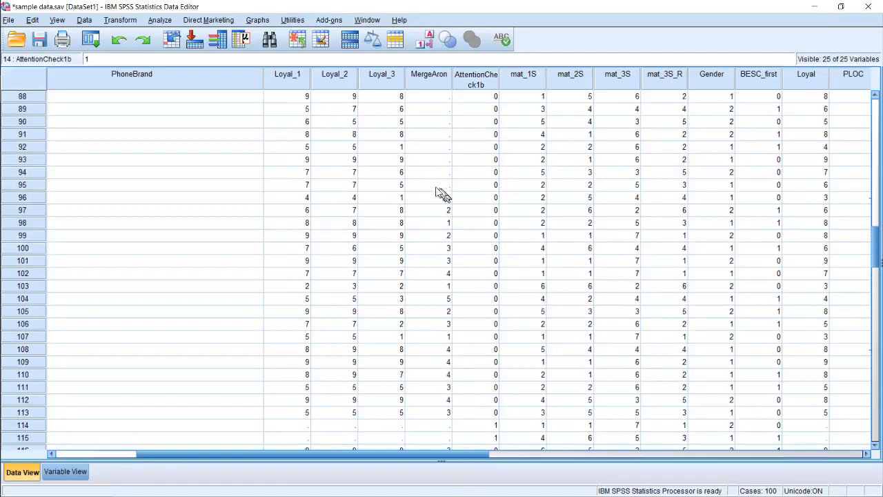
scroll(433, 210, down, 14)
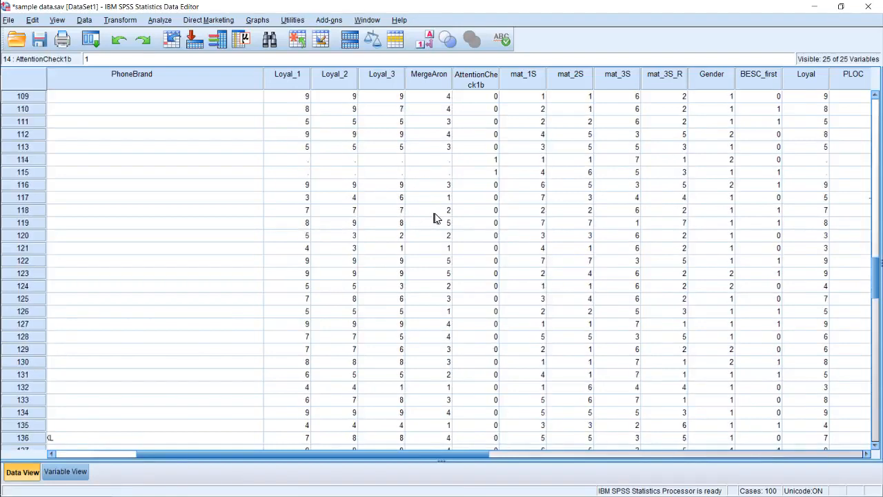
scroll(435, 214, down, 13)
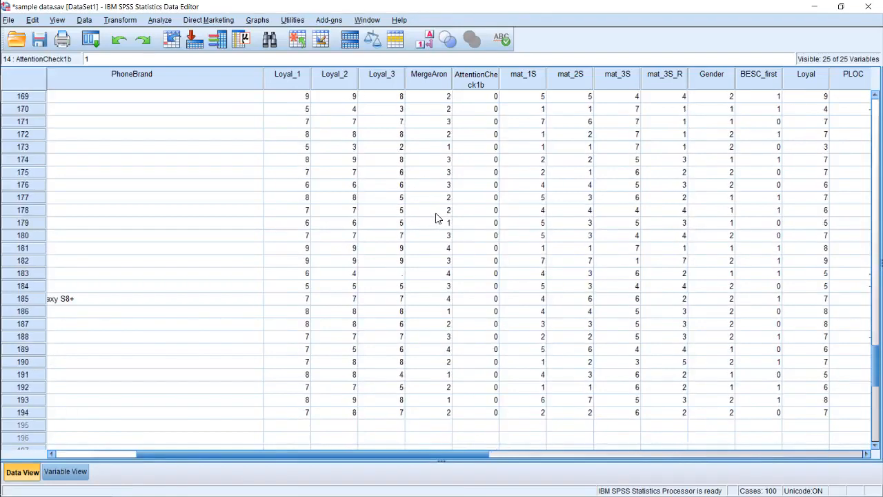
Review the MergeAron column back through the earlier cases and the Gender through PL_extrin columns for missing values
scroll(436, 235, up, 20)
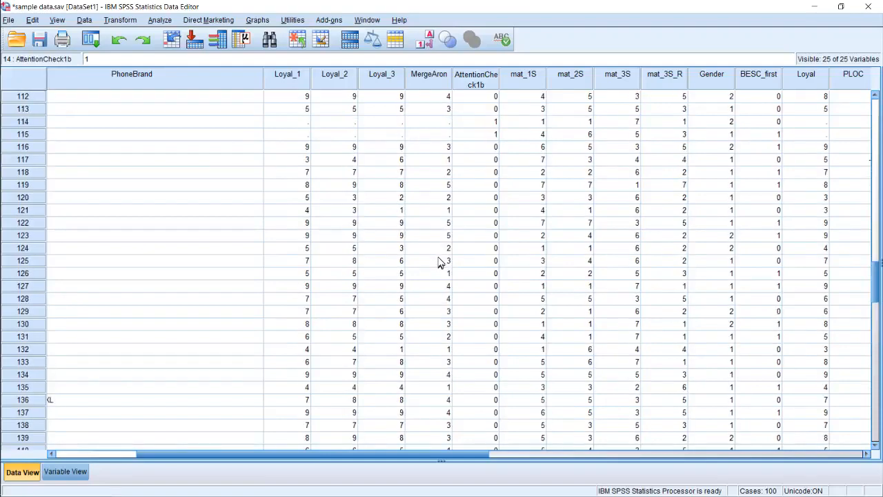
scroll(437, 260, up, 5)
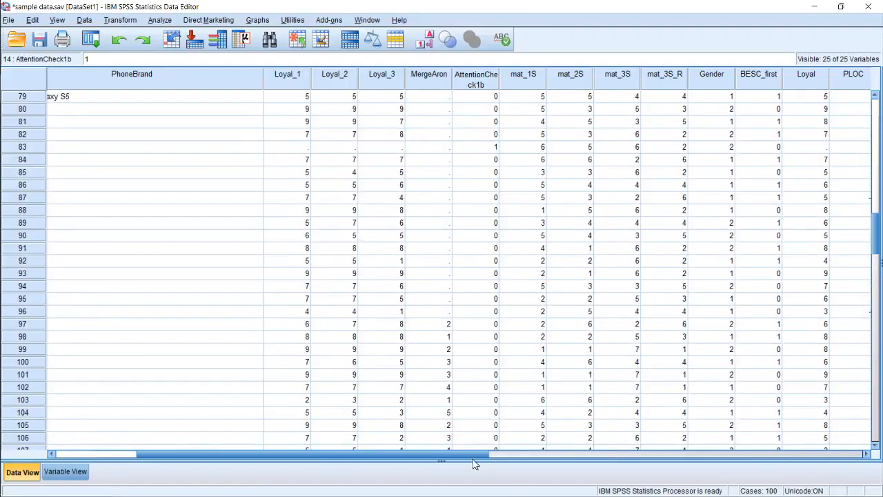
drag(481, 455, 730, 452)
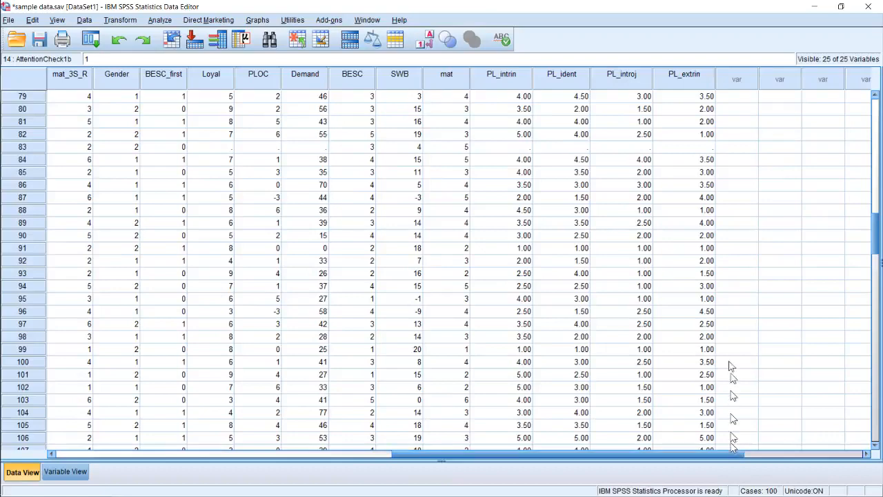
scroll(721, 290, down, 8)
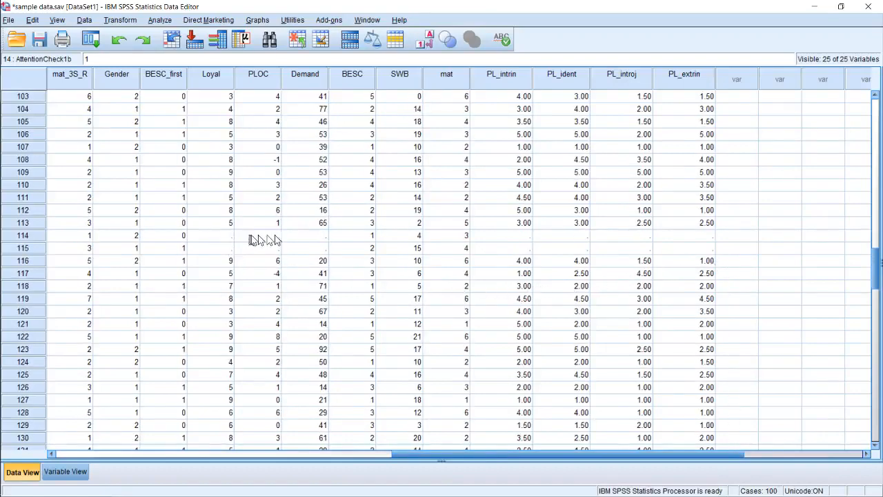
scroll(290, 239, up, 15)
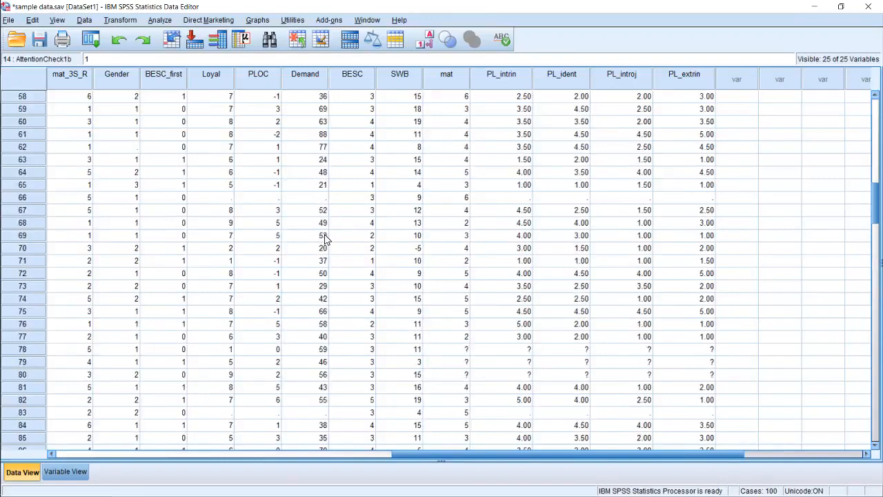
scroll(323, 235, up, 4)
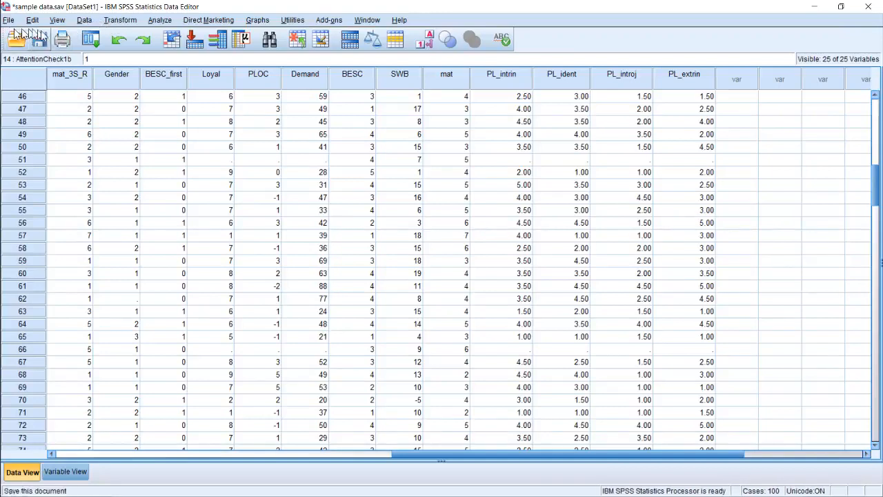
Set up a Recode into Same Variables for Demand and open its old and new value definitions
click(84, 20)
mouse_move(120, 20)
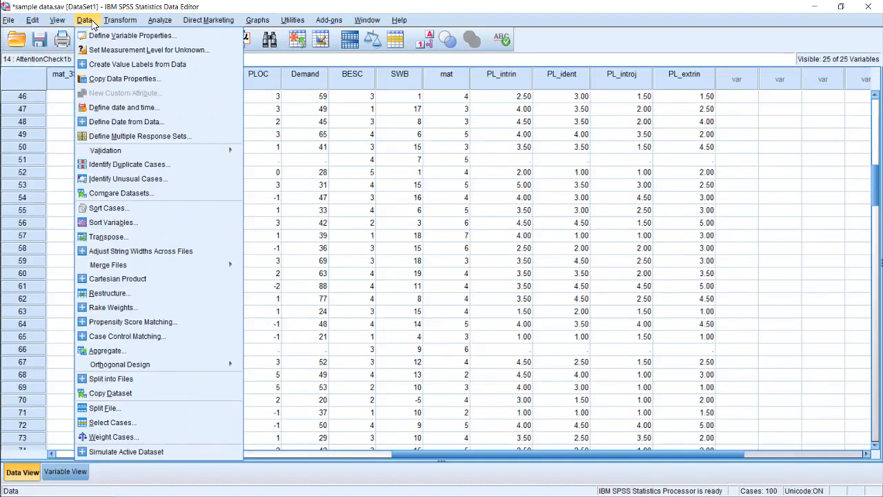
mouse_move(114, 24)
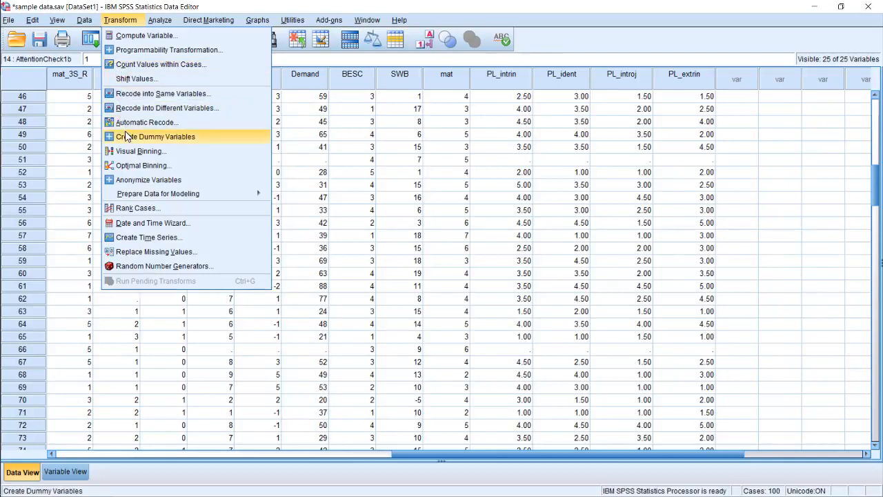
click(153, 94)
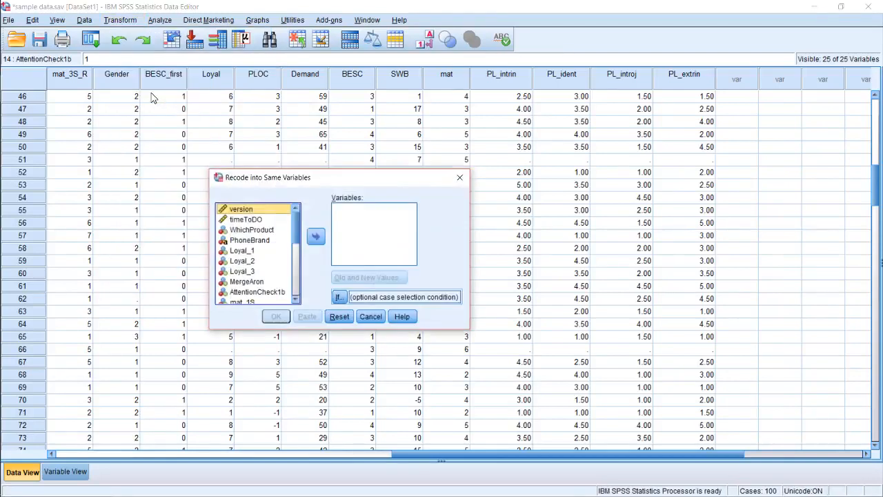
scroll(265, 273, down, 4)
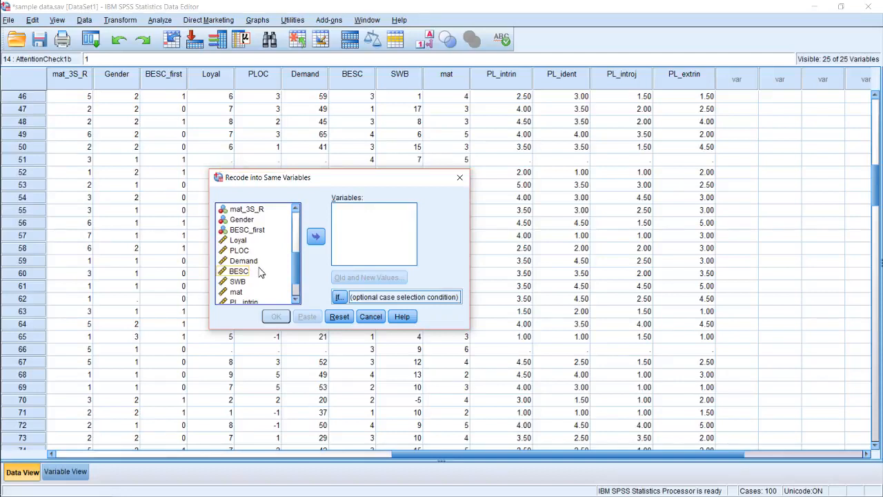
click(255, 260)
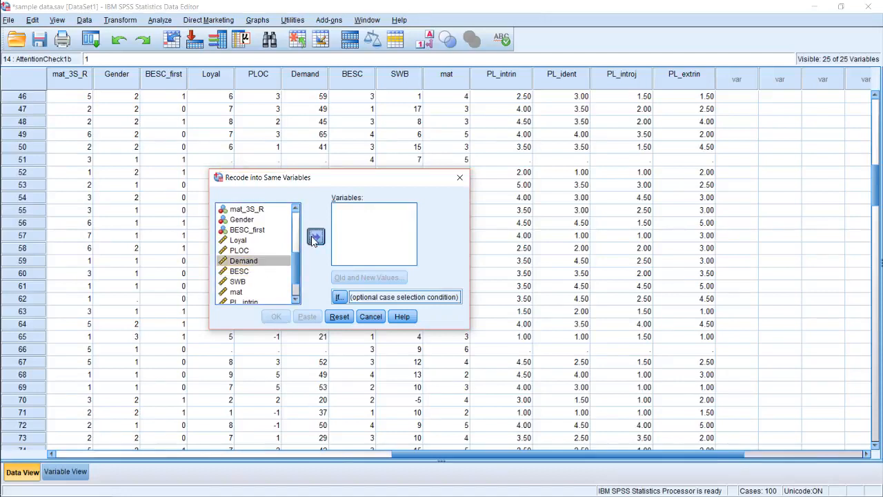
click(311, 236)
click(342, 279)
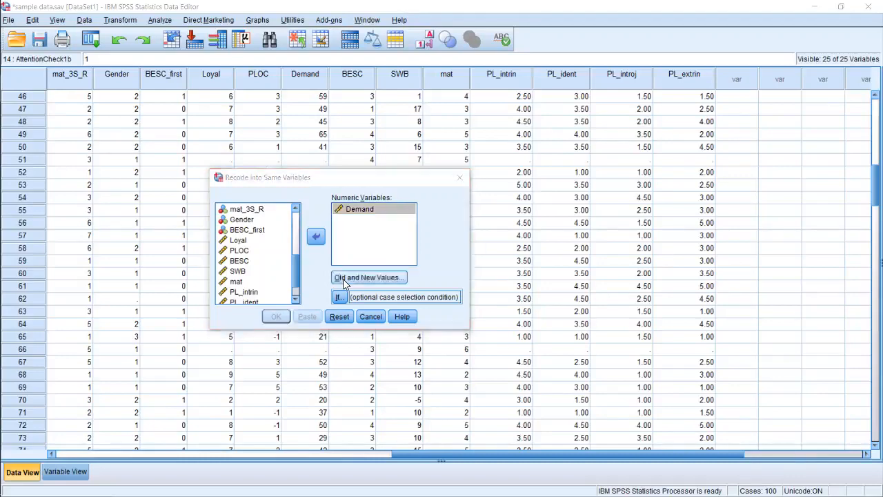
Add a recode rule that turns the old value 15 into the new value 5
click(133, 207)
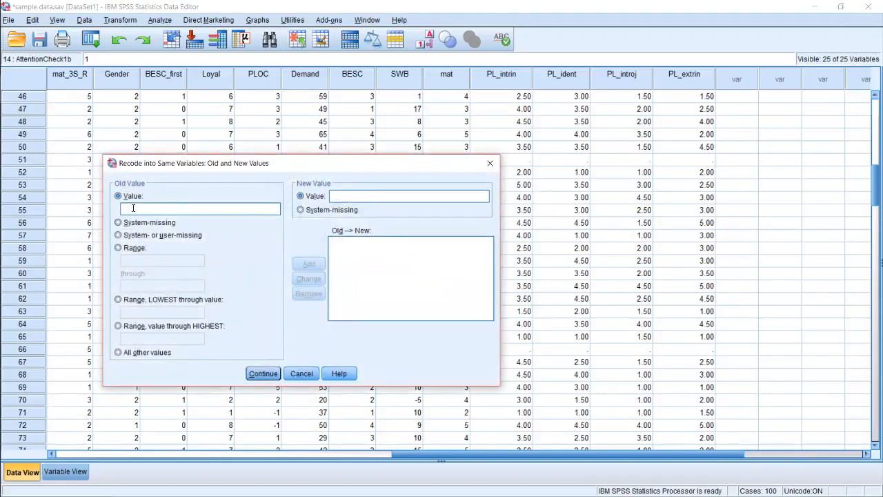
text(15)
click(364, 201)
text(5)
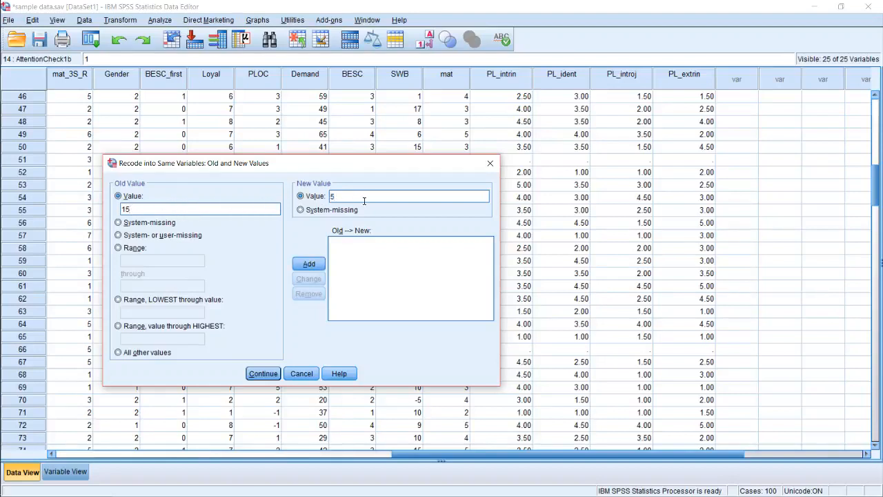
click(310, 265)
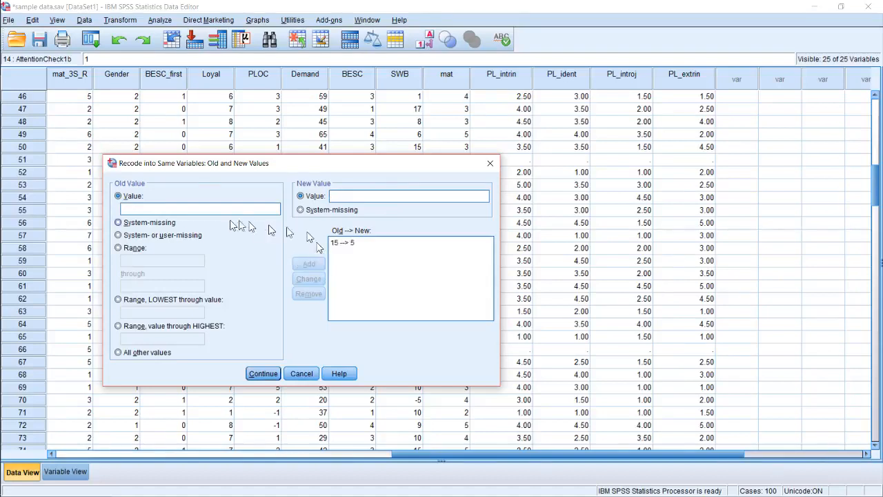
Add a recode rule that turns 16 into 6, accept the rules, and cancel the Demand recode
click(181, 211)
text(16)
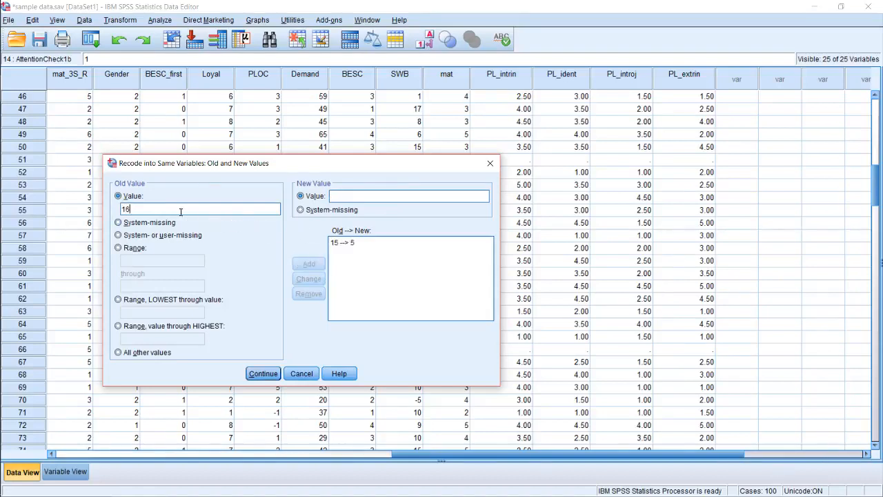
click(346, 195)
text(6)
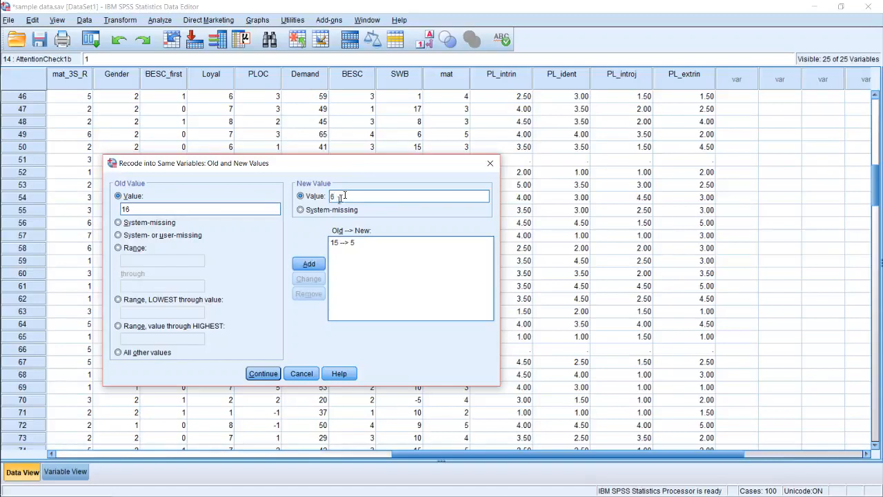
click(309, 265)
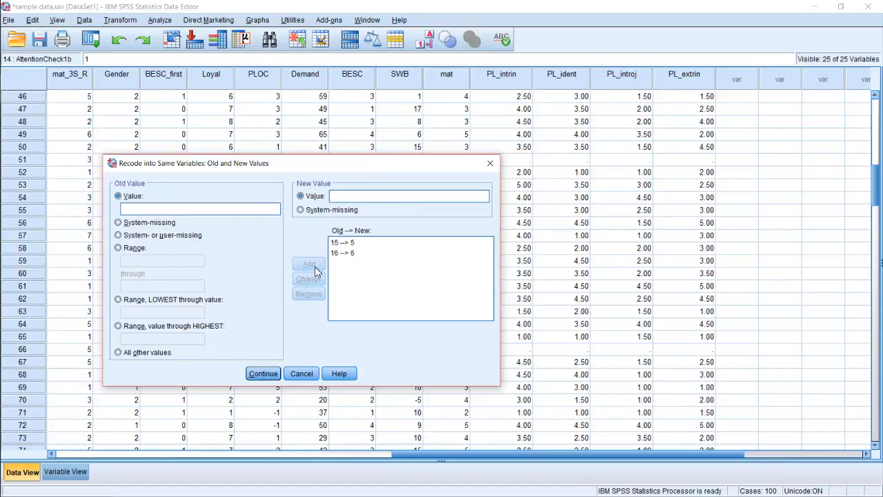
click(264, 373)
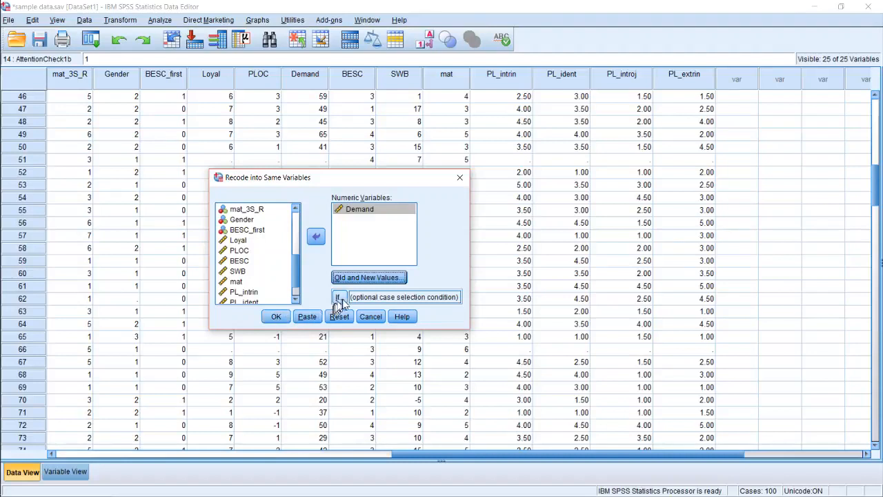
click(370, 318)
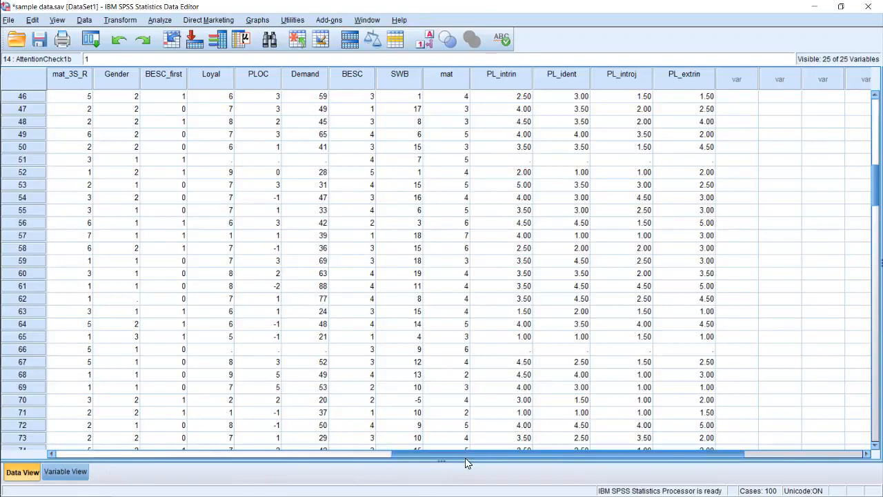
Start a Compute Variable with mat as the target variable
drag(466, 457, 289, 453)
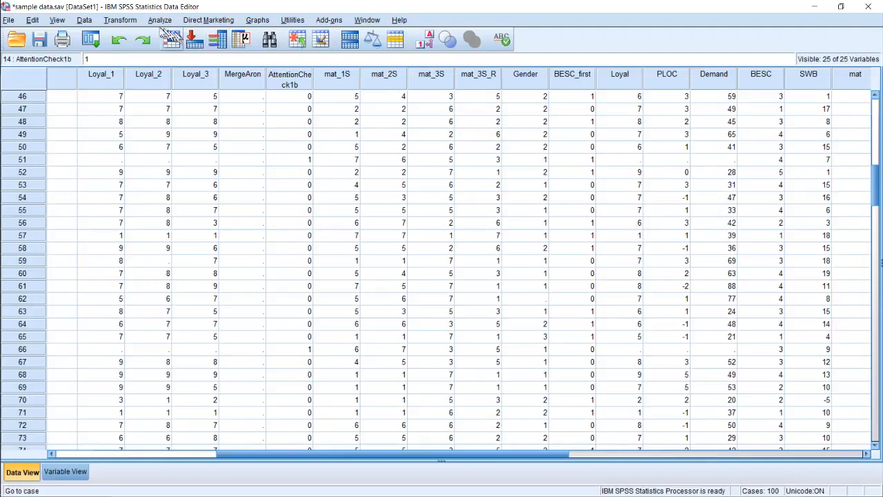
click(84, 20)
mouse_move(122, 22)
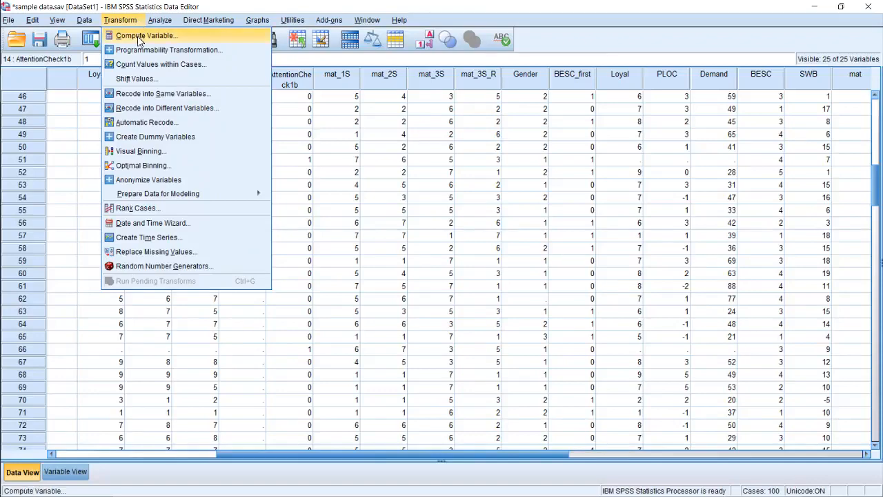
click(142, 36)
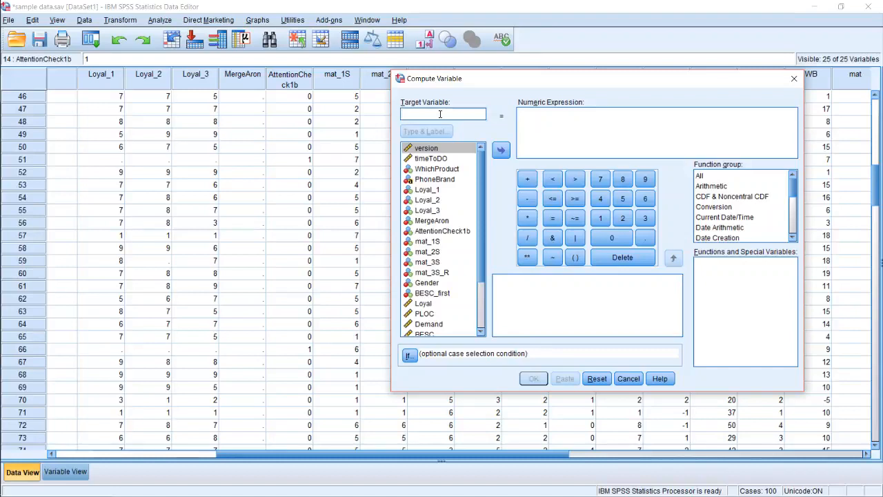
text(mat)
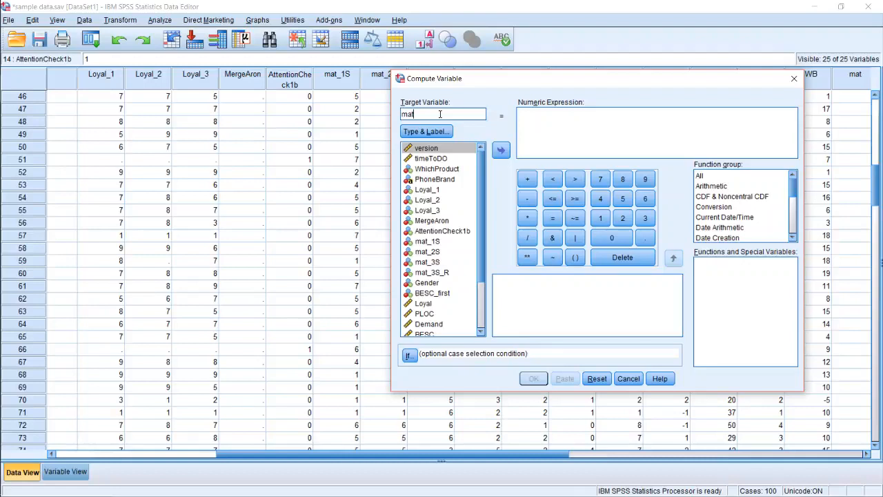
click(532, 123)
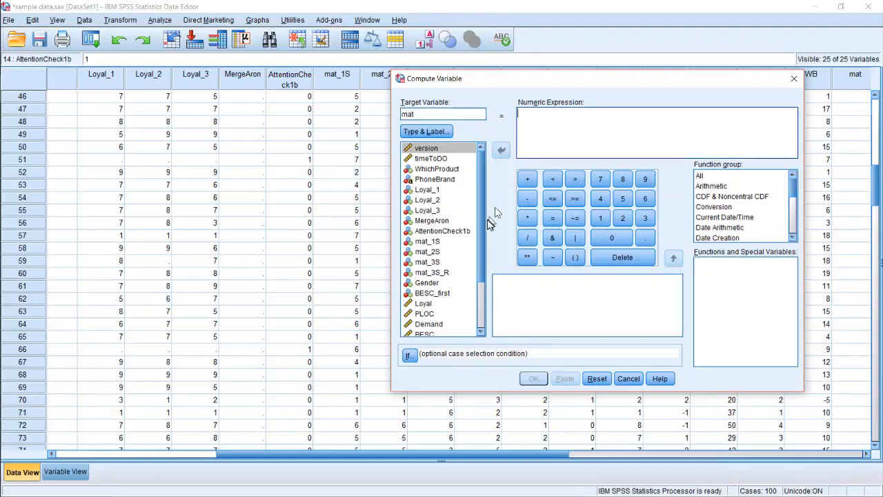
Insert mat_1S and mat_2S, separated by a space, into the numeric expression
scroll(474, 266, down, 2)
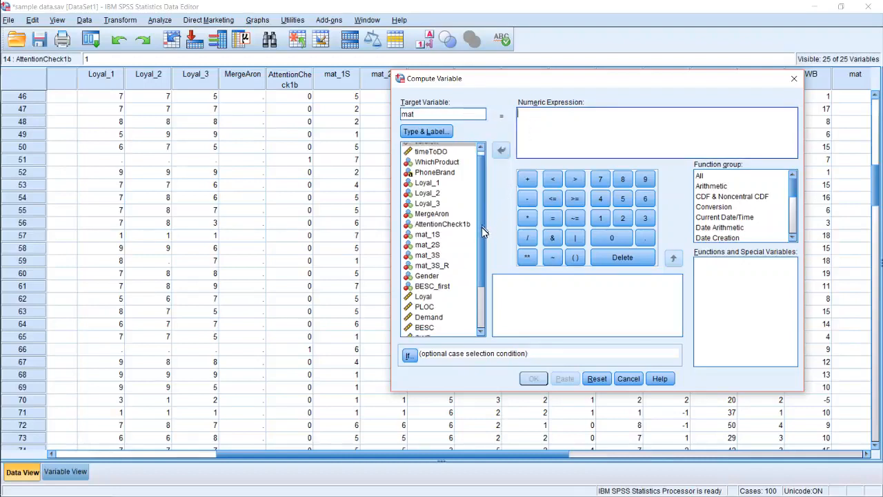
scroll(475, 265, down, 1)
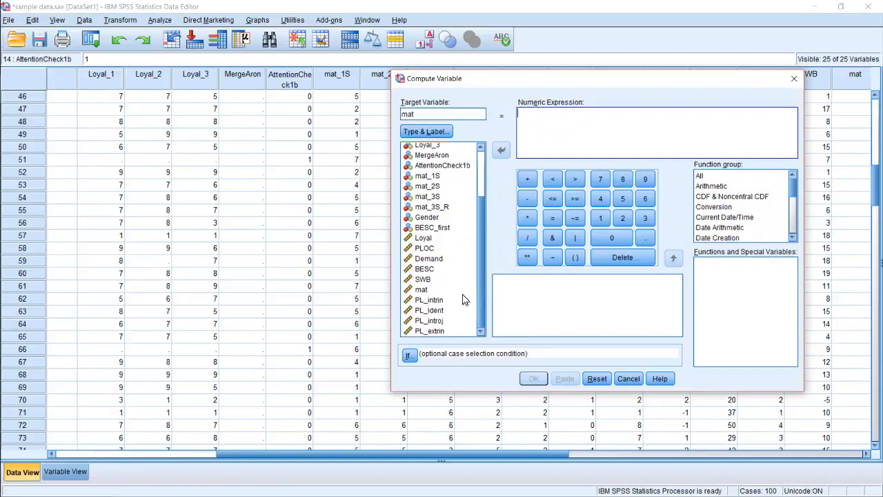
click(415, 178)
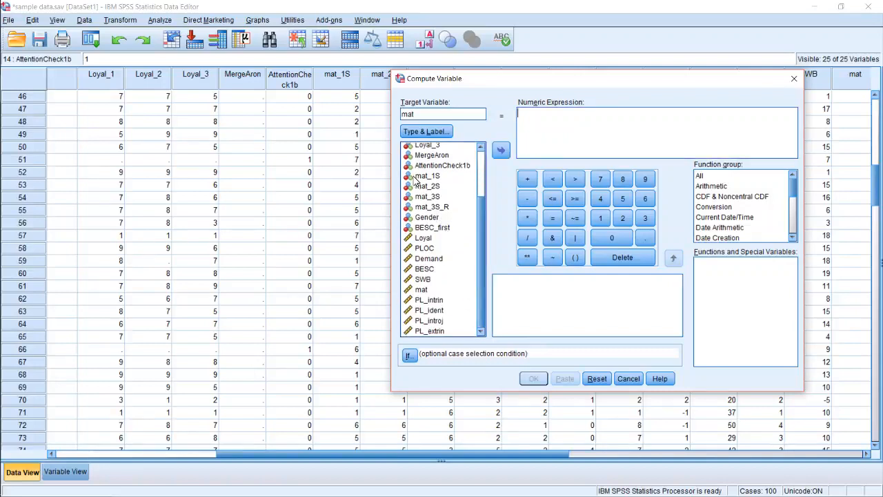
click(501, 149)
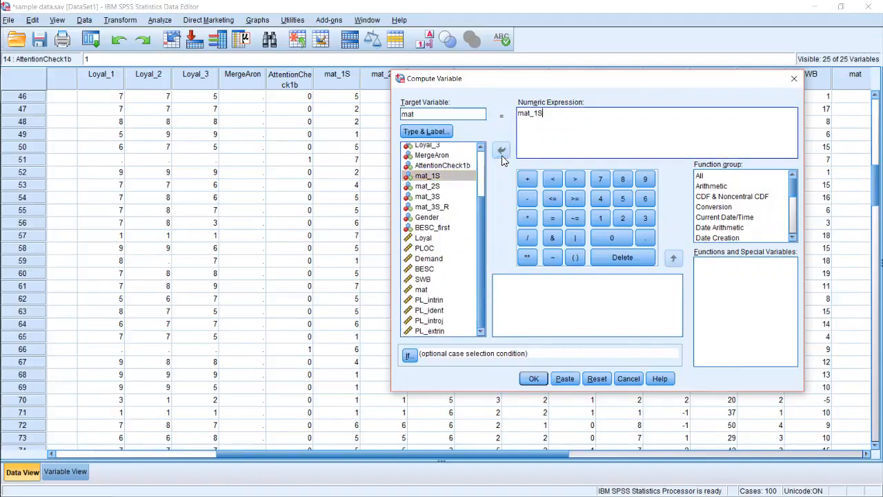
click(447, 186)
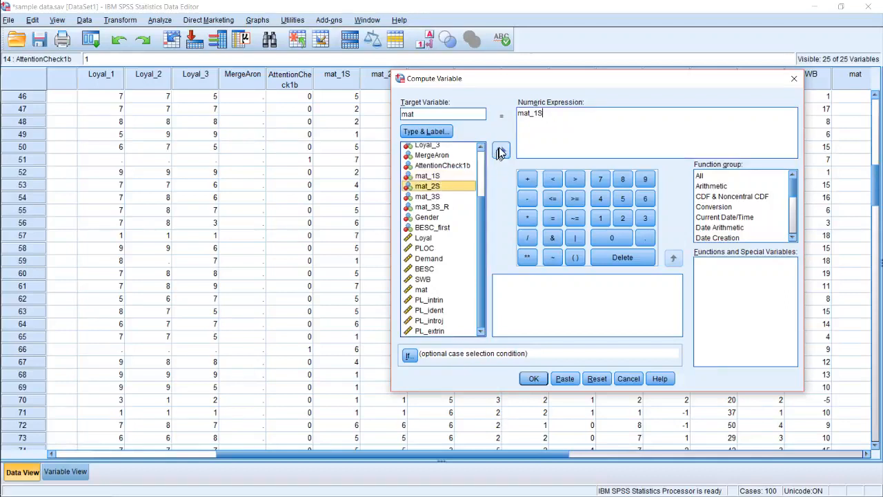
click(576, 125)
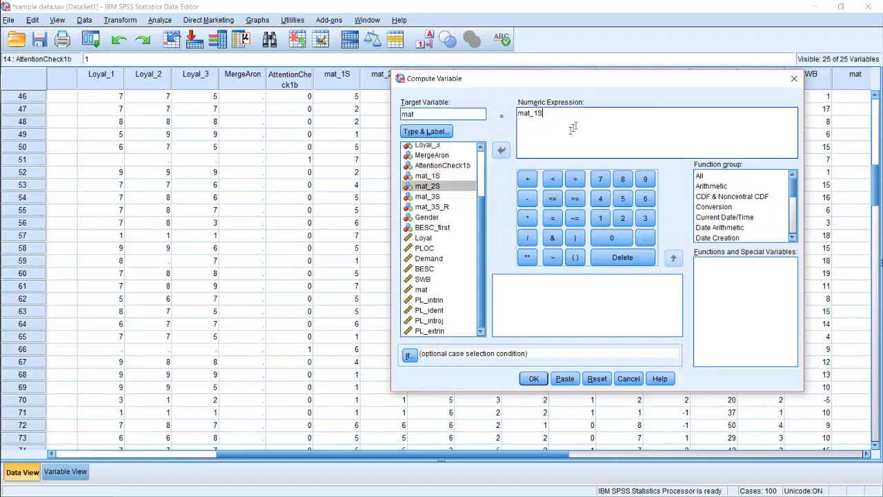
double_click(428, 186)
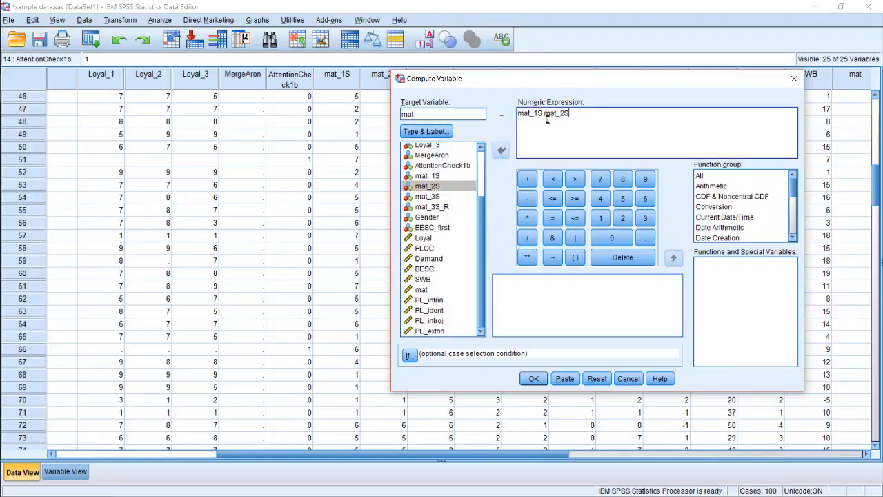
Add mat_3S to the numeric expression, placed at the end after mat_2S
click(519, 113)
click(449, 196)
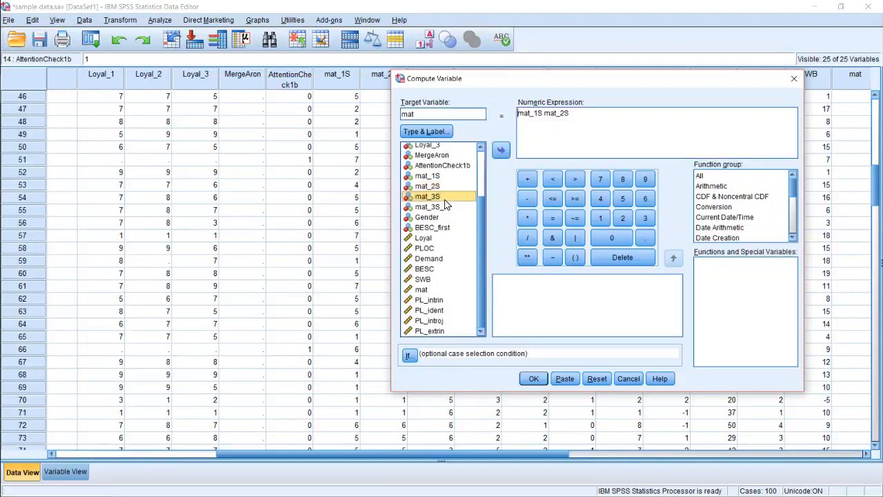
click(501, 150)
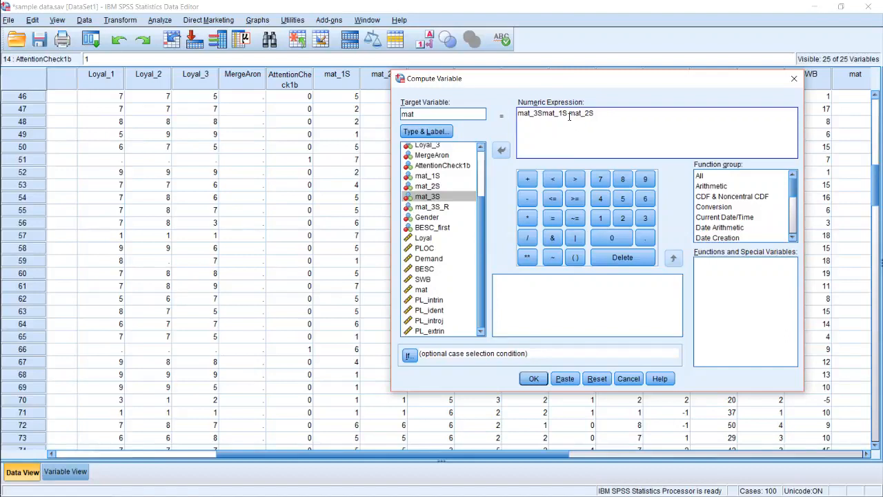
key(shift+Left)
key(shift+Left)
key(shift+Left)
key(shift+Left)
key(shift+Left)
key(shift+Left)
key(BackSpace)
key(Right)
key(Right)
key(Right)
key(Right)
key(Right)
key(Right)
key(Right)
text(mat_3S asdfasdfasdf)
key(ctrl+BackSpace)
key(BackSpace)
Turn the numeric expression into the average (mat_1S + mat_2S + mat_3S) /3 and select the missing Loyal_2 cell in row 59
click(518, 112)
text(()
click(546, 112)
text(+)
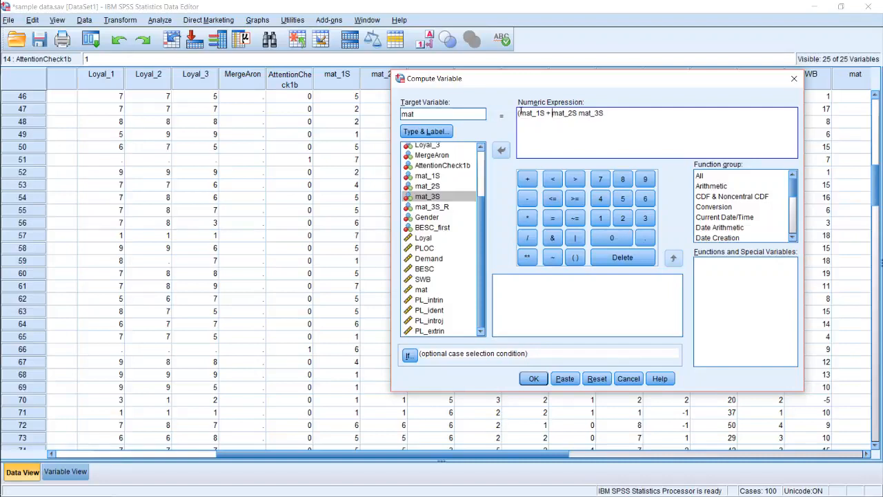
key(Right)
key(Right)
key(Right)
key(Right)
key(Right)
text(+ mat_3S) /3)
click(168, 263)
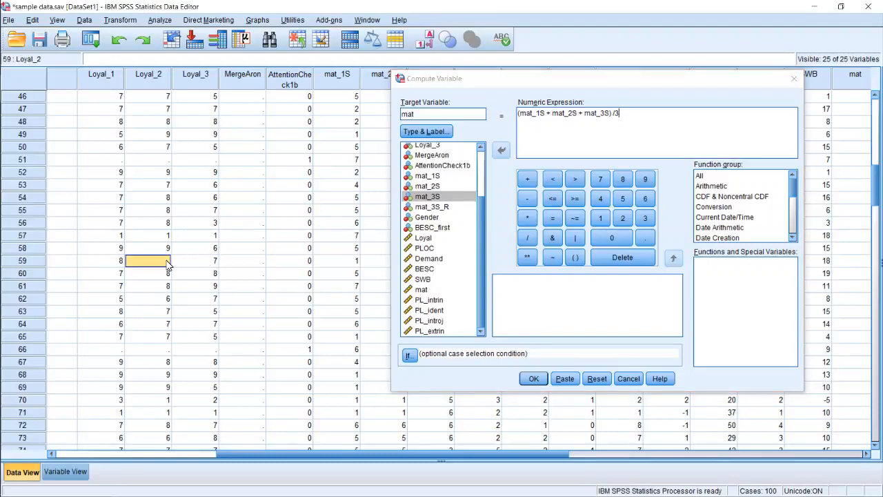
Rewrite the numeric expression with the MEAN function and comma-separated items as MEAN(mat_1S, mat_2S, mat_3S)
click(570, 121)
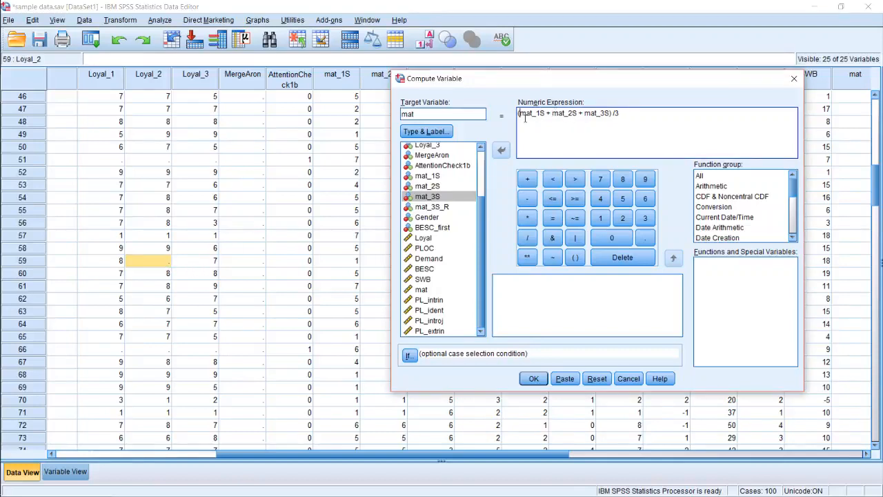
text(MEAN)
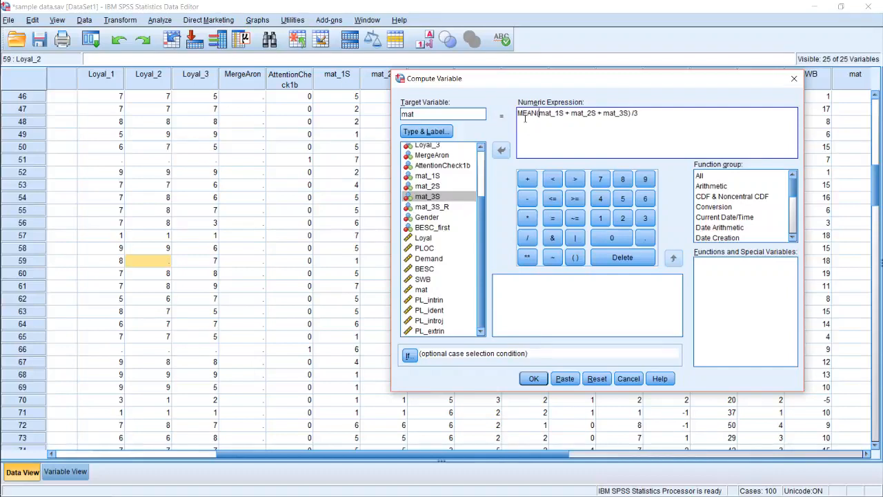
key(Delete)
key(Delete)
text(,)
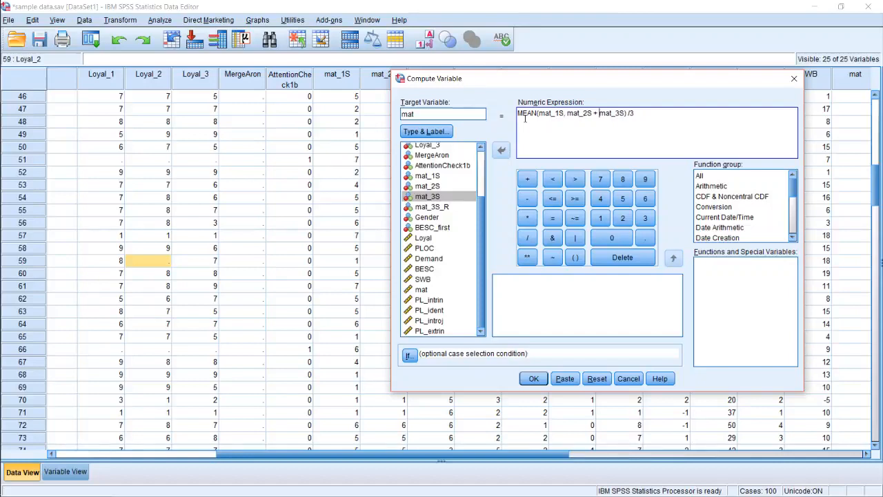
key(Delete)
key(Delete)
Paste the compute command into a syntax window, accepting the change to the existing variable, and narrow the command outline
click(541, 381)
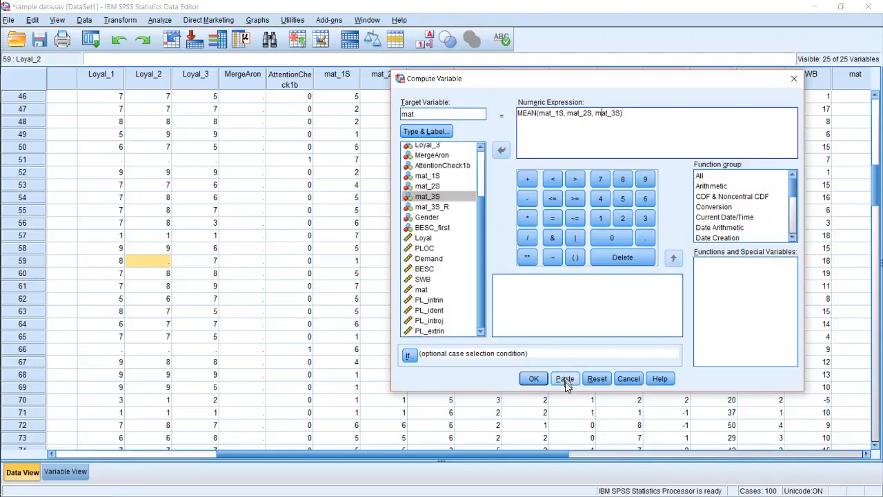
click(564, 379)
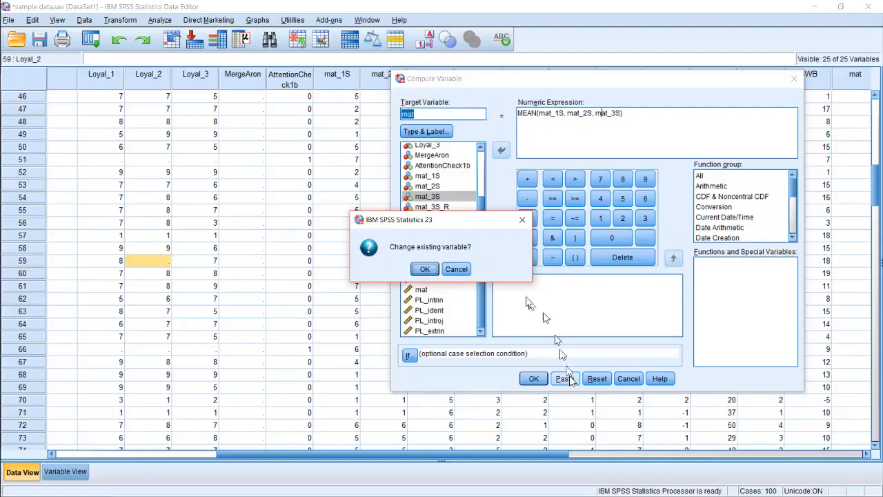
click(424, 269)
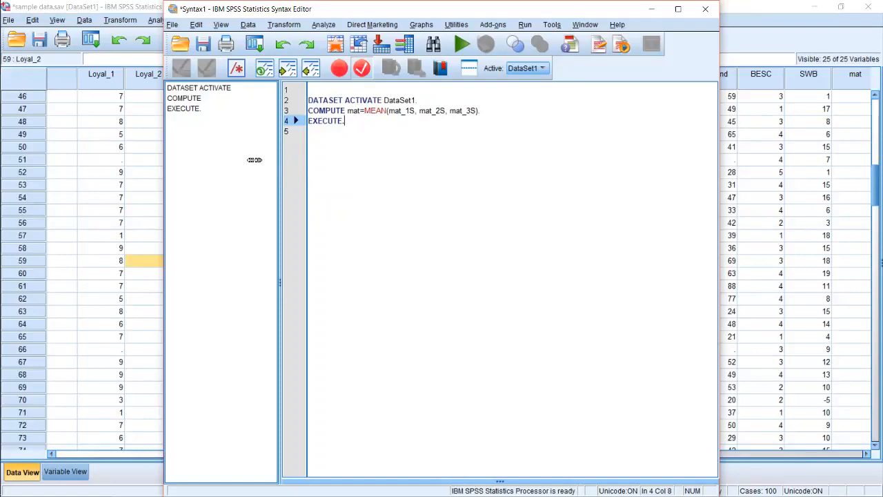
drag(280, 159, 252, 159)
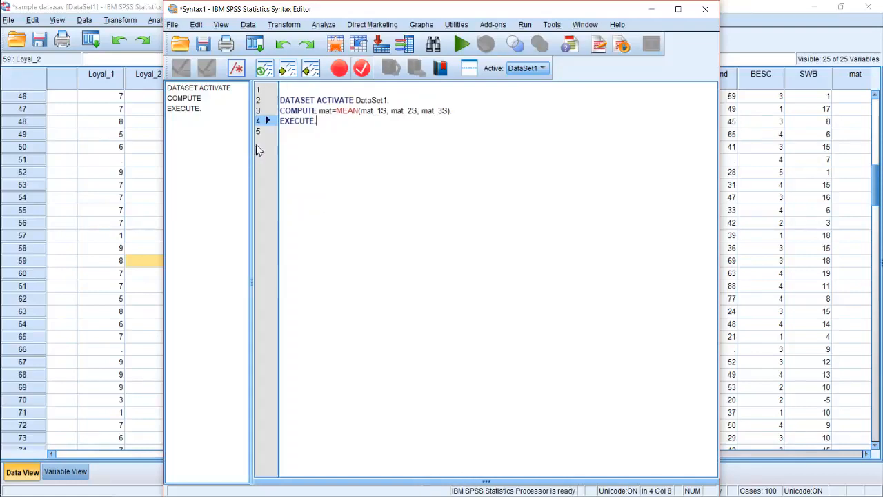
Insert two blank lines after the DATASET ACTIVATE command and one blank line before EXECUTE
click(396, 101)
key(Return)
key(Return)
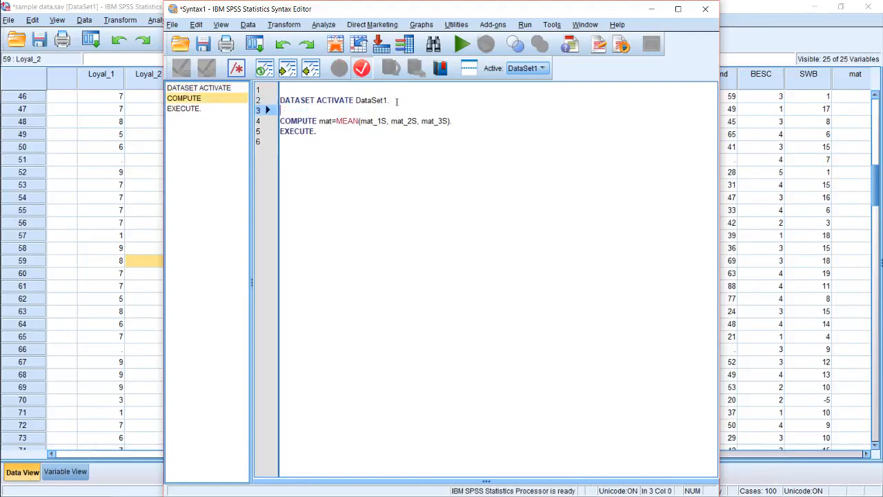
key(Up)
key(Up)
key(Down)
key(Down)
key(Down)
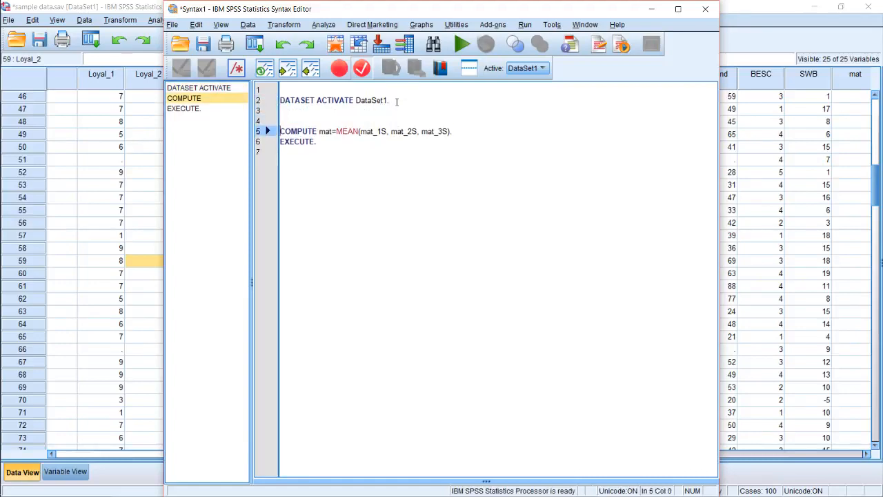
key(Down)
key(Return)
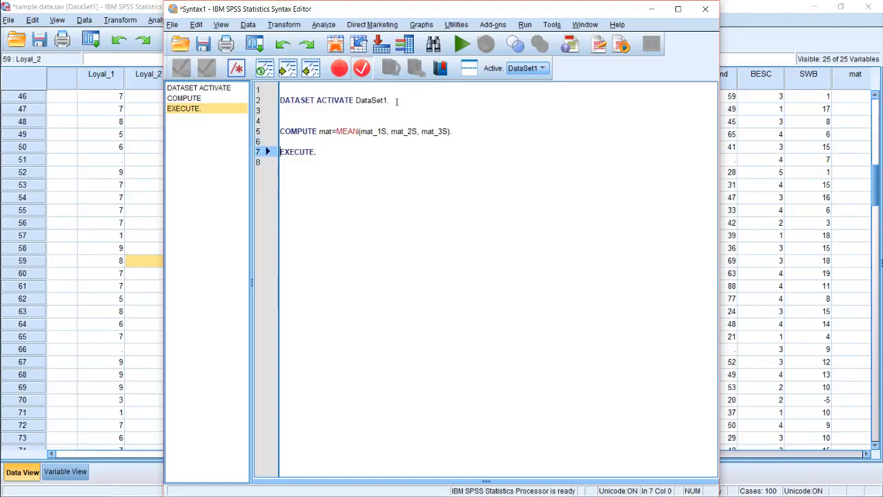
key(Up)
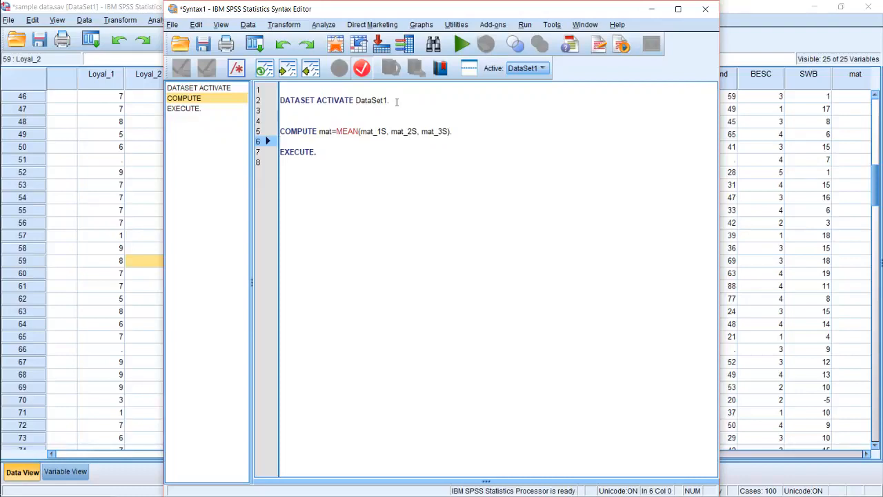
Add mat_4S and mat_5S to the arguments of the MEAN function in the COMPUTE line
key(Up)
key(Right)
key(Right)
key(Right)
key(Right)
key(Right)
key(Right)
key(Right)
key(Right)
key(Right)
key(Right)
key(Right)
key(Right)
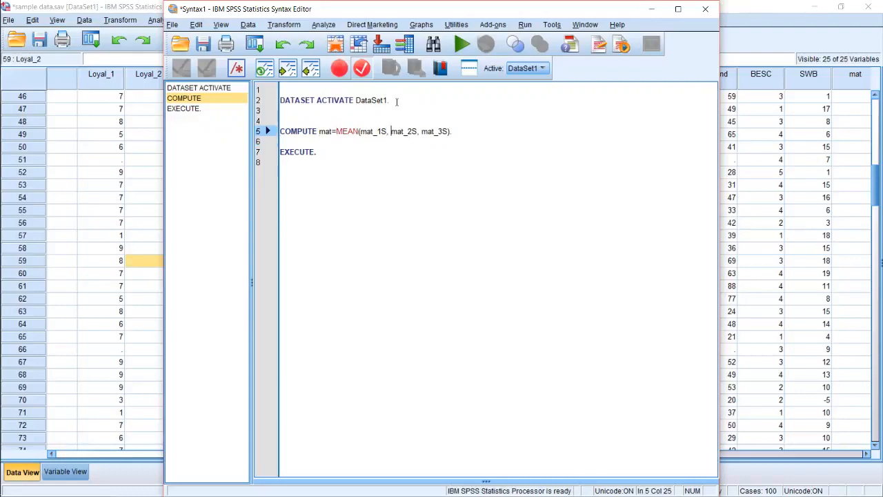
key(Right)
key(Right)
key(Right)
key(Right)
text(, mat_)
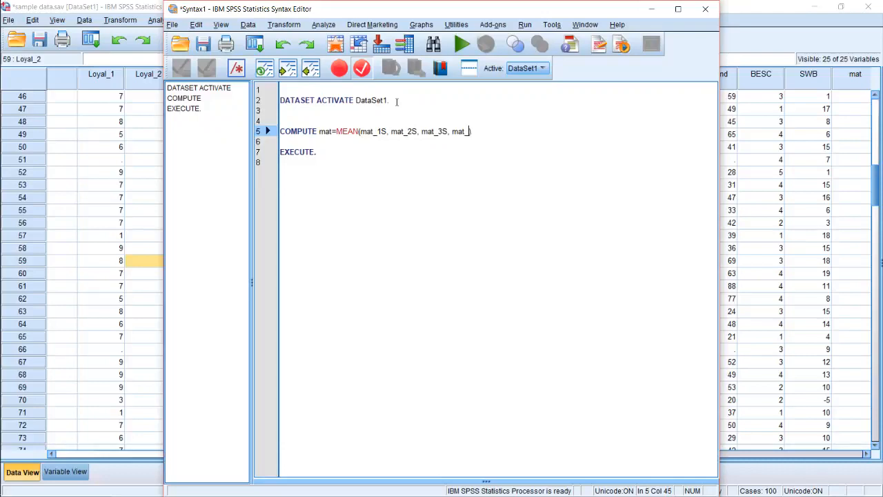
text(4S, M)
key(BackSpace)
text(mat)
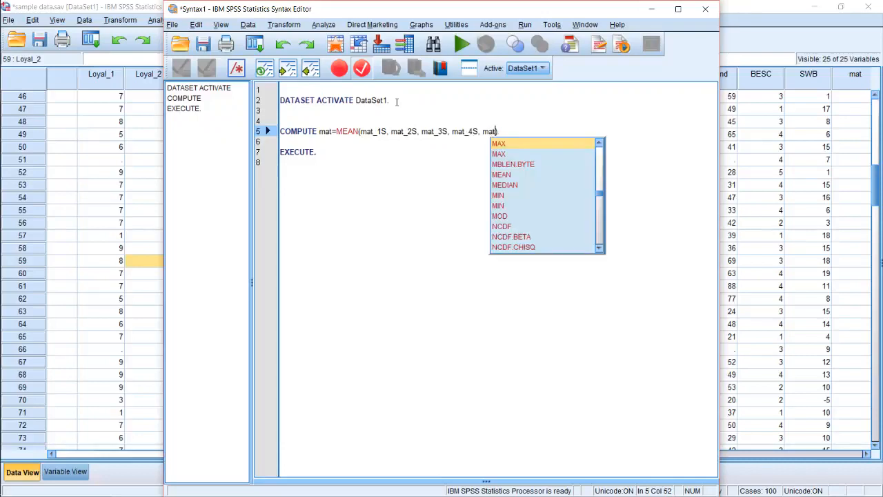
text(5)
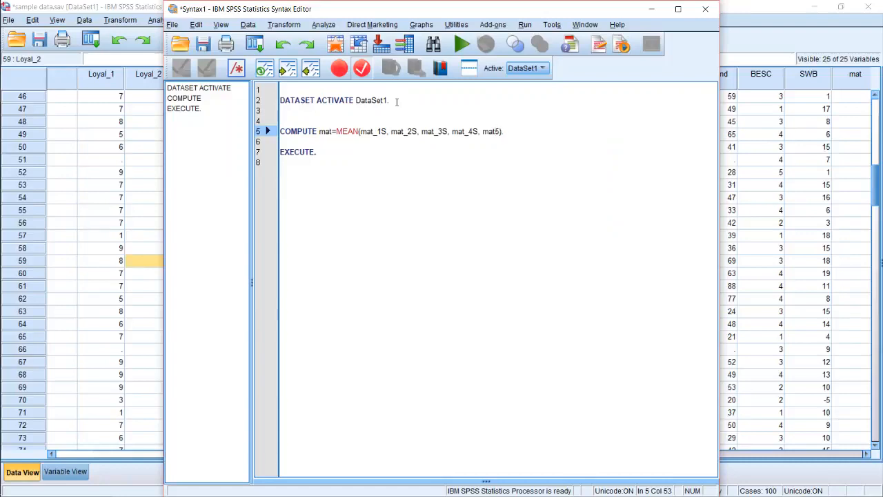
text(S)
key(Left)
text(_)
Cut the COMPUTE line and paste it three times in a row between DATASET ACTIVATE and EXECUTE
key(Up)
key(Down)
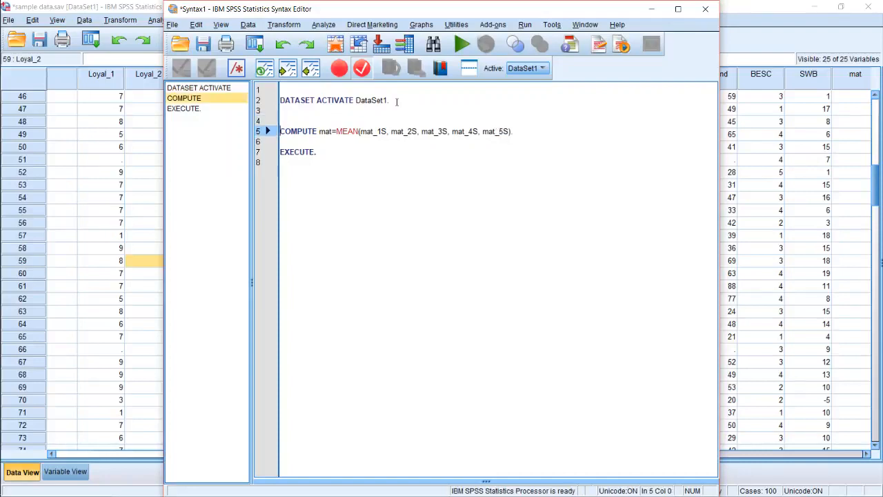
key(shift+Down)
key(ctrl+c)
key(Delete)
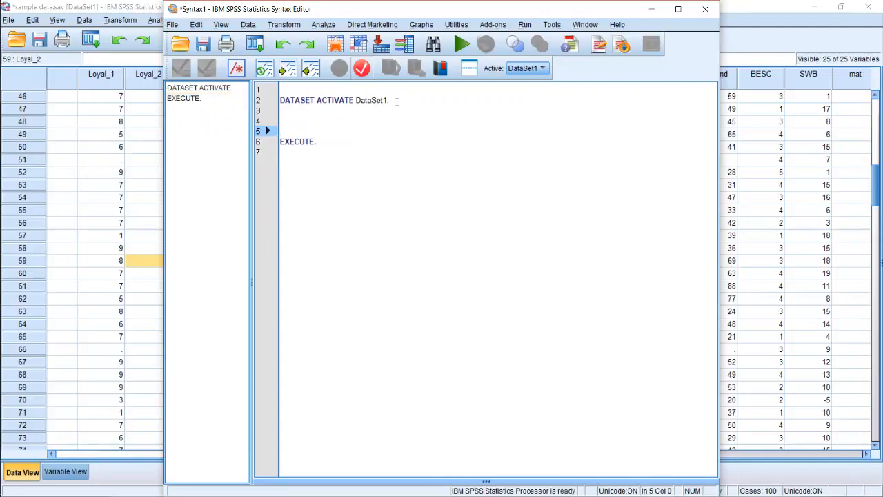
key(Up)
key(ctrl+v)
key(ctrl+v)
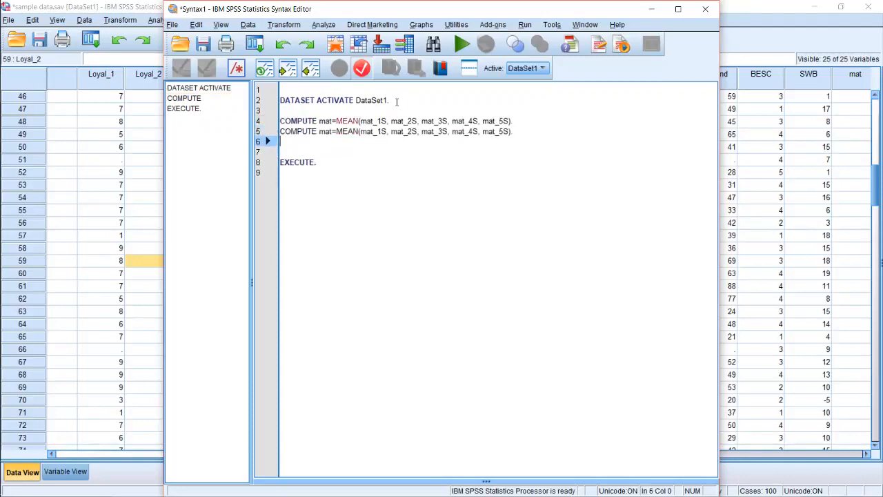
key(ctrl+v)
Change the second COMPUTE line's target variable to BESC and space out the first line after its equals sign to align them
key(Up)
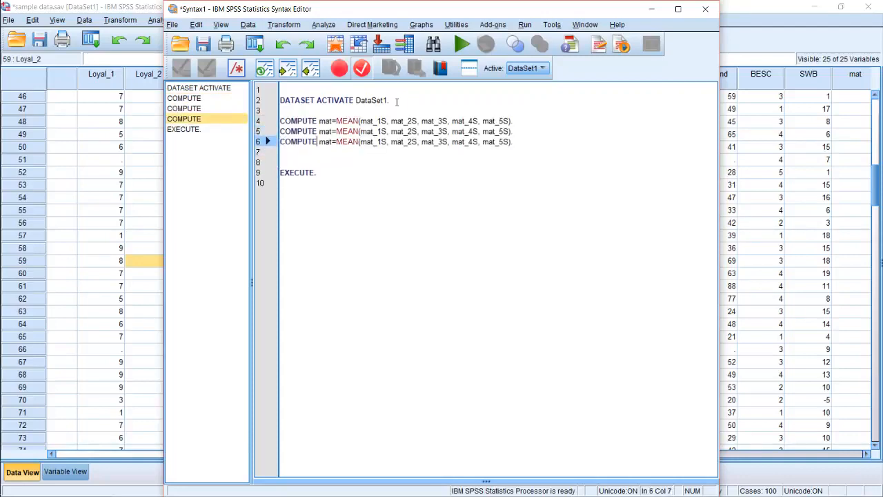
key(Up)
key(Right)
key(Delete)
key(Delete)
key(Delete)
text(BE)
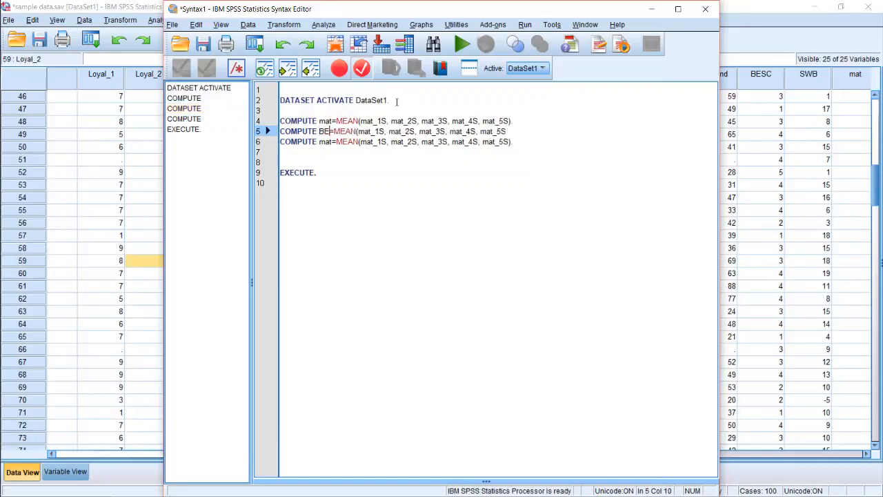
text(SC)
key(Up)
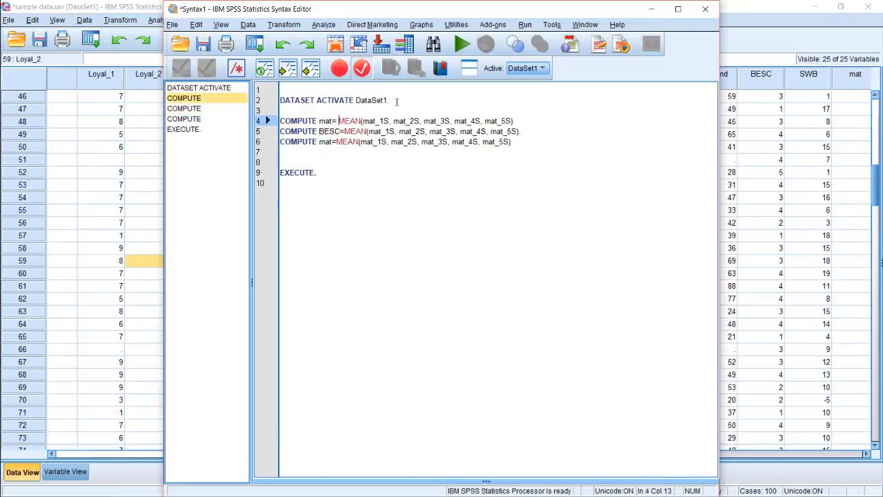
key(Down)
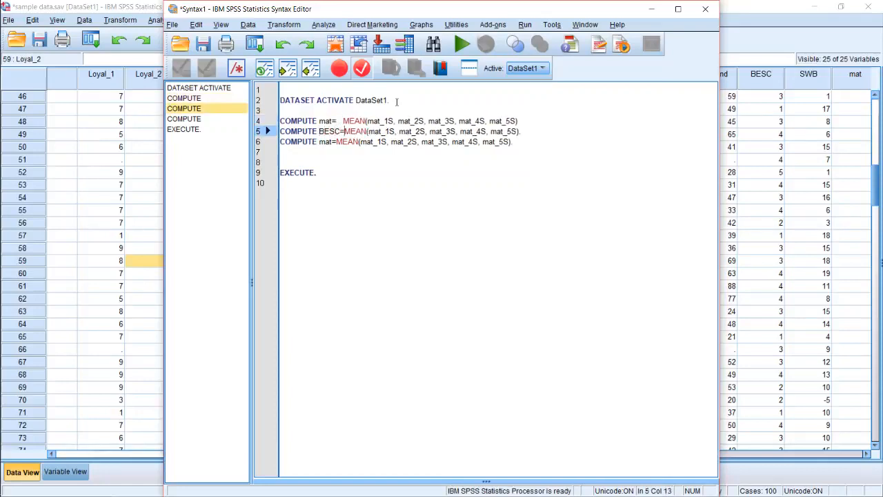
Replace the mat items in the second COMPUTE line's MEAN function with BESC_1, BESC_2
key(Down)
key(Up)
key(Right)
key(Right)
key(Right)
key(Right)
key(Right)
key(Right)
key(Left)
key(shift+Right)
key(shift+Right)
key(shift+Right)
key(shift+Right)
key(shift+Right)
key(shift+Right)
key(shift+Right)
key(shift+Right)
key(shift+Right)
key(shift+Right)
key(shift+Right)
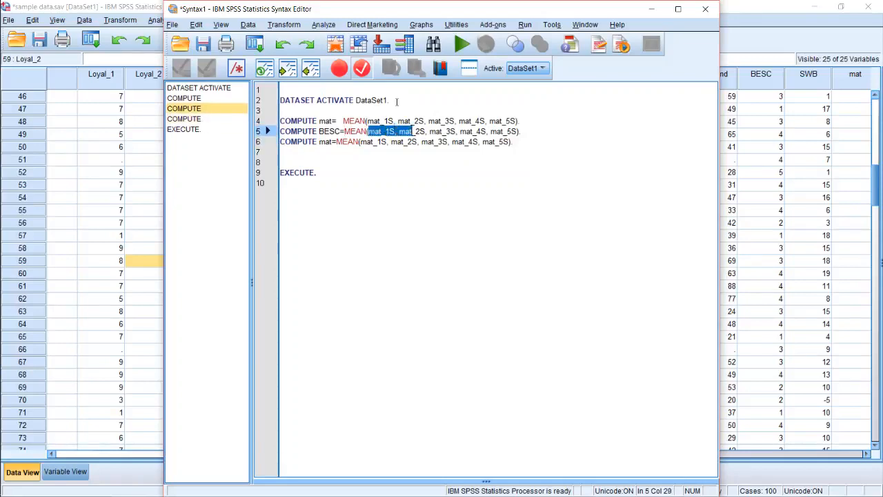
key(shift+Right)
key(shift+Right)
key(shift+Right)
key(shift+Right)
key(shift+Right)
key(shift+Right)
key(shift+Right)
key(shift+Right)
key(shift+Right)
key(shift+Right)
key(shift+Right)
key(shift+Right)
key(shift+Right)
key(shift+Right)
key(shift+Right)
key(shift+Right)
key(shift+Right)
key(shift+Right)
key(shift+Right)
key(shift+Right)
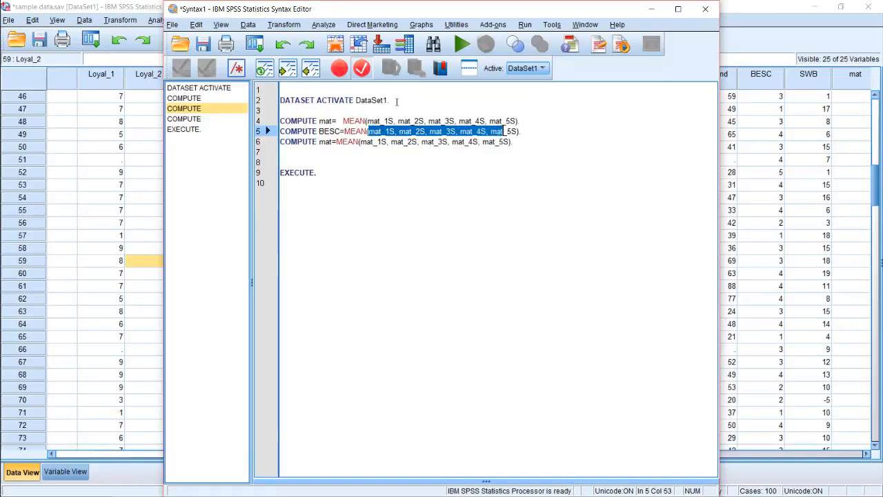
key(shift+Right)
key(shift+Right)
key(shift+Right)
key(BackSpace)
text(B)
key(Escape)
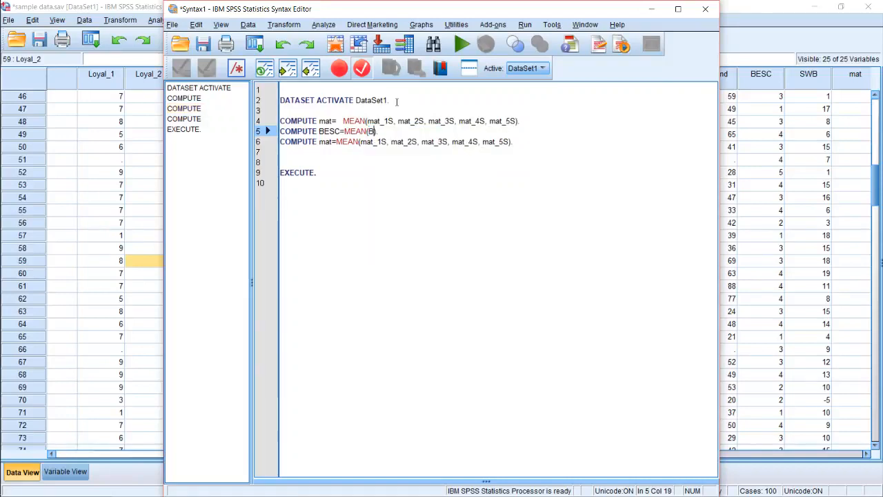
text(ESC)
text(_1, BESC_)
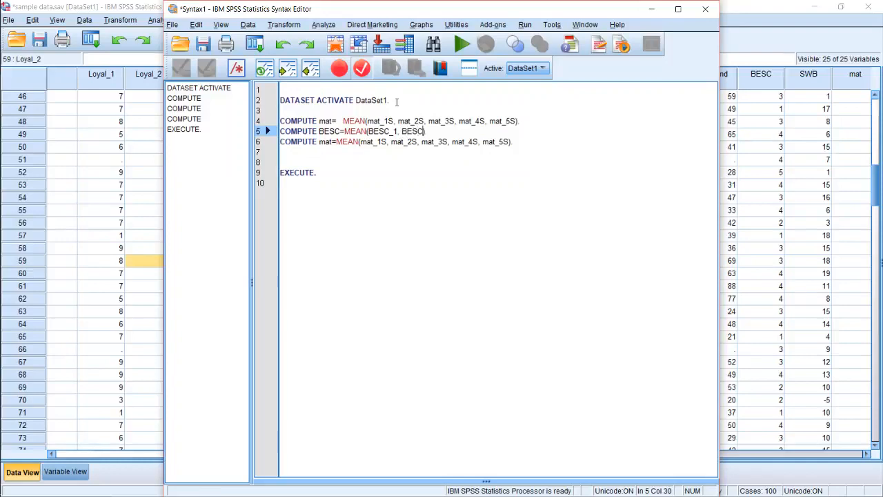
text(2)
Insert a line break after the BESC command and end the command with a period
key(Right)
key(Return)
key(Left)
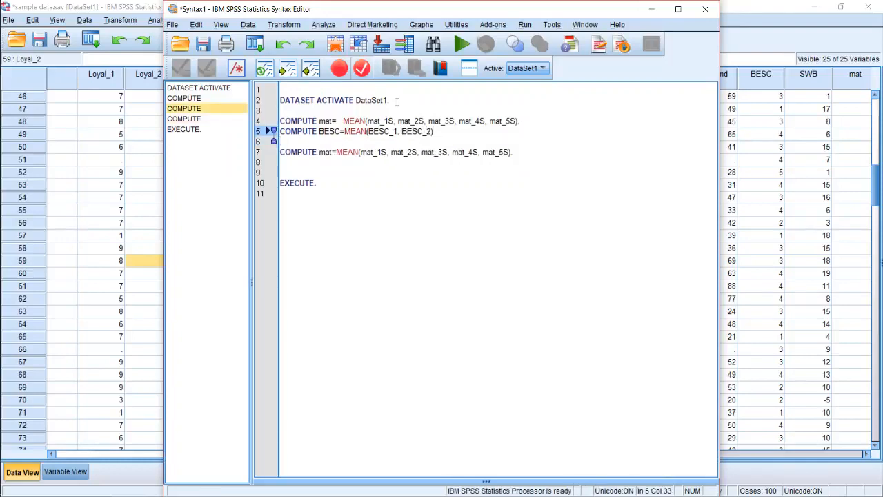
text(.)
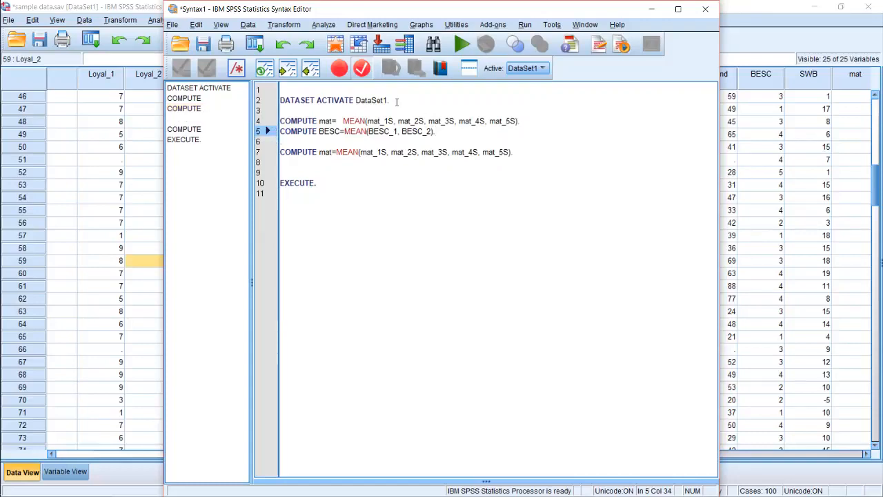
key(Down)
key(Down)
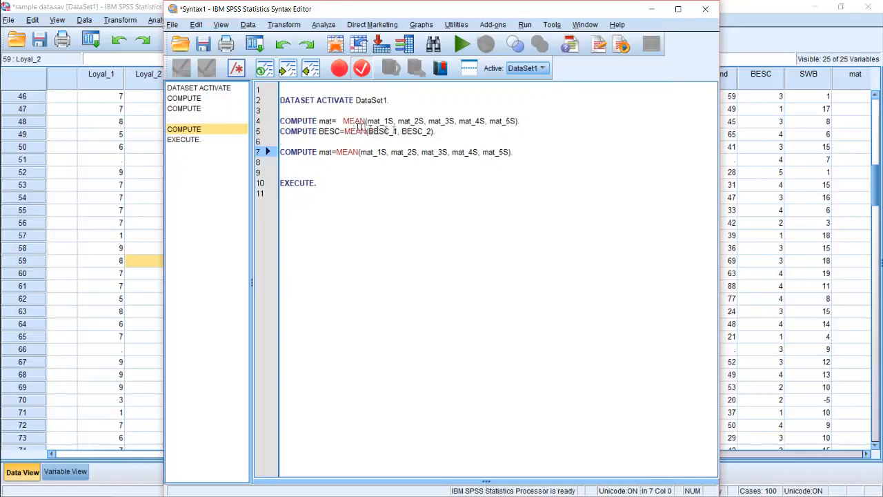
Append _killme to the target variable names mat and BESC in the first two COMPUTE lines
click(336, 117)
key(Left)
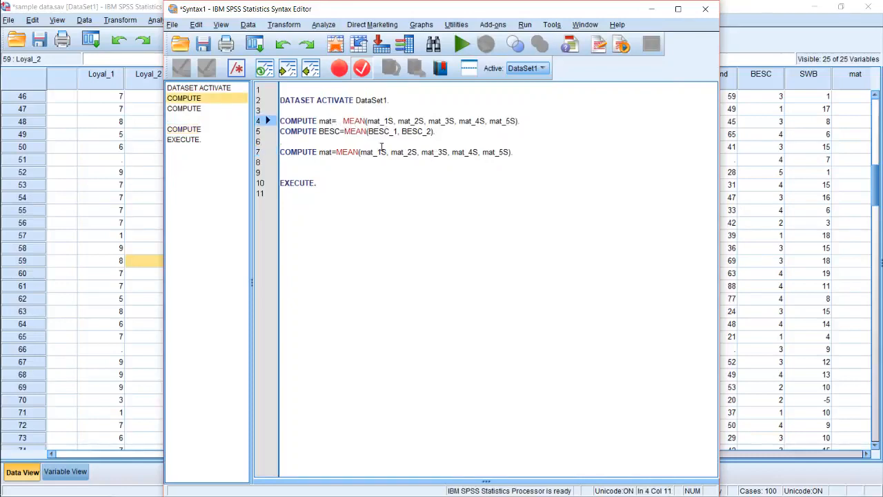
text(_killme)
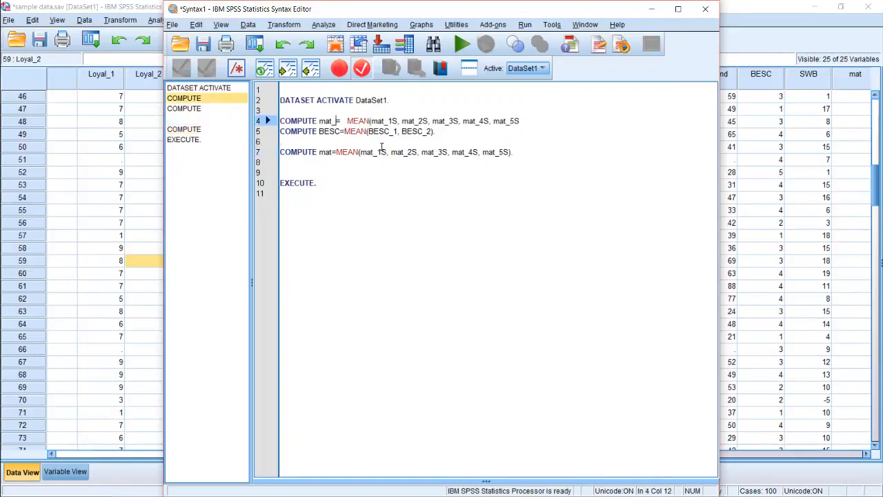
key(Down)
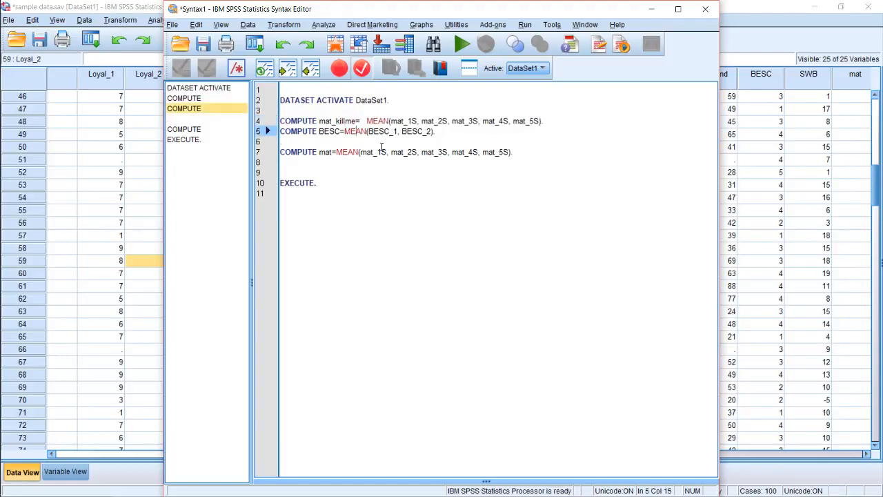
text(_killme)
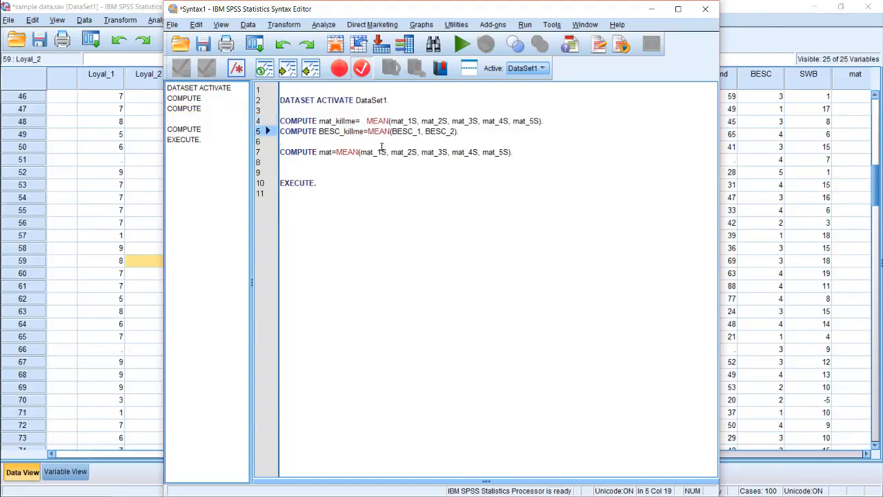
Delete the leftover third COMPUTE command that calculates mat from the five mat items
key(Down)
key(shift+Down)
key(shift+Down)
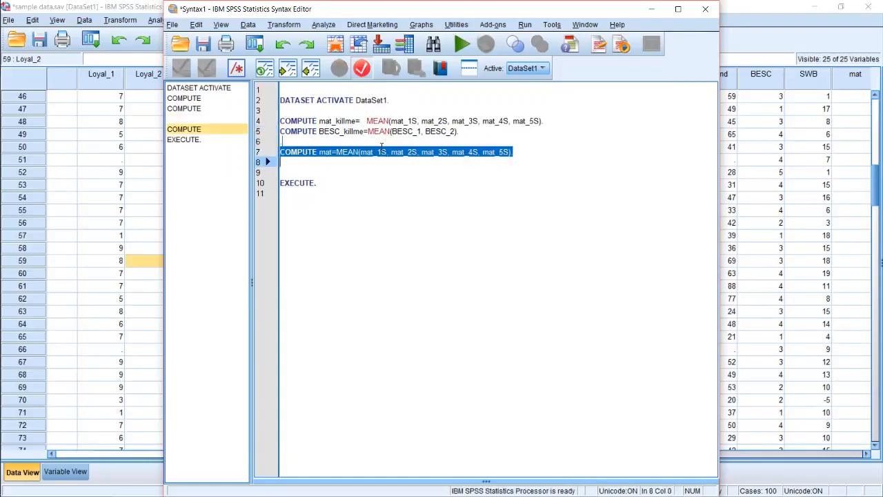
key(BackSpace)
Run only the mat_killme and BESC_killme COMPUTE commands together with EXECUTE
key(Up)
key(Up)
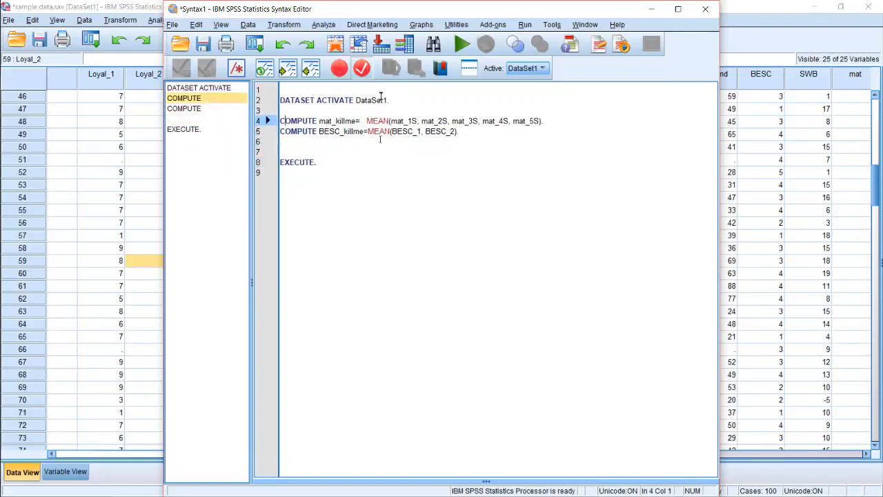
shift+click(345, 111)
drag(346, 110, 350, 153)
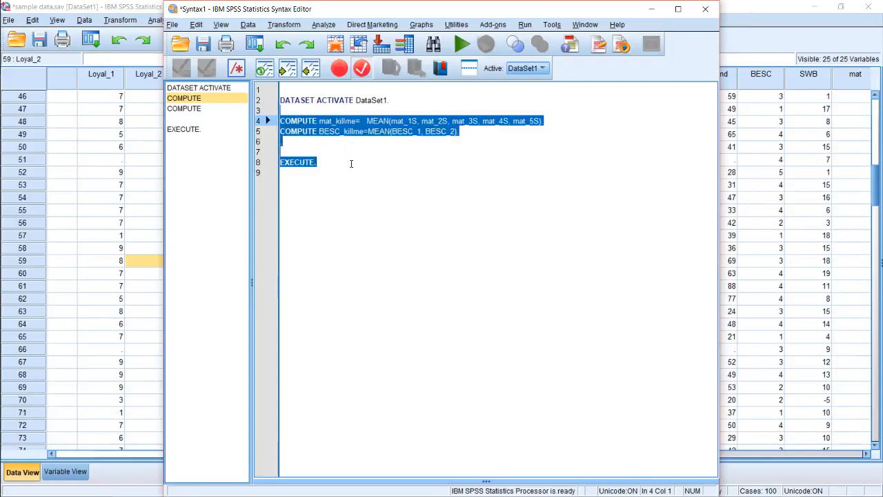
drag(351, 163, 352, 166)
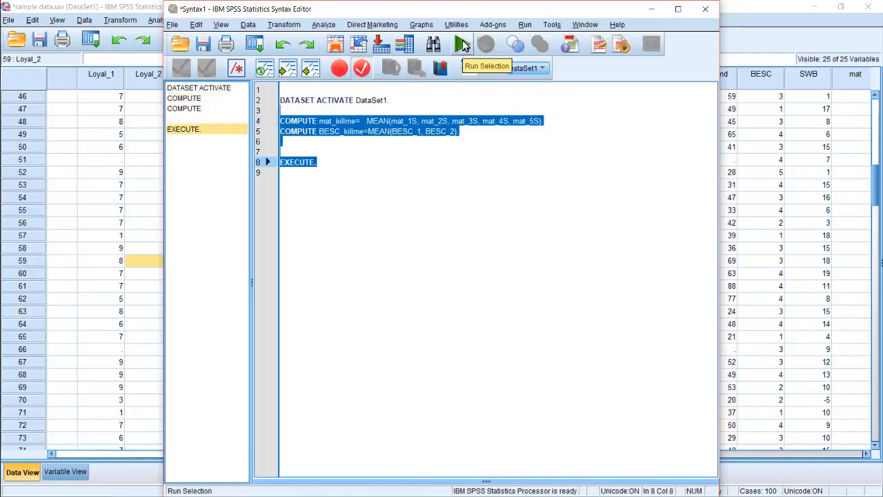
click(463, 47)
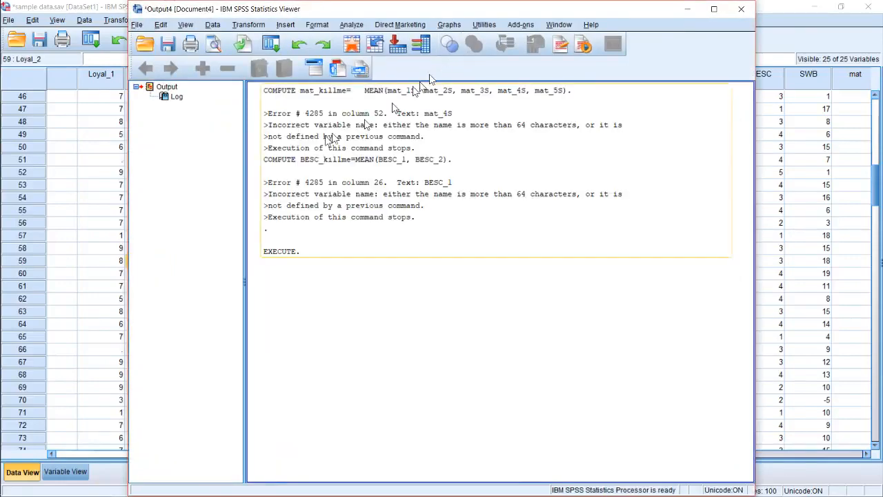
Check the dataset's columns and variable list for the computed variables, and read the log in the output viewer
click(94, 184)
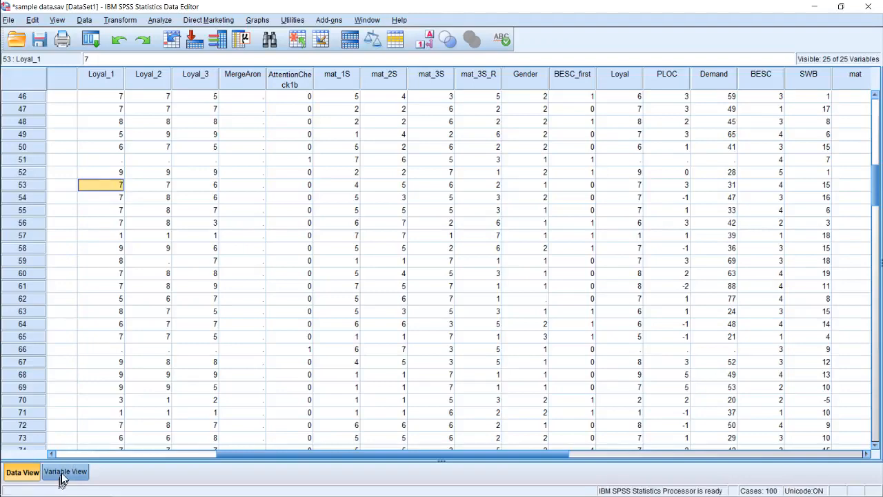
drag(492, 448, 777, 451)
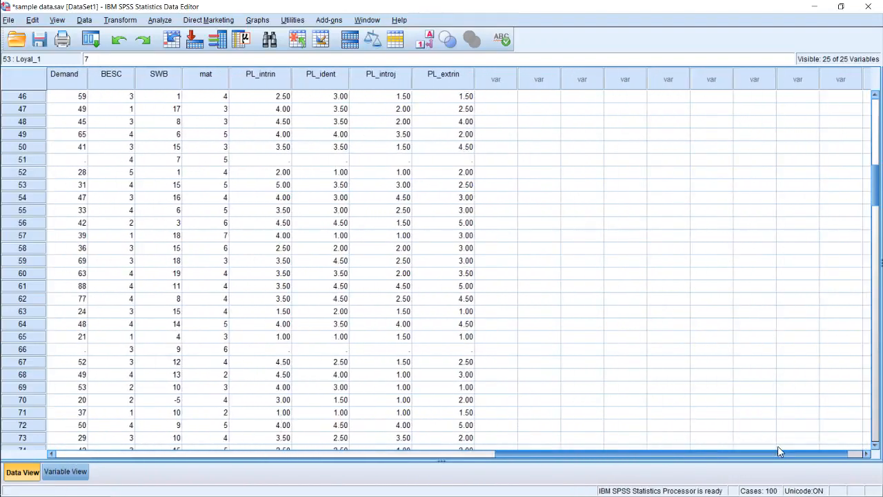
click(66, 471)
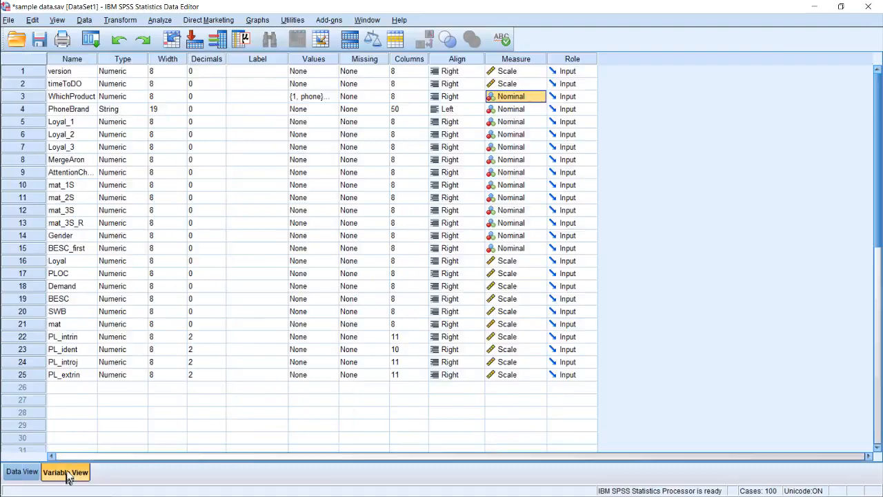
mouse_move(1, 82)
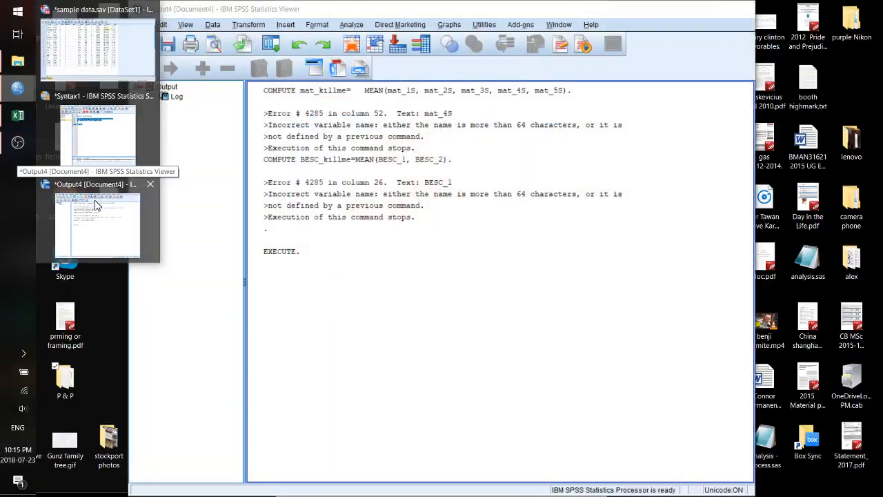
click(95, 204)
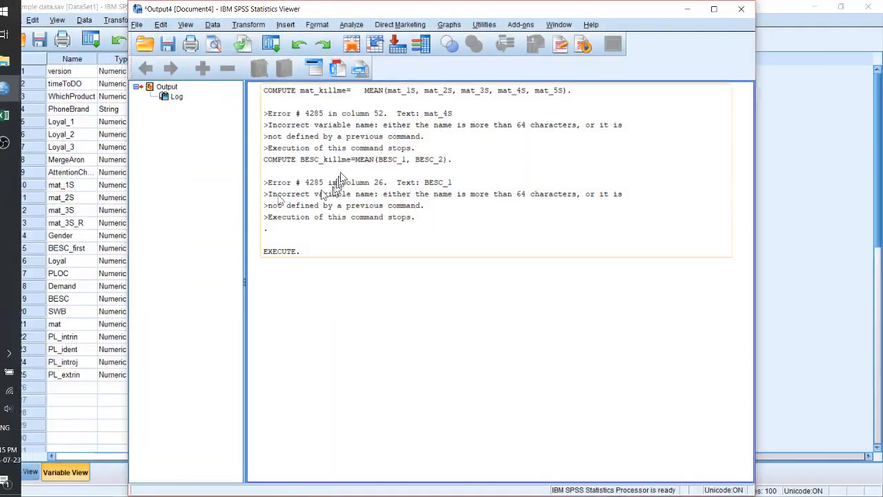
click(376, 141)
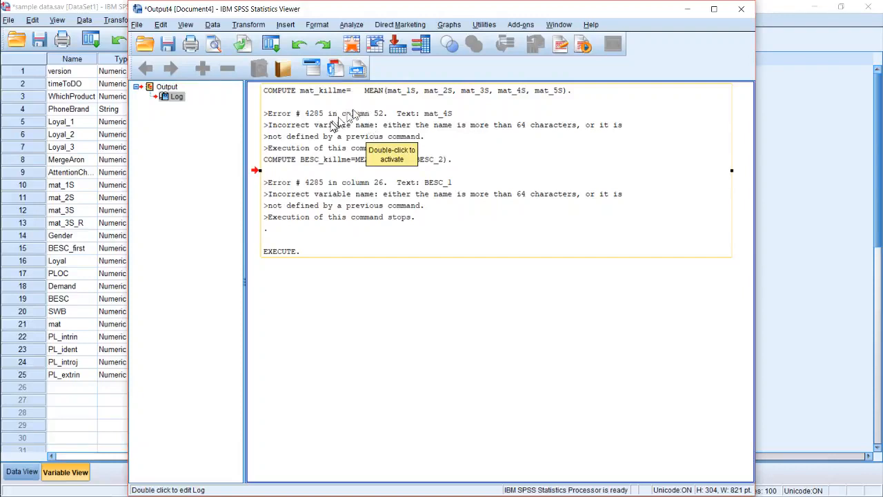
Return to the syntax window and delete the COMPUTE command for BESC_killme
mouse_move(19, 160)
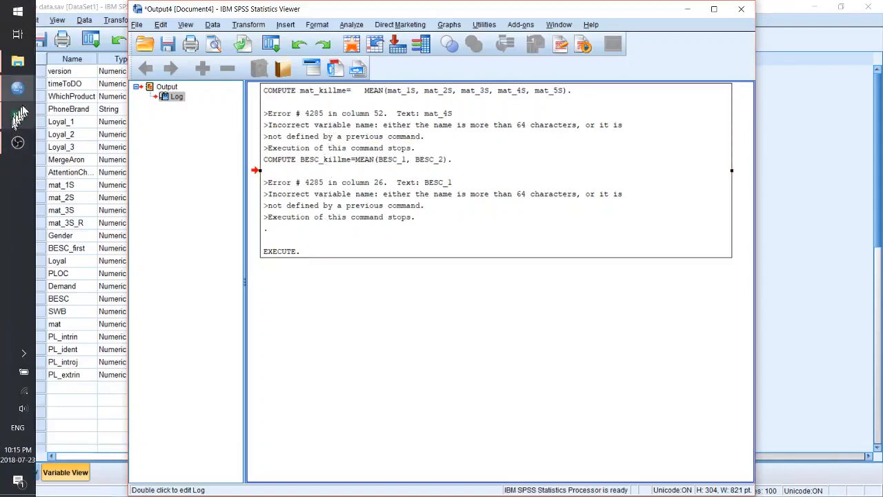
mouse_move(31, 90)
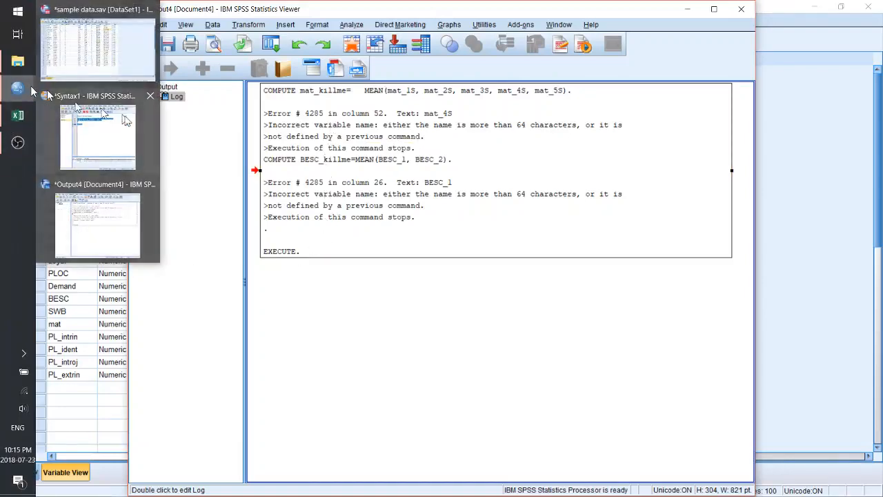
click(127, 141)
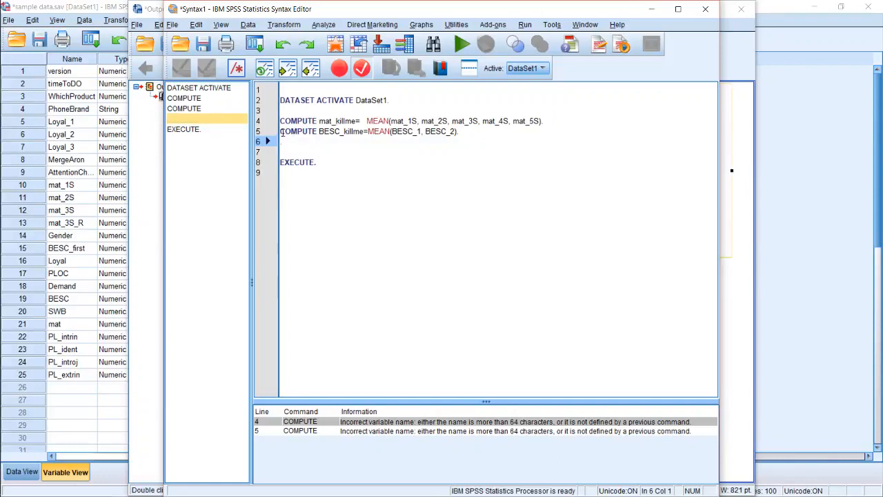
click(262, 132)
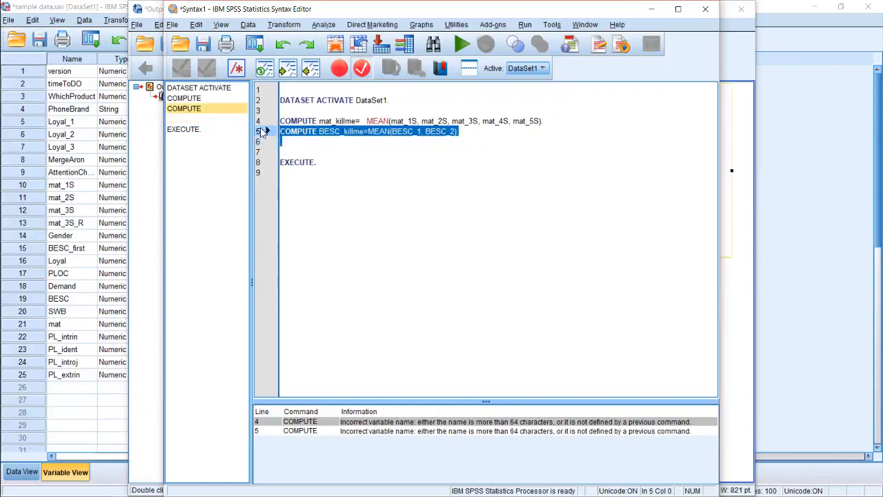
key(Delete)
Remove mat_4S and mat_5S from the mat_killme MEAN function, leaving mat_1S, mat_2S and mat_3S
key(Up)
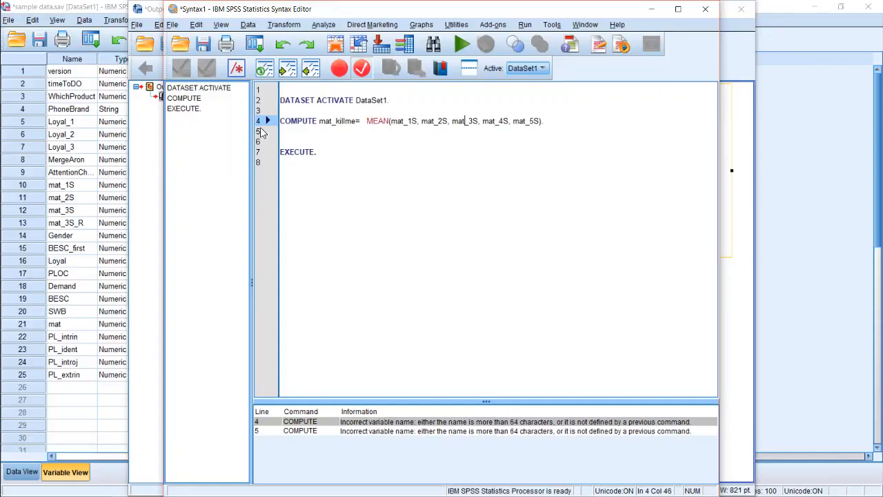
key(shift+Right)
key(shift+Right)
key(shift+Right)
key(shift+Right)
key(shift+Right)
key(shift+Right)
key(shift+Right)
key(shift+Right)
key(shift+Right)
key(shift+Right)
key(shift+Right)
key(shift+Right)
key(shift+Right)
key(shift+Right)
key(shift+Right)
key(shift+Right)
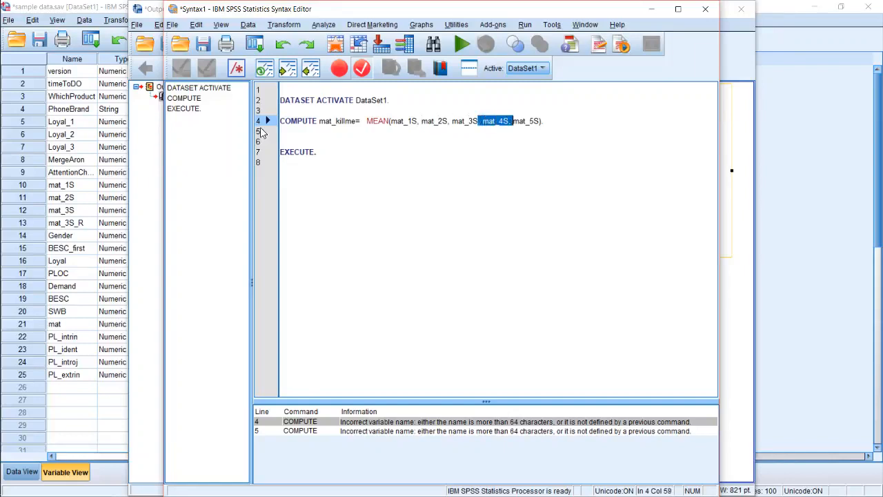
key(Delete)
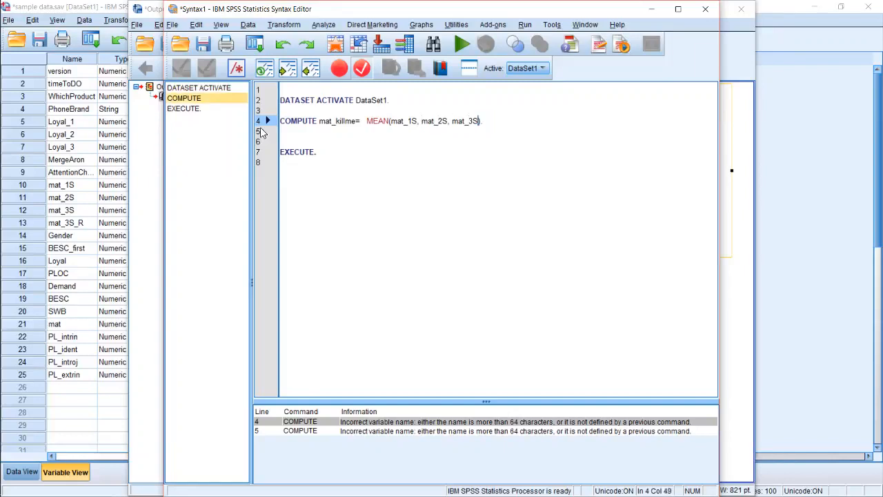
Run the shortened mat_killme COMPUTE command together with EXECUTE
key(Up)
key(Down)
key(shift+Down)
key(shift+Down)
key(shift+Down)
key(shift+Down)
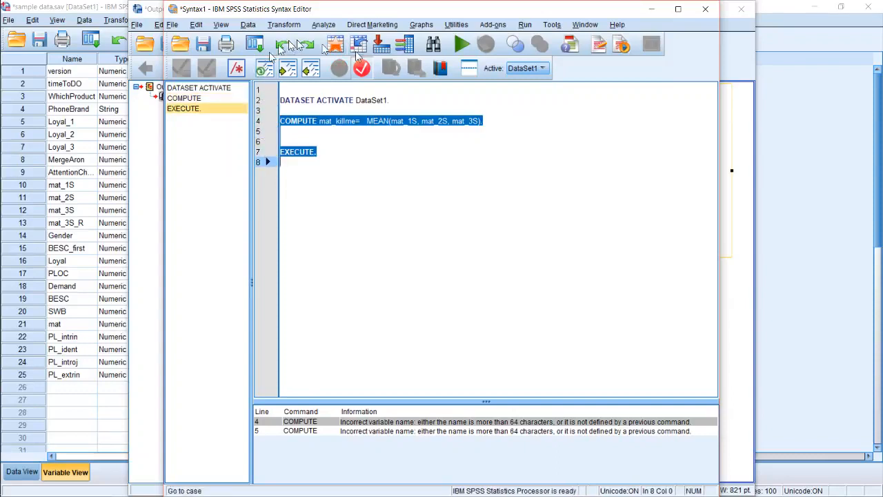
click(466, 48)
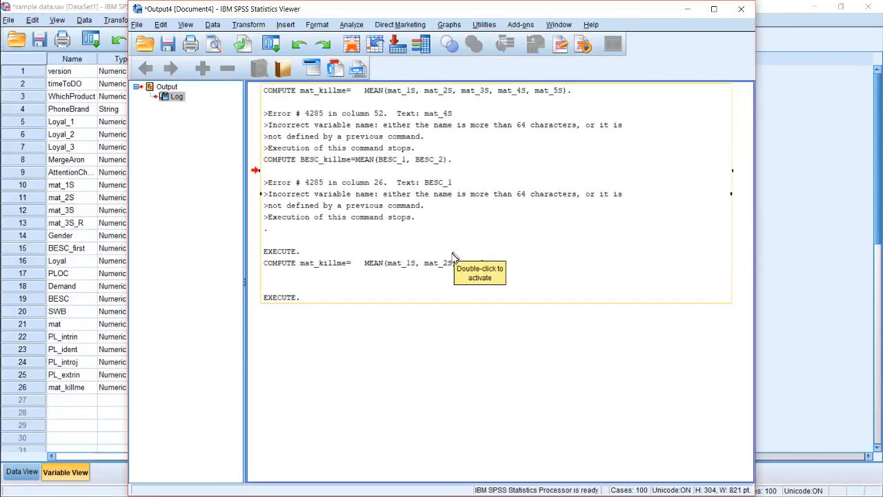
Find mat_killme in the dataset's variable list and delete its column from the data
click(66, 406)
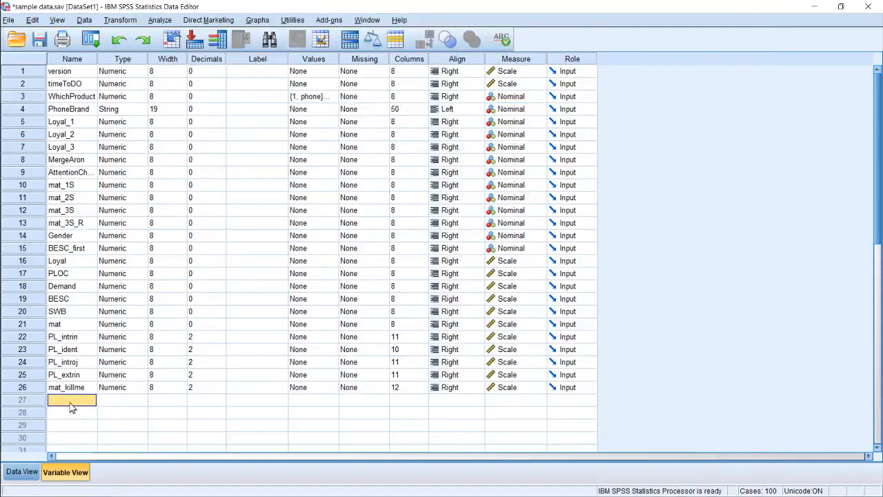
click(69, 389)
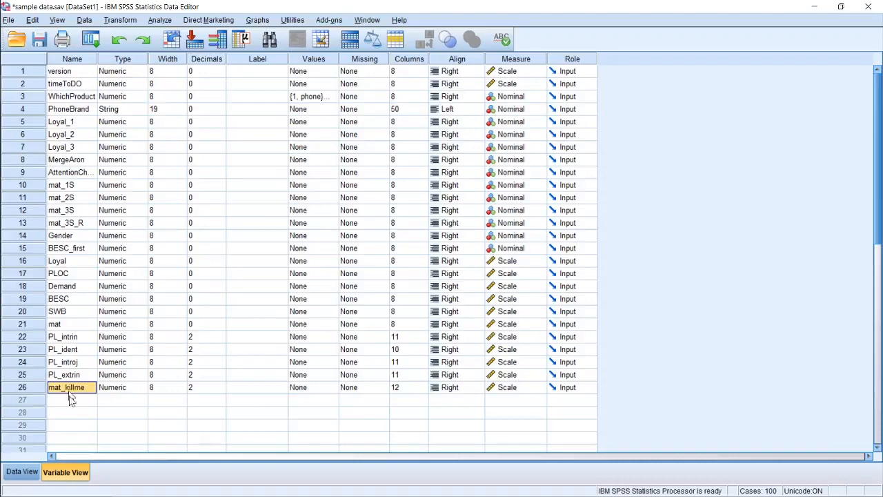
click(21, 472)
click(507, 77)
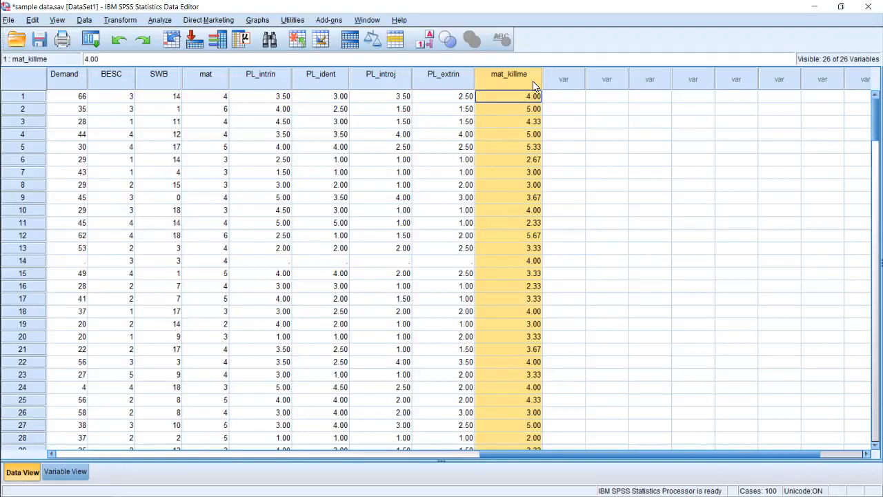
key(Delete)
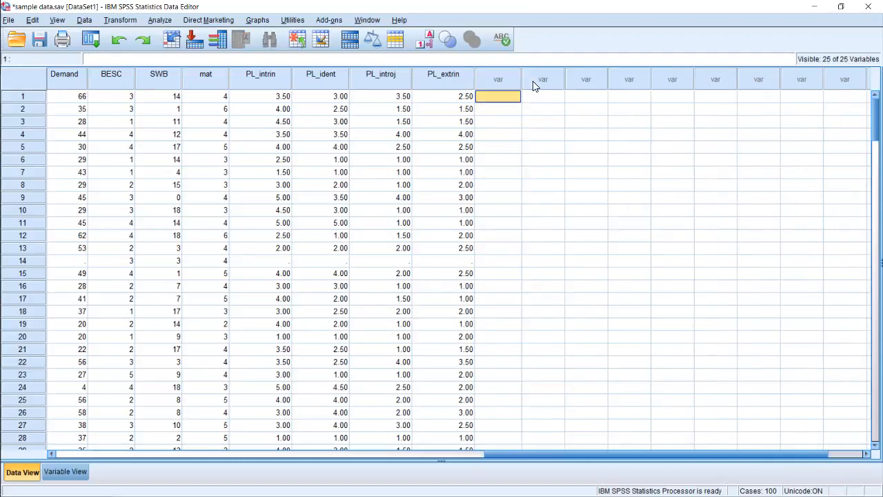
Bring the syntax window back up and place the cursor on the blank line above EXECUTE
mouse_move(1, 236)
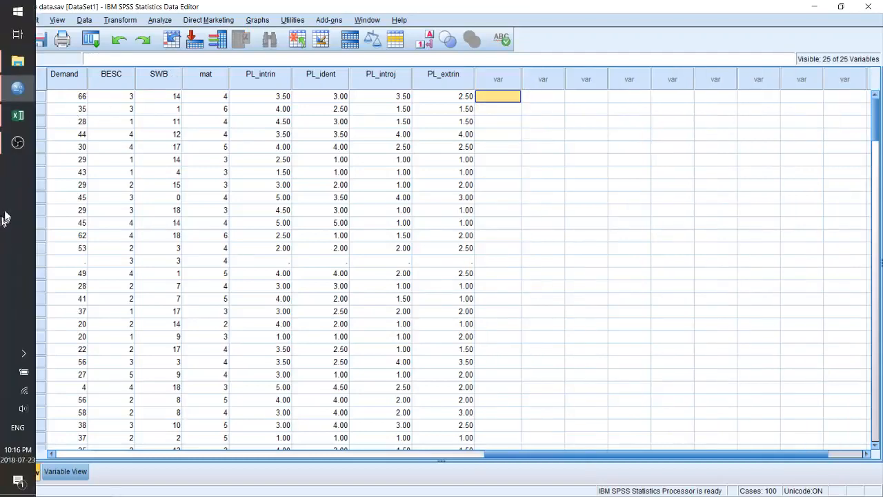
mouse_move(15, 93)
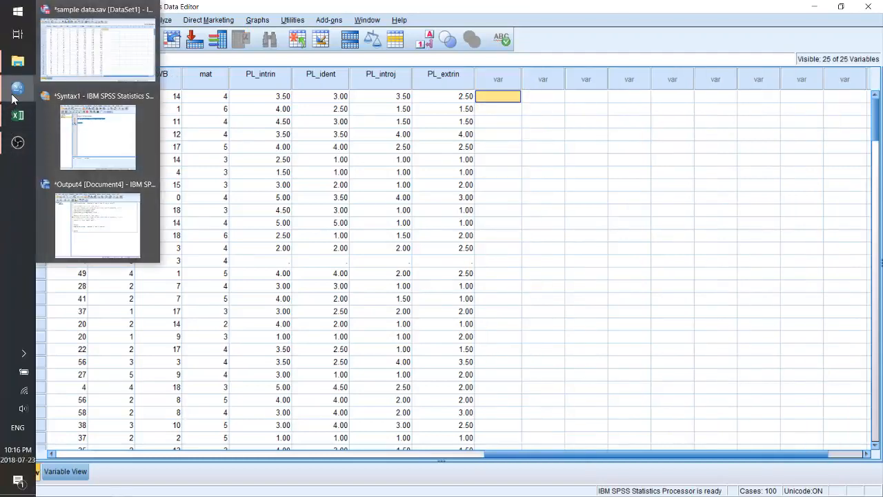
click(72, 128)
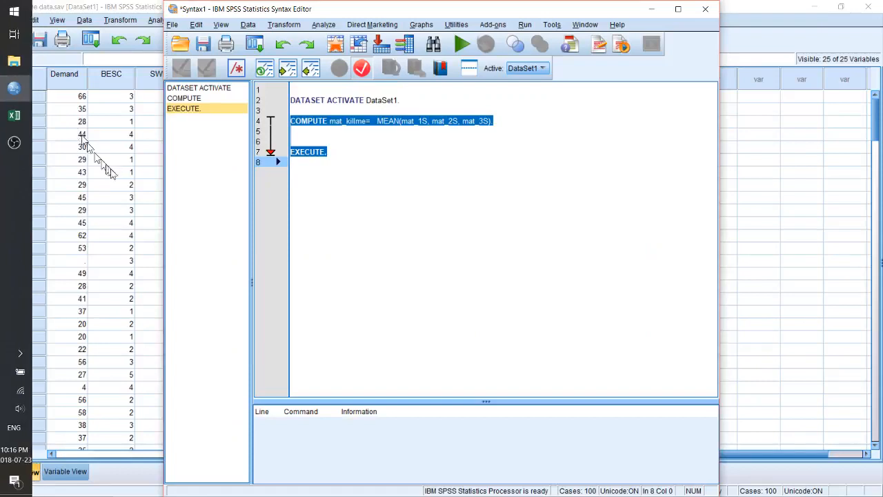
click(414, 169)
click(357, 140)
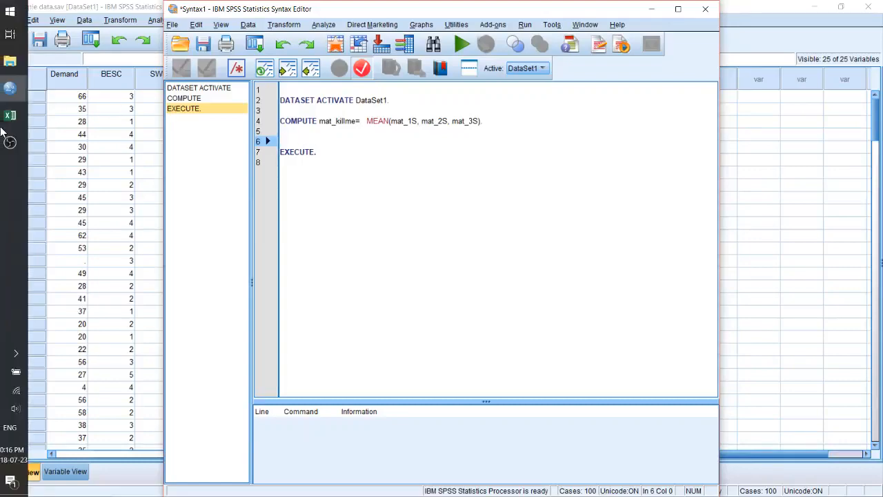
Switch to compiling syntax.xlsx in Excel and review the item codes in B2:B16 and the materialism statements in D2:D16
click(17, 116)
scroll(290, 250, up, 2)
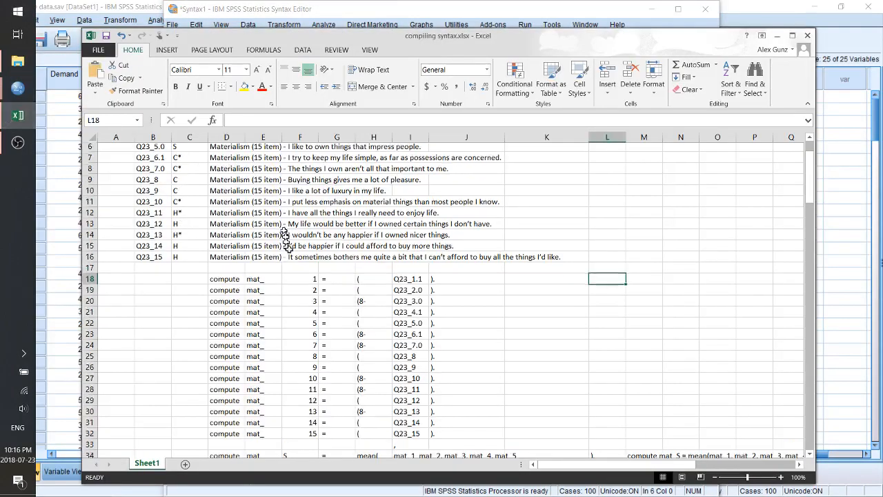
click(158, 161)
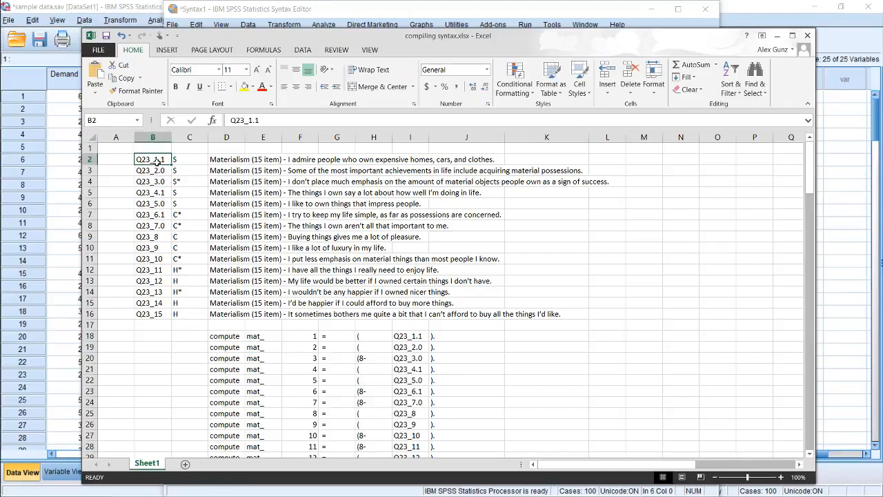
drag(158, 161, 155, 314)
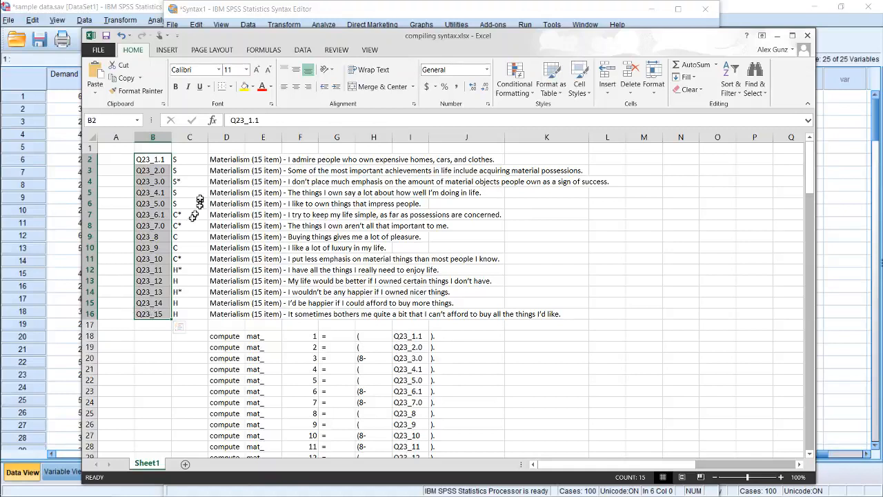
click(238, 159)
drag(238, 159, 223, 316)
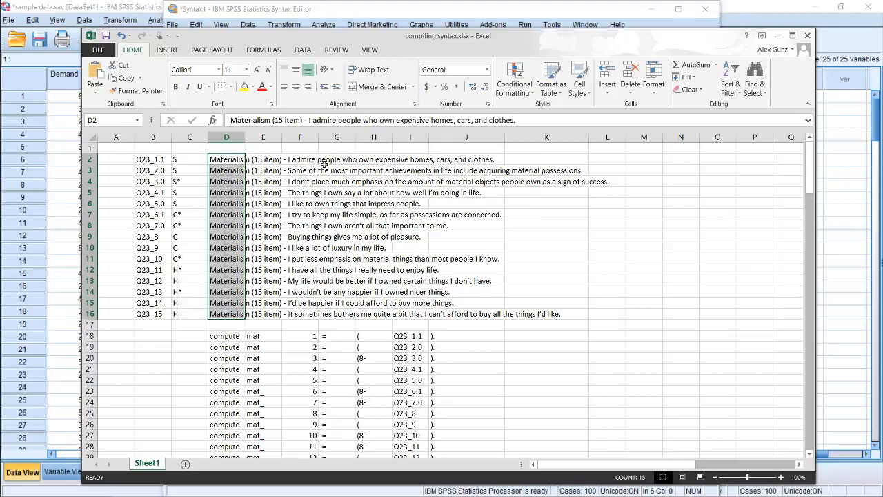
Examine the item wording in row 3 and the code, subscale mark and wording of item Q23_3.0 in row 4
click(228, 173)
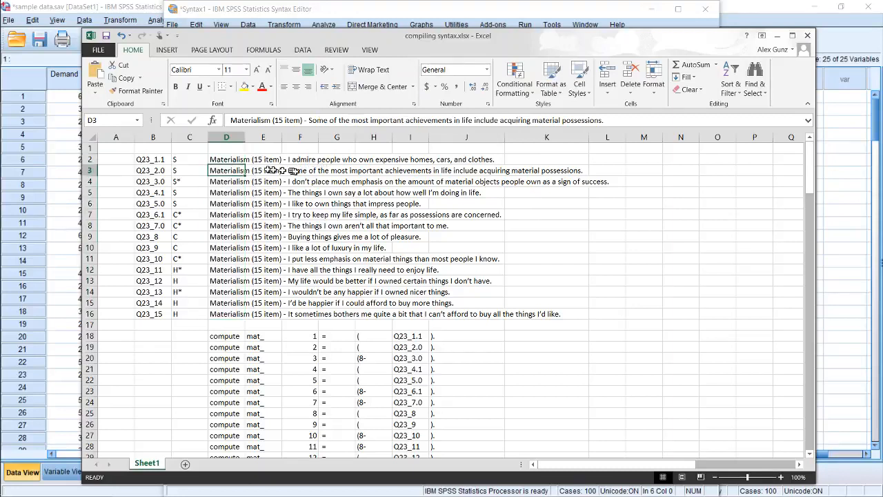
drag(289, 171, 537, 176)
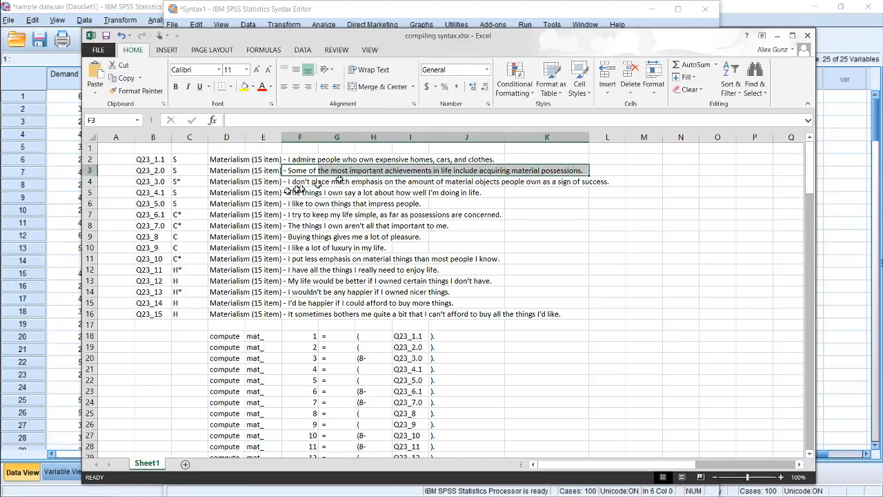
drag(153, 182, 596, 181)
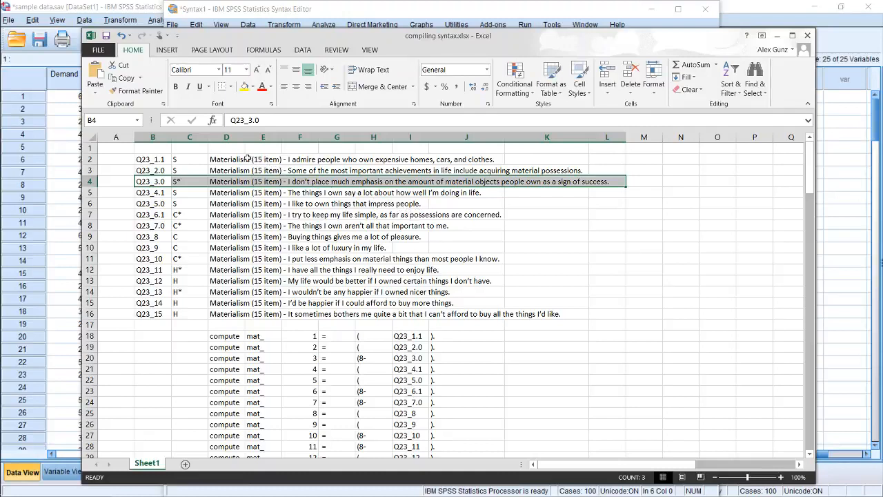
Compare the wording of the materialism items in rows 2 to 4
drag(249, 170, 331, 171)
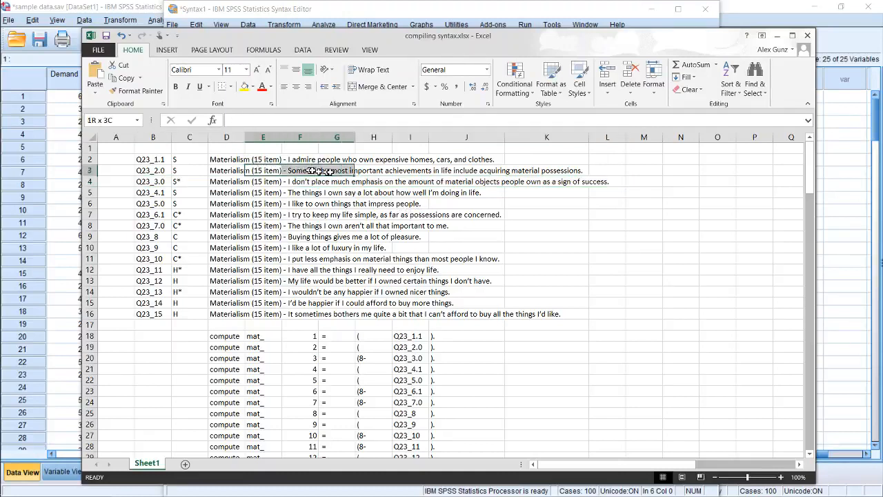
drag(232, 159, 469, 161)
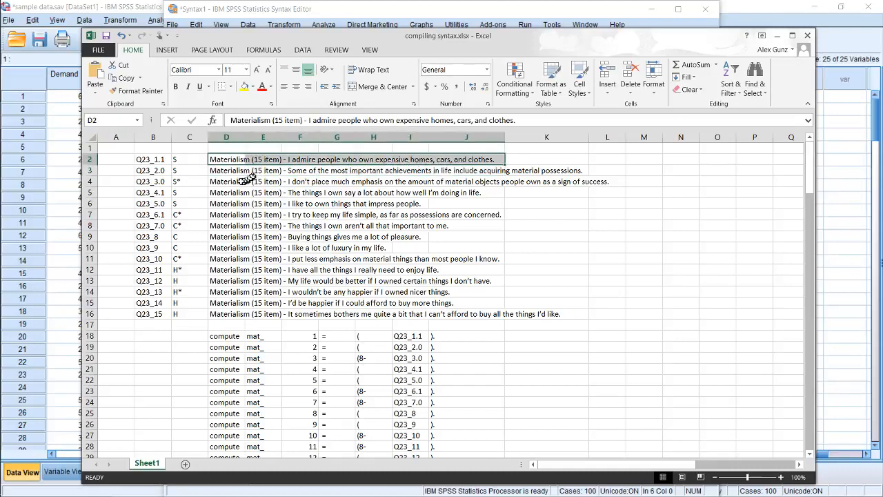
drag(234, 181, 560, 183)
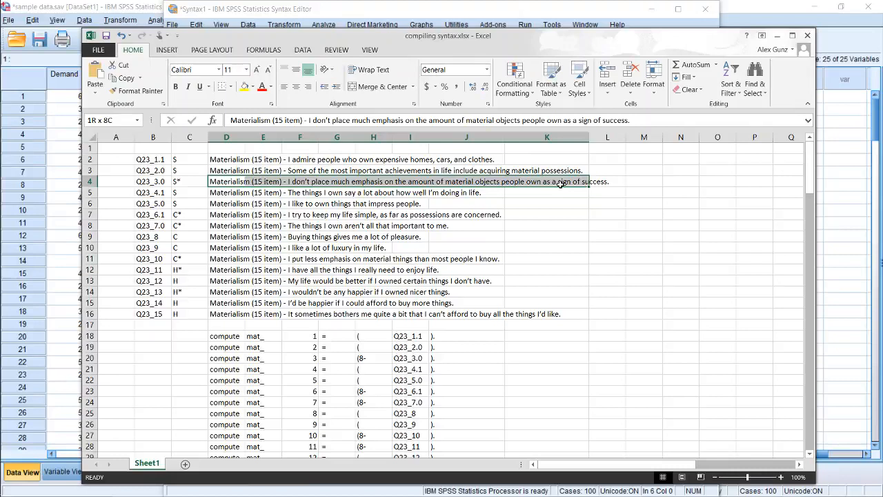
drag(560, 183, 560, 183)
click(298, 194)
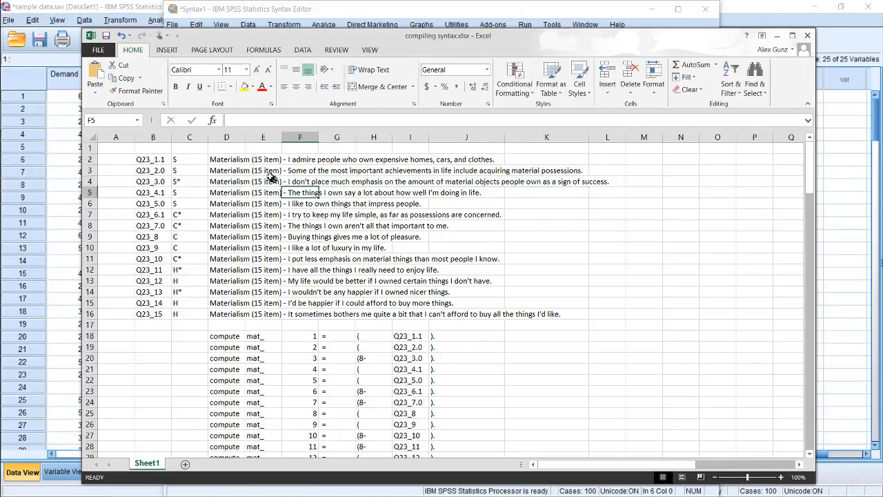
mouse_move(219, 158)
mouse_down()
mouse_move(226, 170)
mouse_move(231, 159)
mouse_up()
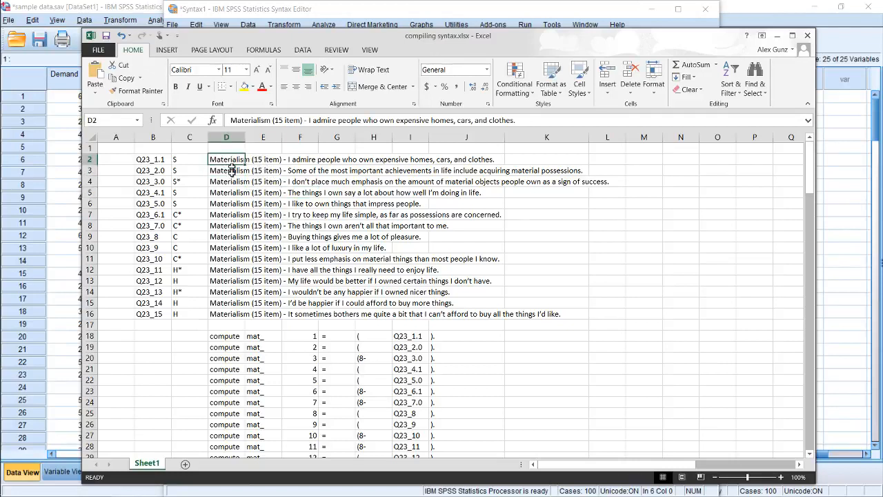
click(232, 171)
click(232, 182)
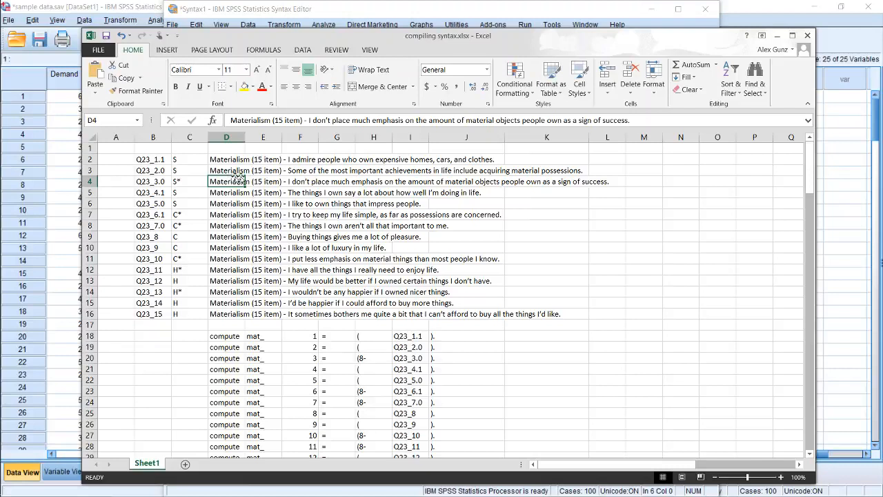
Enter the scale values 1 through 7 down cells L7:L13
click(620, 214)
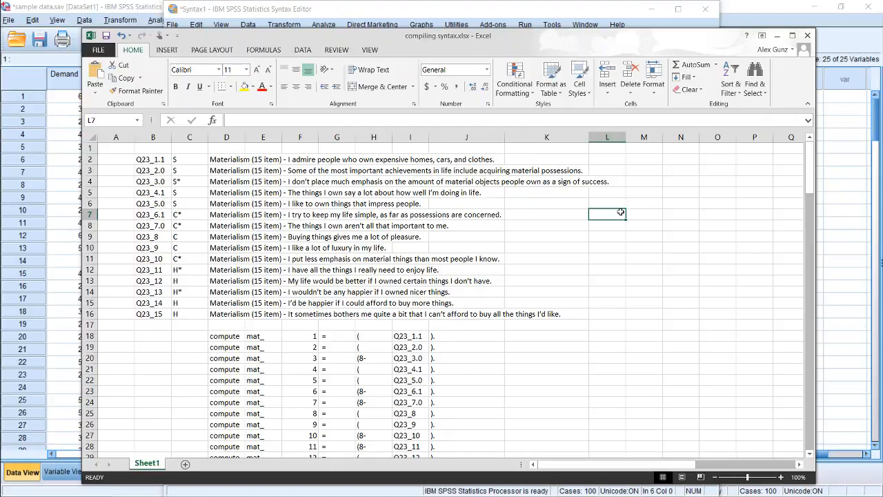
key(Down)
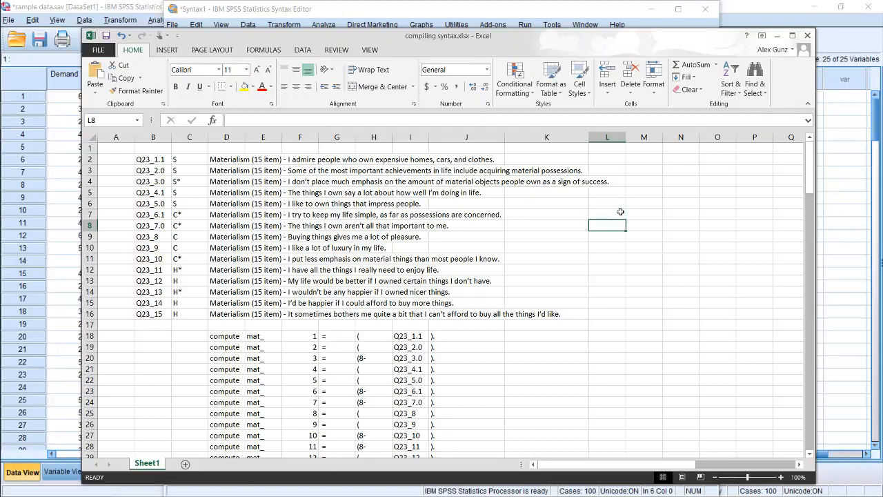
text(2)
key(Return)
text(3)
key(Return)
text(4)
key(Return)
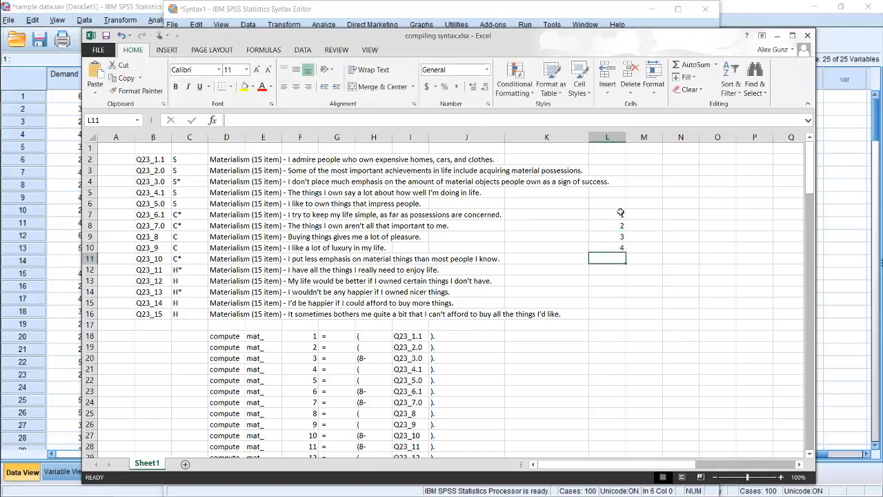
text(5)
key(Return)
text(6)
key(Return)
text(7)
key(Tab)
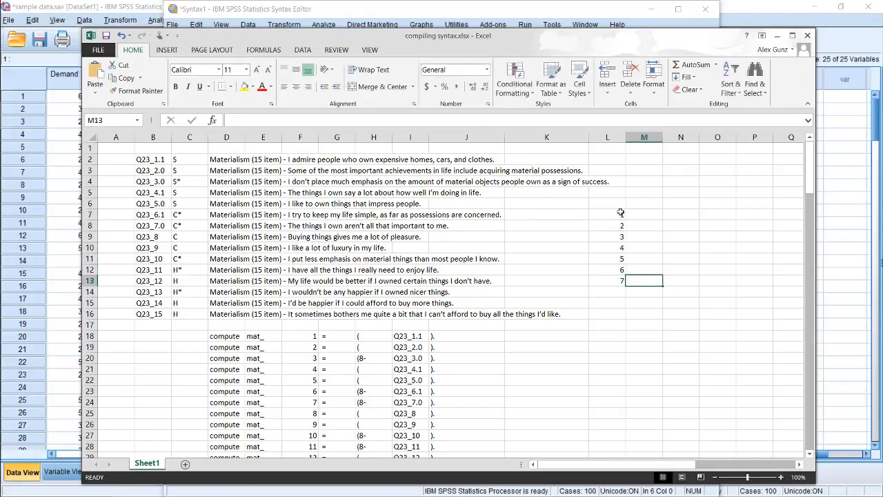
Enter the reversed values 7, 6 and 5 in M7:M9 beside the values 1, 2 and 3
key(Up)
key(Up)
key(Up)
key(Up)
key(Up)
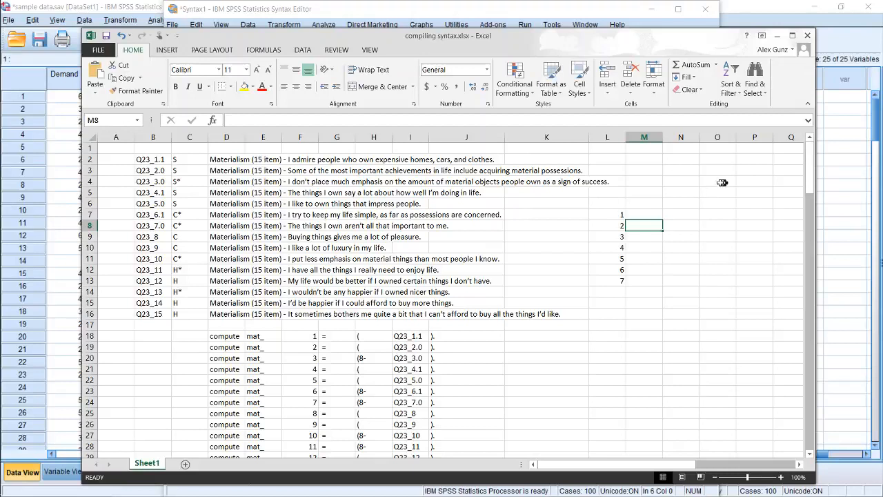
key(Up)
text(7)
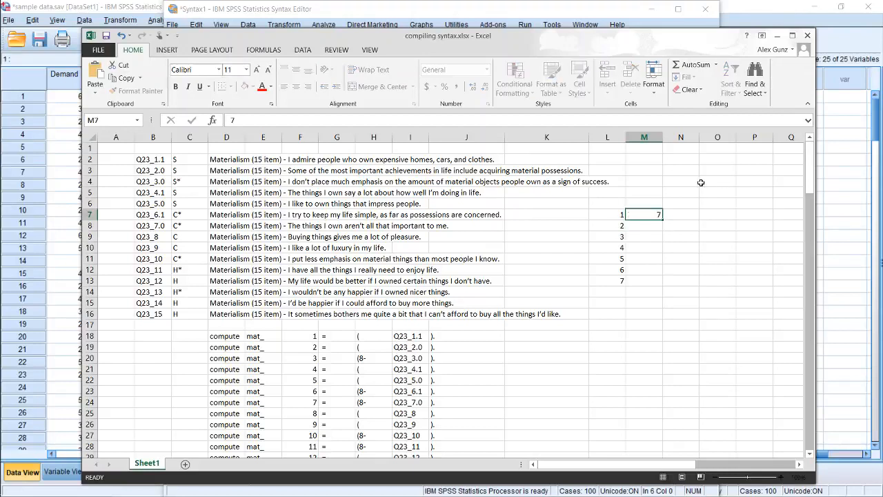
key(Return)
text(6)
key(Return)
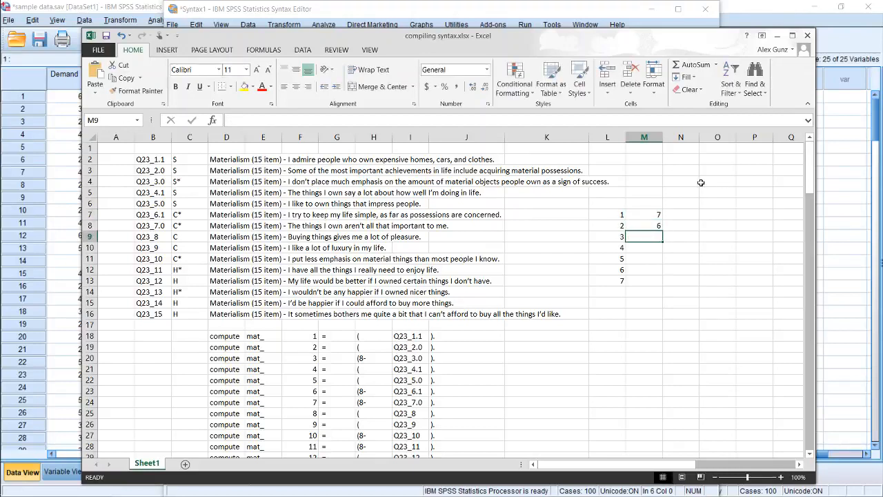
text(5)
key(Return)
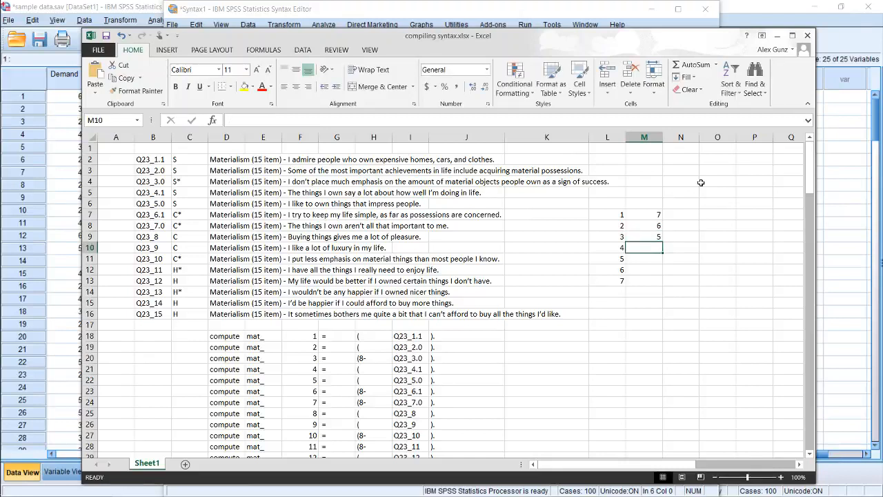
Enter 8- in cell L14, directly below the list of scale values
key(Up)
key(Up)
key(Up)
key(Left)
key(Left)
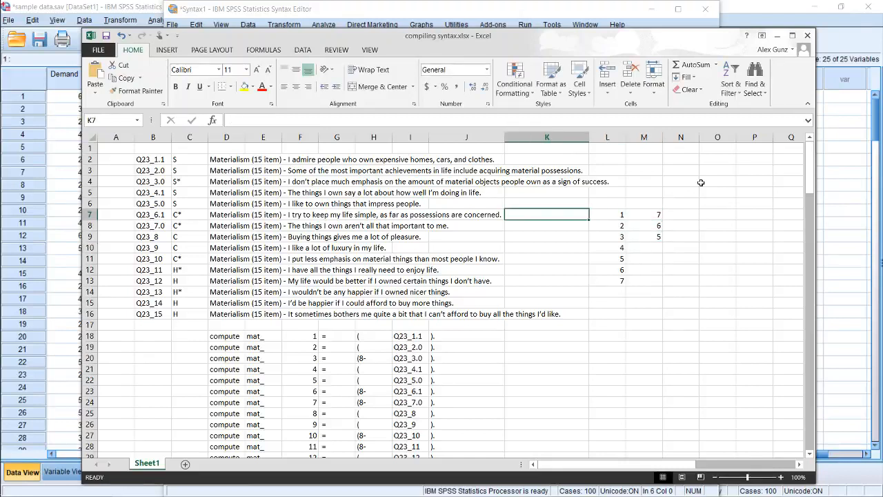
key(Right)
key(Right)
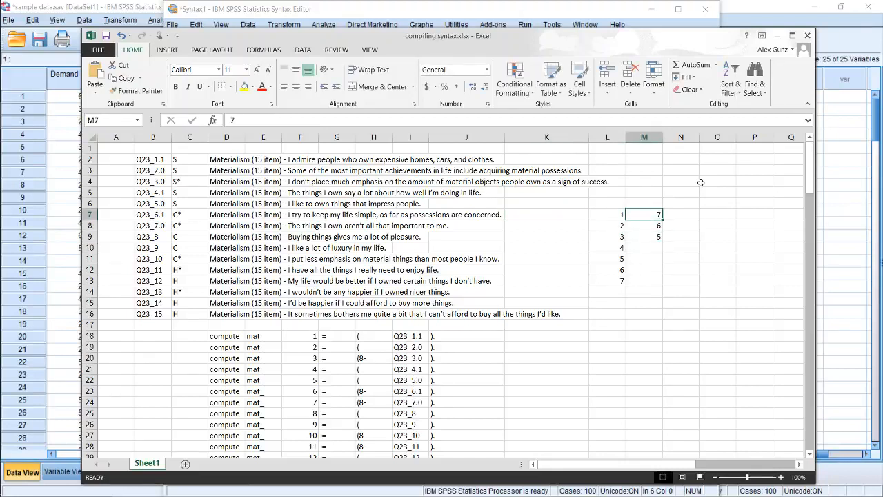
key(Down)
key(Down)
key(Down)
key(Down)
key(Down)
key(Down)
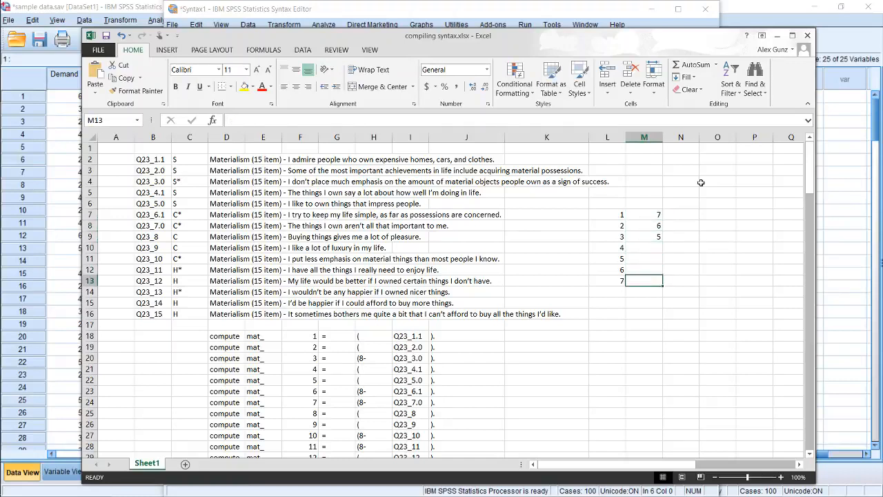
key(Down)
key(Left)
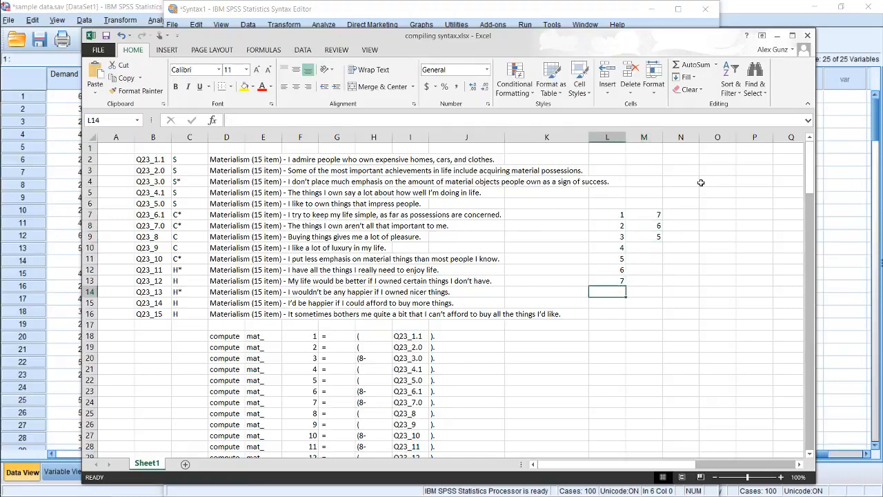
text(8-)
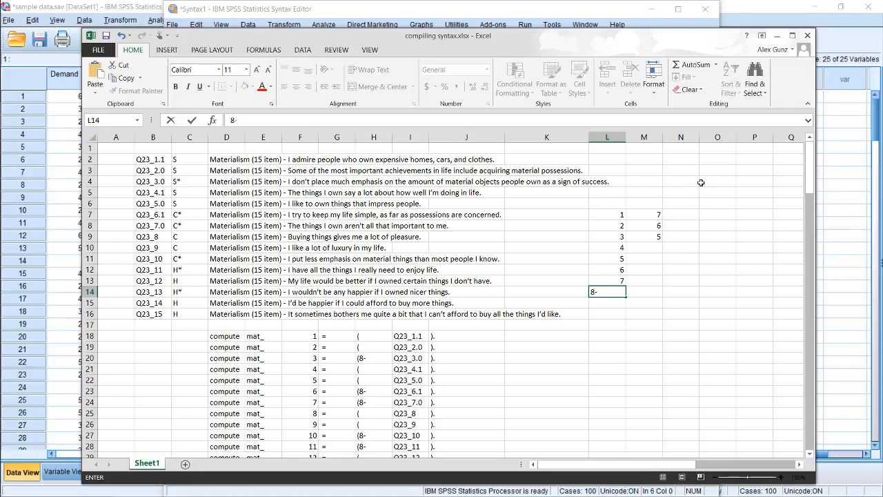
key(Up)
key(Up)
key(Up)
key(Up)
key(Up)
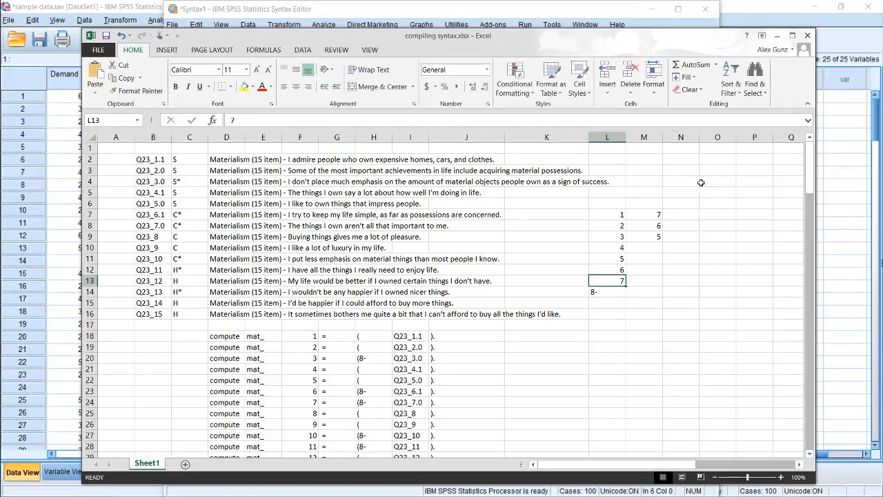
Move the block L7:M14 one column over so that it starts in M7
key(Up)
key(Up)
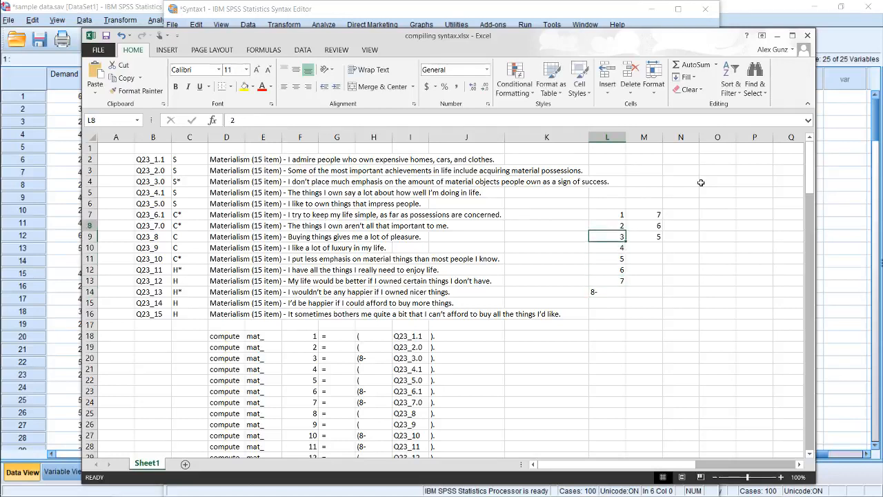
key(shift+Right)
key(shift+Down)
key(shift+Down)
key(shift+Down)
key(shift+Down)
key(shift+Down)
key(shift+Down)
key(shift+Down)
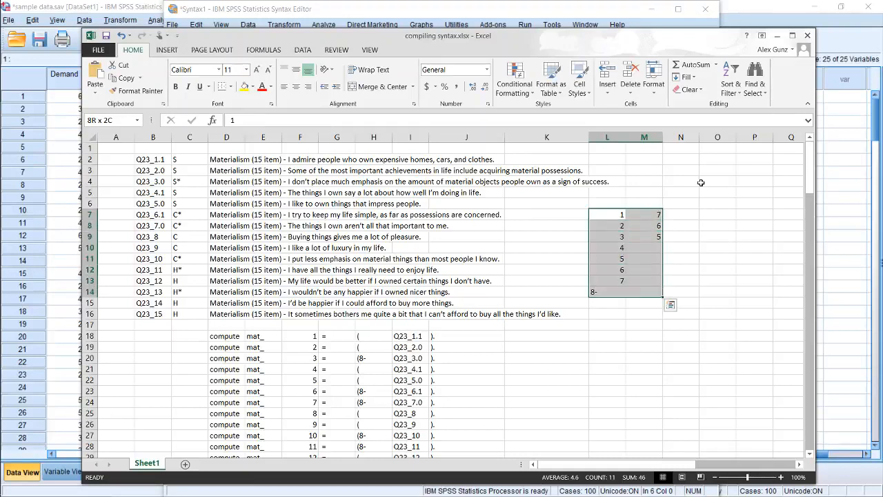
key(ctrl+c)
key(Right)
key(Return)
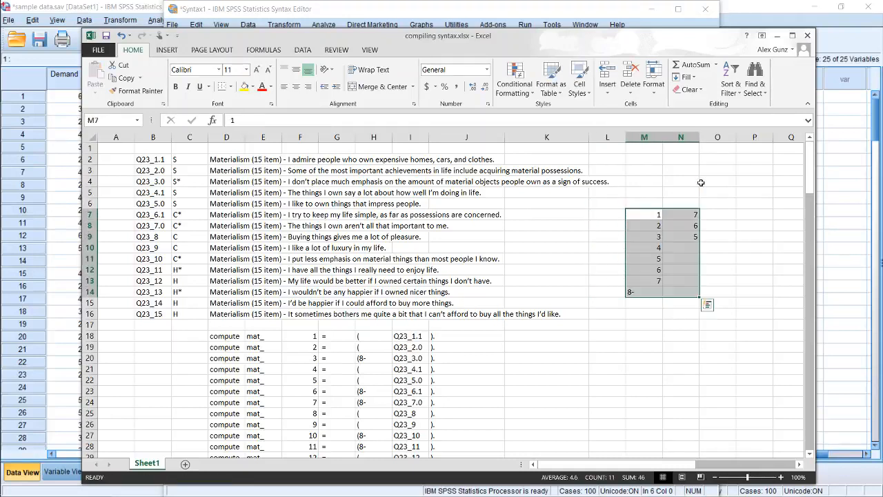
Enter 8 in cell L7 beside the scale value 1
key(Left)
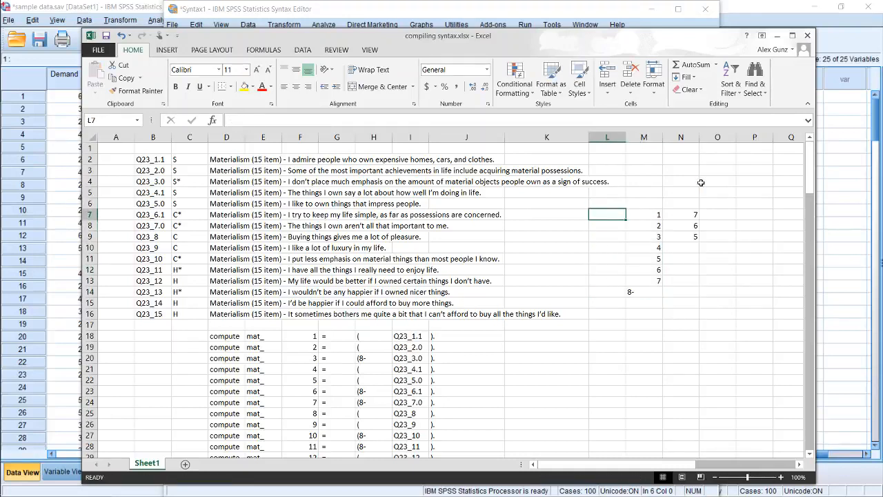
text(8)
key(Right)
key(Right)
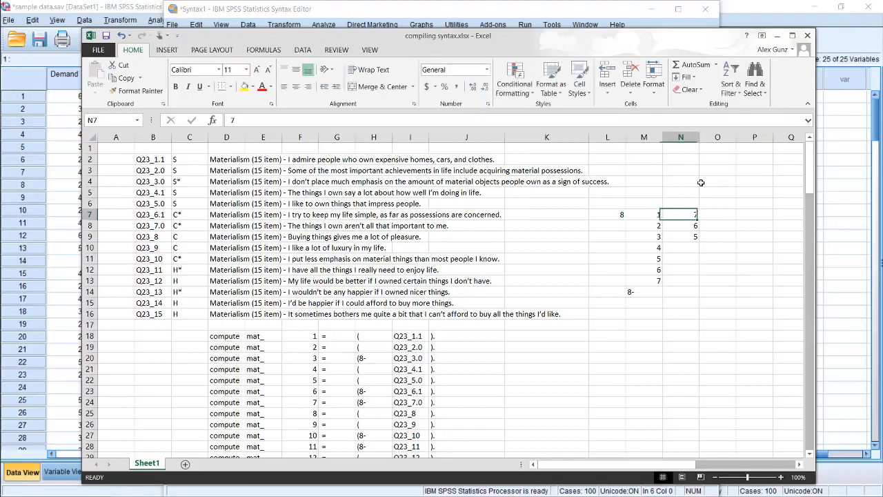
Replace the contents of N7 with the formula =L7-M7
key(Delete)
key(Left)
key(Right)
text(=)
key(Left)
key(Left)
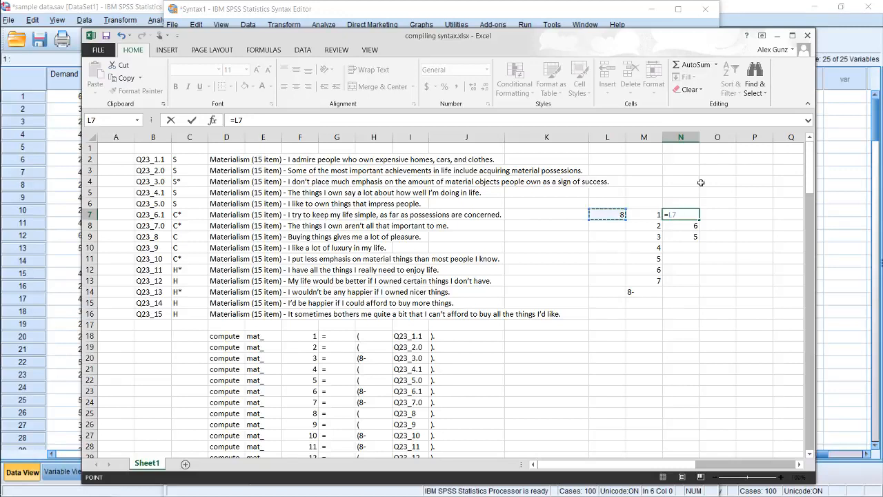
text(-)
key(Left)
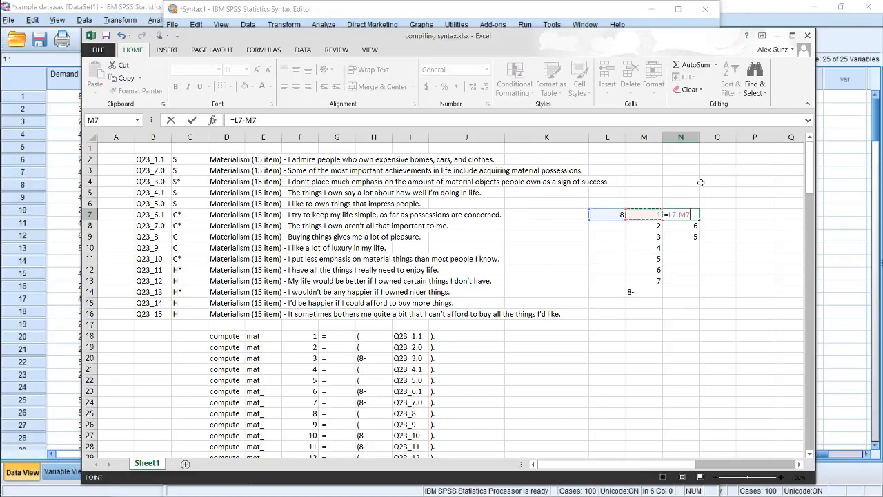
key(Return)
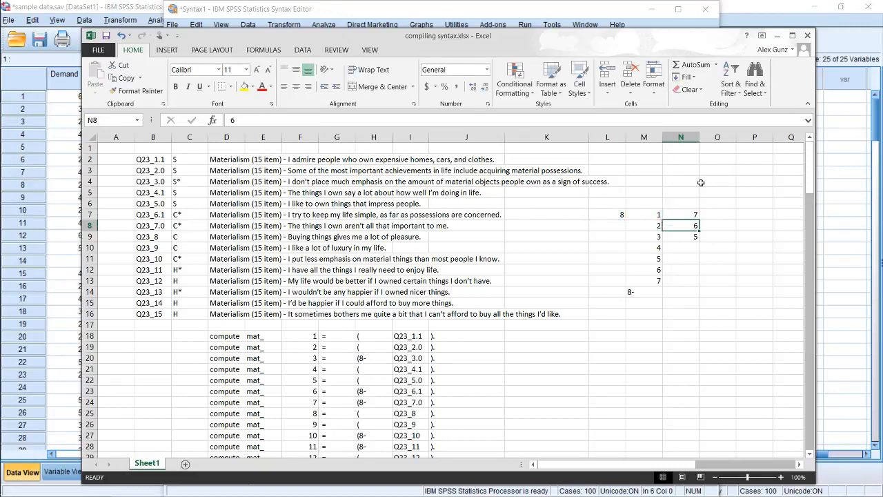
Copy the 8 from L7 into L8 and L9
key(Left)
key(Left)
key(Up)
key(ctrl+c)
key(Down)
key(ctrl+v)
key(Down)
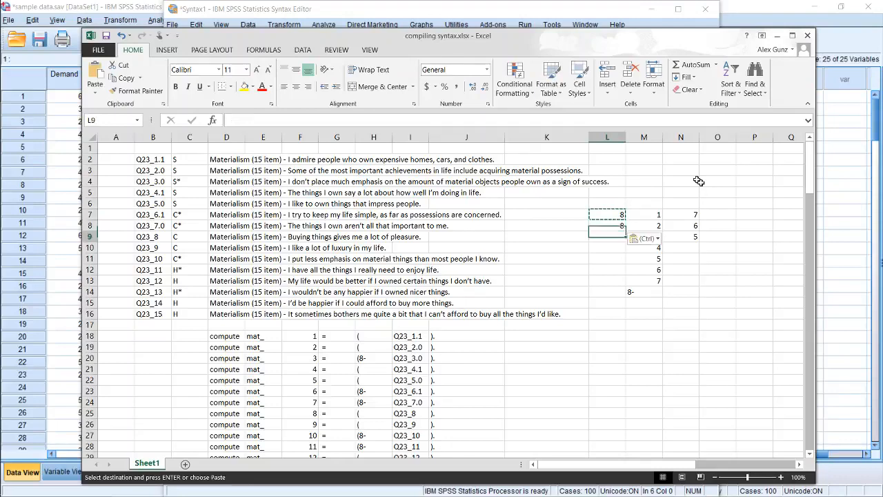
key(ctrl+v)
key(Down)
key(Down)
key(Down)
key(Down)
key(Down)
key(Down)
key(Down)
key(Down)
key(Down)
key(Down)
key(Down)
key(Down)
key(Down)
key(Down)
key(Down)
key(Down)
key(Down)
key(Down)
key(Down)
key(Down)
key(ctrl+v)
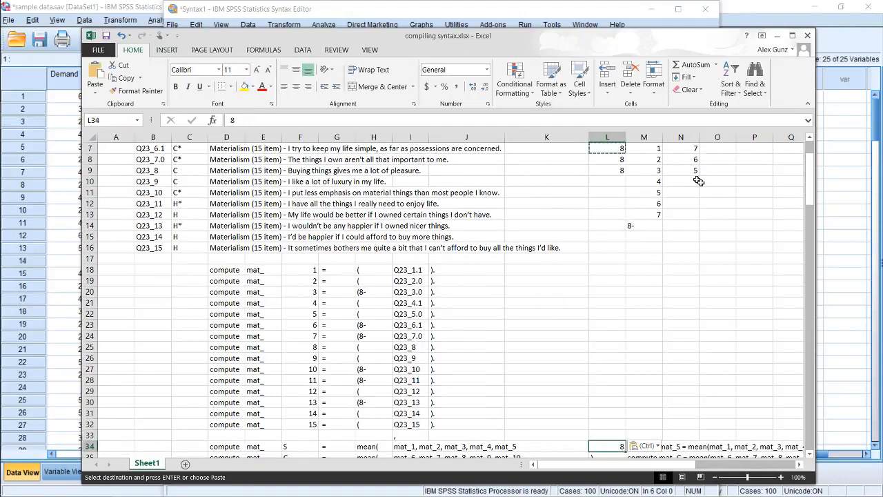
key(ctrl+z)
key(Up)
key(Up)
key(Up)
key(Up)
key(Up)
key(Up)
key(Up)
key(Up)
key(Up)
key(Up)
key(Up)
key(Up)
key(Up)
key(Up)
key(Up)
key(Up)
key(Up)
key(Up)
key(Up)
key(Up)
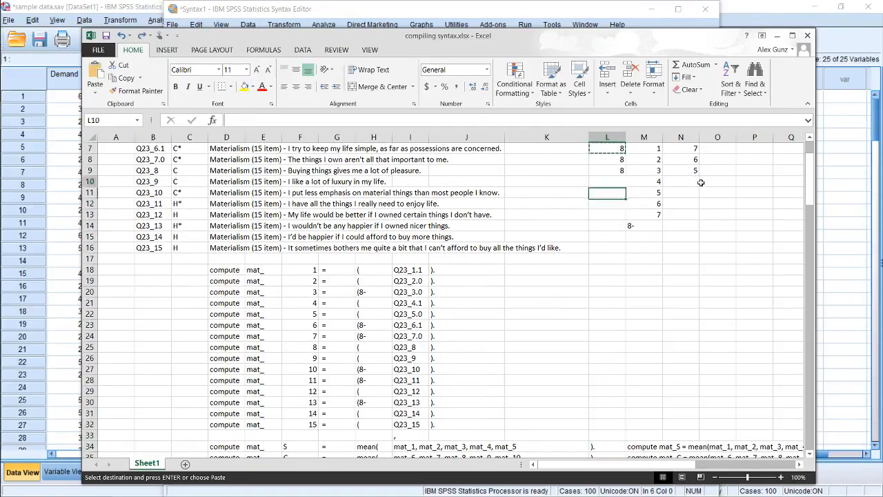
Paste the copied 8 into the remaining cells L10:L13
key(shift+Down)
key(shift+Down)
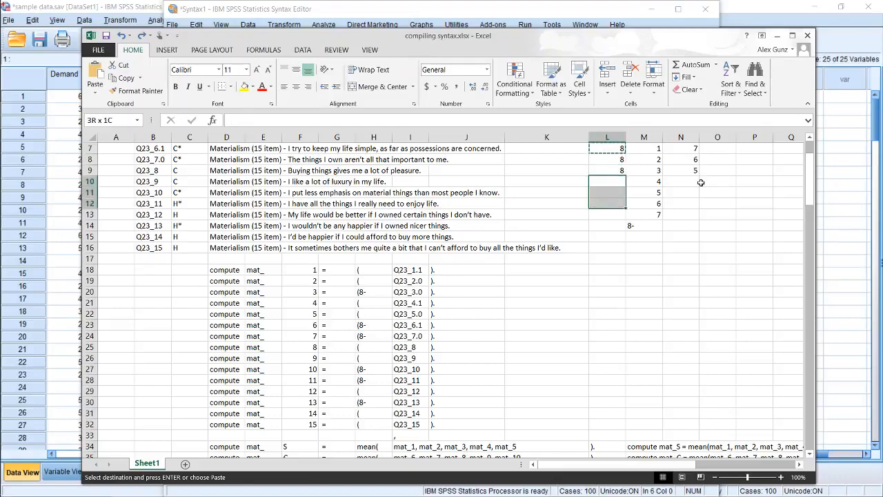
key(shift+Down)
key(ctrl+v)
Copy the reverse-scoring formula from N7 down through N13
key(Up)
key(Up)
key(Right)
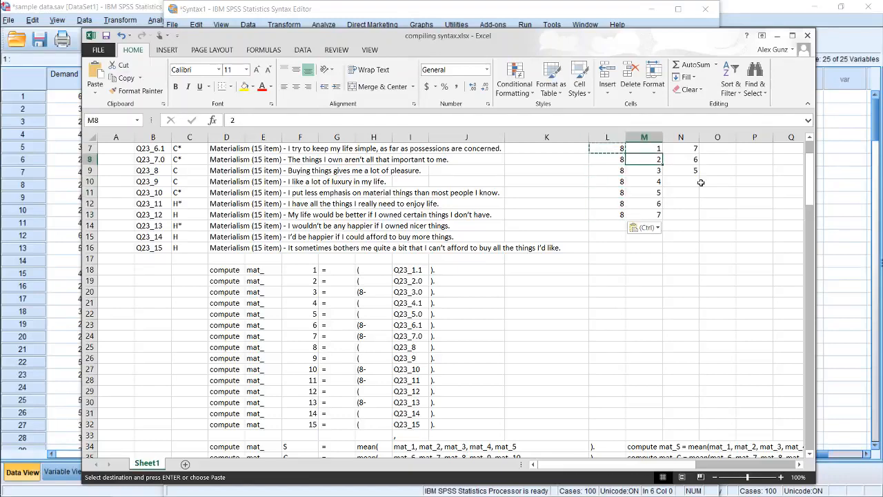
key(Right)
key(Up)
scroll(700, 182, up, 1)
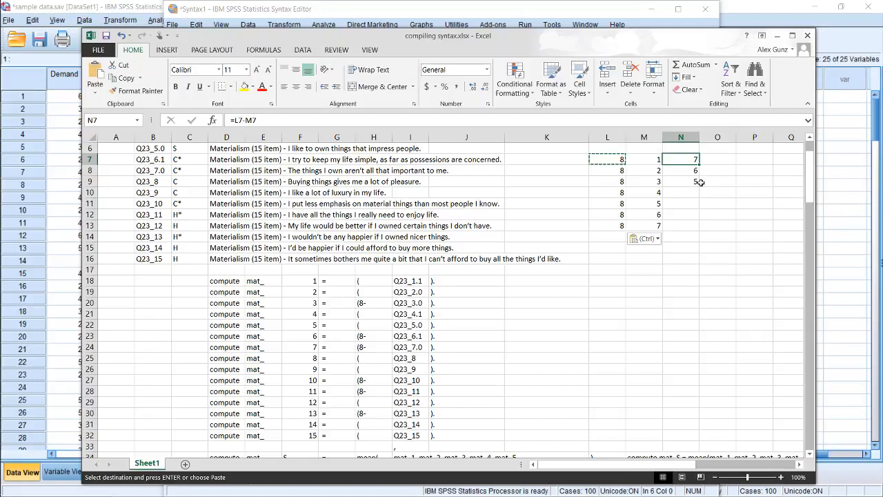
key(ctrl+c)
key(shift+Down)
key(shift+Down)
key(shift+Down)
key(shift+Down)
key(shift+Down)
key(shift+Down)
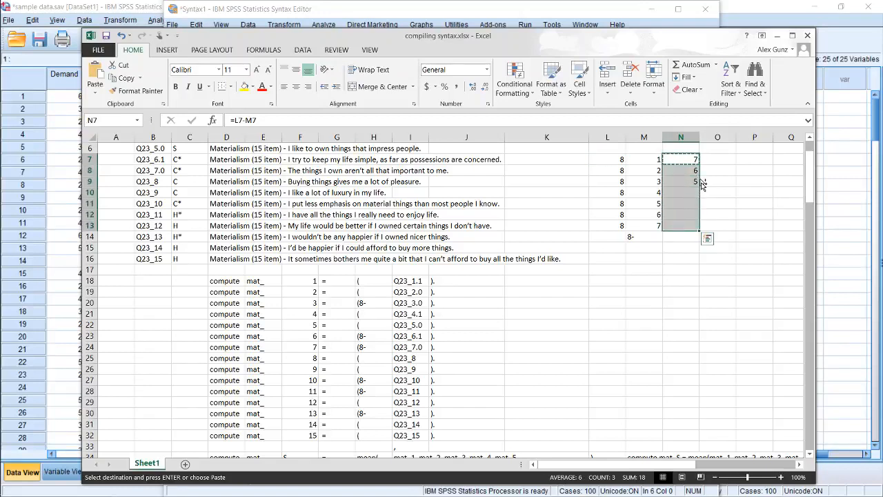
key(ctrl+v)
Examine the scale values in column M against the 8s in column L and the reversed scores in column N
key(Left)
key(shift+Down)
key(shift+Down)
key(shift+Down)
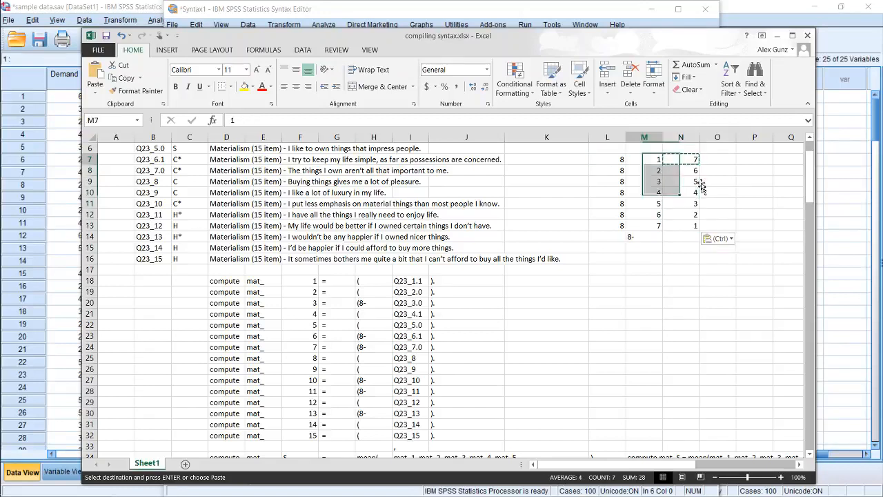
key(shift+Up)
key(shift+Up)
key(shift+Up)
key(Left)
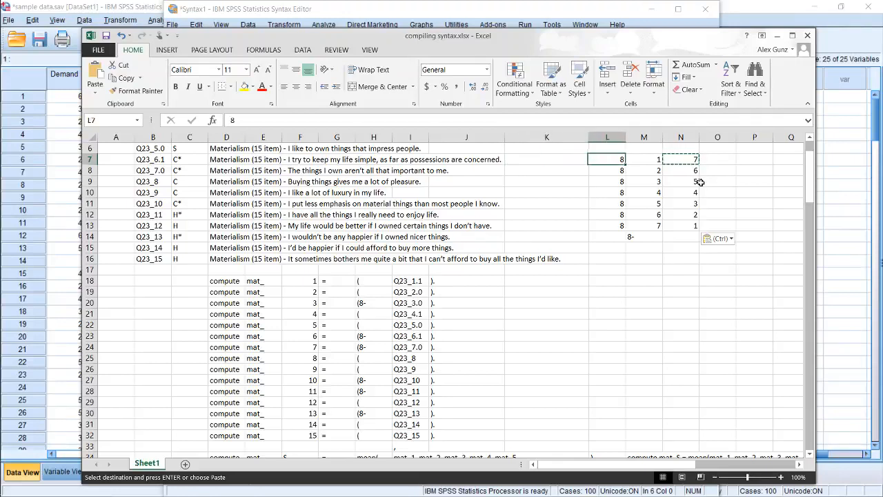
Clear the "8-" note from cell M14 below the scale values
key(Right)
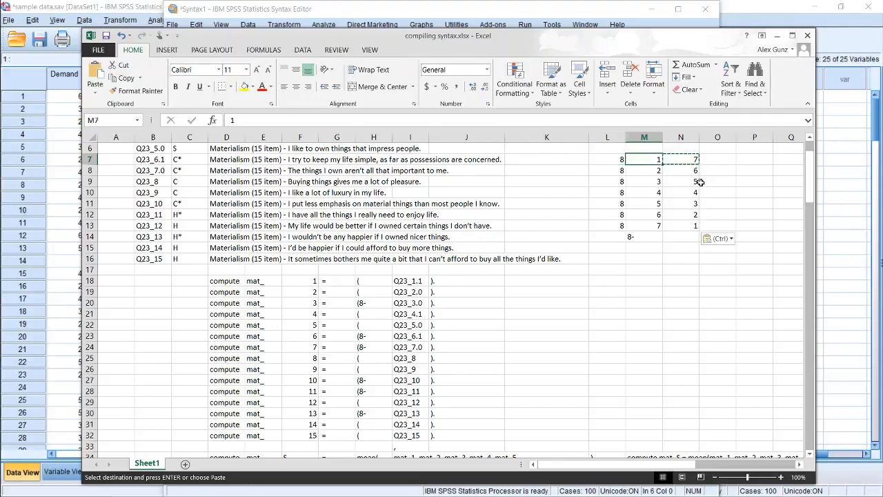
key(Down)
key(Down)
key(Down)
key(Down)
key(Down)
key(Down)
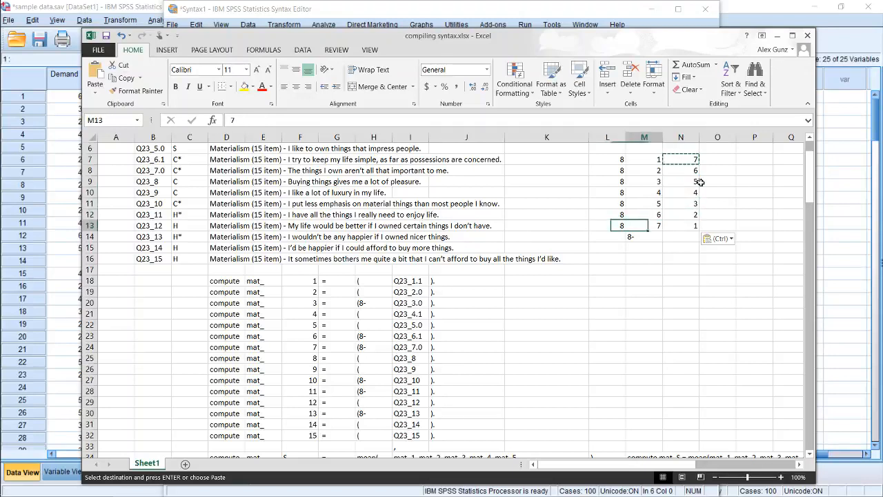
key(Down)
key(Escape)
key(Escape)
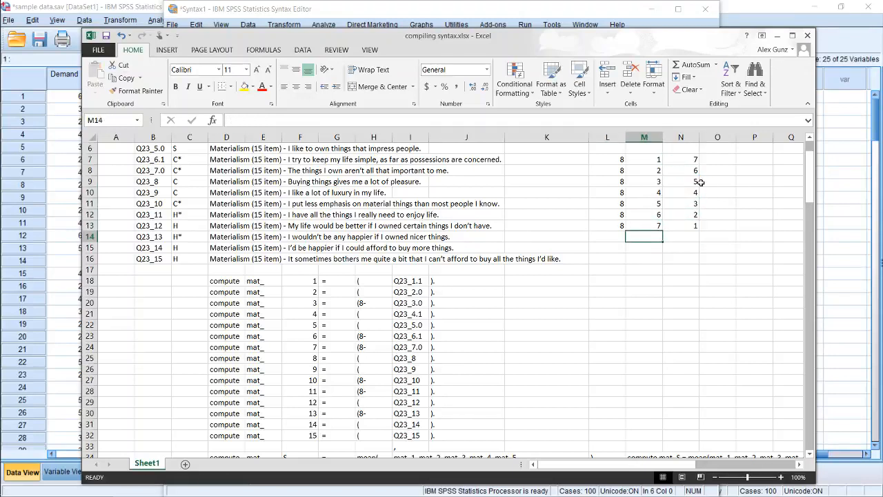
Delete the reverse-scoring demonstration values from L7:N13
key(Up)
key(Left)
key(Up)
key(Up)
key(Up)
key(Up)
key(Up)
key(Up)
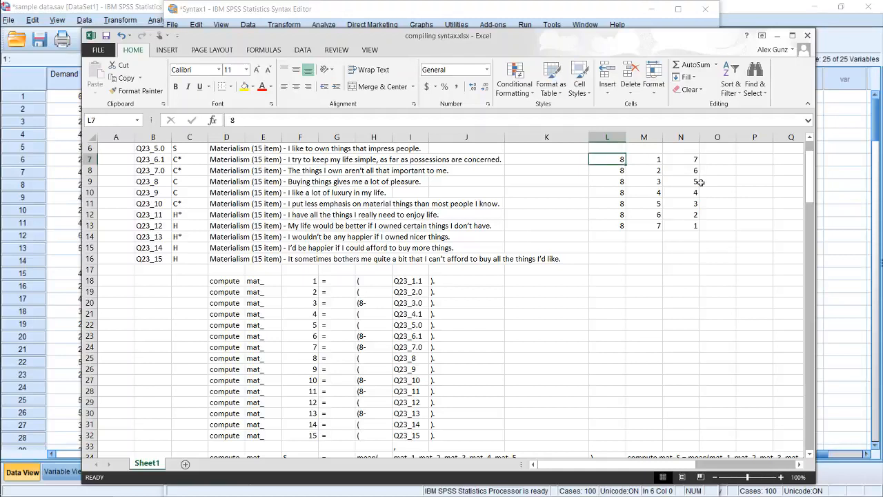
key(shift+Right)
key(shift+Right)
key(shift+Down)
key(shift+Down)
key(shift+Down)
key(shift+Down)
key(shift+Down)
key(shift+Down)
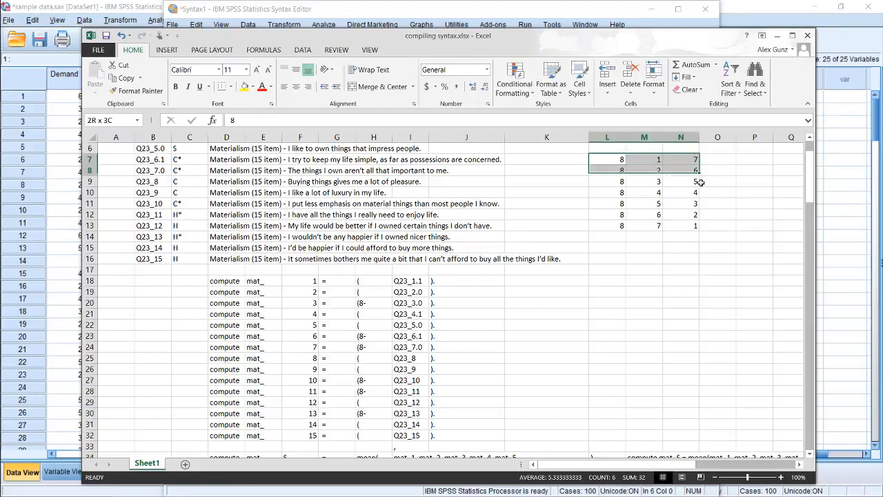
key(Delete)
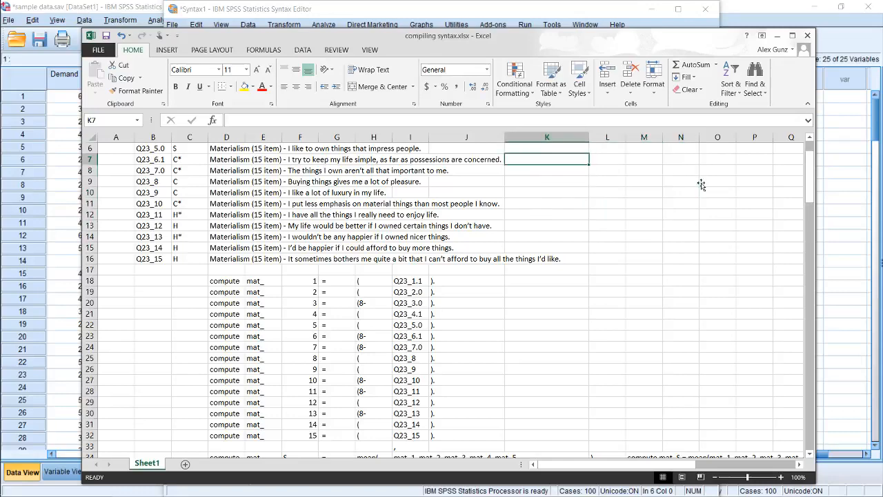
Review the subscale codes S, C and H and the reverse-scoring asterisks beside the materialism items in column C
key(Left)
key(Left)
key(Left)
key(Left)
key(Left)
key(Left)
key(Left)
key(Left)
key(Left)
key(Left)
key(Left)
key(Up)
key(Up)
key(Up)
key(Up)
key(Up)
key(Up)
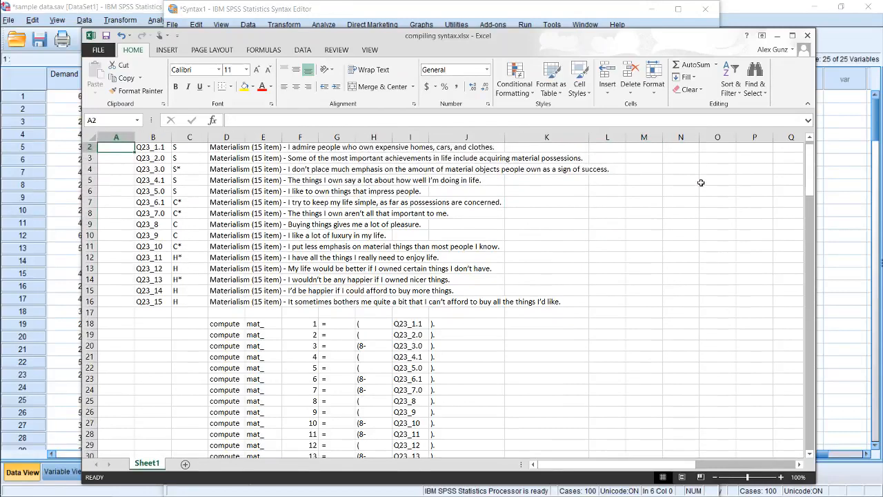
key(Right)
key(Down)
key(Right)
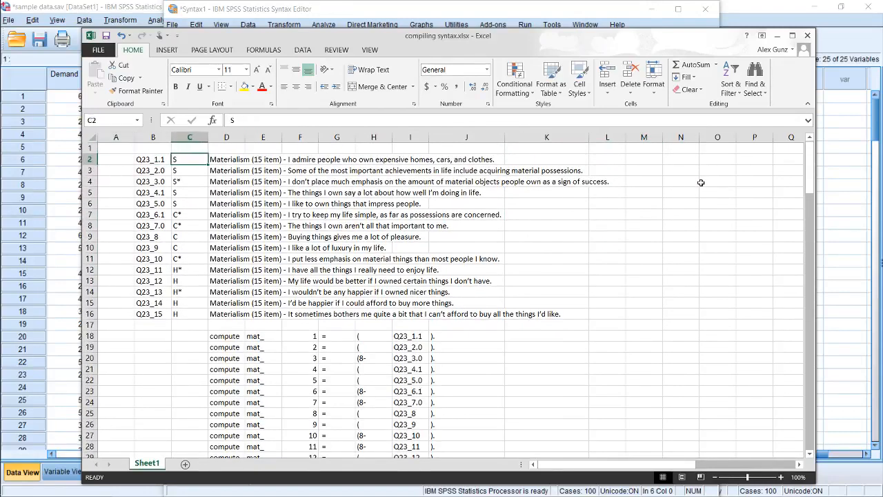
key(Down)
key(Down)
key(Down)
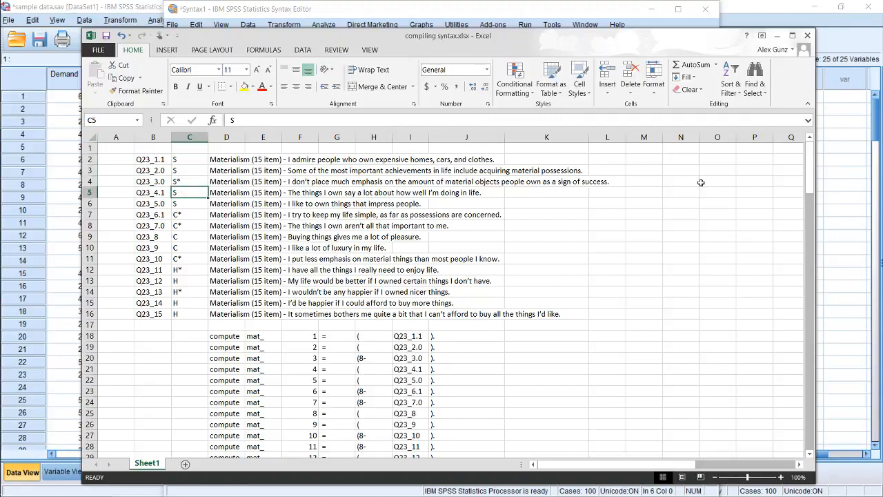
key(Up)
key(Down)
key(Down)
key(Down)
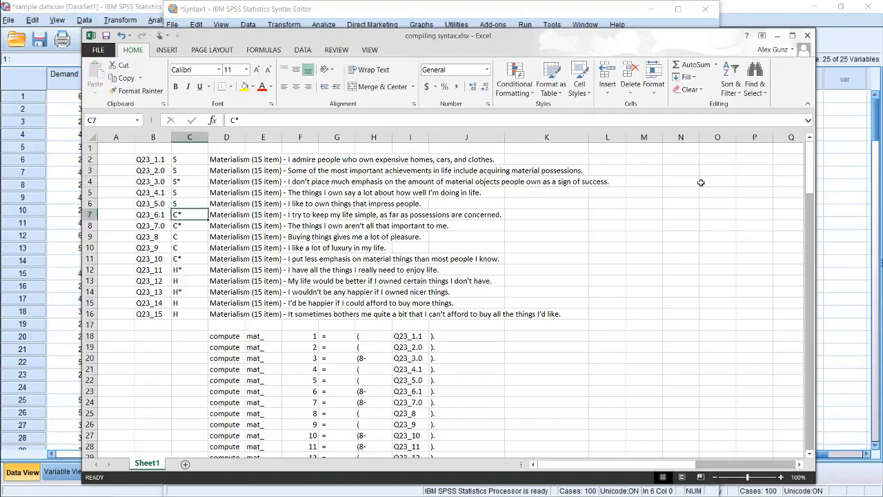
key(Down)
key(Down)
key(Down)
key(Down)
key(Down)
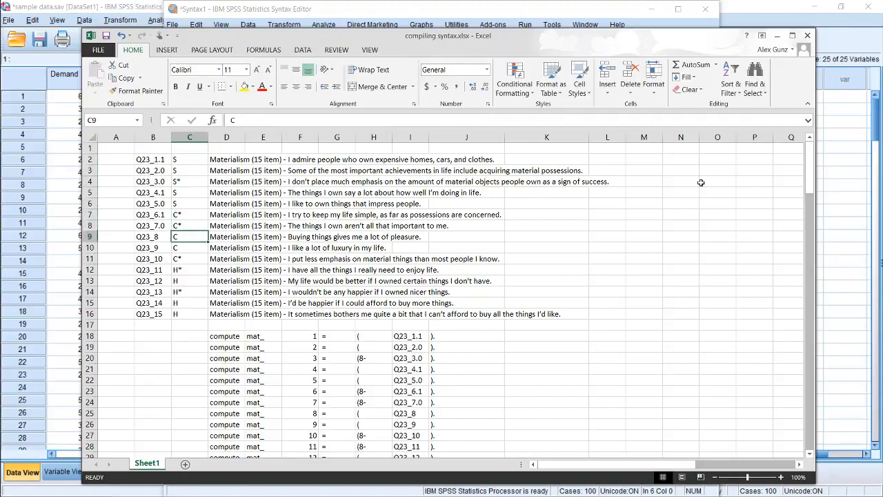
key(Up)
key(Up)
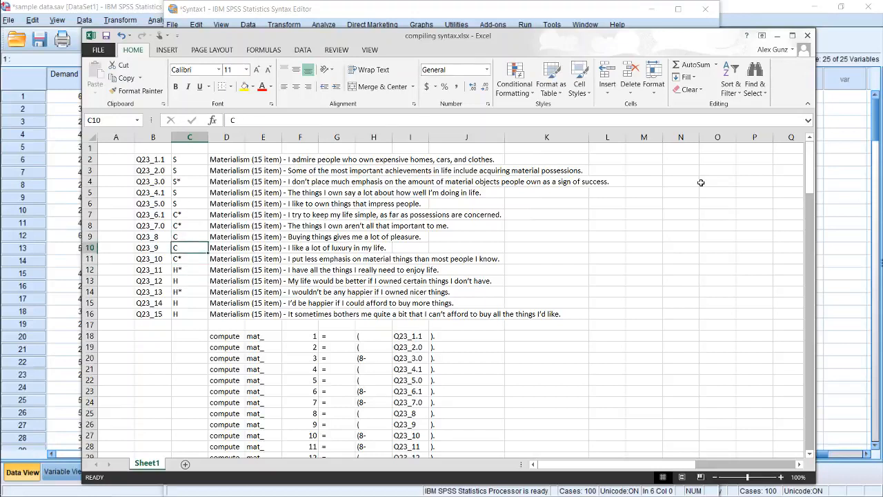
key(Down)
key(Down)
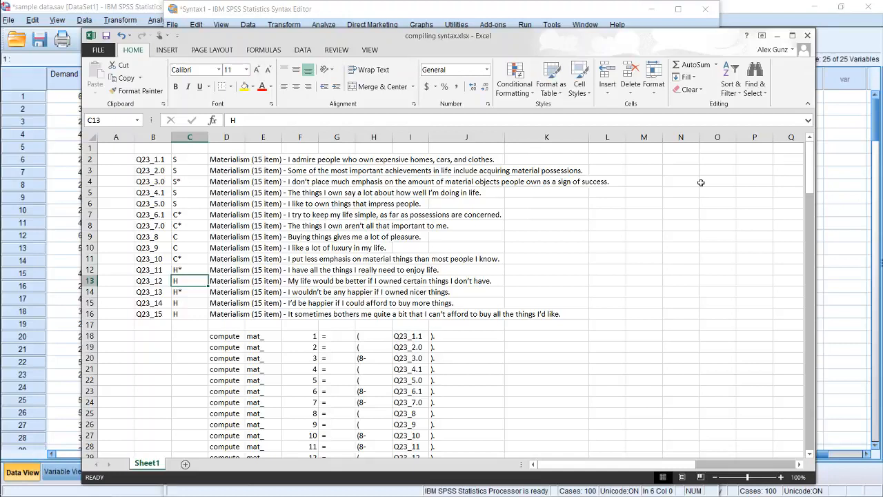
Compare the item list with the compute syntax rows below it, checking where the 8- reversal is used
key(Down)
key(Down)
key(Down)
key(Down)
key(Down)
key(Down)
key(Down)
key(Down)
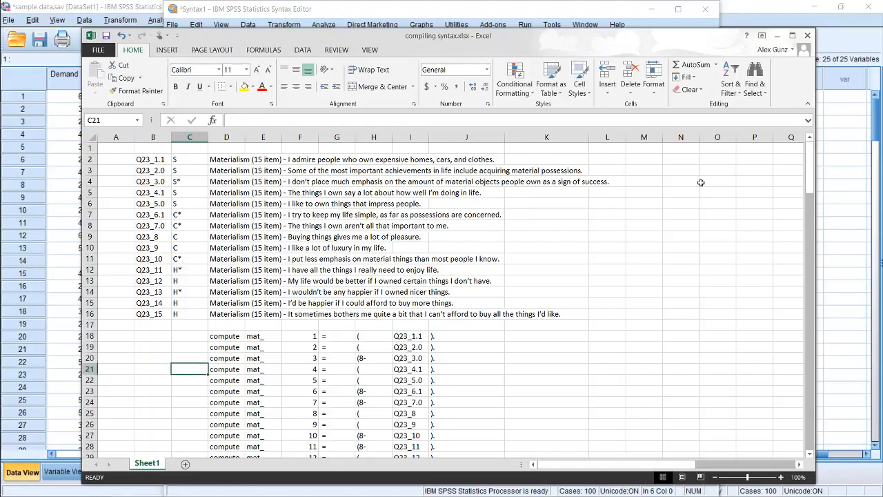
key(Down)
key(Down)
key(Down)
key(Down)
key(Down)
key(Down)
key(Down)
key(Down)
key(Down)
key(Down)
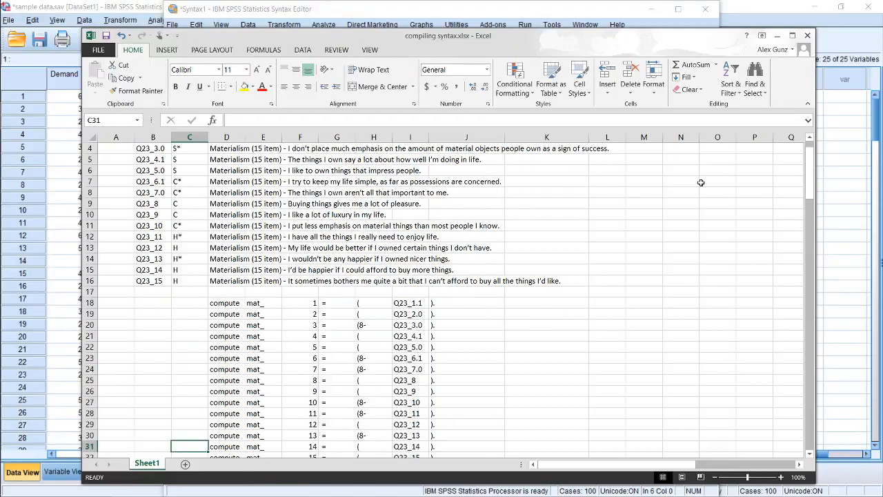
key(Up)
key(Up)
key(Up)
key(Up)
key(Up)
key(Up)
key(Up)
key(Up)
key(Up)
key(Up)
key(Up)
key(Up)
key(Up)
key(Up)
key(Up)
key(Up)
key(Up)
key(Up)
key(Up)
key(Up)
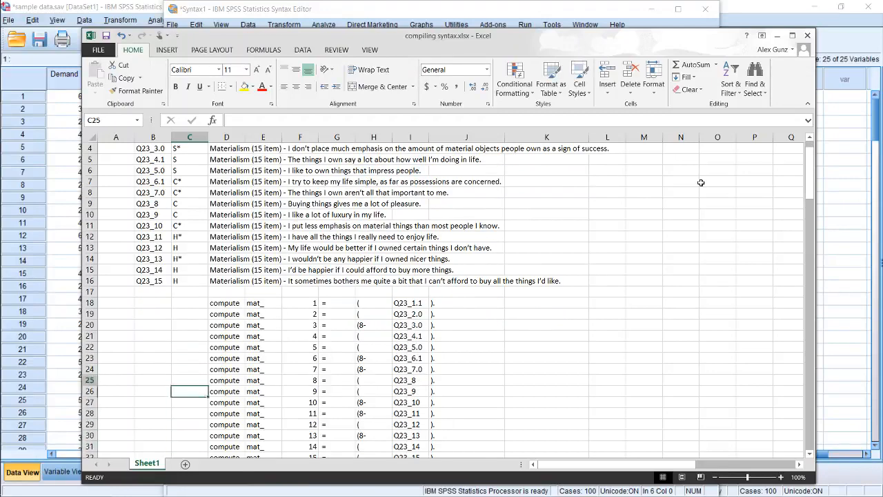
key(Down)
key(Down)
key(Down)
key(Down)
key(Down)
key(Down)
key(Down)
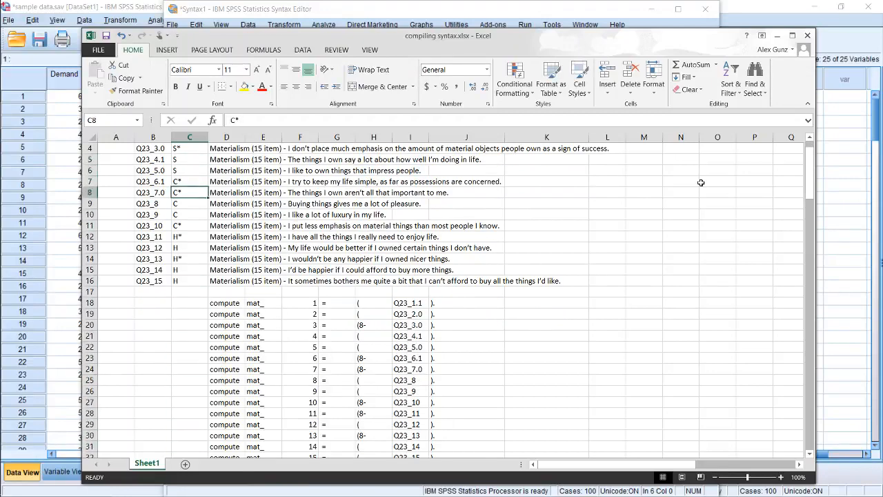
key(Down)
key(Down)
key(Down)
key(Down)
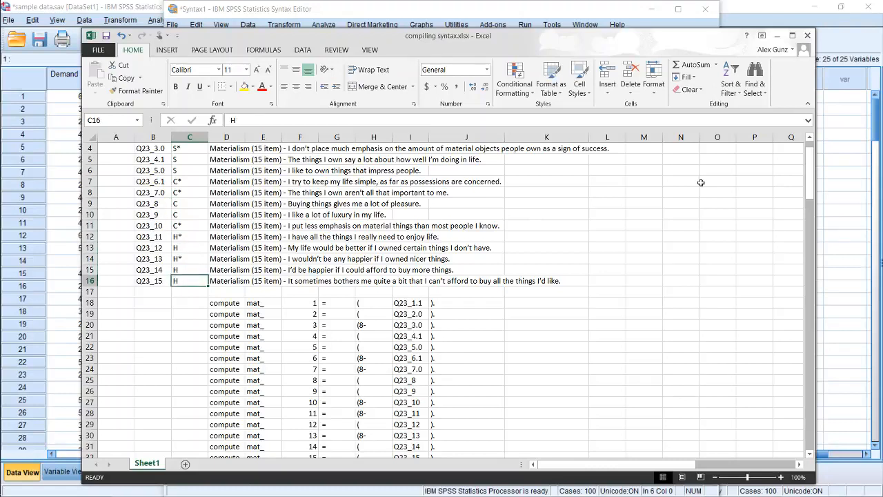
key(Down)
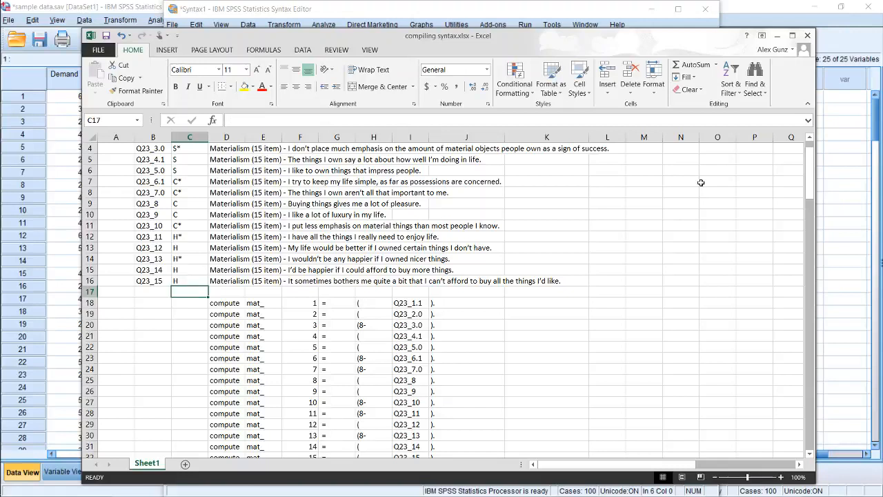
key(Up)
key(Down)
Clear the item numbers from column F of the compute rows, starting at F18
key(Right)
key(Down)
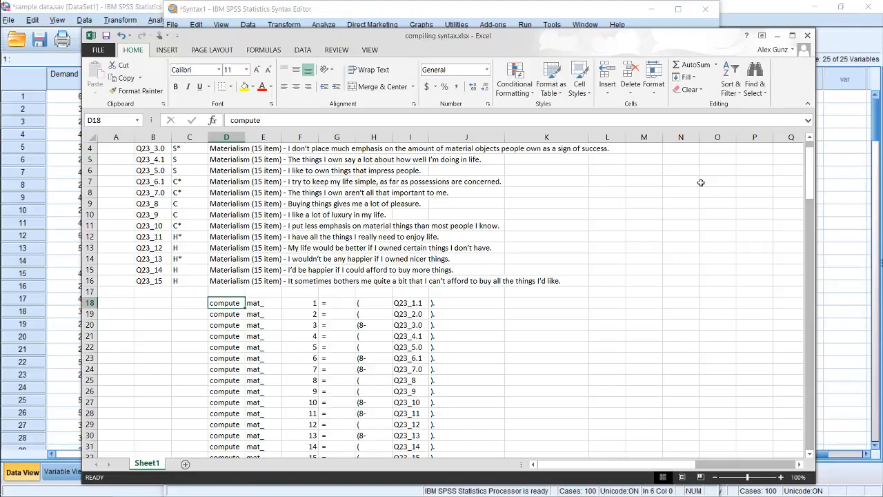
key(Right)
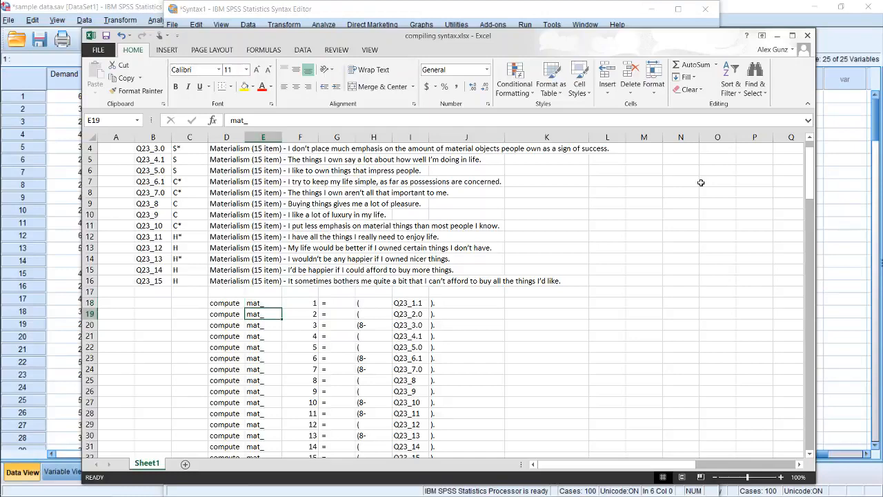
key(Right)
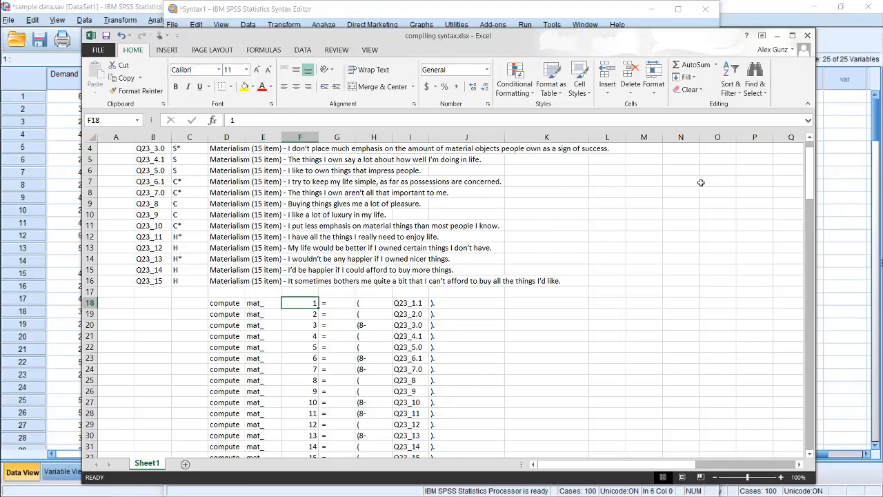
key(ctrl+shift+Down)
key(Delete)
key(Up)
key(Down)
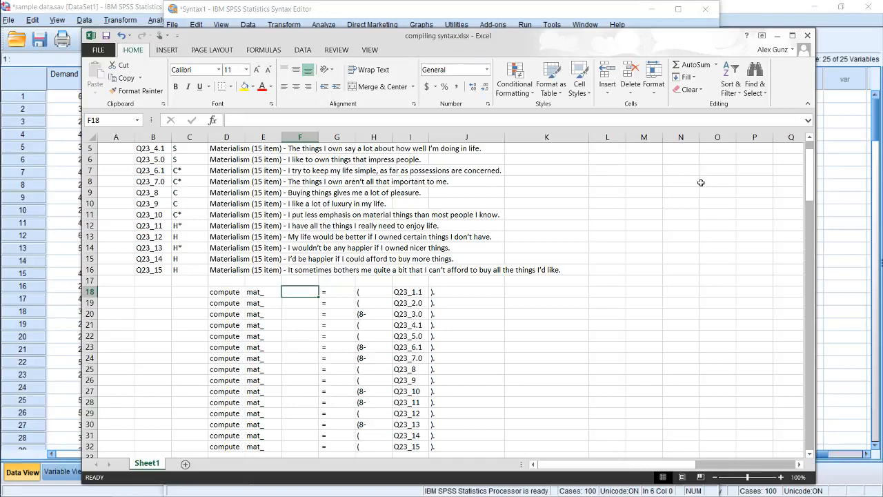
Enter 1 and 2 in F18 and F19 and extend the number series down to 15 in F32
text(1)
key(Return)
text(2)
key(Return)
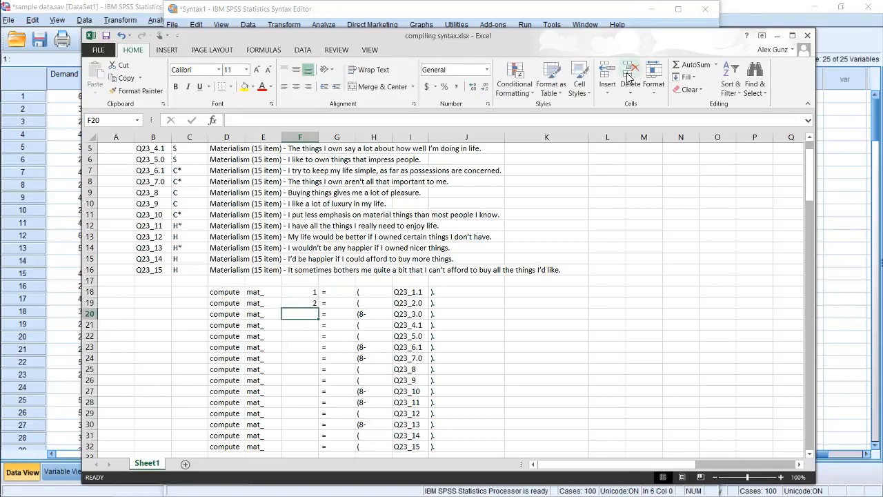
drag(303, 292, 317, 307)
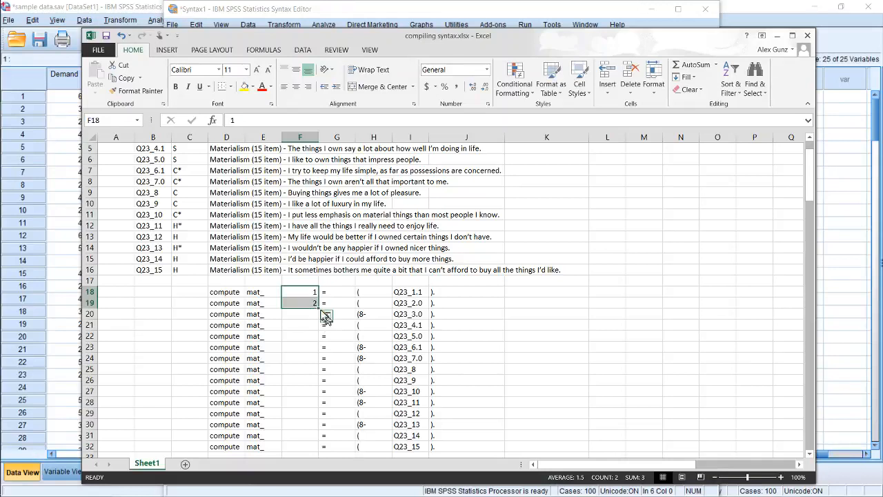
drag(318, 308, 323, 452)
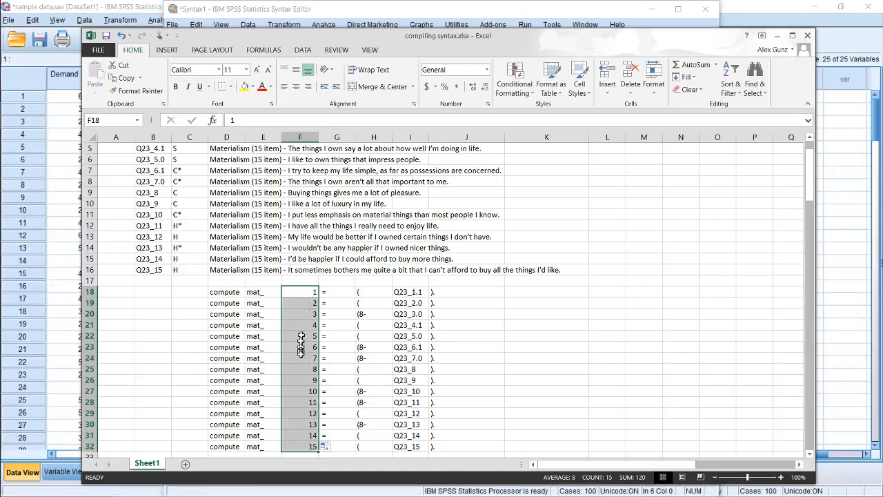
Check the opening bracket in H18 and the item names in B2:B16 against the variable names starting in I18
click(366, 290)
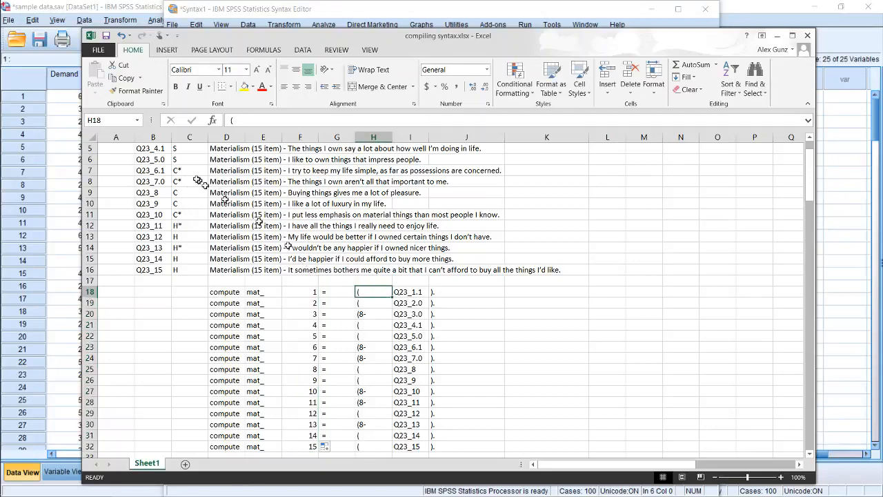
scroll(147, 197, up, 2)
drag(153, 159, 150, 314)
click(419, 337)
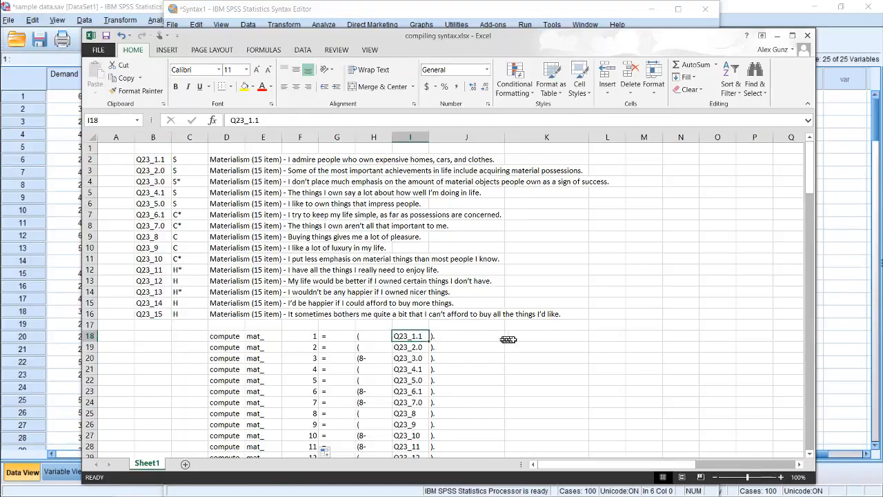
Start a CONCATENATE formula in K18 with the compute command, variable prefix and item number from D18, E18 and F18 as arguments
click(545, 333)
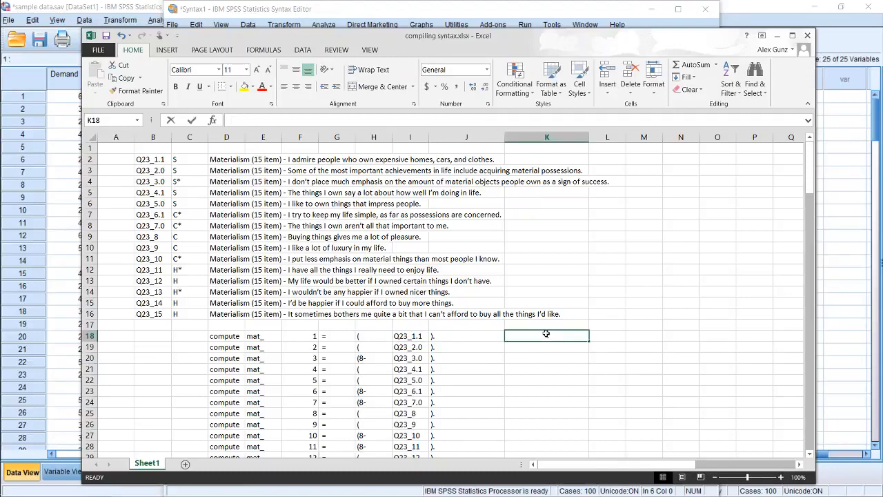
text(=con)
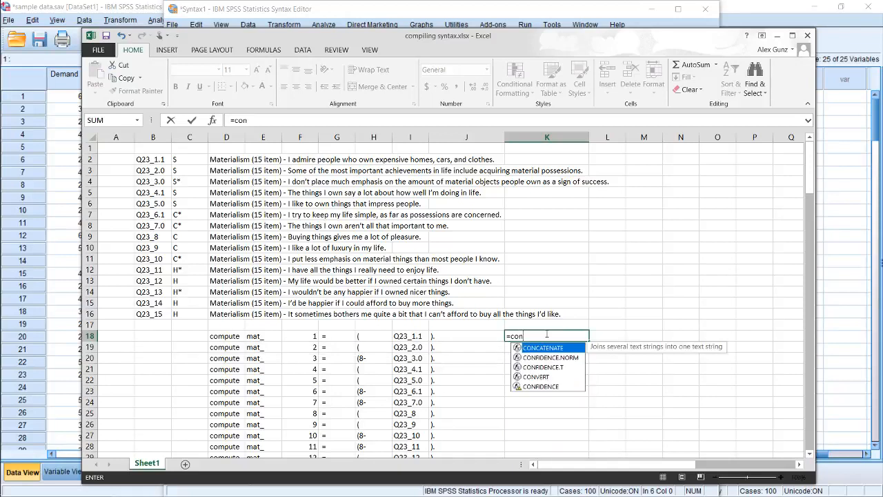
text(catenate()
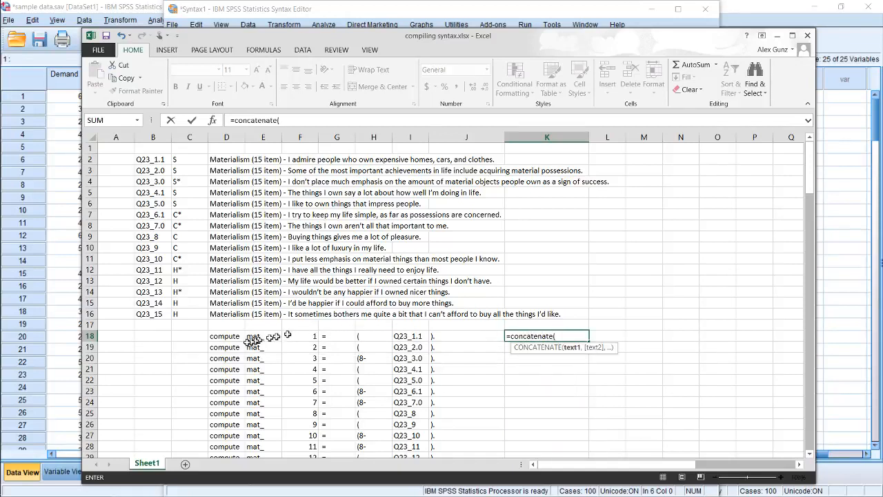
click(223, 338)
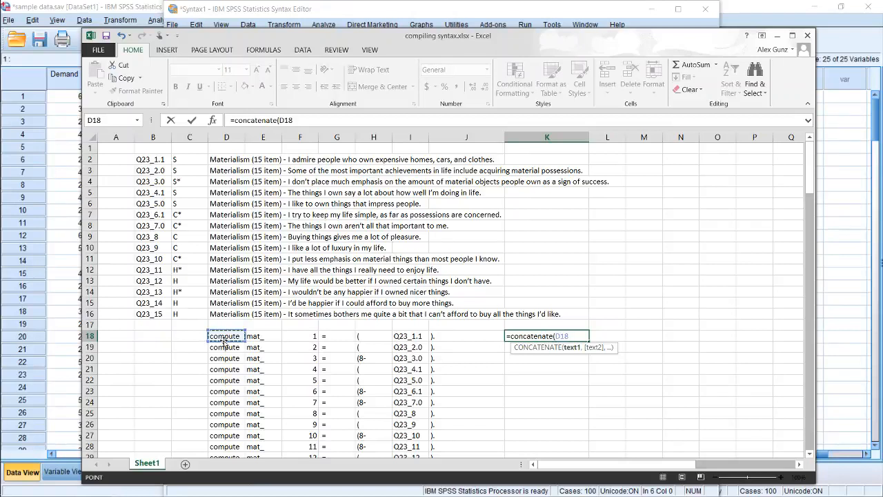
text(,)
click(254, 337)
text(,)
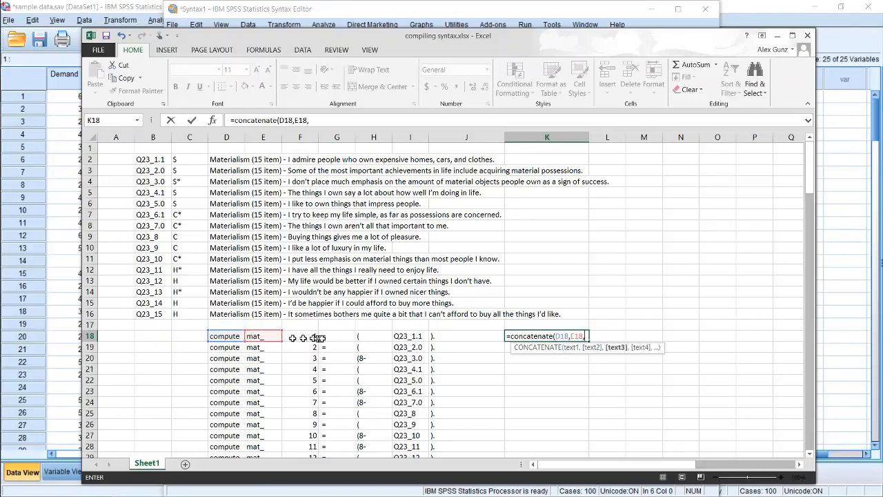
click(314, 337)
text(,)
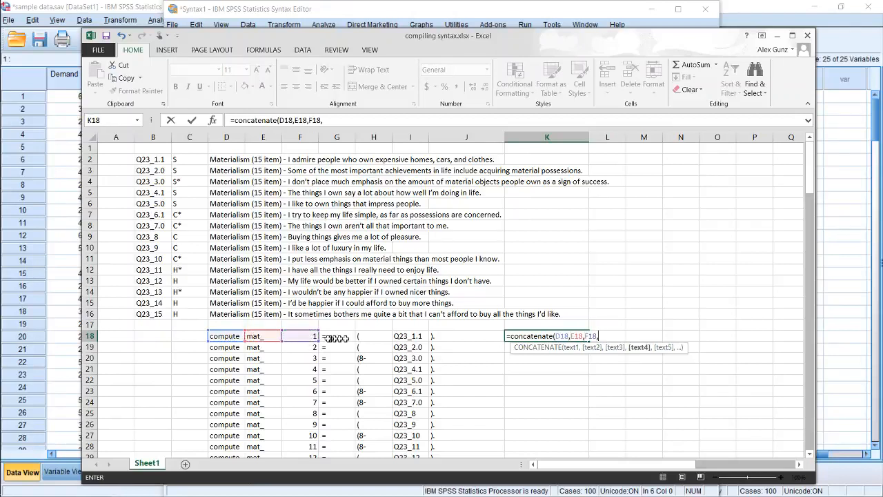
Add G18, H18, I18 and J18 as the remaining arguments of the K18 CONCATENATE formula, close the parenthesis and enter it
click(337, 338)
text(,)
click(375, 336)
text(,)
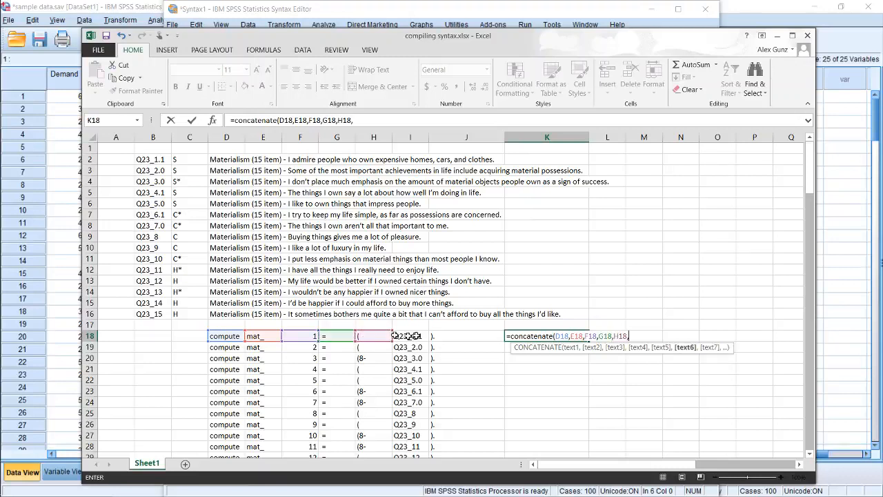
click(407, 336)
text(,)
key(Right)
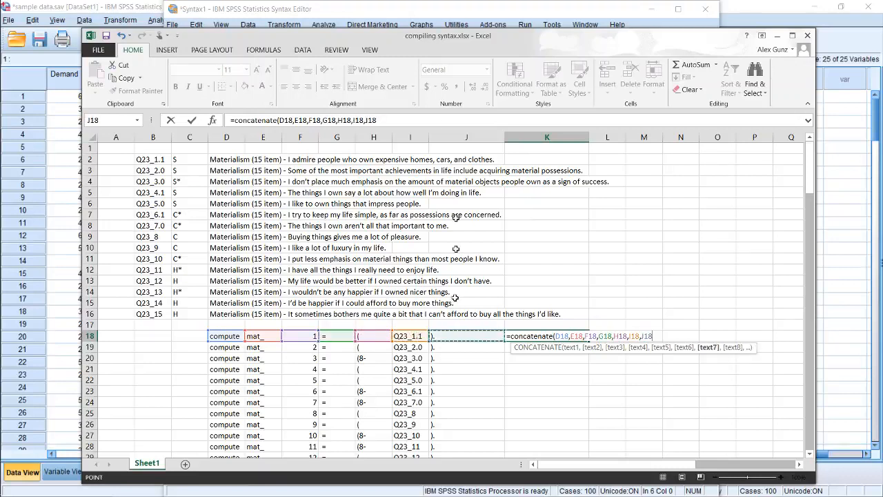
click(394, 117)
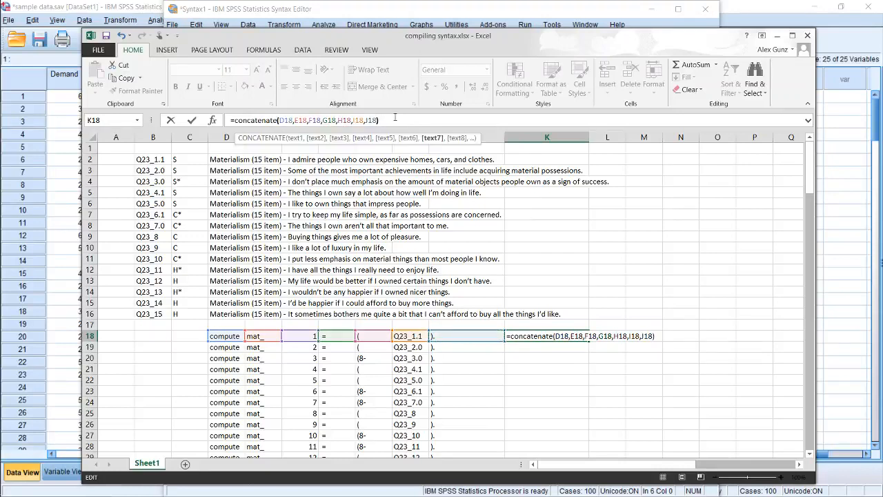
text())
key(Return)
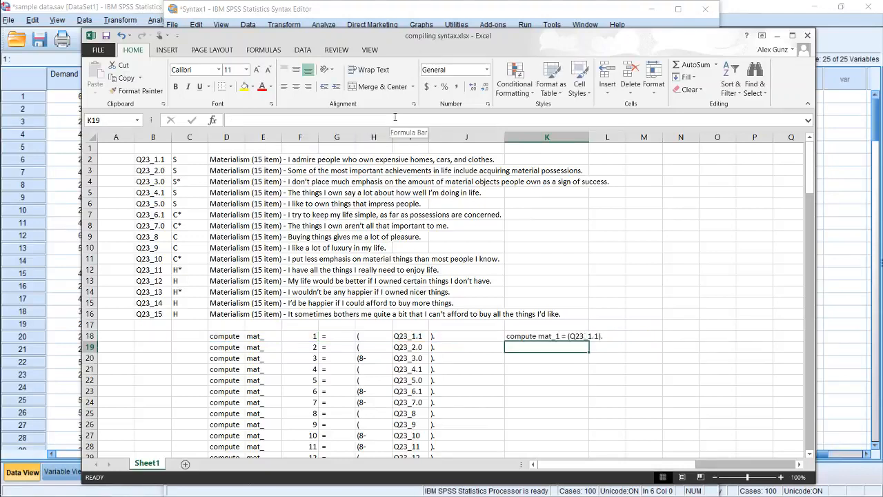
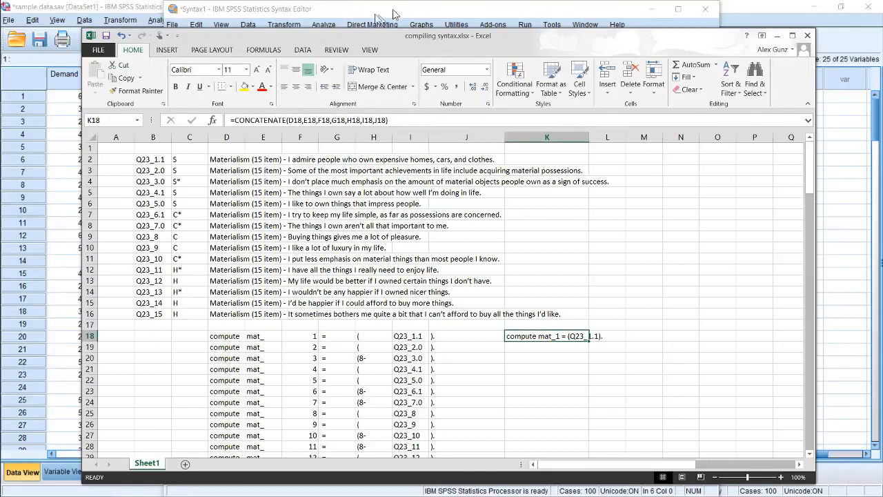
Copy the CONCATENATE formula from K18 down through K19:K32
click(616, 339)
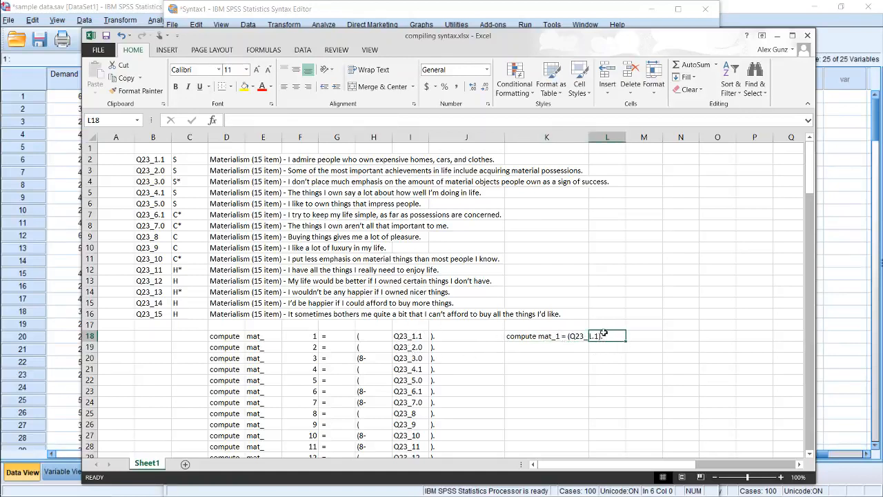
click(538, 334)
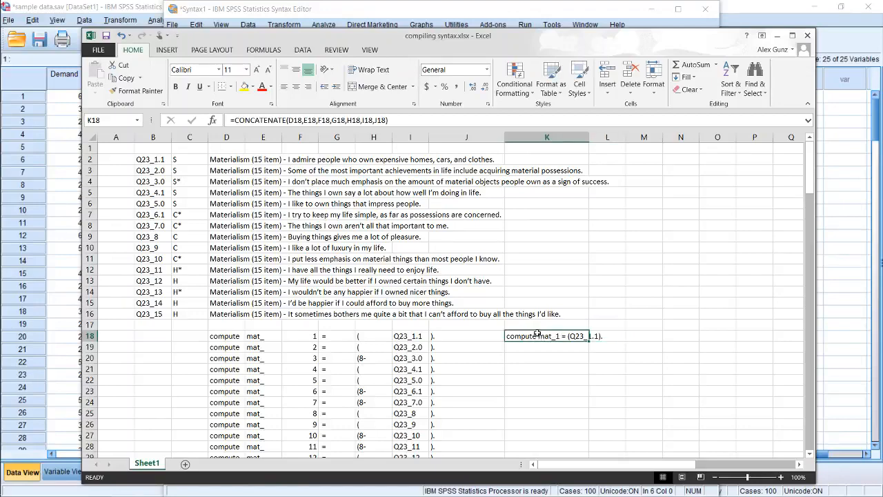
key(ctrl+c)
key(Down)
key(shift+Down)
key(shift+Down)
key(shift+Down)
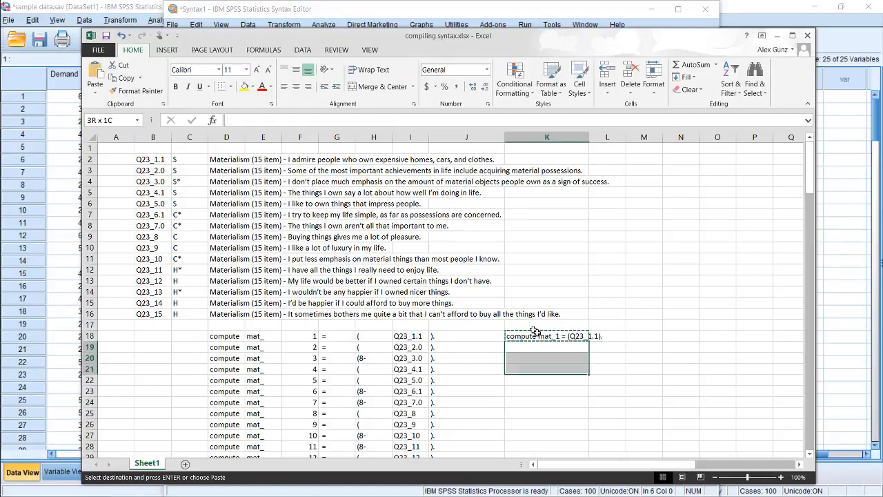
key(shift+Down)
key(shift+Down)
key(shift+Down)
key(shift+Down)
key(shift+Down)
key(shift+Down)
key(shift+Down)
key(shift+Down)
key(shift+Down)
key(shift+Down)
key(shift+Down)
key(shift+Down)
key(shift+Down)
key(shift+Up)
key(shift+Up)
key(shift+Up)
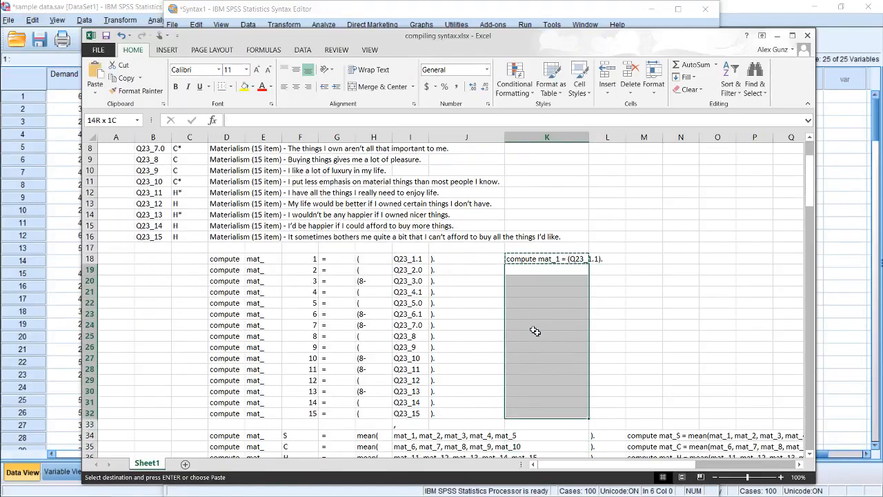
key(ctrl+v)
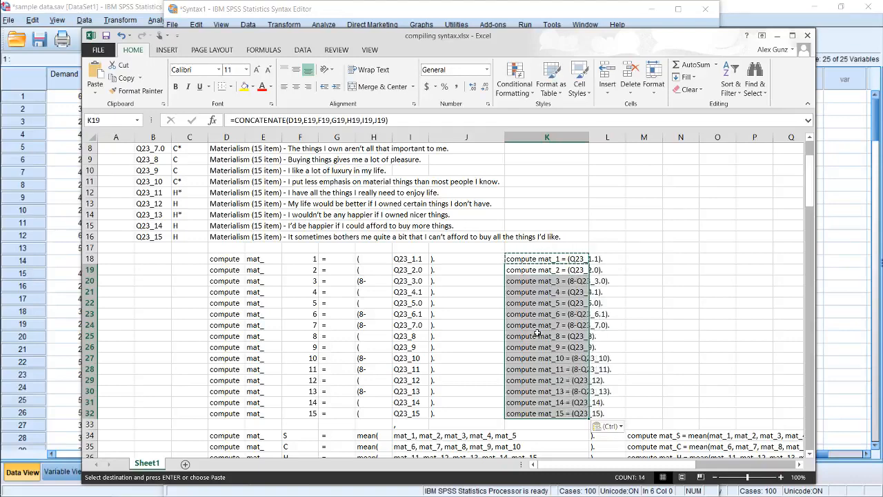
Copy the compute statements in K18:K32 and paste them above EXECUTE in the SPSS Syntax Editor
key(Down)
key(Left)
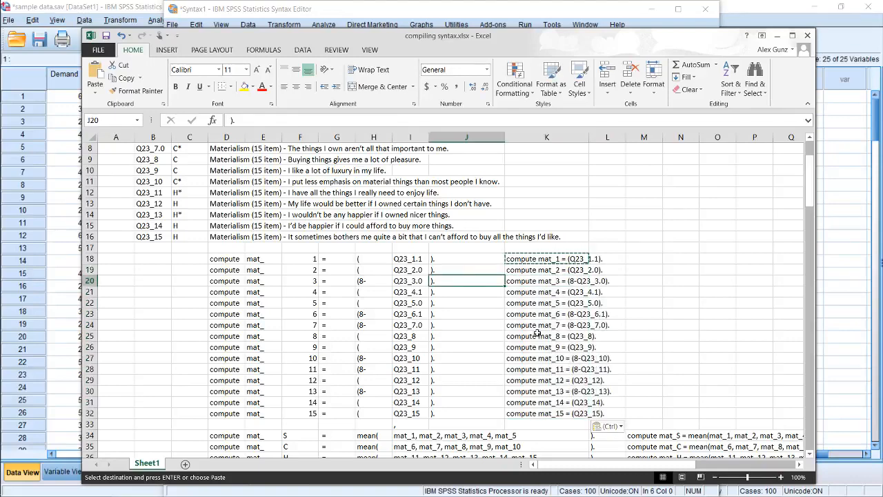
key(Right)
key(Up)
key(Up)
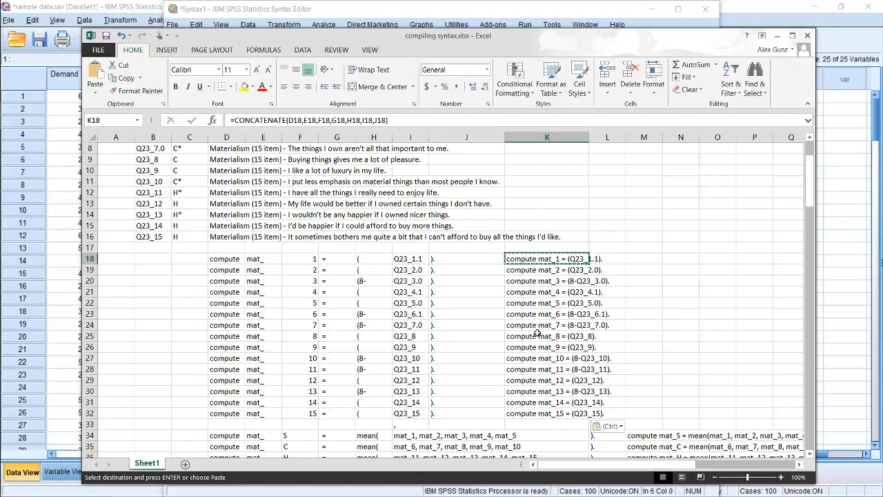
key(ctrl+shift+Down)
key(ctrl+c)
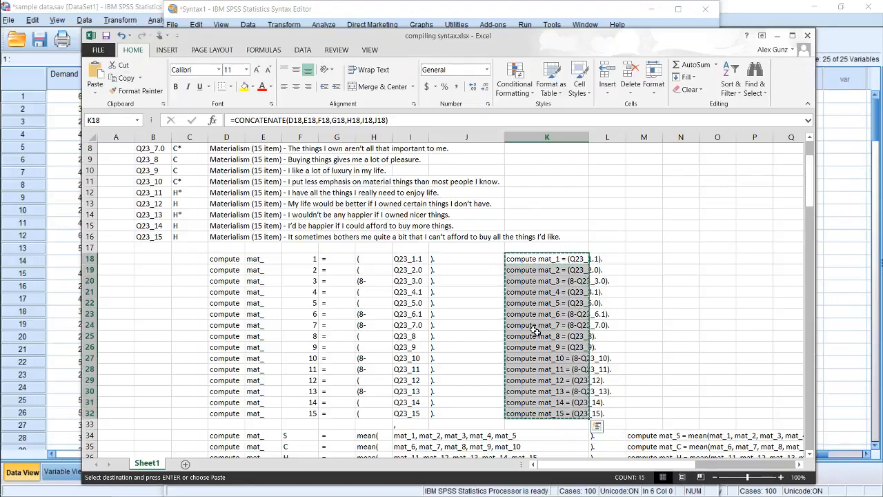
key(ctrl+q)
mouse_move(2, 180)
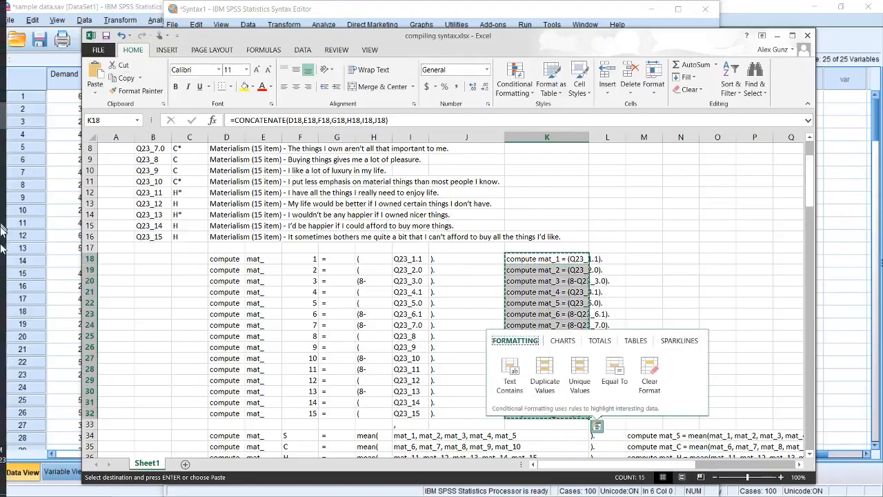
mouse_move(18, 86)
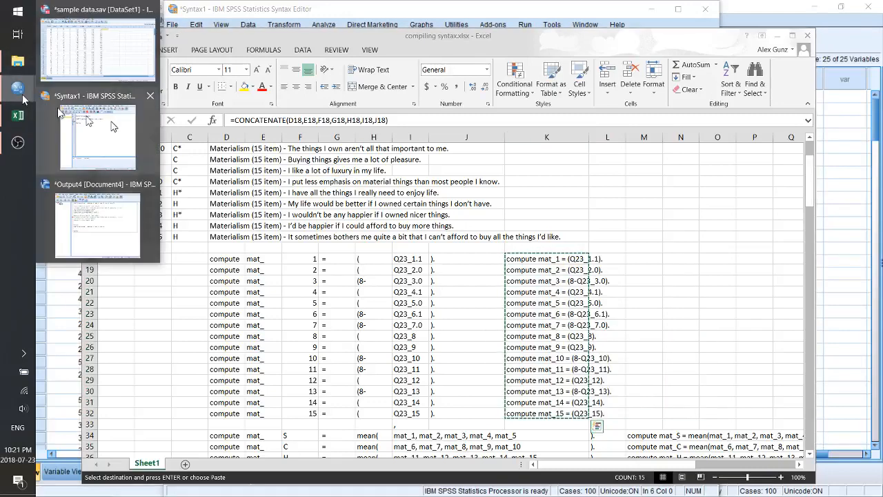
click(103, 127)
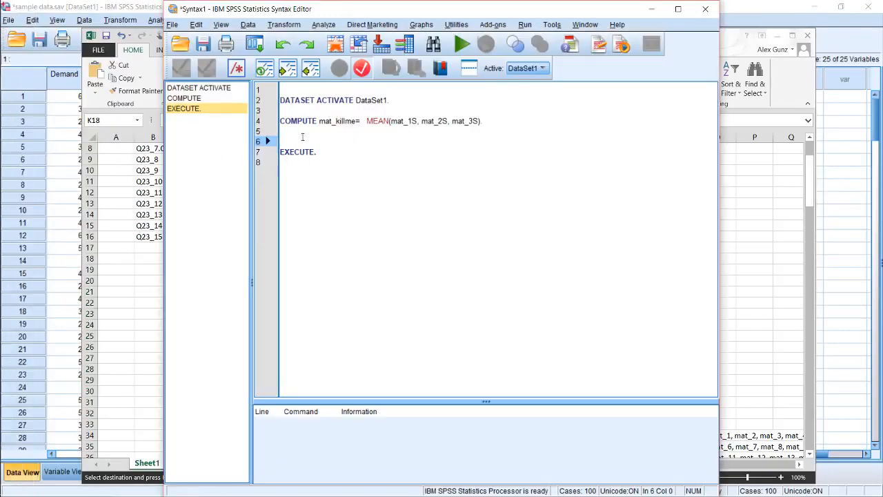
key(ctrl+v)
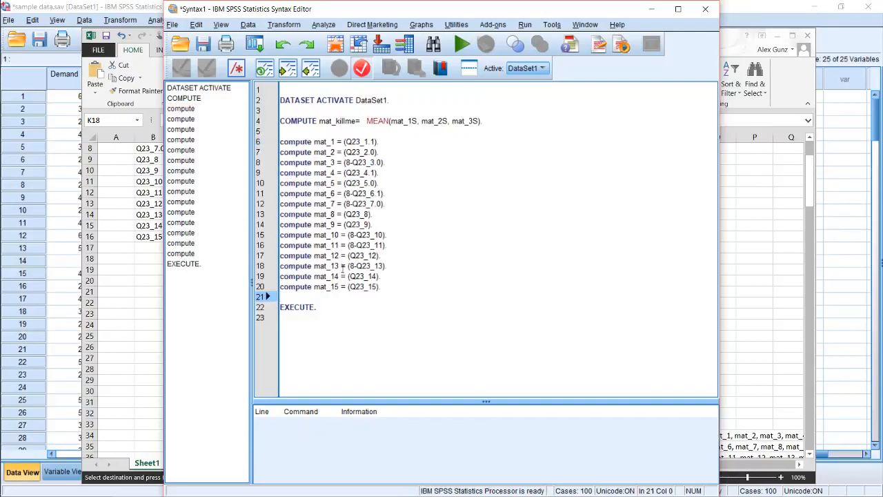
click(351, 305)
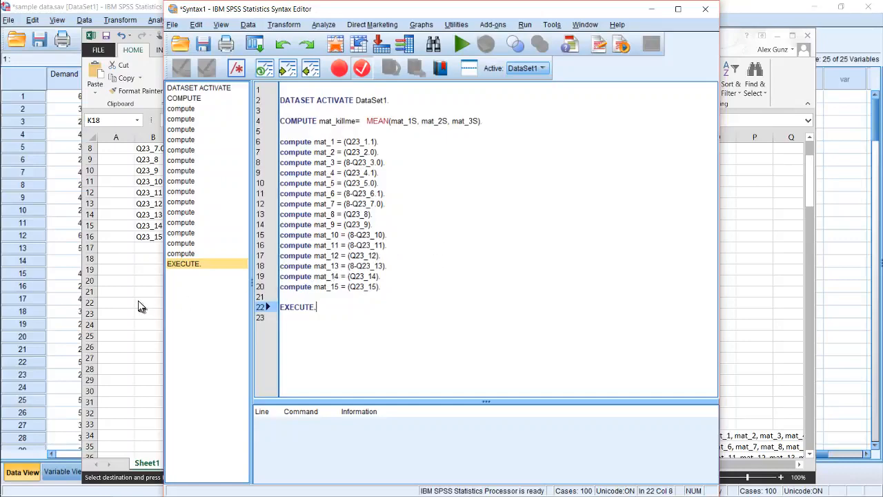
Switch back to Excel and copy the subscale codes from C2:C16 into B18:B32
key(alt+Tab)
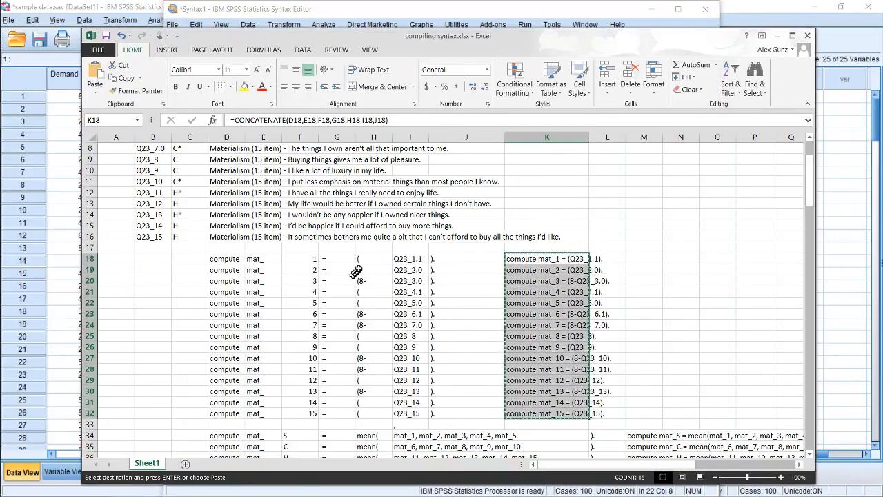
click(178, 236)
key(ctrl+shift+Up)
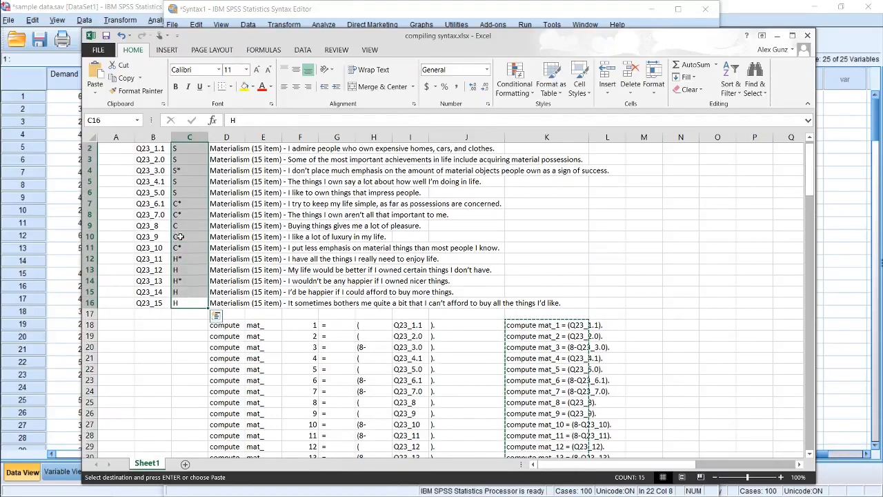
key(ctrl+c)
key(Down)
key(Down)
key(Left)
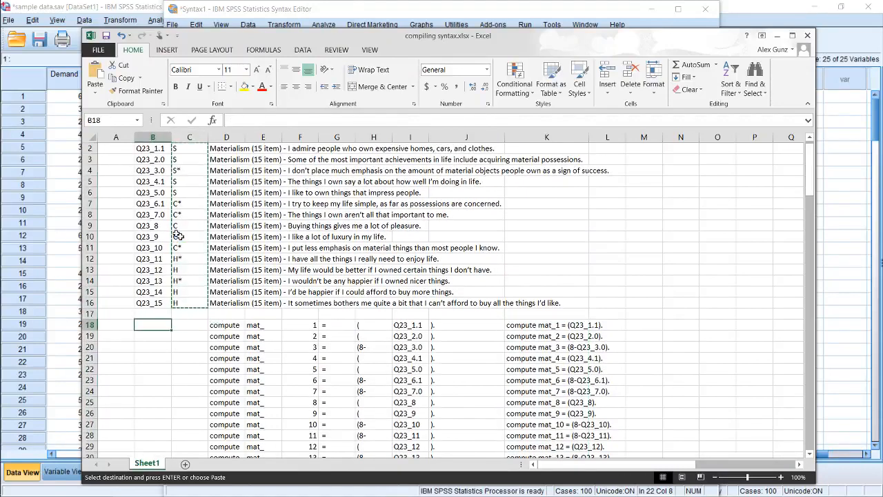
key(ctrl+v)
Compare the pasted subscale codes in column B with the opening brackets in column H, especially the starred item in row 20
key(Down)
key(Down)
key(Down)
key(Down)
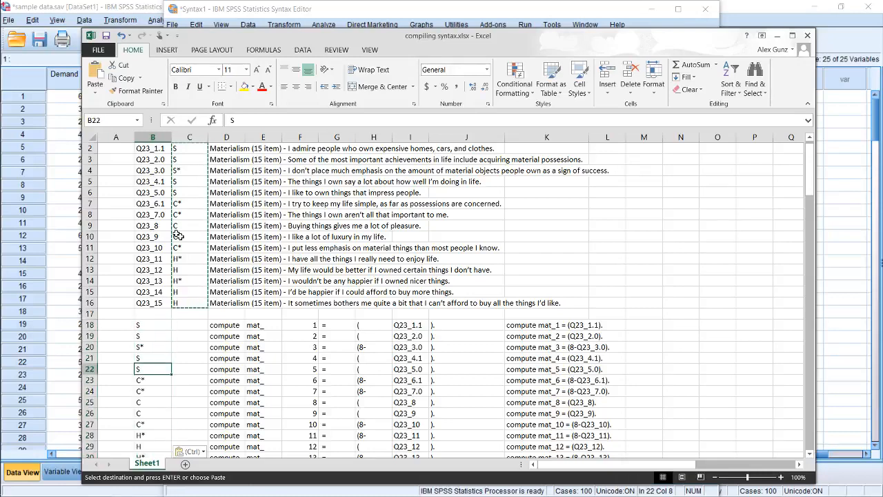
key(Down)
key(Down)
key(Down)
key(Down)
key(Down)
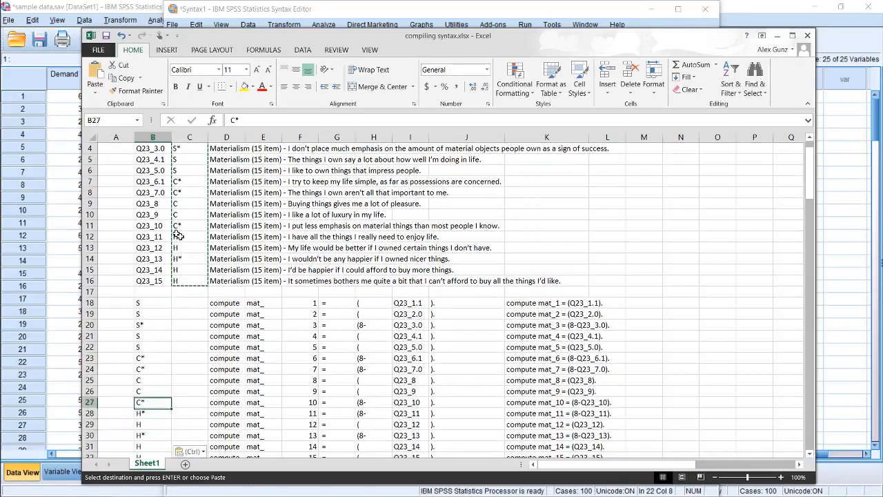
key(Up)
key(Up)
key(Up)
key(Up)
key(Up)
key(Up)
key(Up)
key(Right)
key(Right)
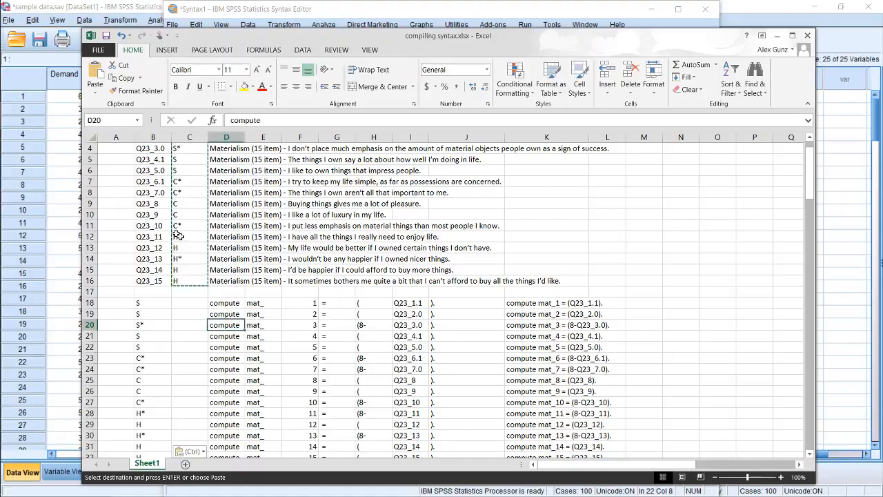
key(Right)
key(Right)
key(Right)
key(Right)
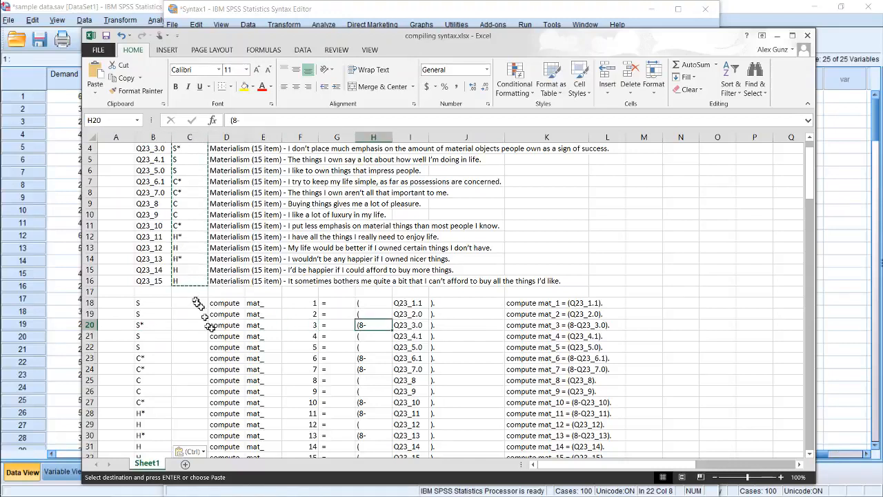
Examine the compiled statement in K20, then the bracket entries in rows 24 and 25 and the first statement in K18
click(509, 327)
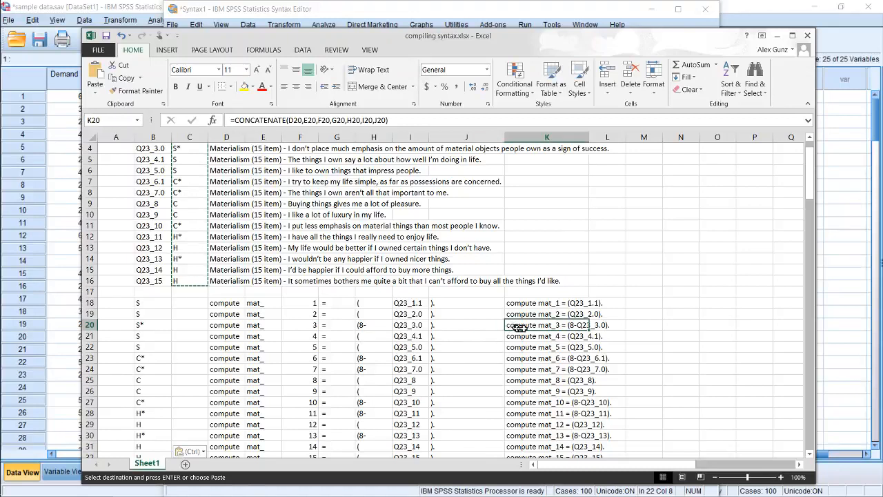
click(610, 325)
key(Right)
scroll(516, 310, down, 1)
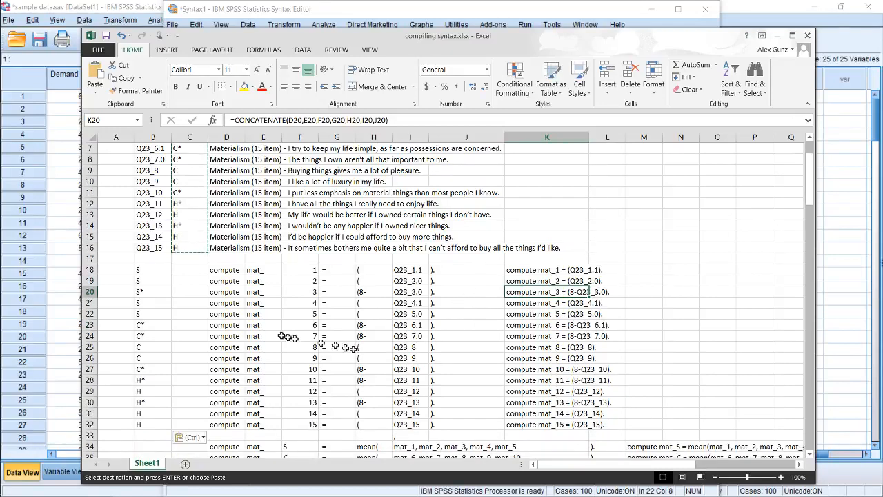
click(147, 336)
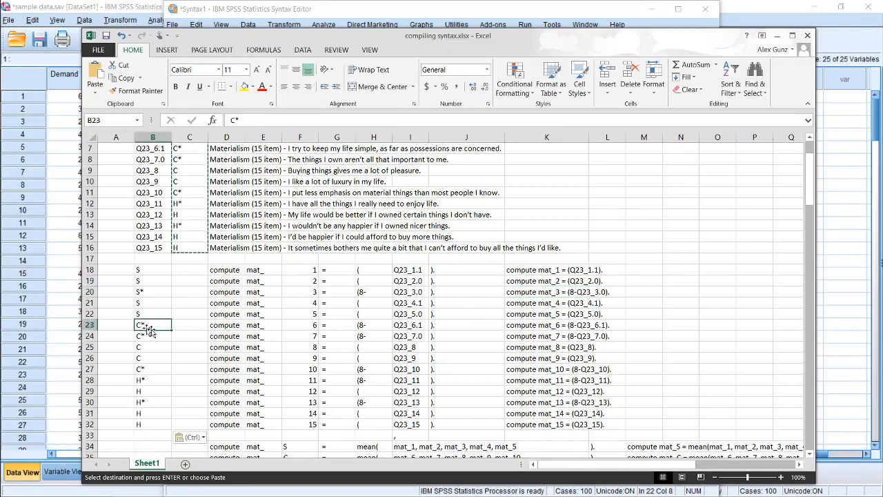
click(326, 336)
click(362, 346)
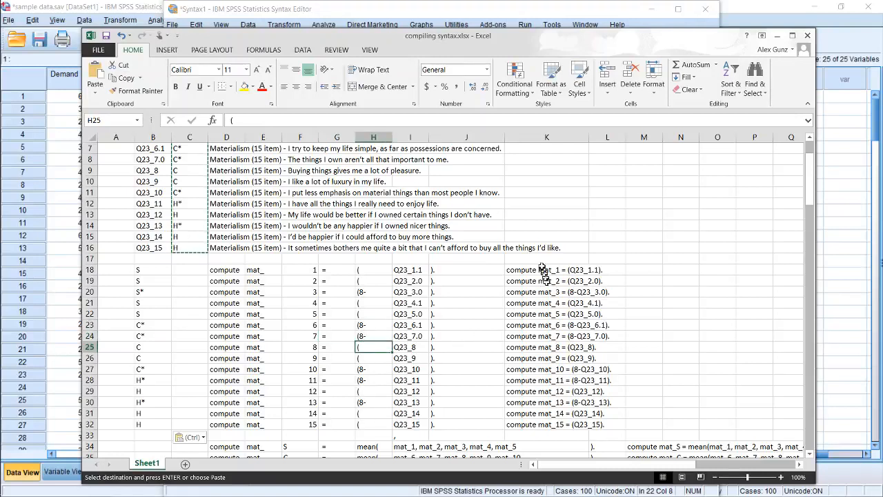
click(516, 269)
scroll(621, 276, up, 1)
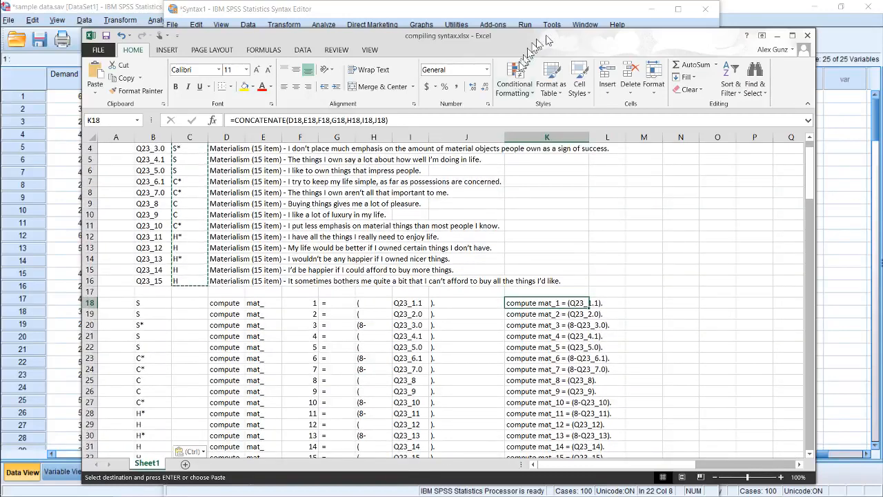
scroll(572, 248, down, 3)
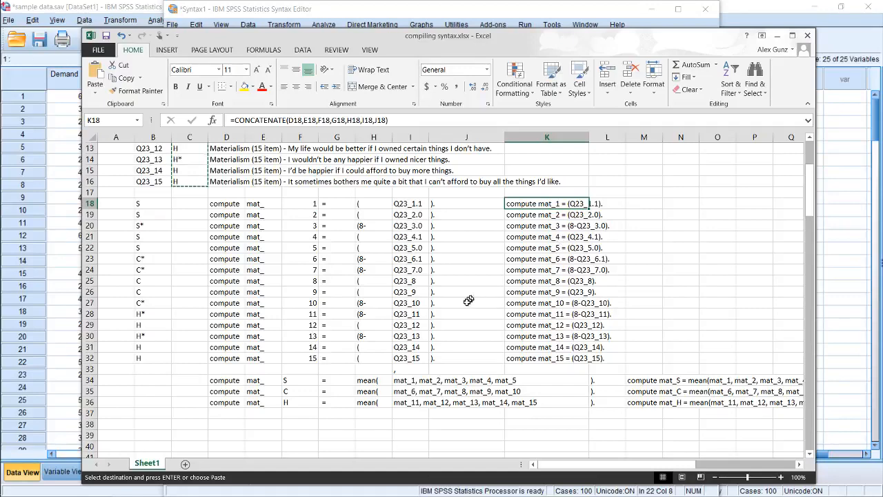
scroll(449, 301, down, 2)
scroll(414, 297, up, 2)
Switch to the SPSS Syntax Editor and review the pasted compute lines for mat_1, mat_2 and mat_3
click(311, 21)
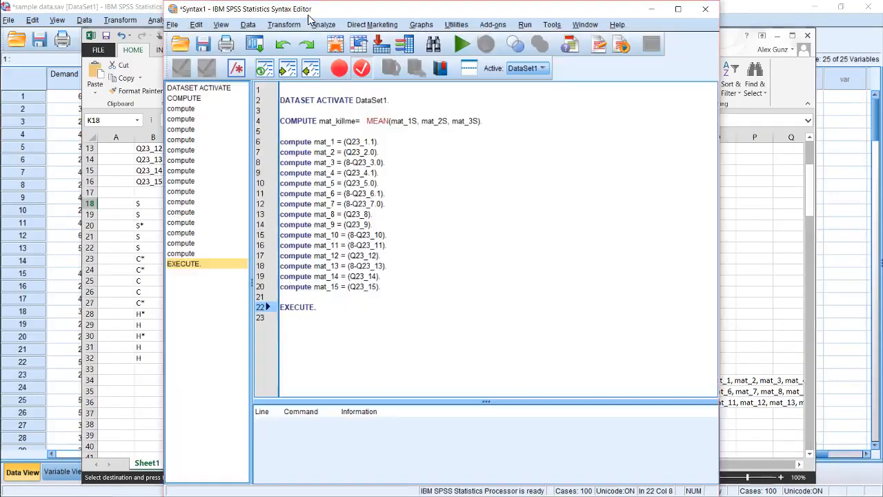
click(294, 141)
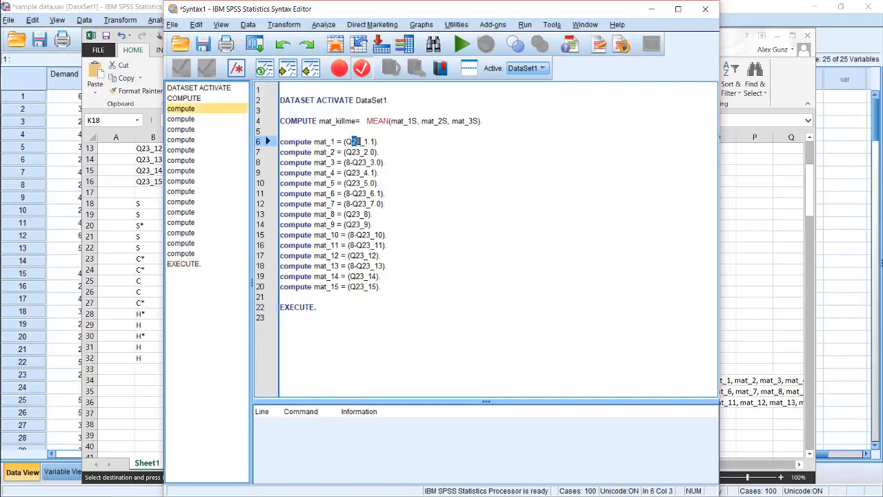
drag(357, 141, 376, 141)
click(368, 152)
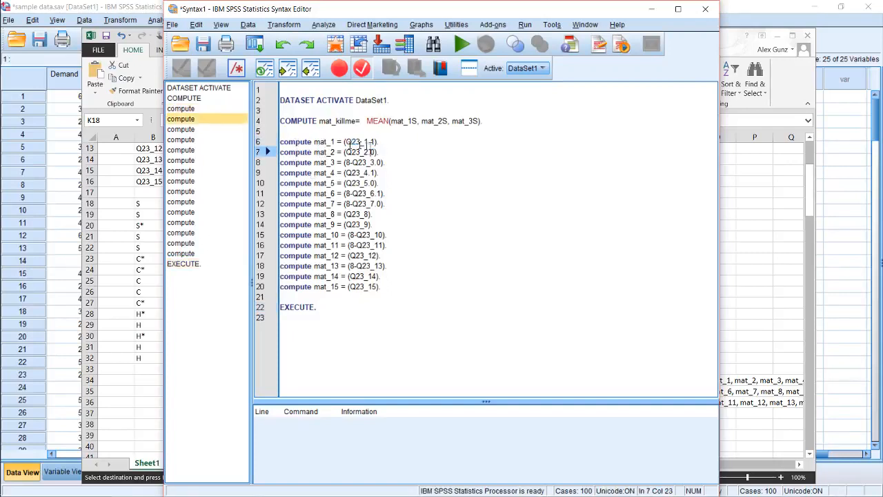
click(326, 162)
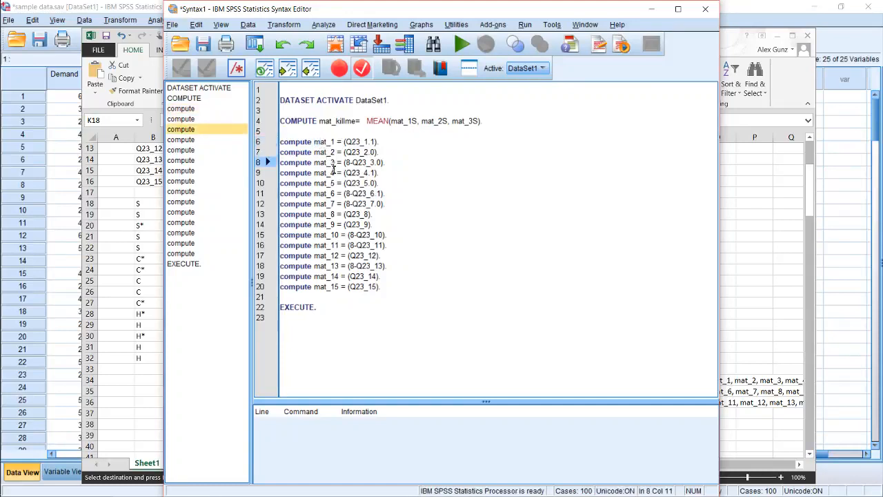
Insert two blank lines between the mat_15 compute statement and EXECUTE, leaving the cursor on line 22
click(341, 297)
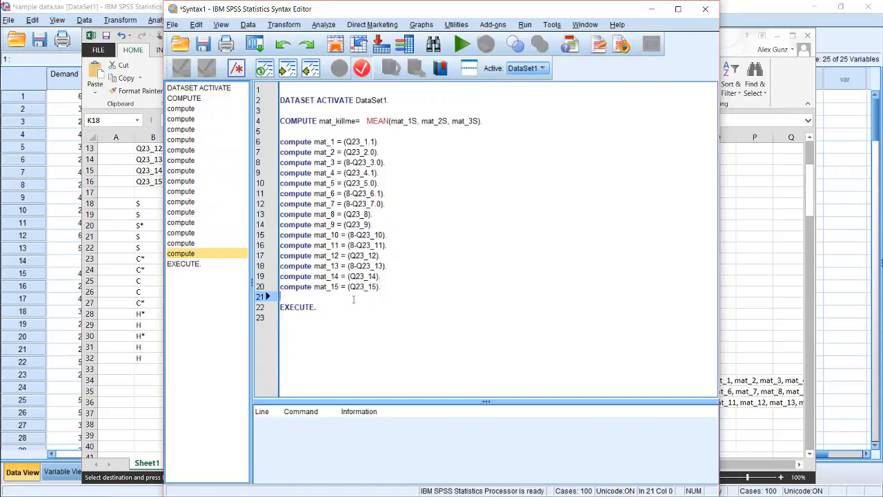
key(Return)
key(Return)
key(Up)
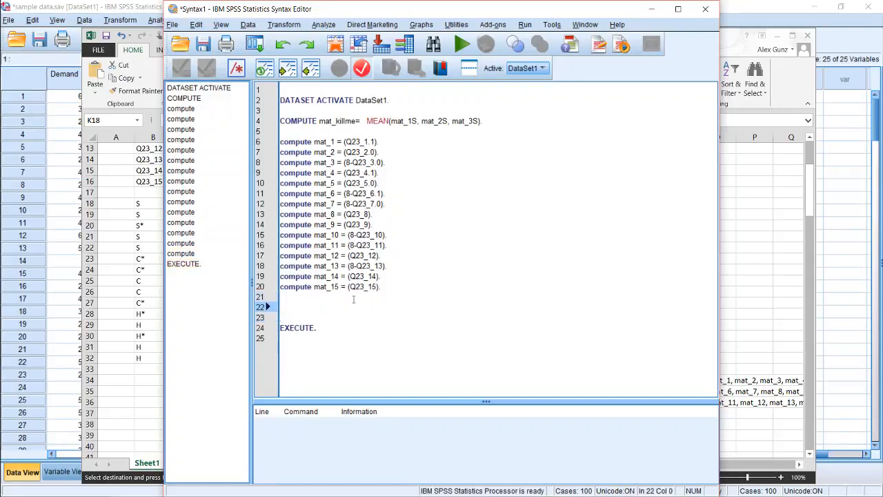
Switch to Excel and examine the component cells of the S subscale compute statement in row 34, up to "mean(" in H34
click(153, 345)
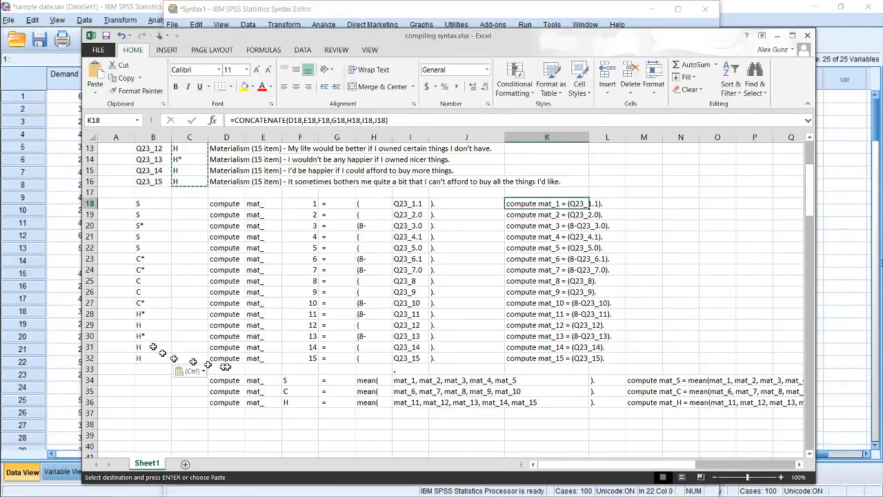
scroll(262, 371, down, 1)
scroll(263, 371, down, 2)
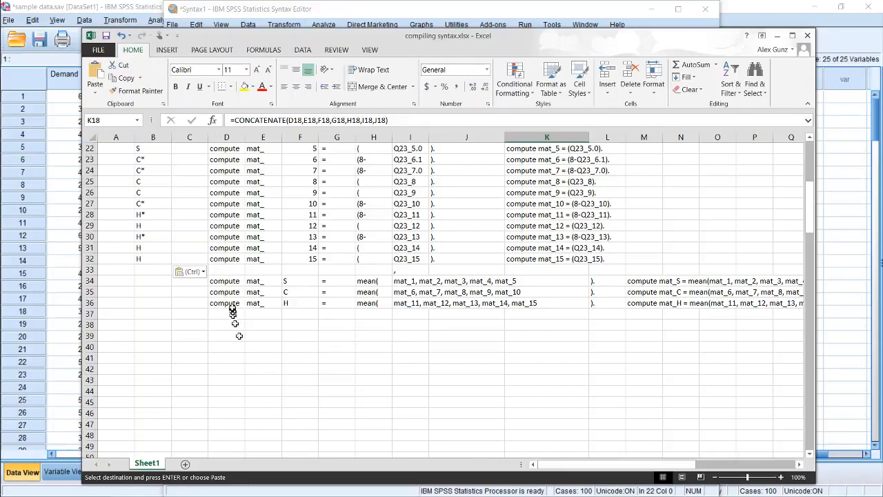
click(225, 282)
key(Right)
key(Right)
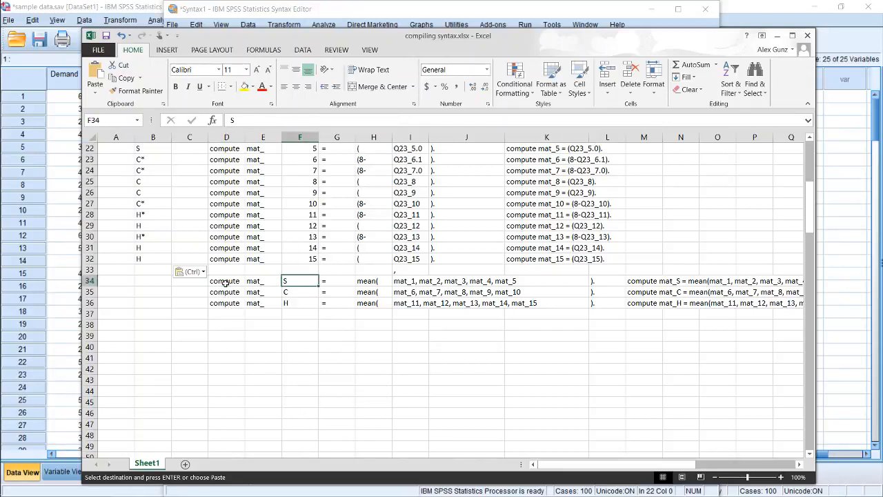
key(Right)
key(Right)
key(Left)
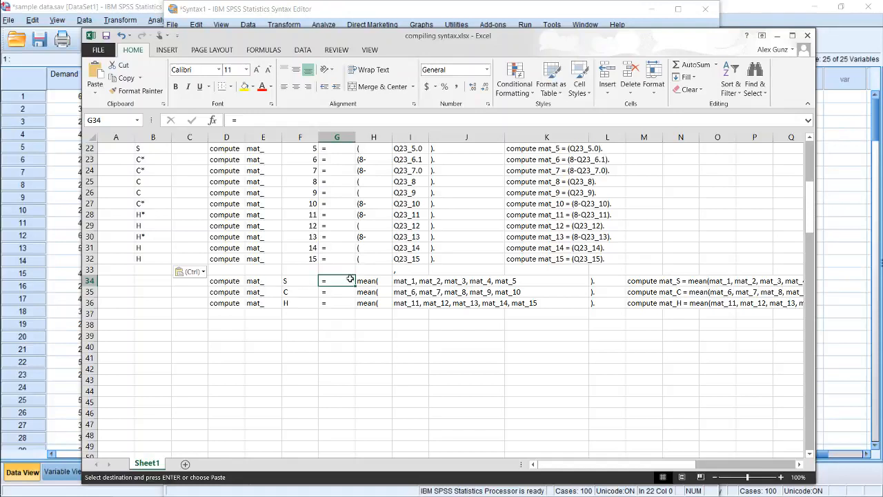
click(370, 278)
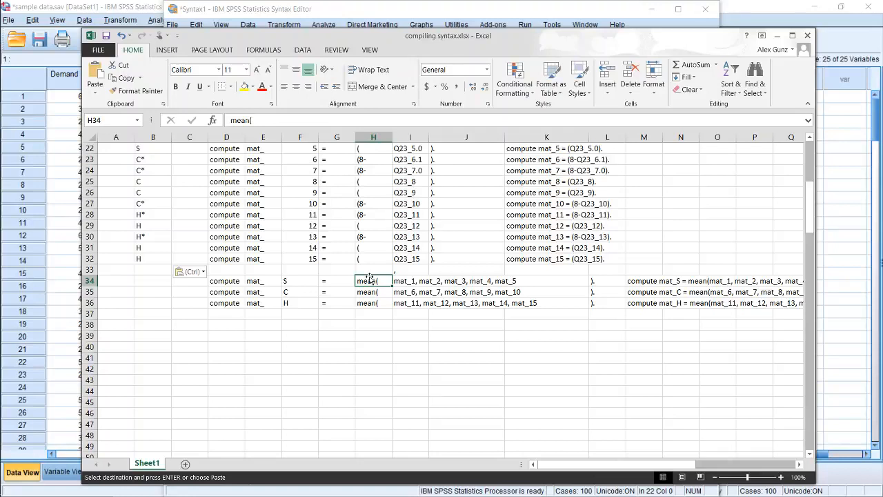
Examine the CONCATENATE formulas in I34, I35 and I36 that list each subscale's items
key(Right)
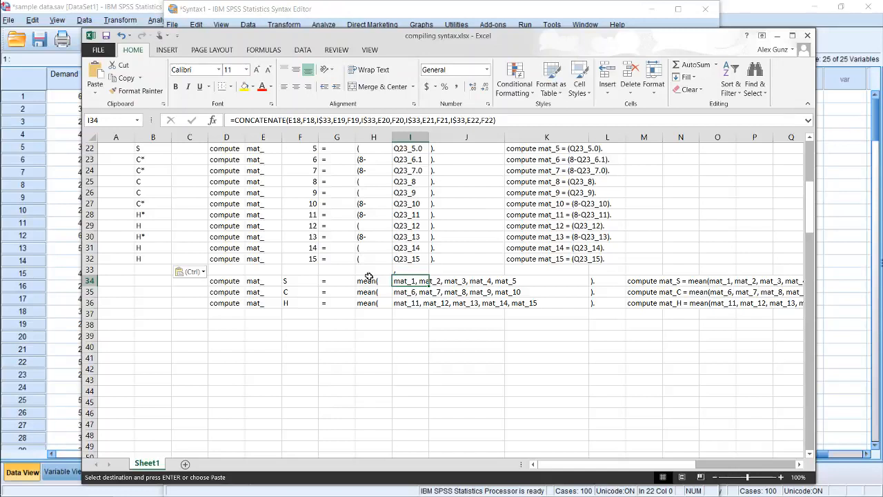
key(Down)
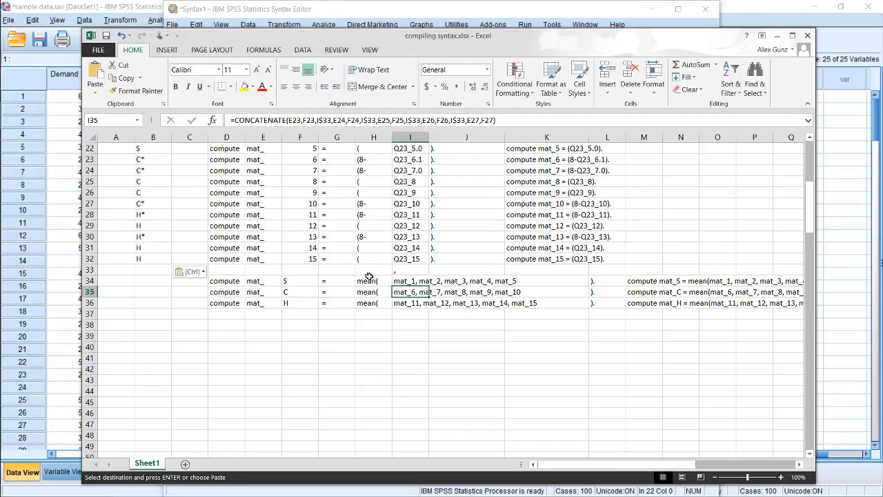
click(536, 120)
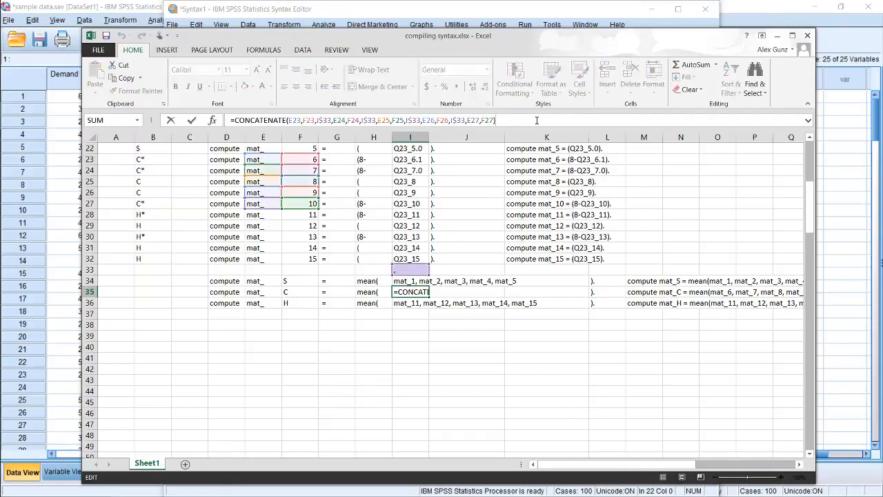
click(412, 303)
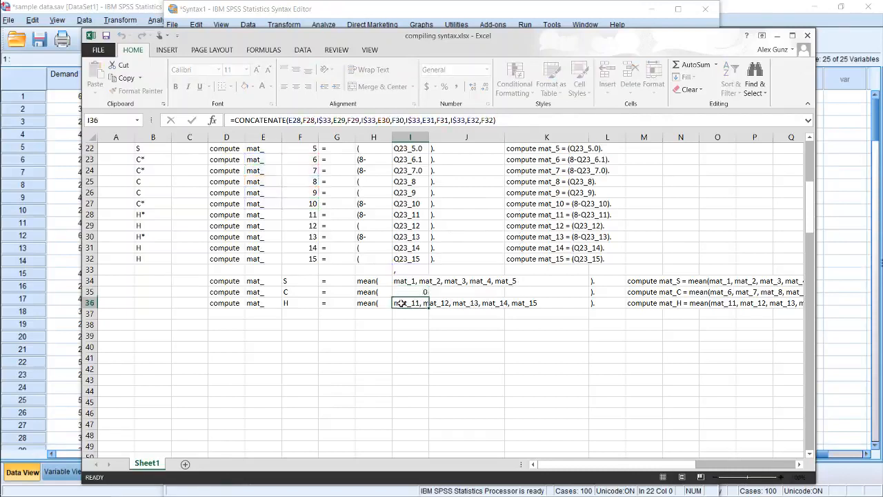
click(458, 120)
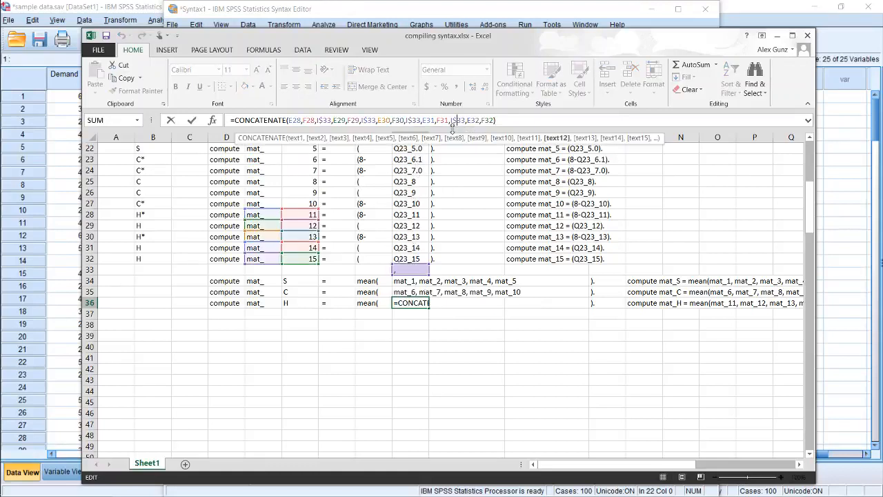
key(ctrl+Return)
Copy the three compiled subscale compute statements in M34:M36
key(Right)
key(Right)
key(Right)
key(Right)
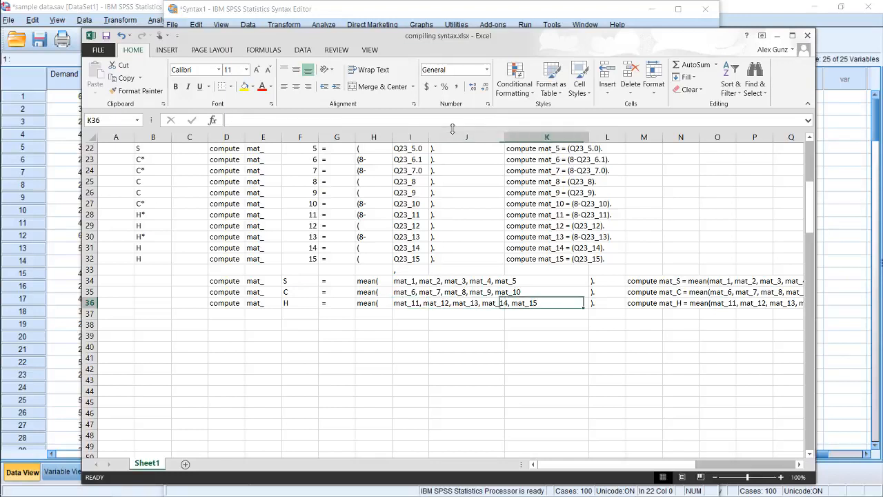
key(shift+Up)
key(shift+Up)
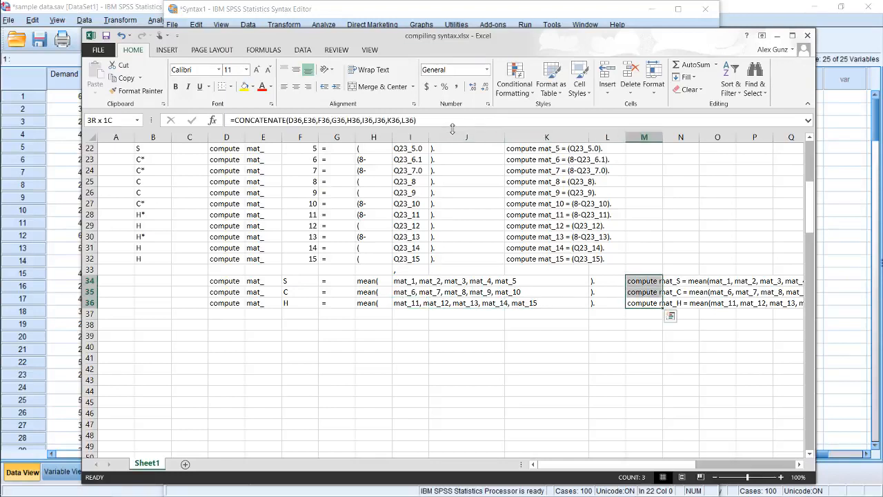
key(ctrl+c)
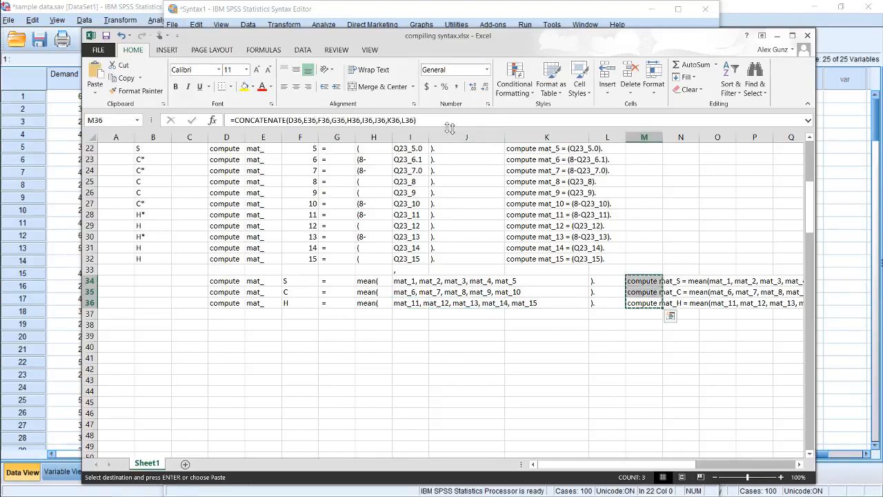
Examine the CONCATENATE formula in M34 and the cells it references, leaving the formula as it is
key(Up)
key(Up)
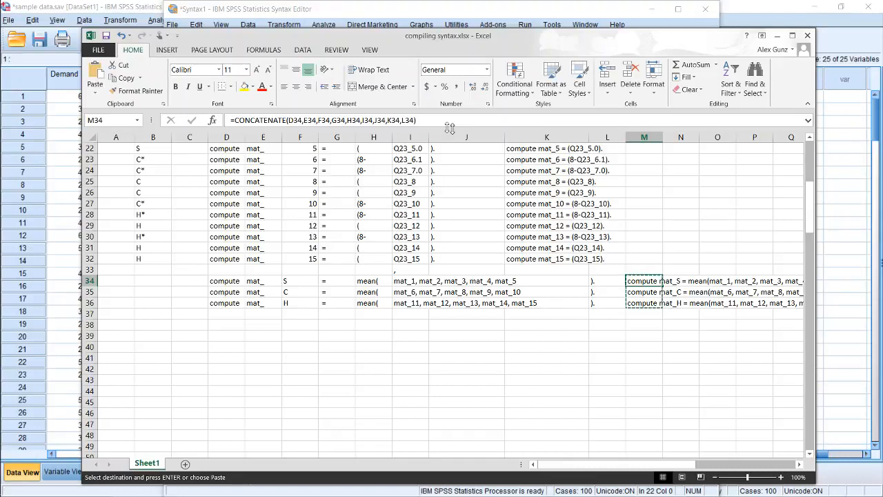
click(502, 125)
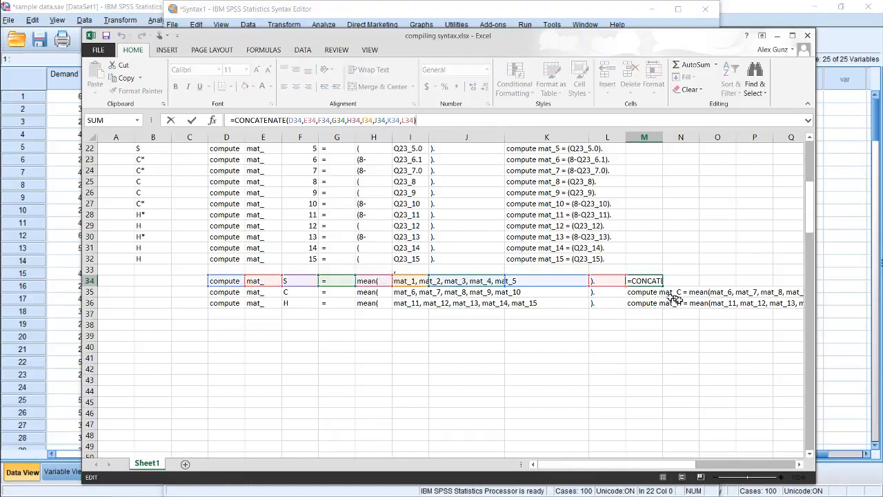
key(Escape)
click(841, 280)
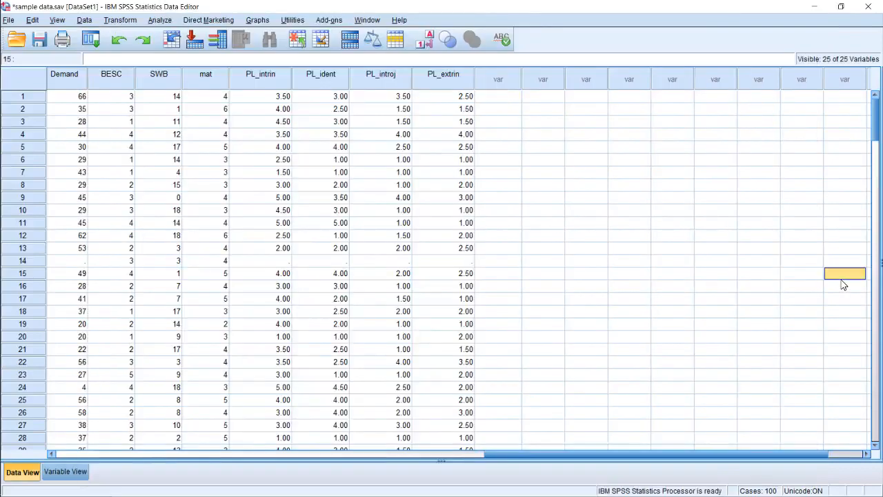
mouse_move(1, 145)
mouse_move(18, 96)
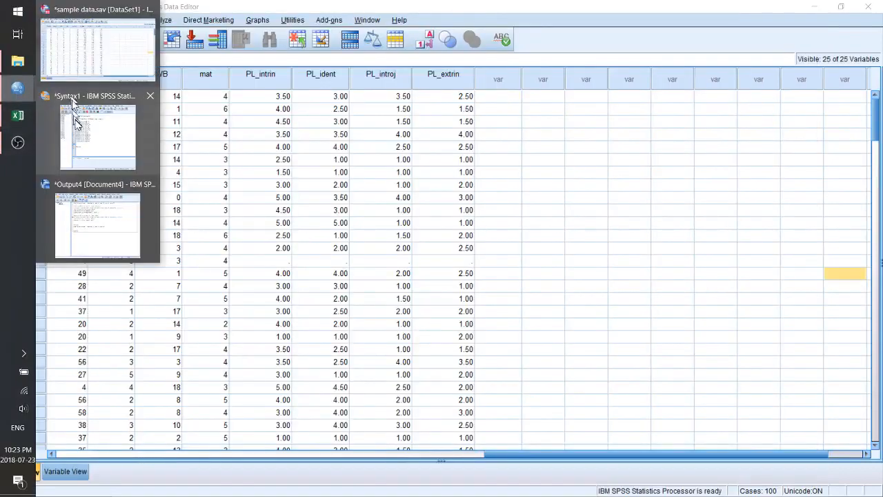
click(69, 114)
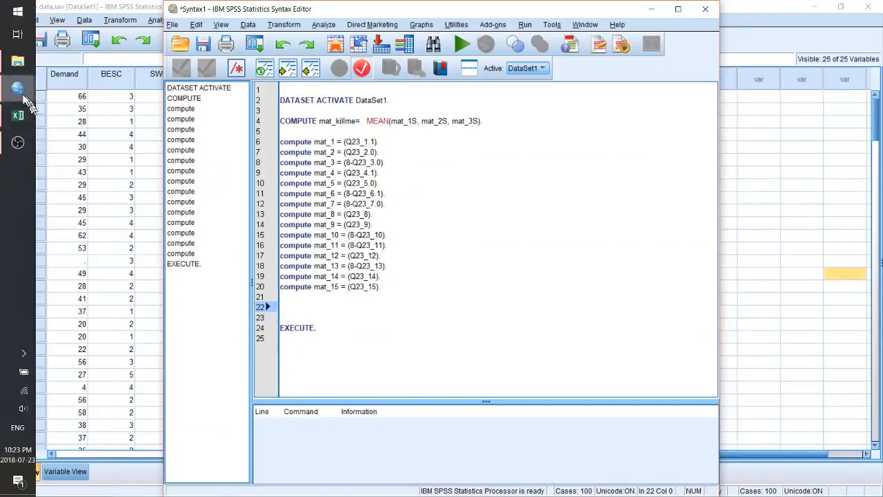
Copy the subscale statements in M34:M36 from Excel and paste them at line 22 of the SPSS Syntax Editor
click(17, 114)
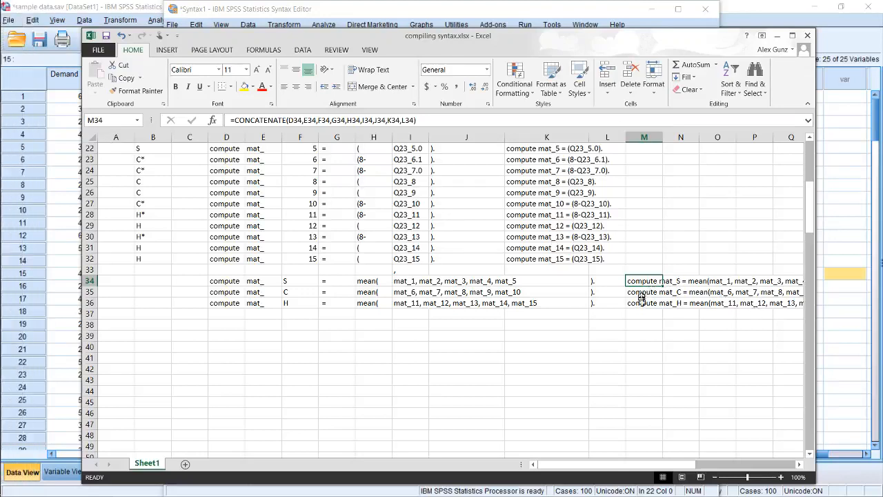
drag(641, 302, 642, 279)
key(ctrl+c)
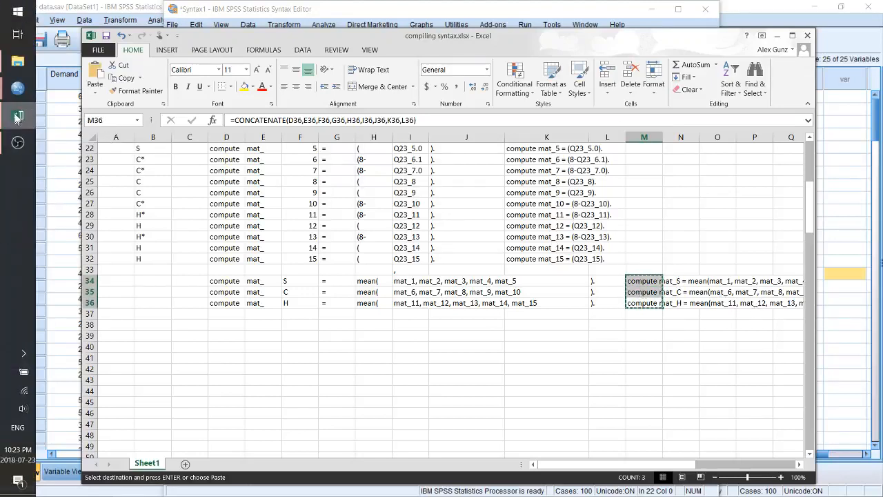
click(17, 91)
click(96, 134)
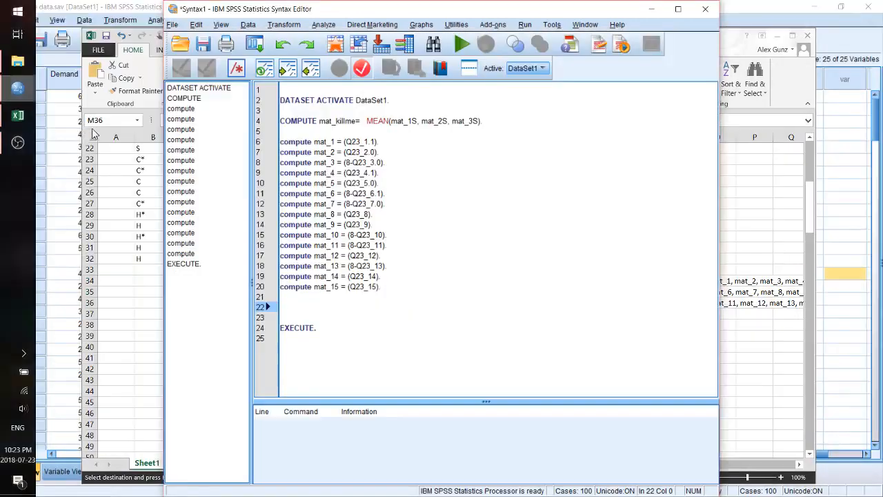
click(324, 307)
key(ctrl+v)
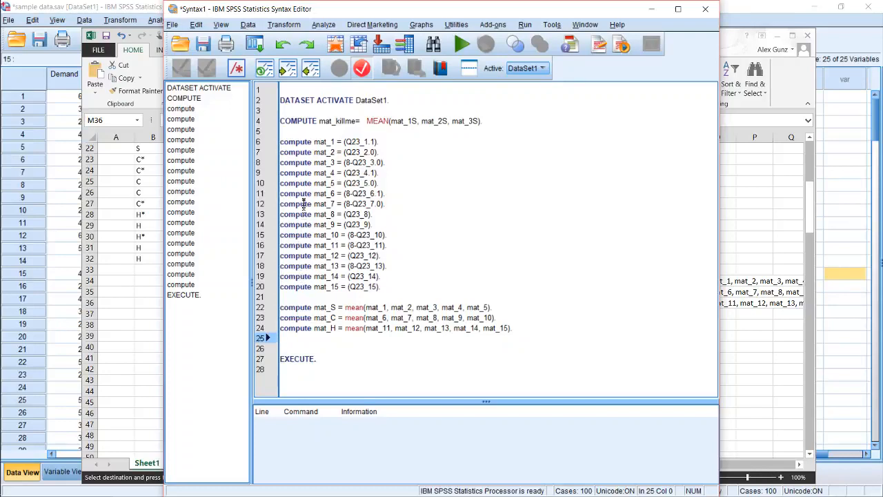
Highlight the syntax from the mat_1 statement through EXECUTE to review the block, then clear the selection
drag(323, 317, 351, 361)
drag(318, 296, 280, 142)
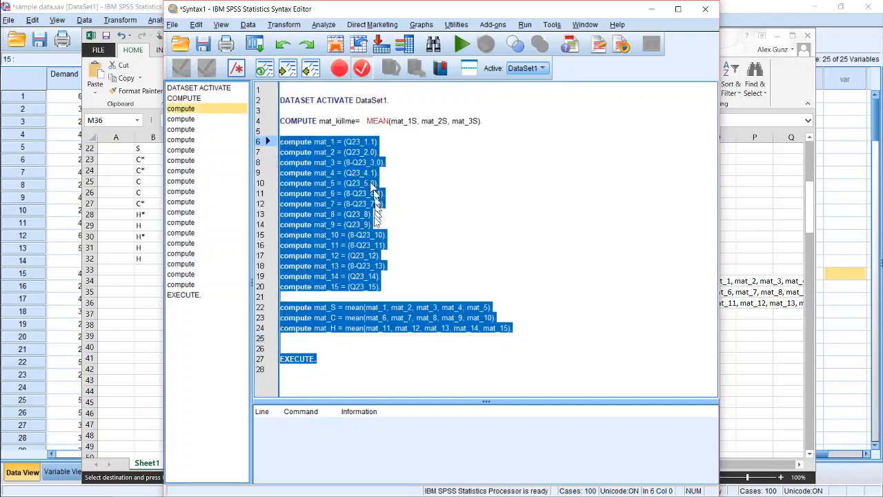
click(369, 317)
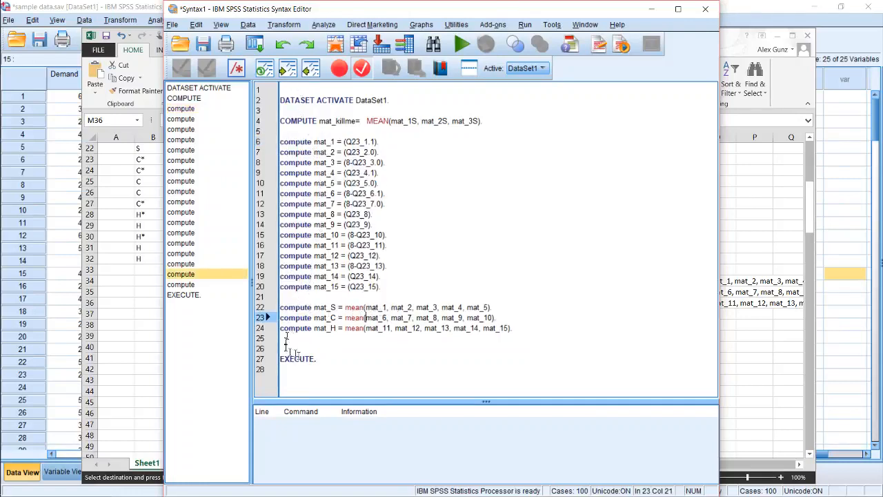
Copy the EXECUTE command into line 21 directly below the mat_15 statement, adding two lines before the subscale statements
drag(318, 359, 271, 359)
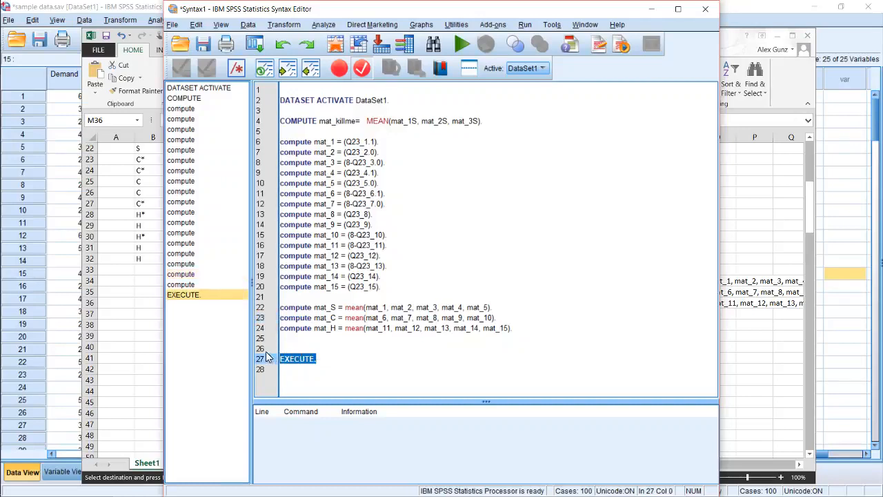
click(308, 294)
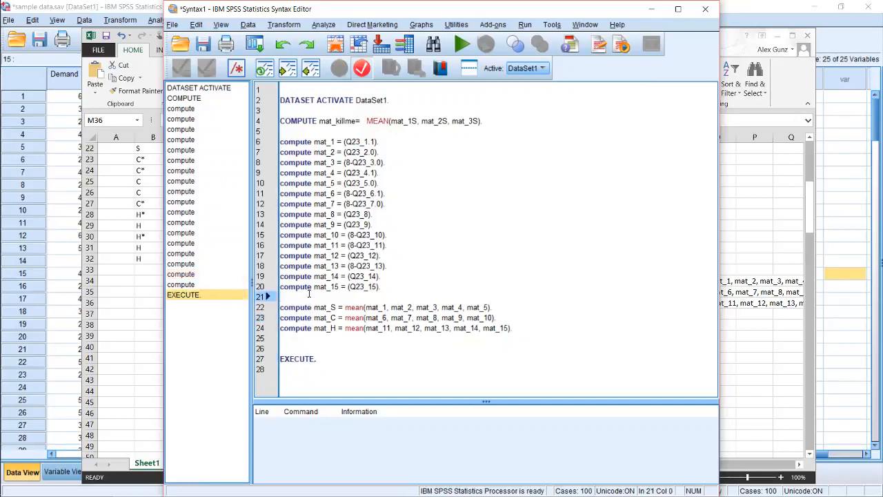
key(Return)
key(Return)
key(Up)
key(Up)
key(ctrl+v)
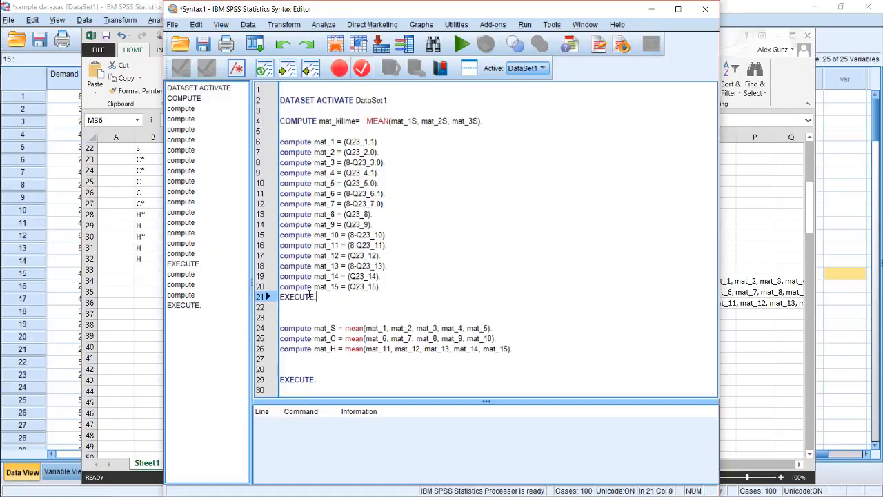
Delete the extra blank line above the mat_S compute statement
key(Up)
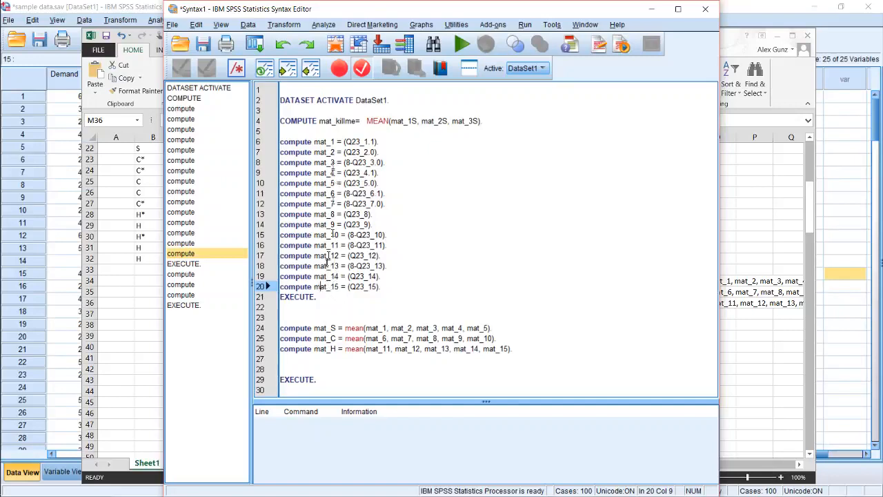
click(300, 307)
key(Down)
key(Delete)
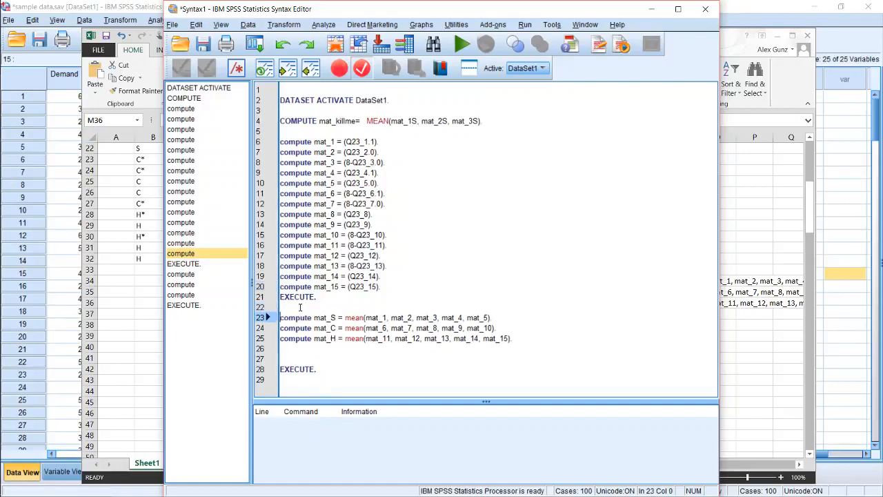
key(Right)
key(Right)
key(Right)
key(Right)
key(Right)
key(Right)
key(Right)
key(Right)
key(Right)
key(Right)
key(Right)
key(Right)
key(Right)
key(Right)
key(Right)
key(Right)
key(Right)
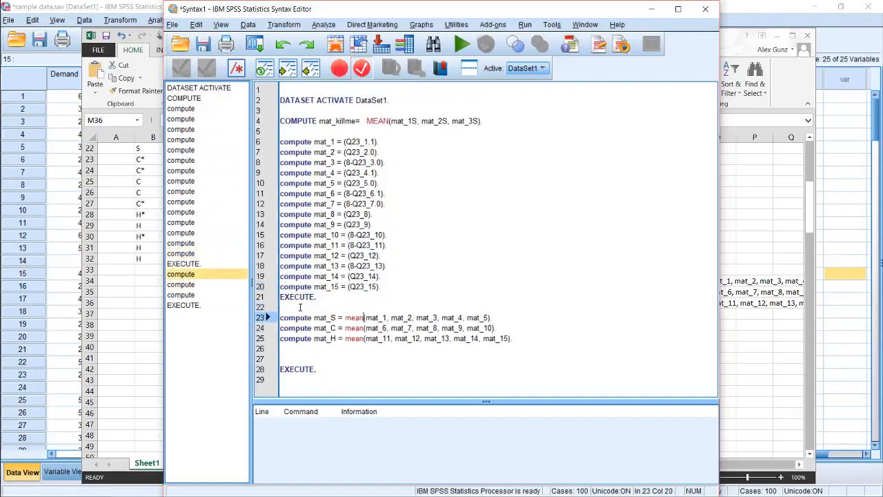
key(Left)
key(Left)
key(Left)
key(Left)
key(Left)
key(Left)
key(Left)
key(Left)
key(Left)
key(Left)
key(Left)
key(Left)
key(Left)
key(Left)
key(Left)
Move the Excel window lower on the desktop and switch back to the SPSS Syntax Editor
click(130, 303)
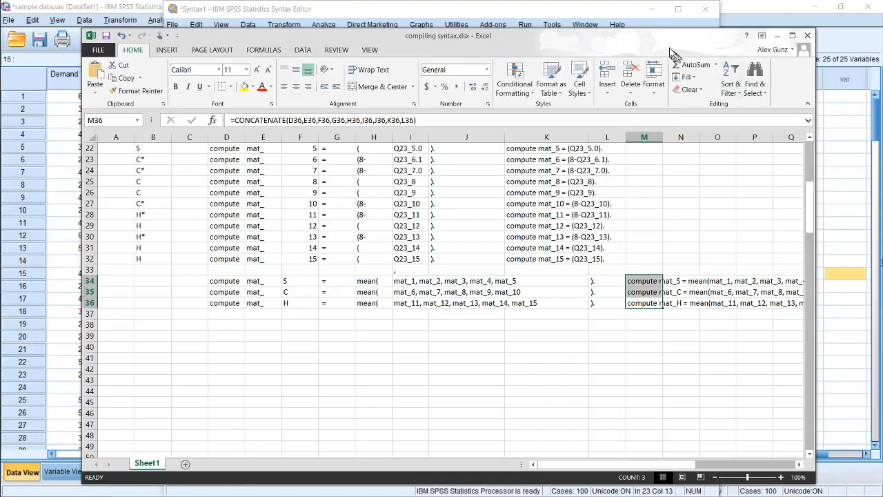
drag(628, 35, 646, 130)
click(528, 10)
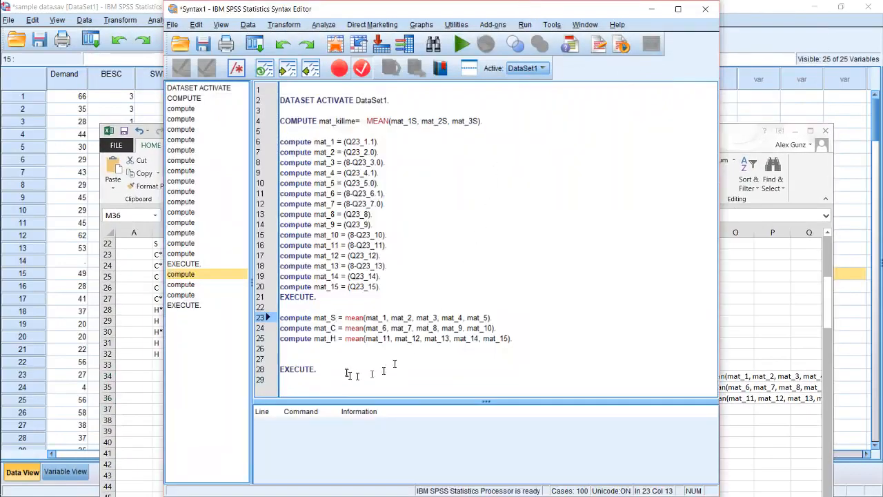
Add the statement "compute mat = mean(mat_S, mat_C, mat_H)." on line 27, separated from the subscale statements by a blank line
click(310, 347)
key(Return)
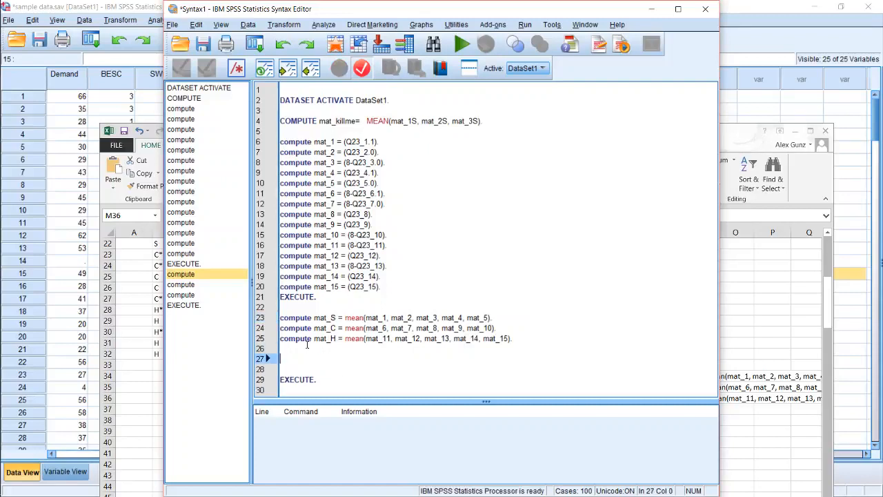
text(compute mat)
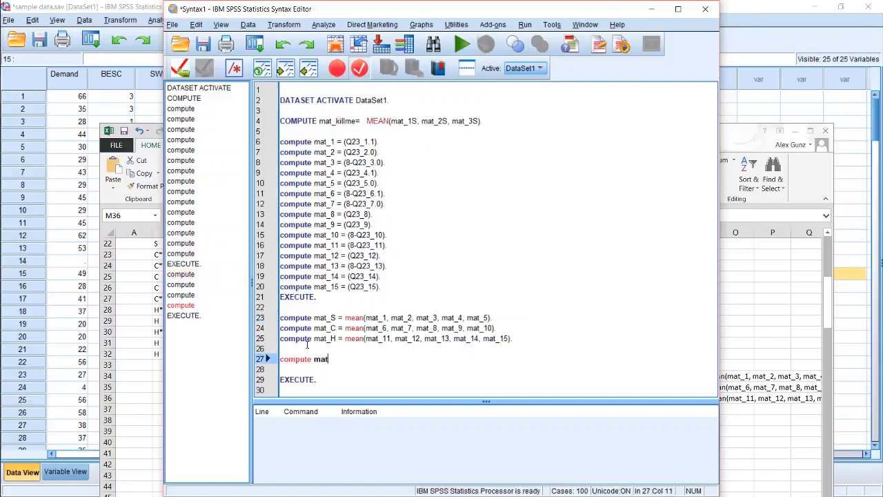
text( = mean, m)
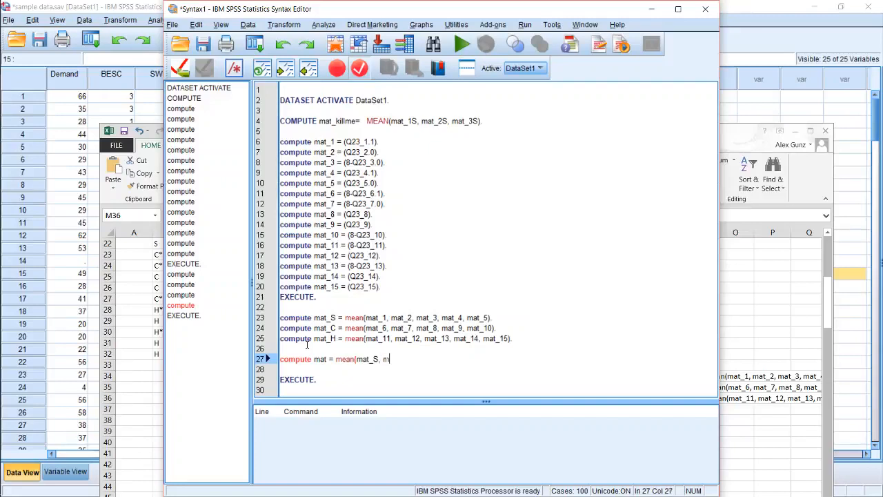
text(at_H).)
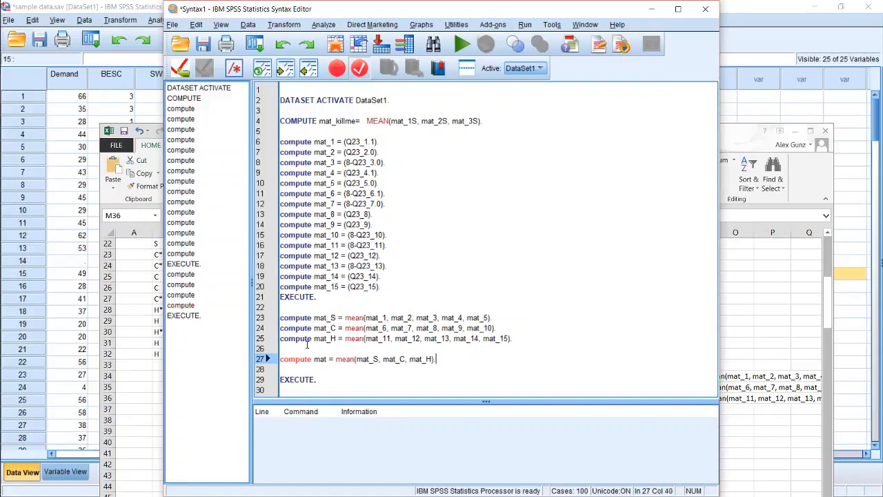
Copy the final EXECUTE command to line 26 directly below the mat_H statement, keeping a blank line before the mat statement
key(Down)
key(Down)
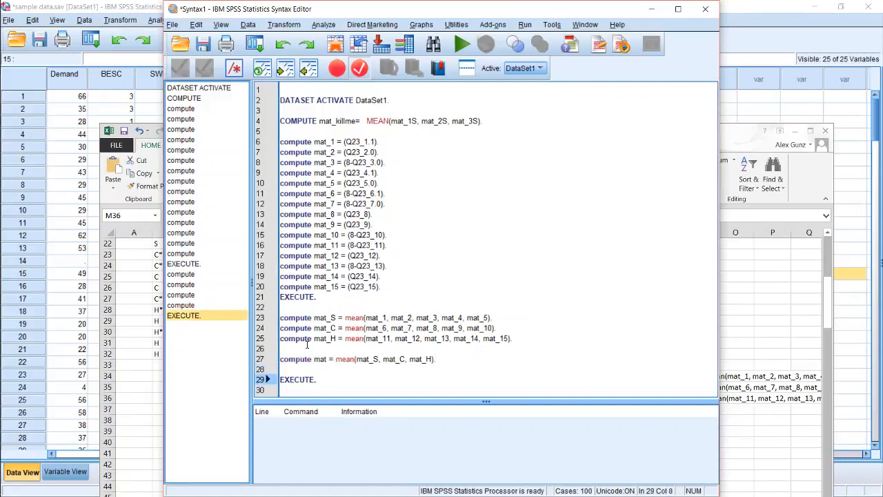
key(shift+Home)
key(ctrl+c)
key(Up)
key(Up)
key(Up)
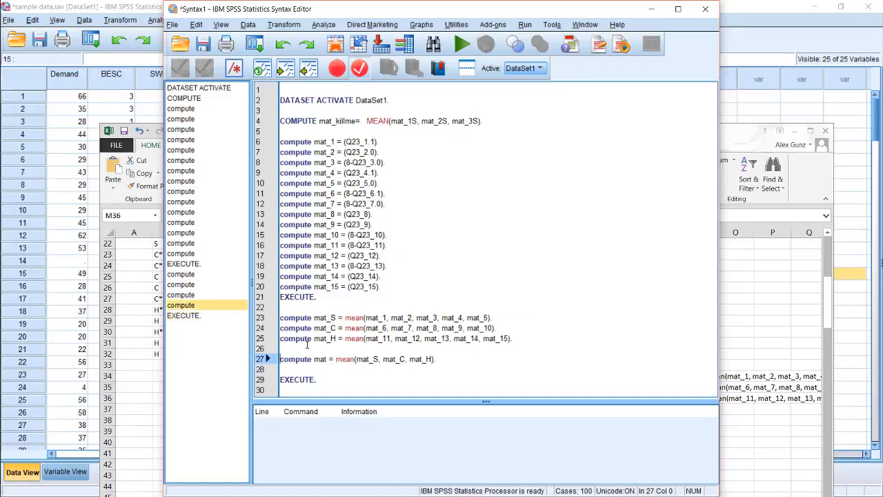
key(ctrl+v)
key(Return)
key(Down)
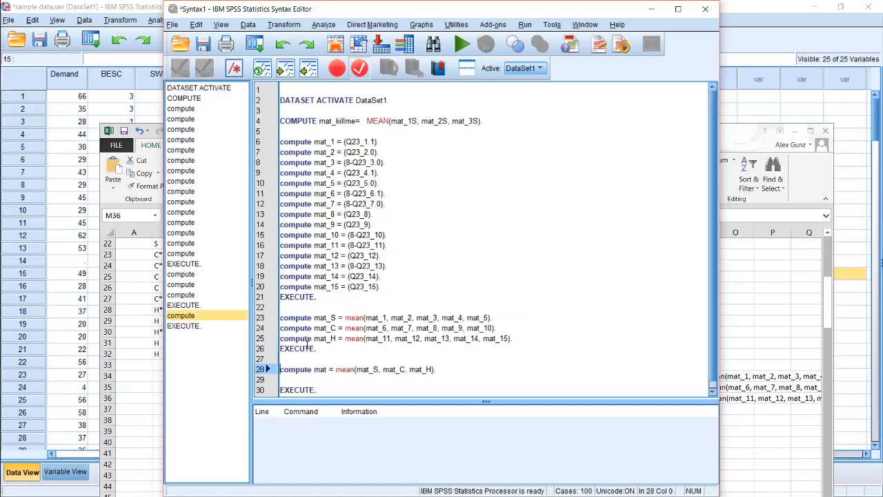
Highlight the syntax from the mat_1 statement through the last EXECUTE to review it, then clear the selection
key(ctrl+Right)
key(ctrl+Right)
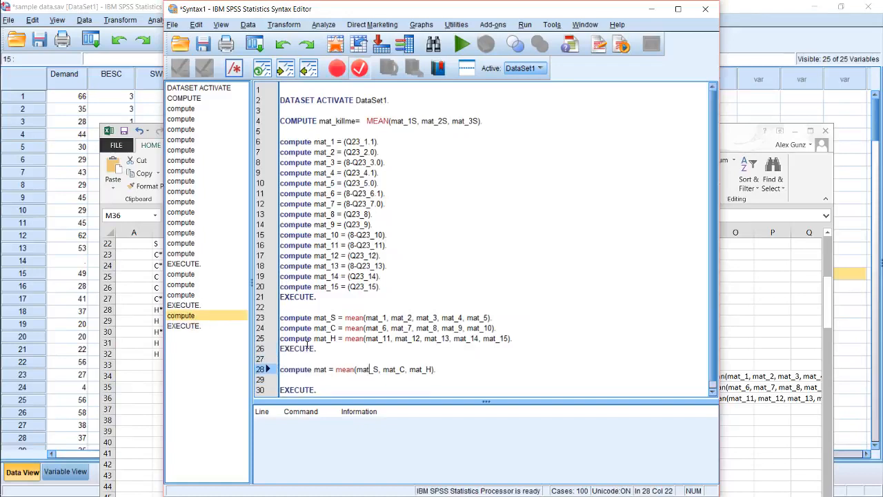
key(Down)
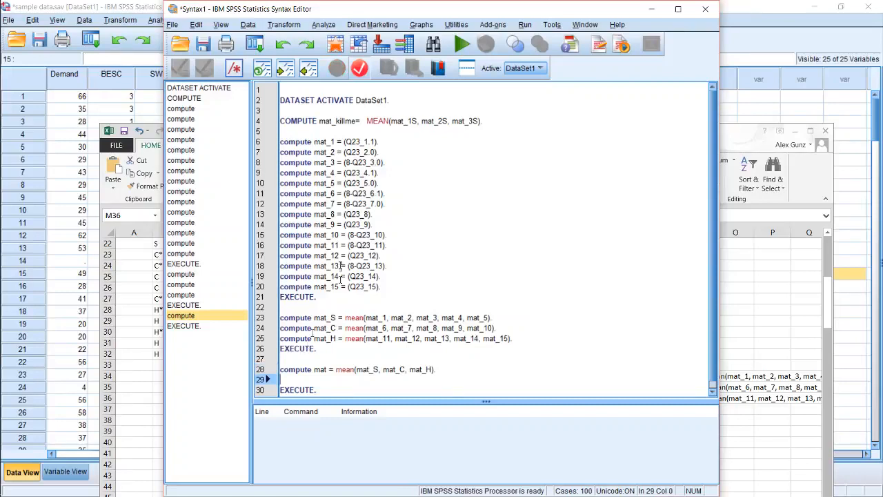
drag(341, 389, 258, 133)
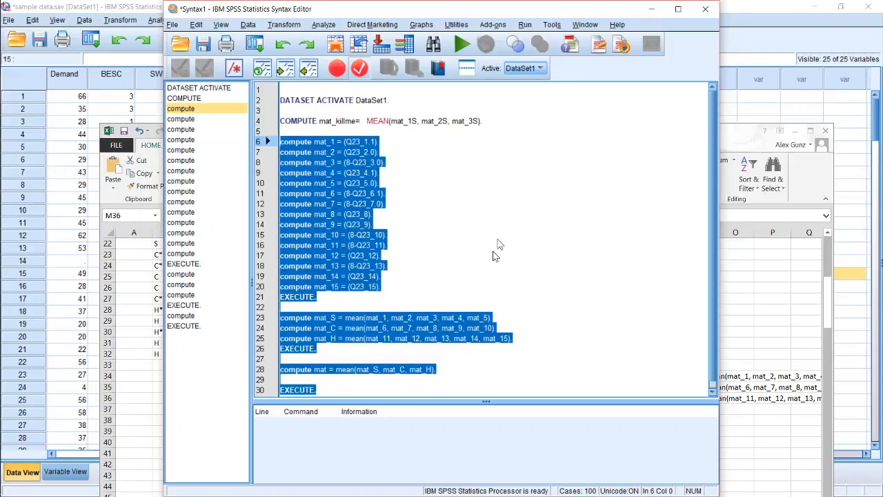
click(338, 381)
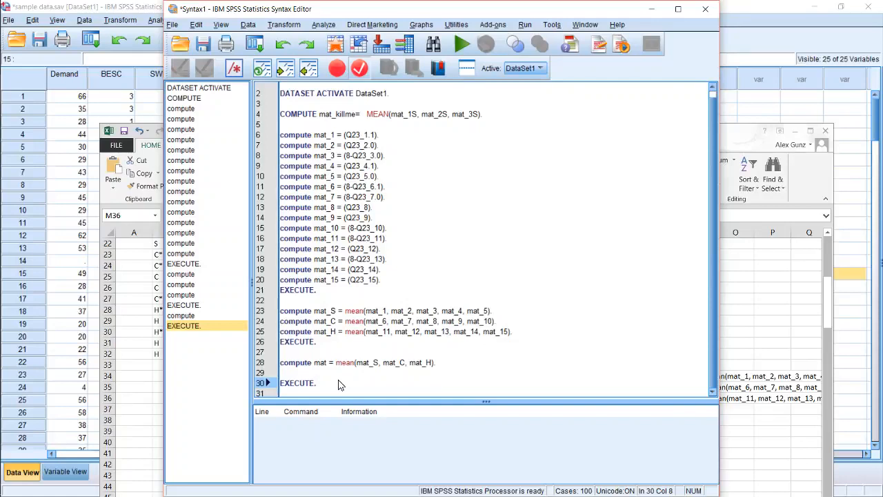
click(285, 26)
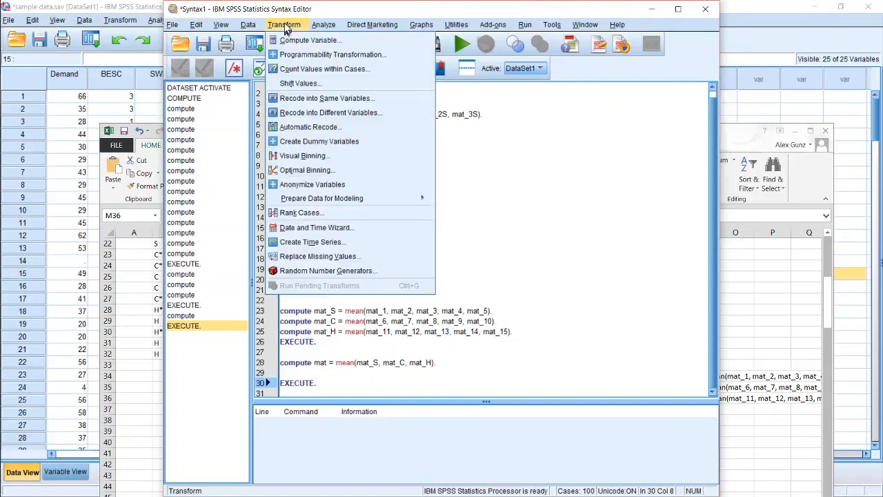
click(288, 40)
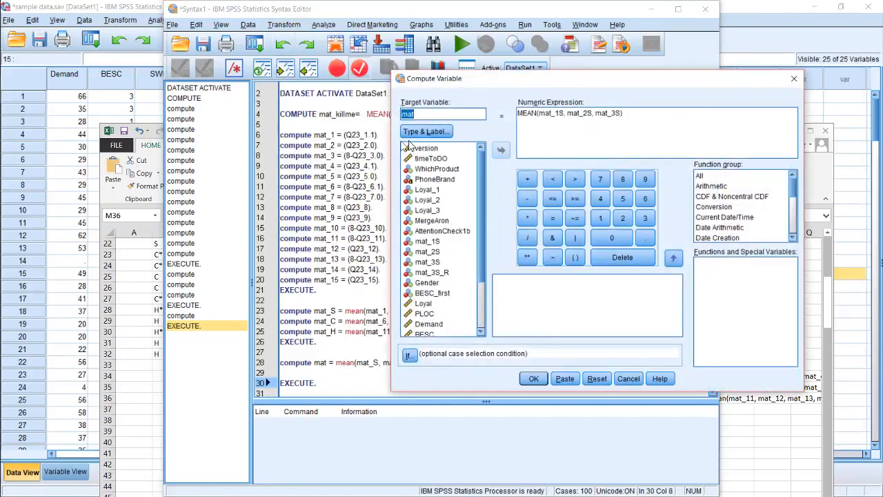
click(432, 115)
text(_S)
drag(612, 113, 559, 113)
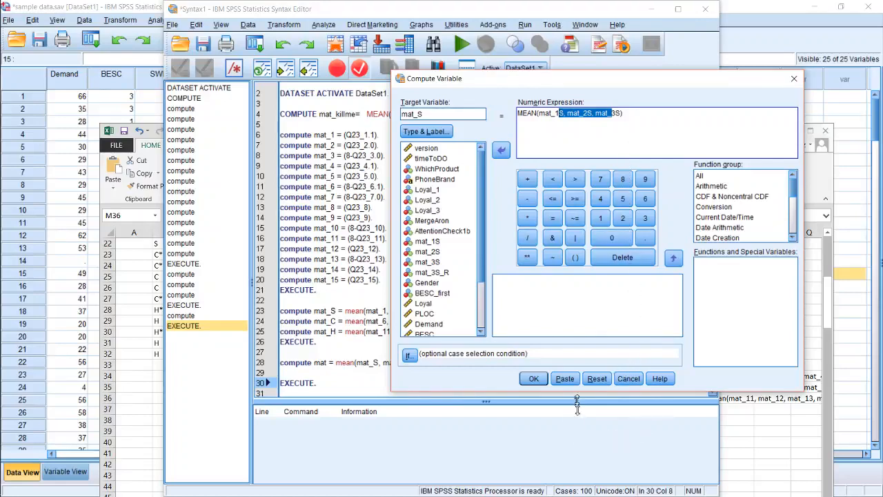
click(621, 380)
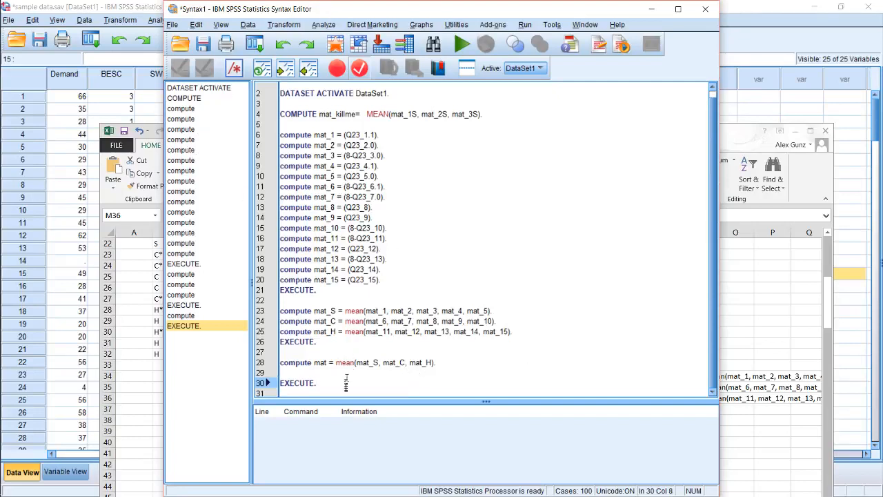
Highlight the whole compute block once more, clear the selection, and view the file commands available for saving the syntax
mouse_move(346, 384)
mouse_down()
mouse_move(304, 183)
mouse_move(281, 125)
mouse_up()
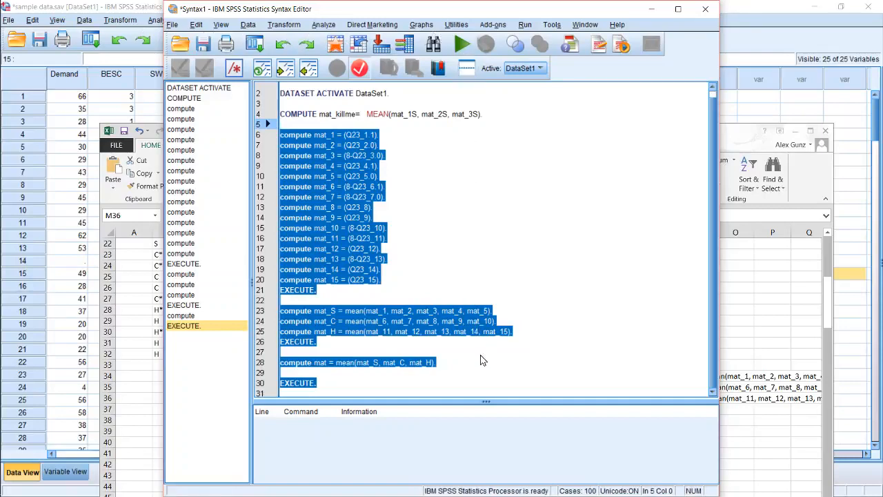
click(443, 383)
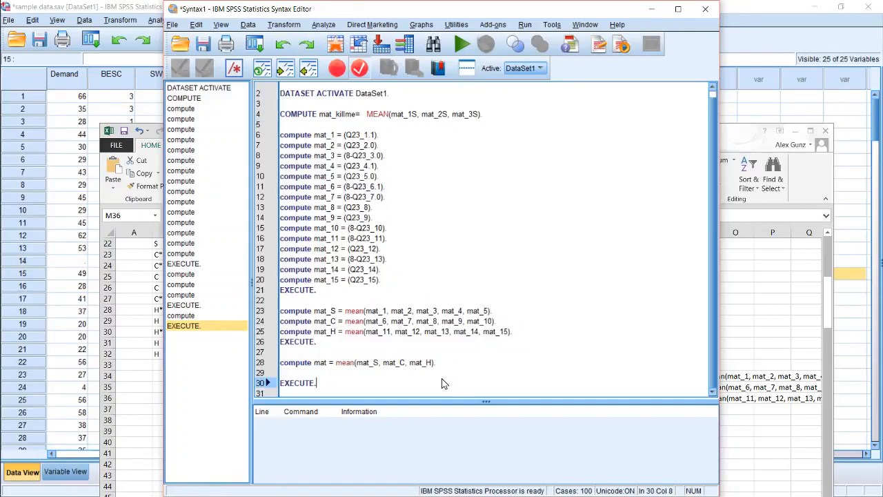
click(174, 26)
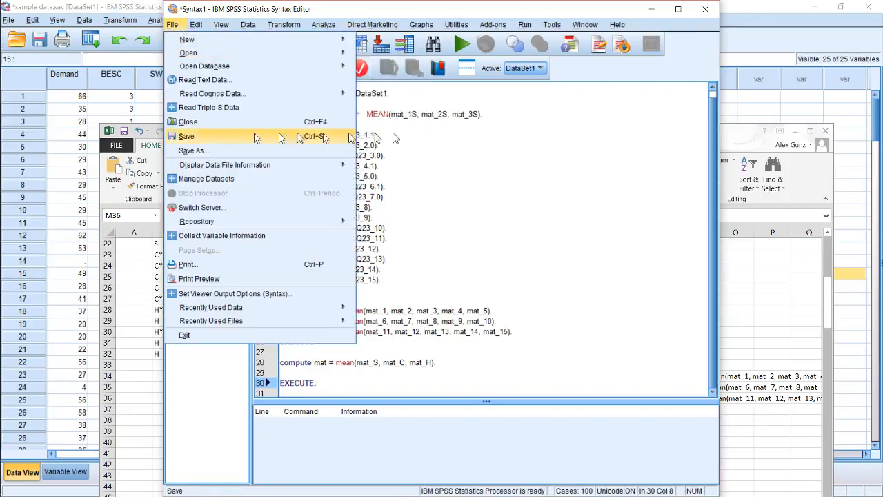
click(448, 140)
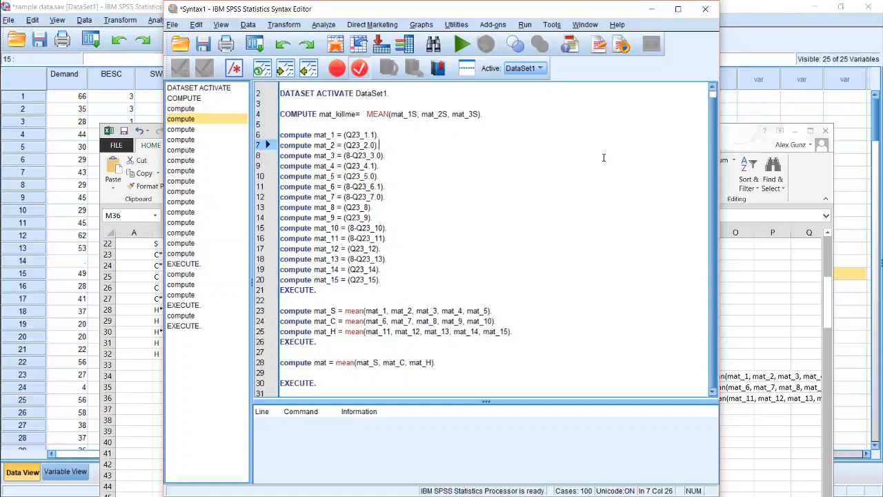
click(412, 378)
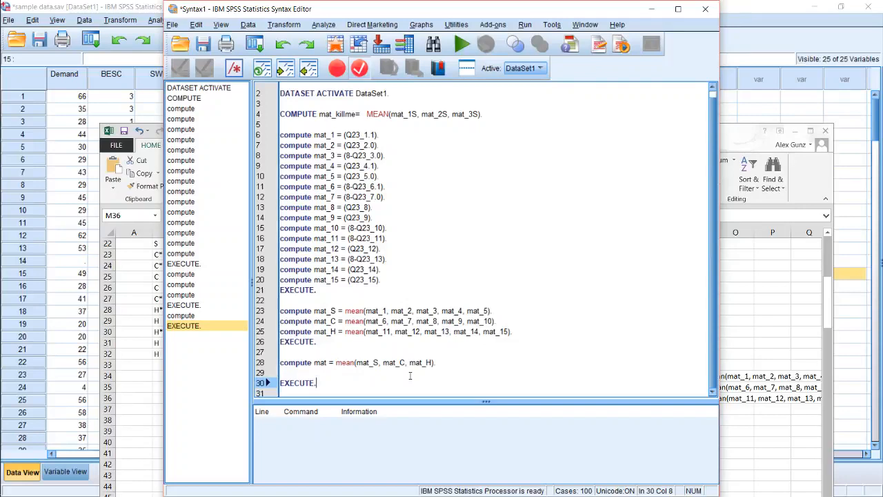
Paste the Compute Variable command for mat as MEAN(mat_1S, mat_2S, mat_3S) into the syntax, accepting the change to the existing variable
click(248, 25)
mouse_move(276, 27)
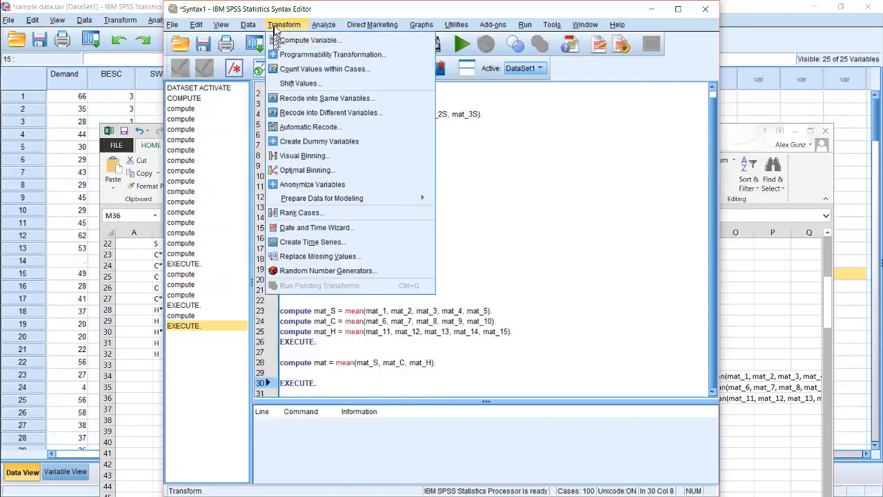
click(304, 40)
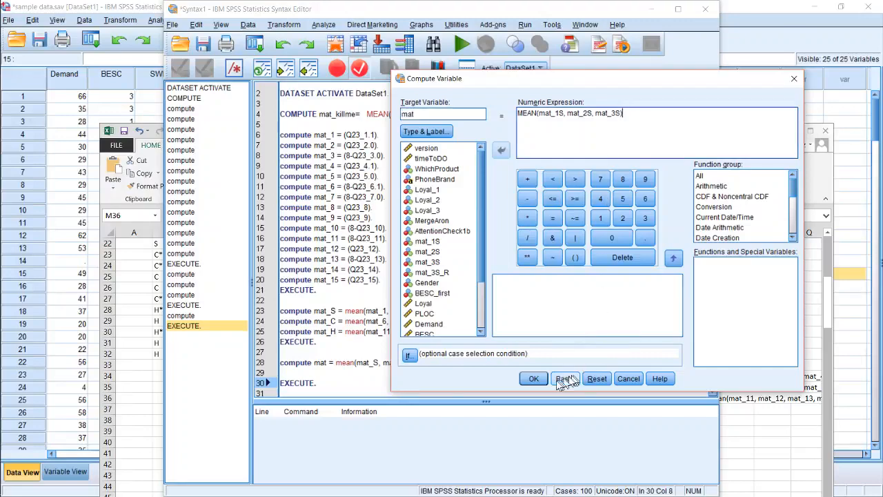
click(562, 379)
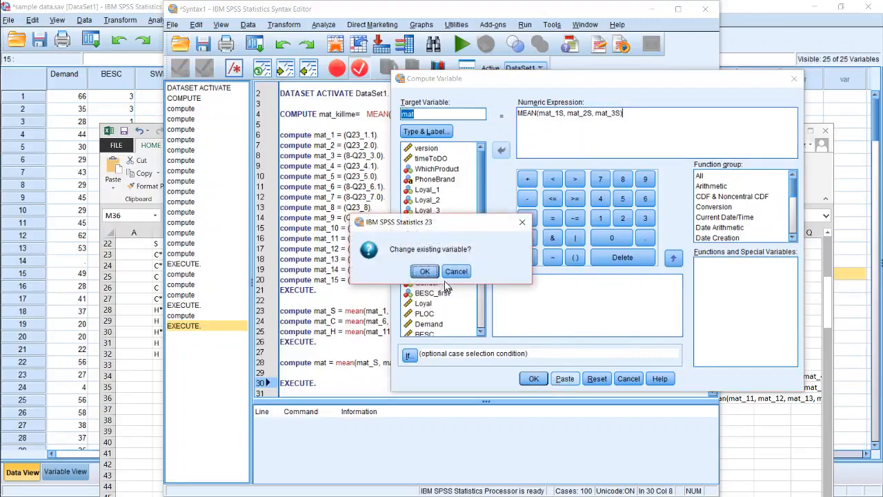
click(425, 271)
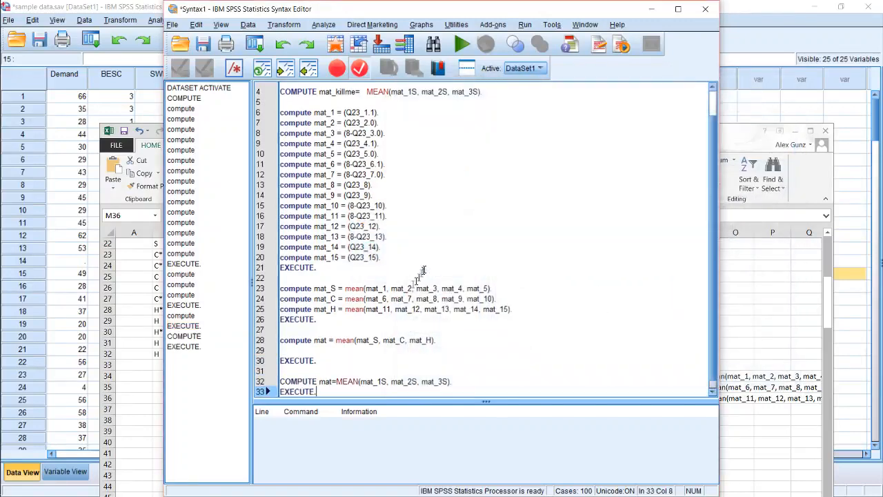
Delete the pasted mat = MEAN(mat_1S, mat_2S, mat_3S) statement with its EXECUTE and add blank lines at the end of the syntax
click(343, 391)
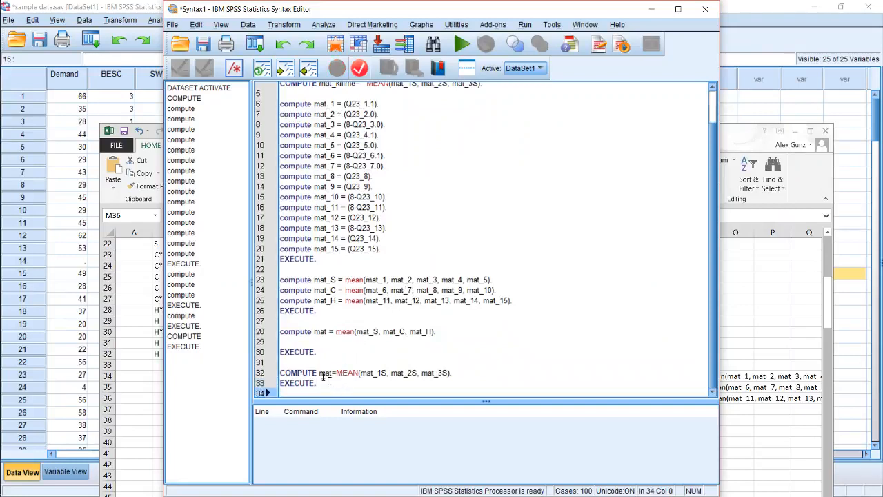
click(322, 372)
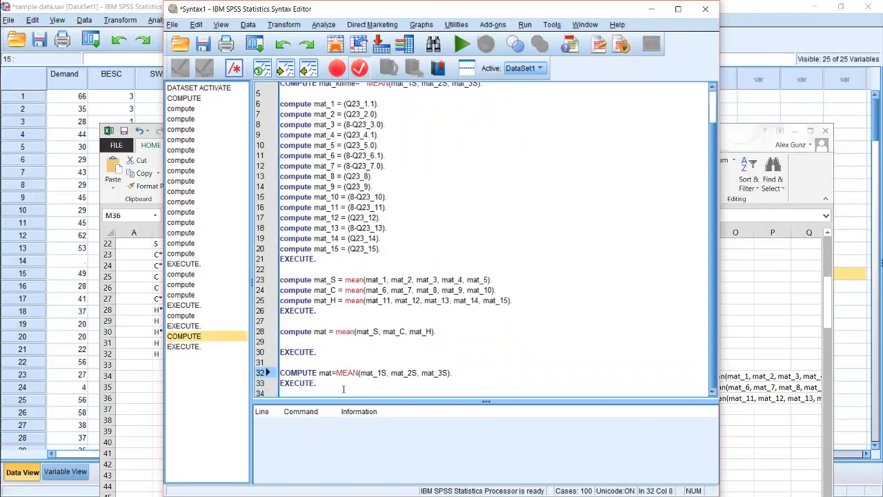
drag(342, 389, 271, 369)
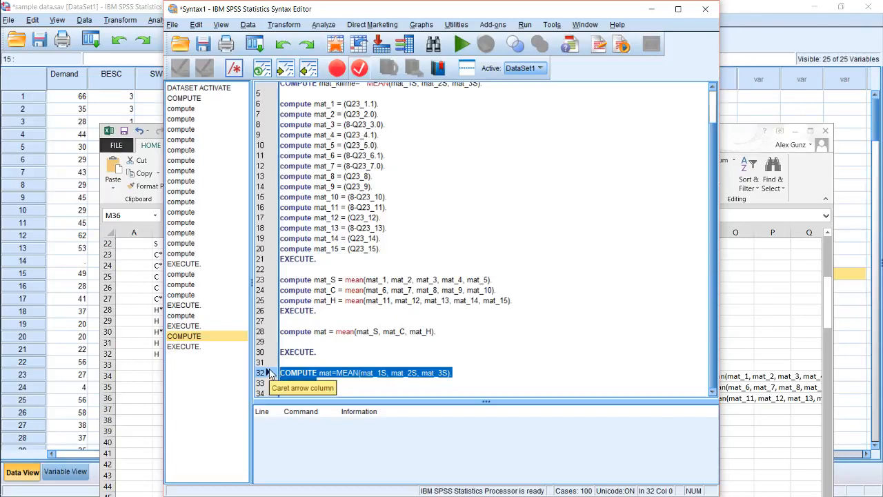
key(Delete)
key(Return)
key(Return)
key(Return)
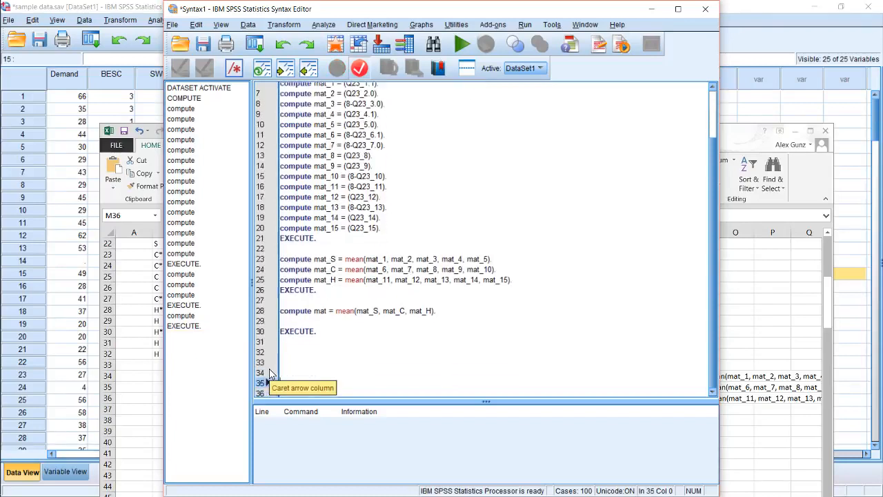
key(Up)
key(Up)
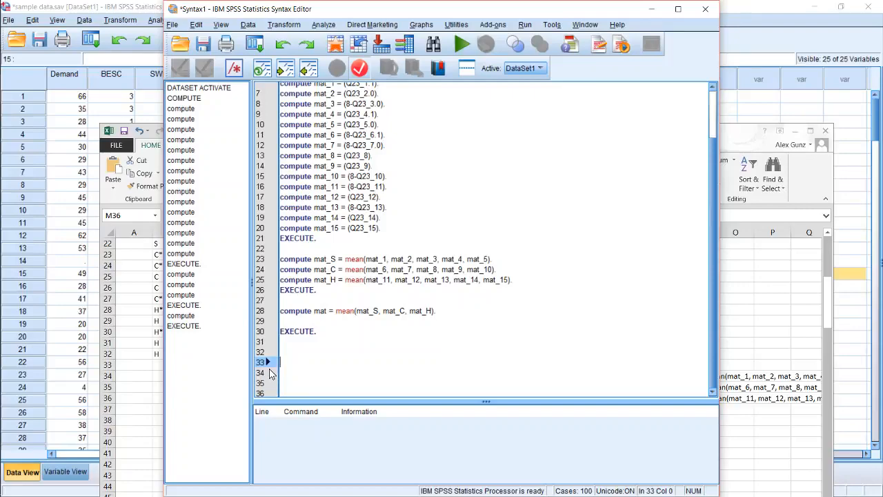
Switch to the data editor and inspect values in the BESC_first and Loyal columns
click(70, 239)
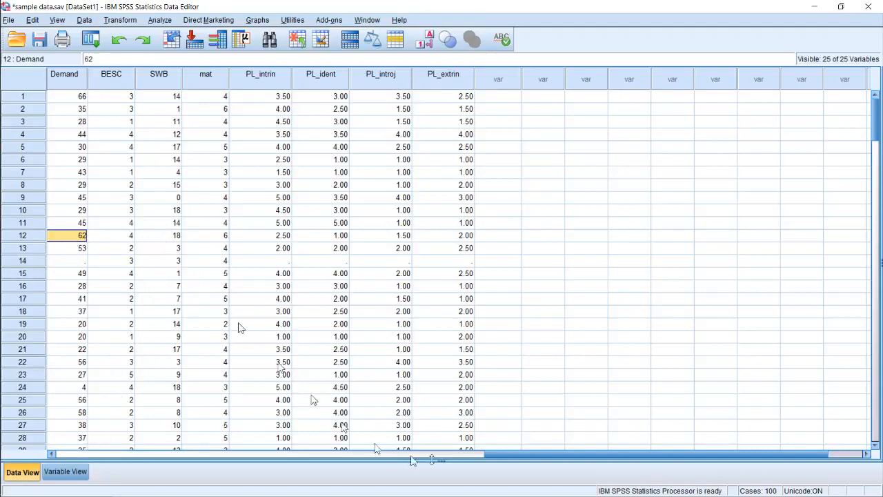
drag(516, 455, 371, 453)
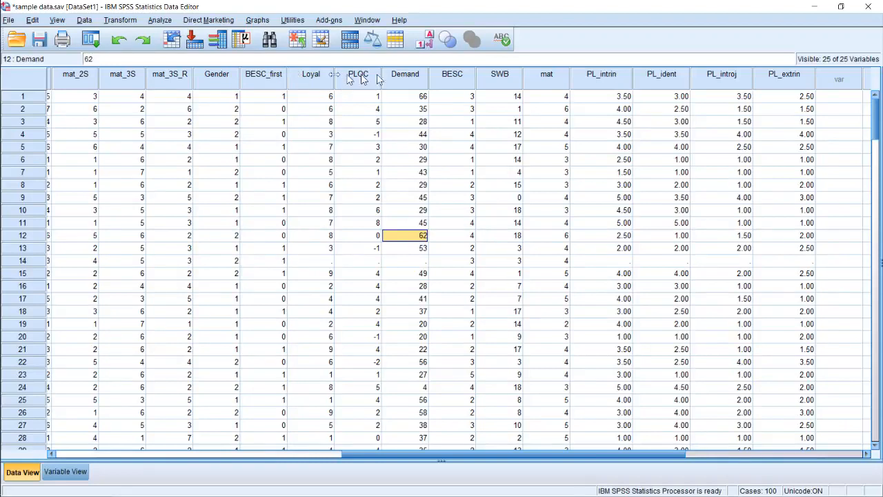
click(269, 98)
click(269, 109)
click(269, 135)
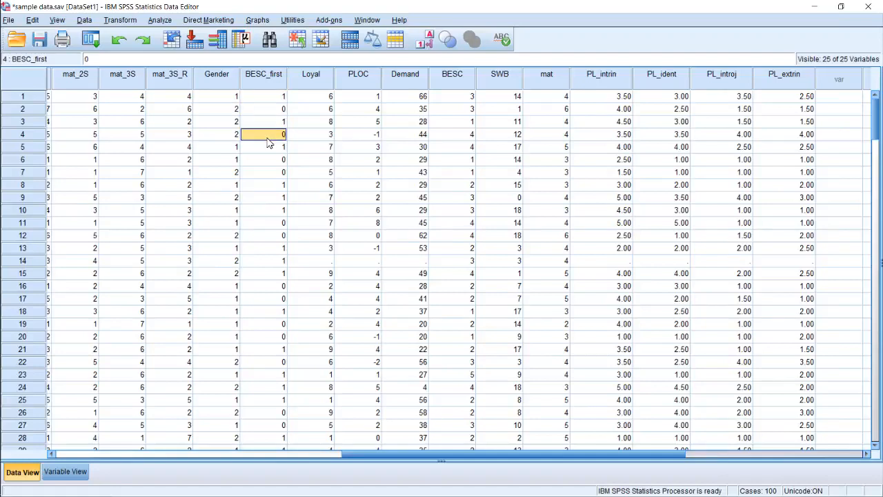
click(269, 197)
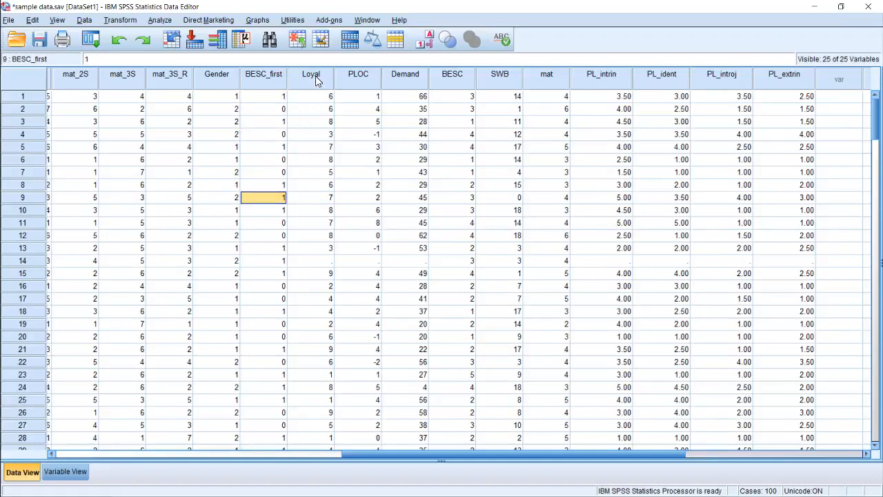
click(314, 121)
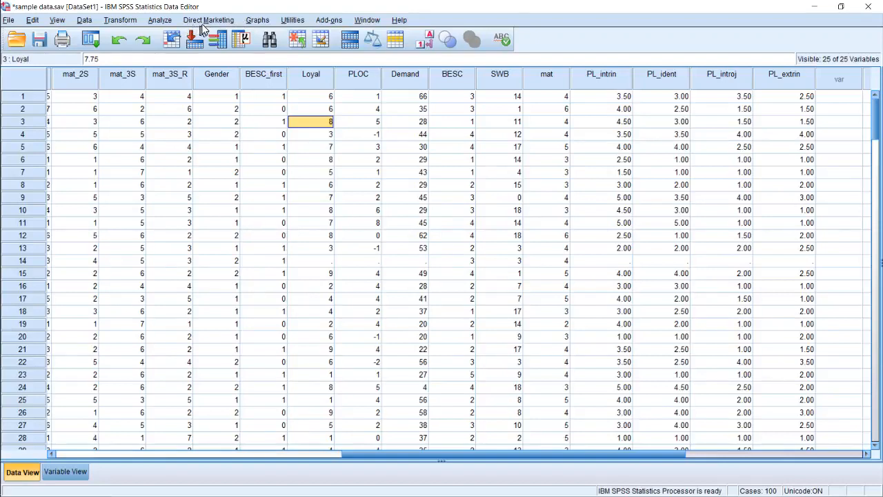
click(153, 23)
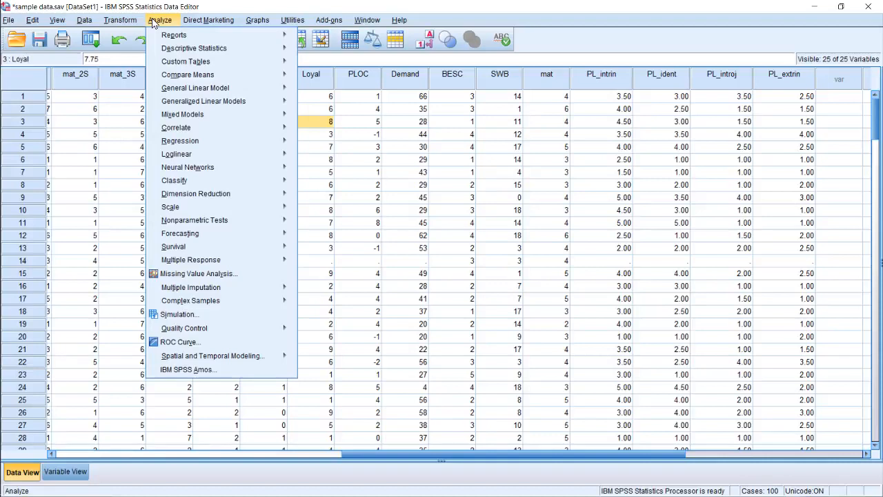
mouse_move(209, 49)
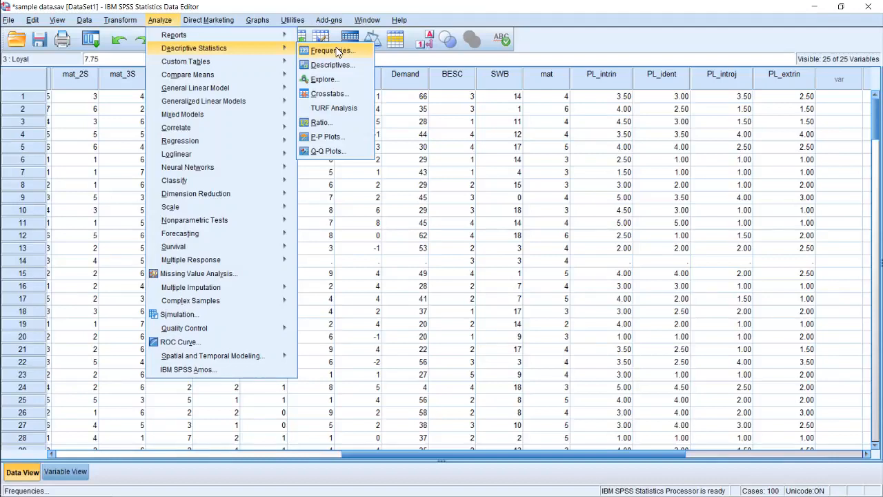
click(508, 173)
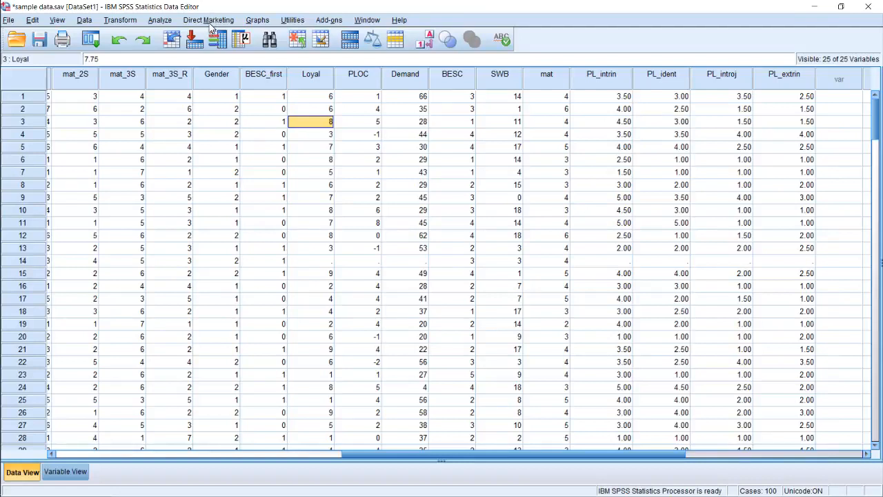
Run a Frequencies analysis on the mat variable with its frequency table displayed
click(157, 22)
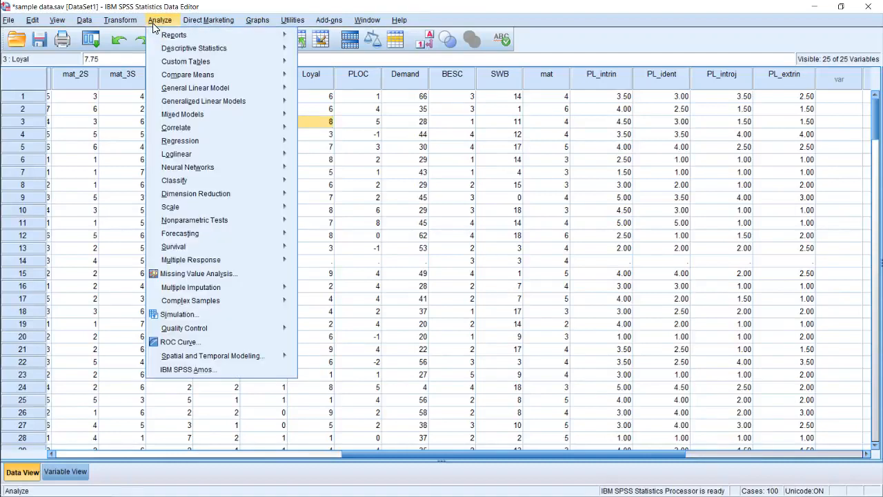
mouse_move(200, 49)
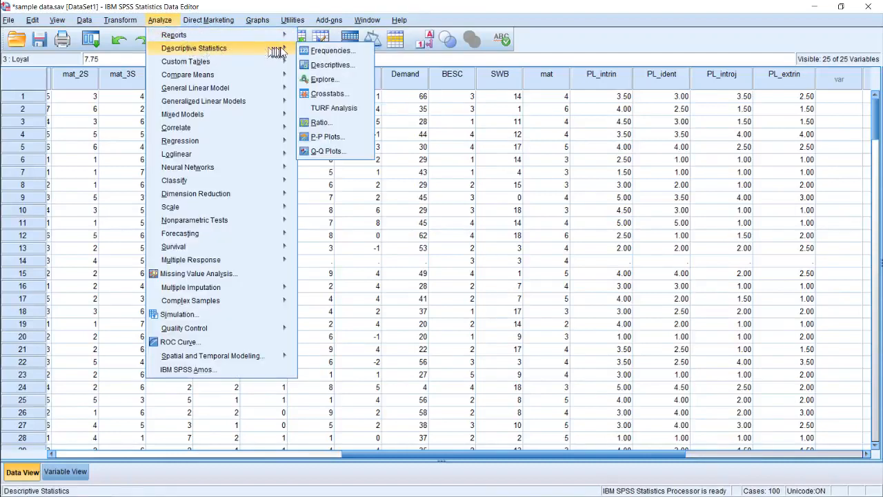
click(326, 51)
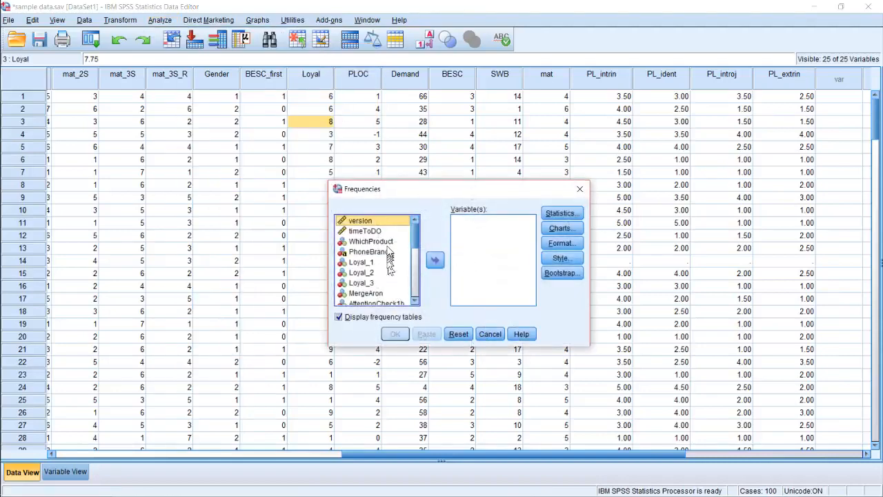
drag(415, 238, 414, 306)
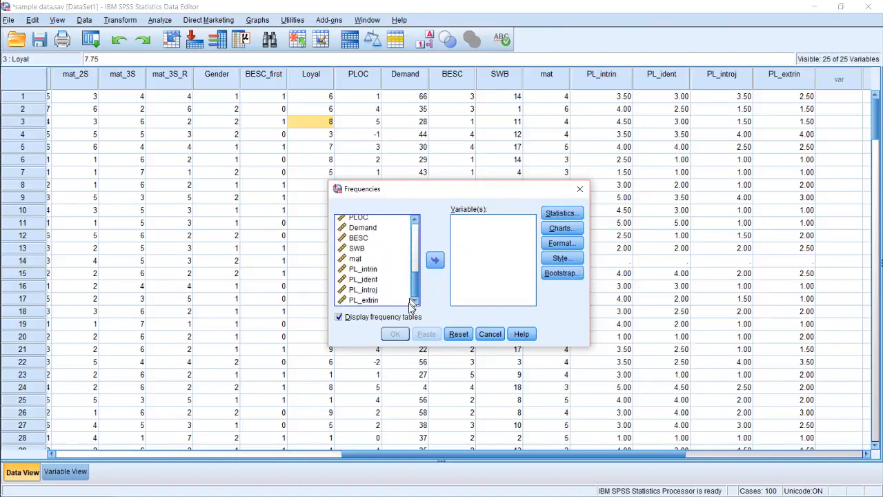
click(364, 262)
click(434, 260)
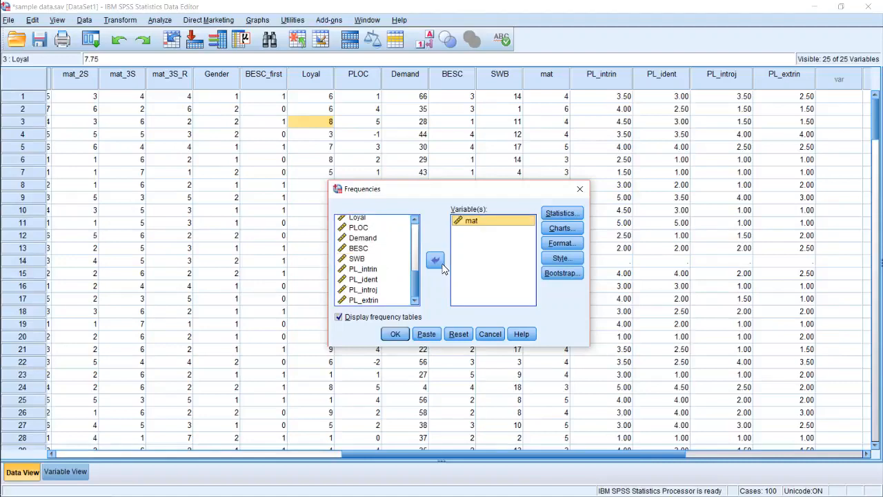
click(395, 334)
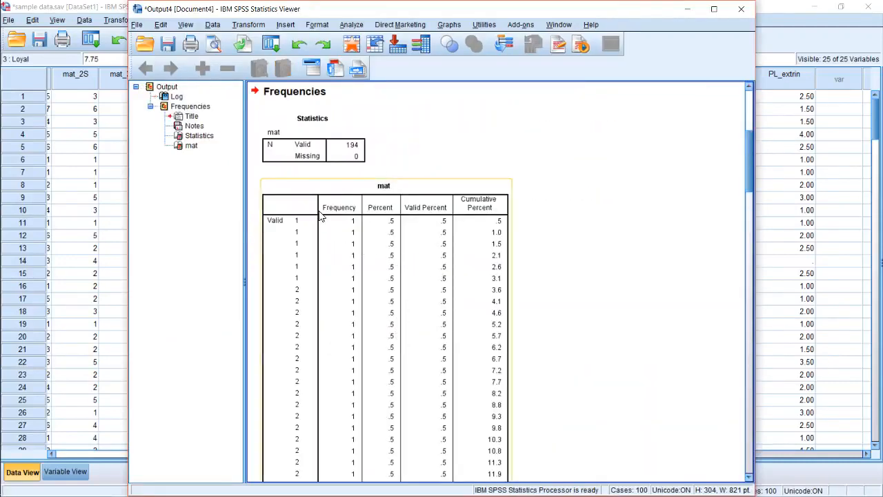
Examine the mat frequency table's values, frequencies and cumulative percents, and return to the start of the output
scroll(357, 220, down, 6)
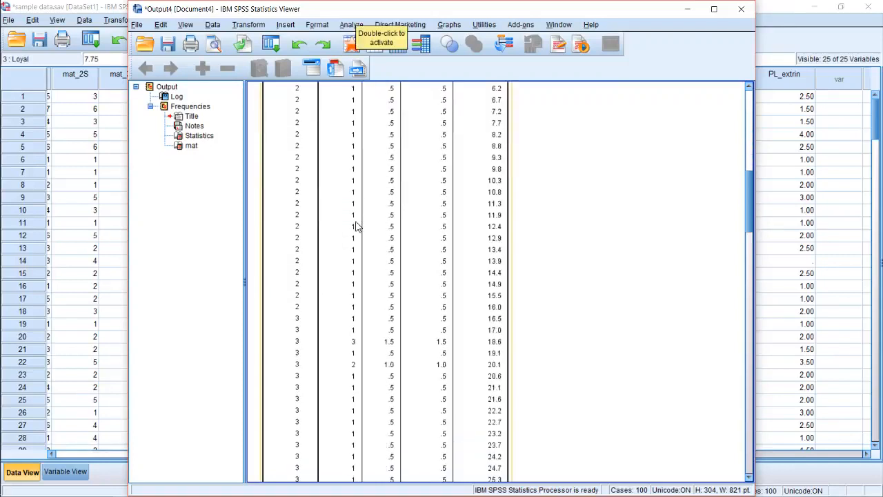
scroll(354, 221, up, 6)
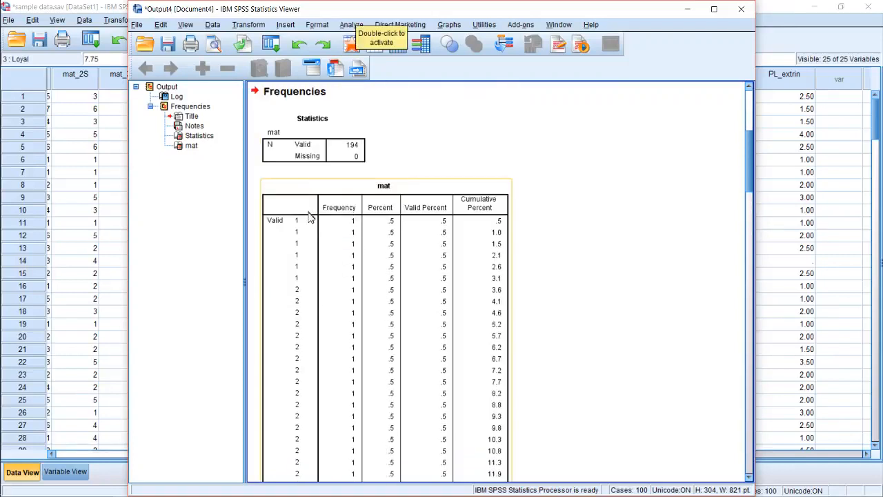
scroll(304, 238, down, 2)
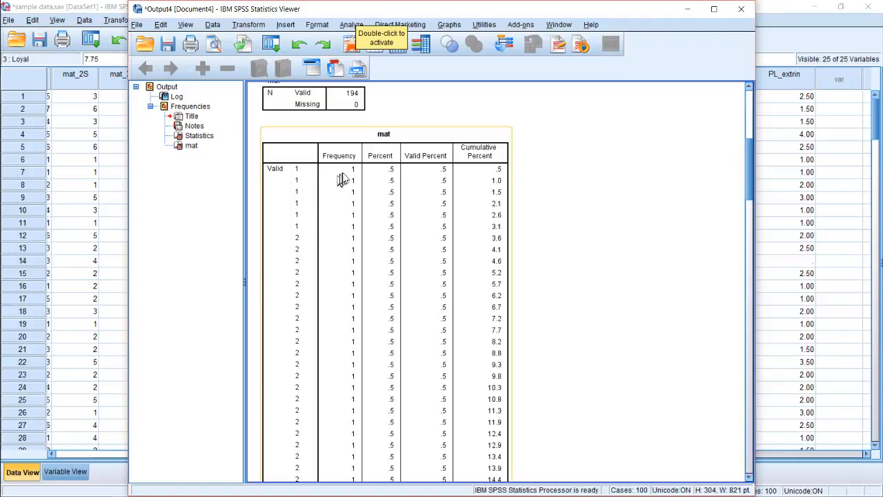
scroll(349, 200, down, 6)
scroll(348, 230, down, 3)
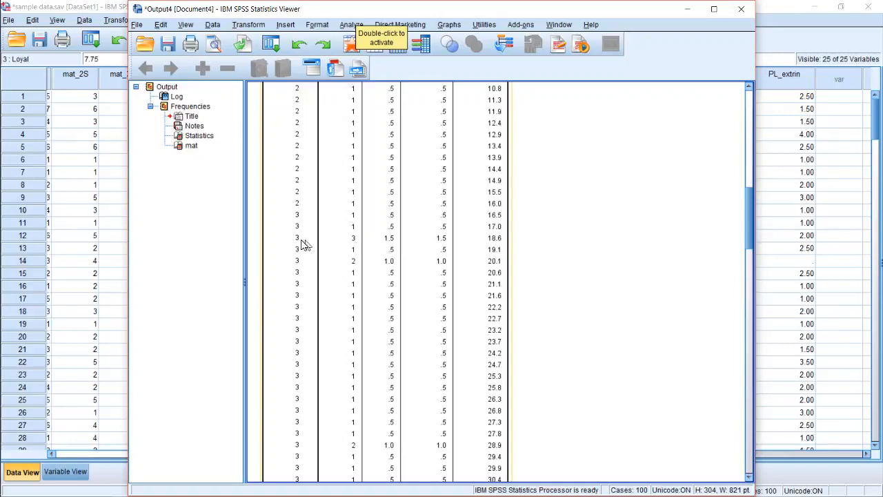
scroll(300, 247, down, 7)
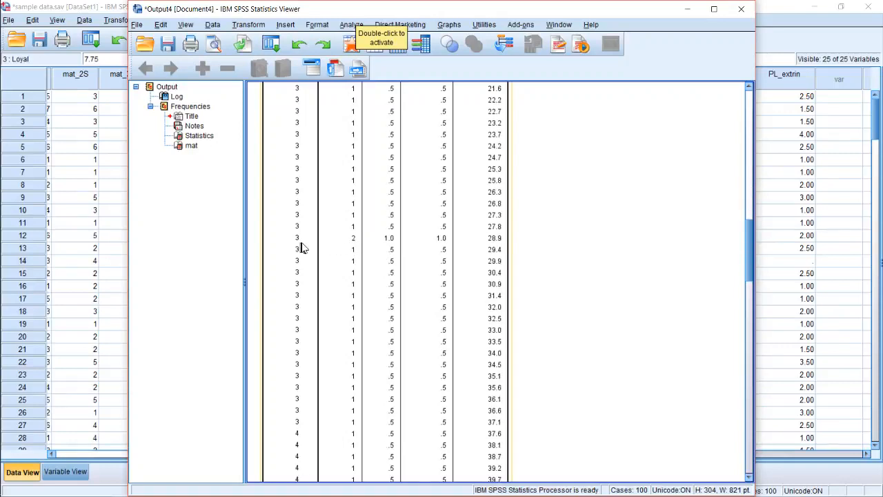
scroll(302, 247, down, 20)
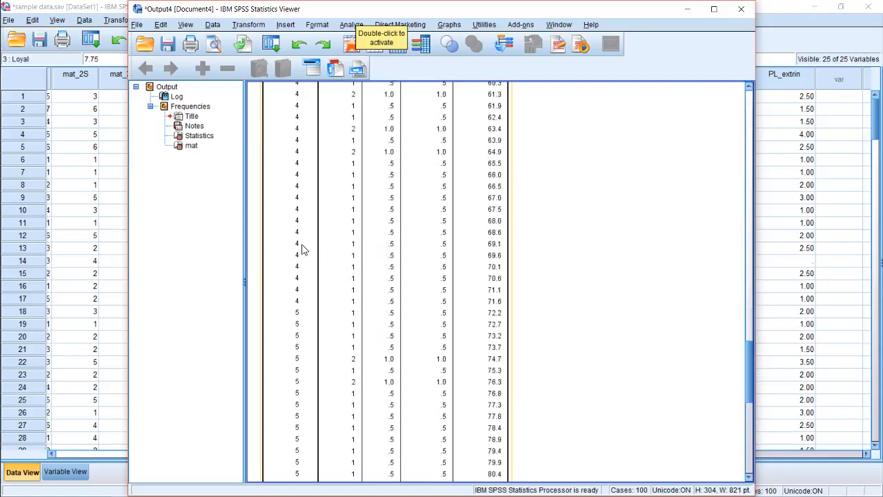
scroll(485, 208, up, 20)
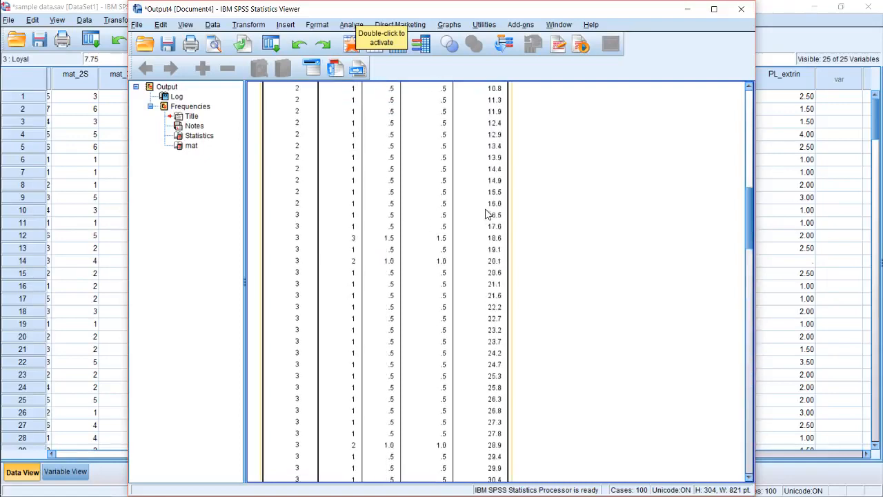
scroll(483, 218, up, 10)
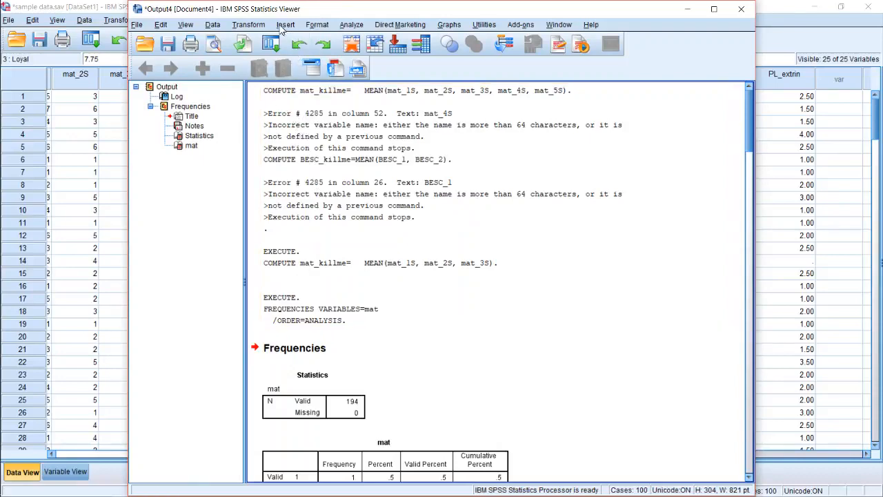
Start a Descriptives analysis from the output viewer and add mat as an analysis variable
click(213, 25)
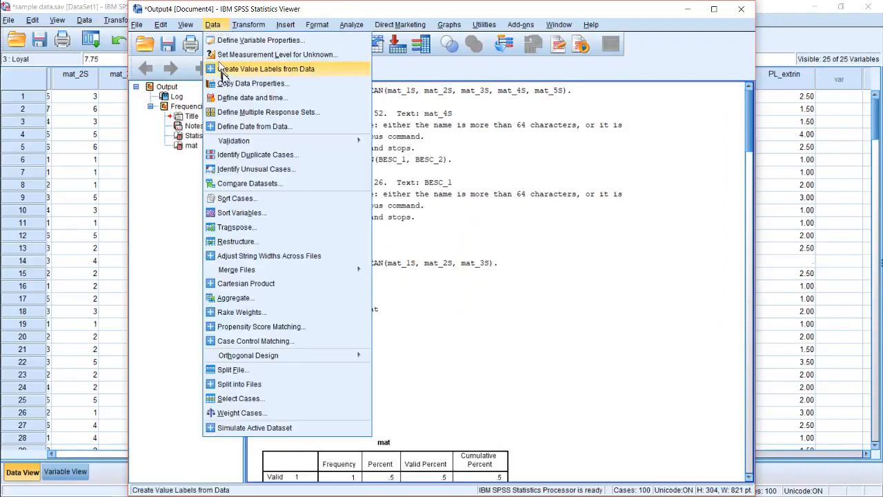
click(250, 26)
mouse_move(225, 31)
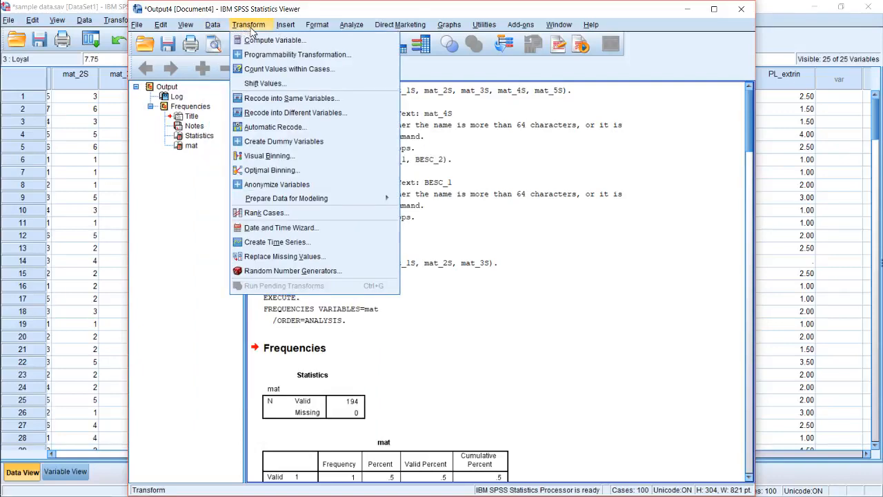
mouse_move(252, 29)
mouse_move(353, 27)
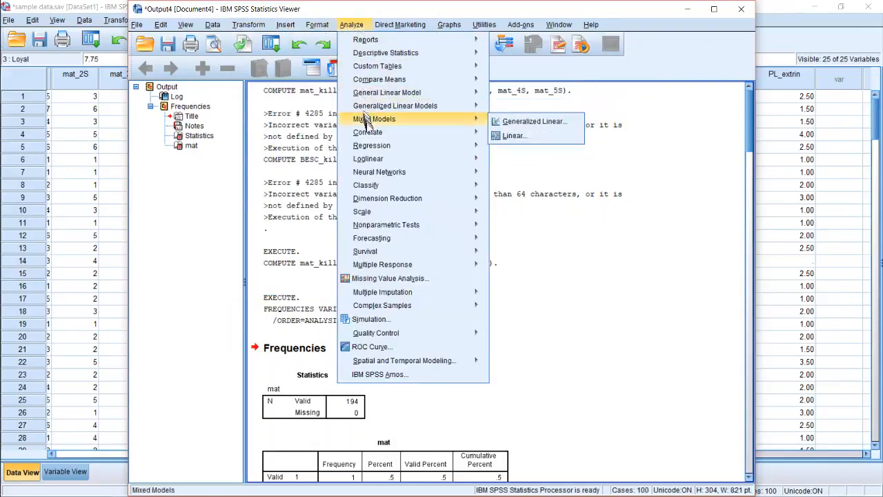
mouse_move(369, 137)
mouse_move(421, 54)
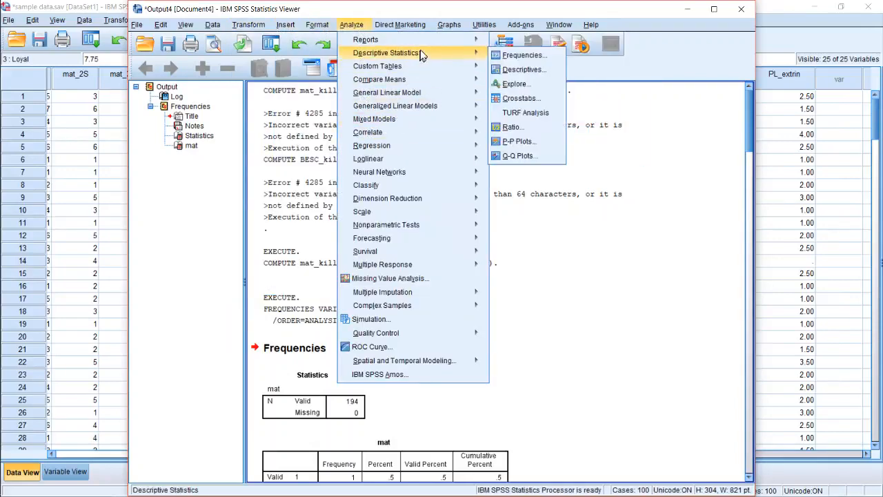
click(540, 72)
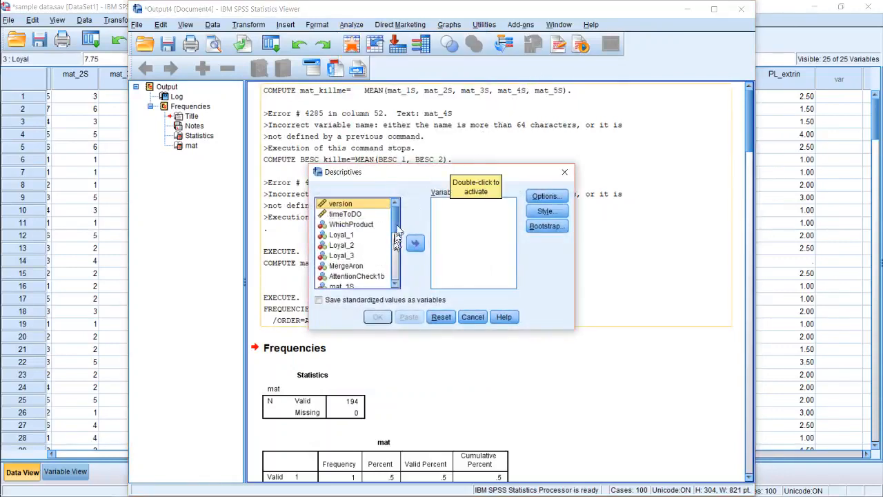
scroll(397, 241, down, 5)
click(359, 242)
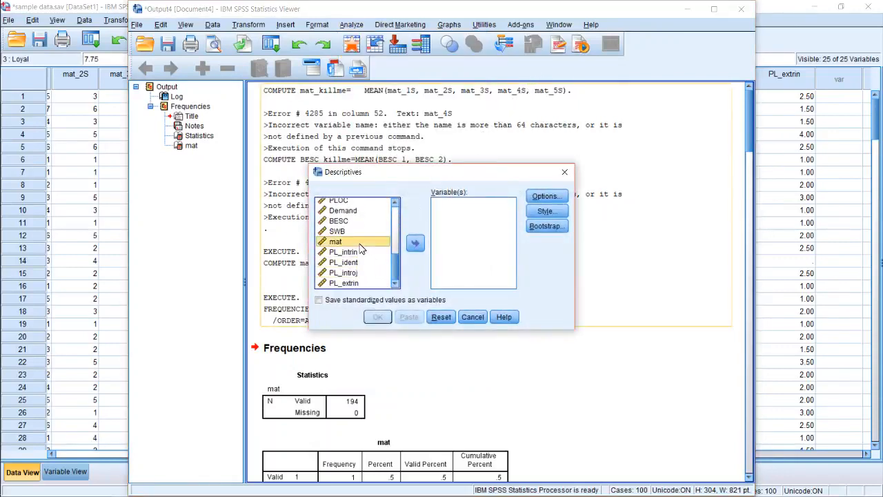
click(419, 247)
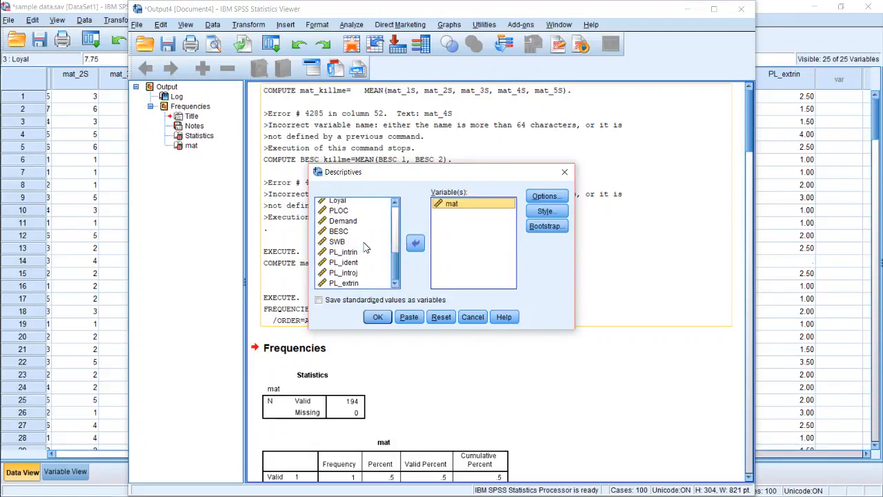
Add BESC, SWB and PLOC to the Descriptives variables and check which statistics the options offer
click(349, 234)
click(414, 242)
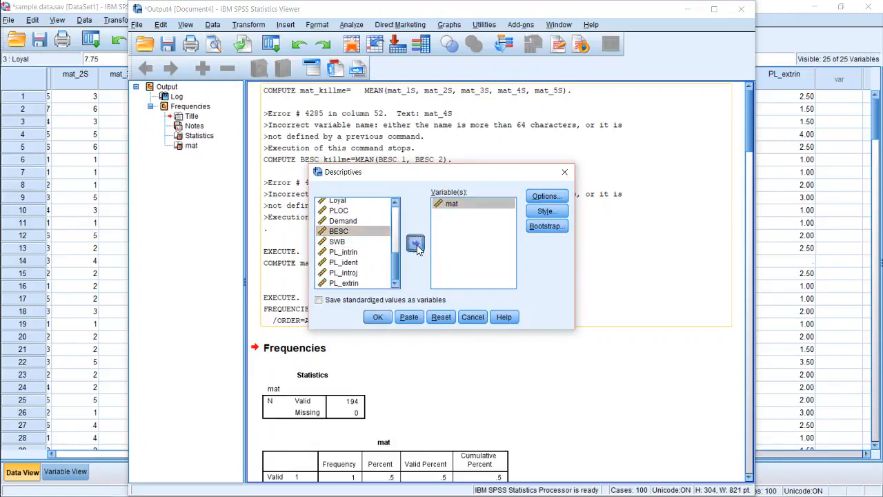
click(358, 252)
click(365, 244)
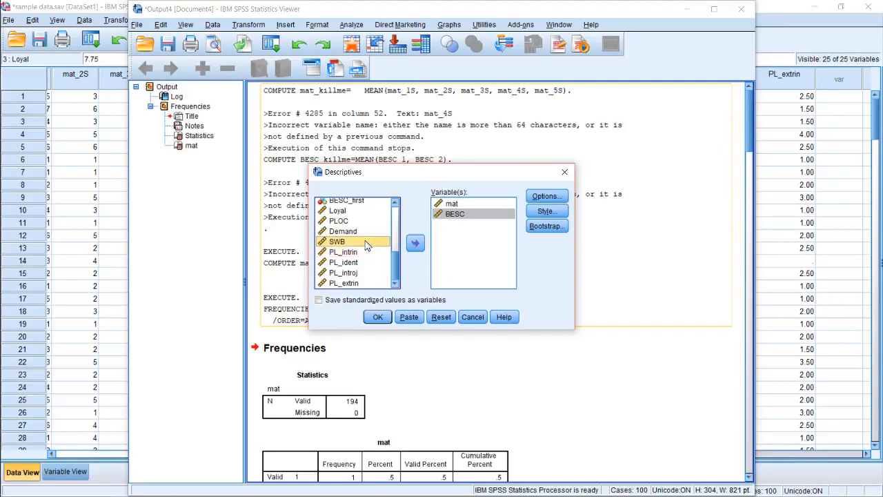
click(415, 246)
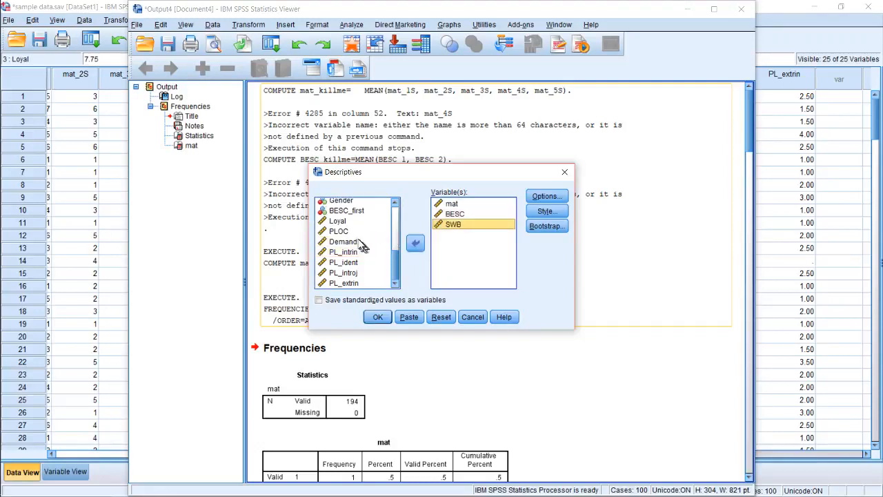
click(345, 232)
click(415, 244)
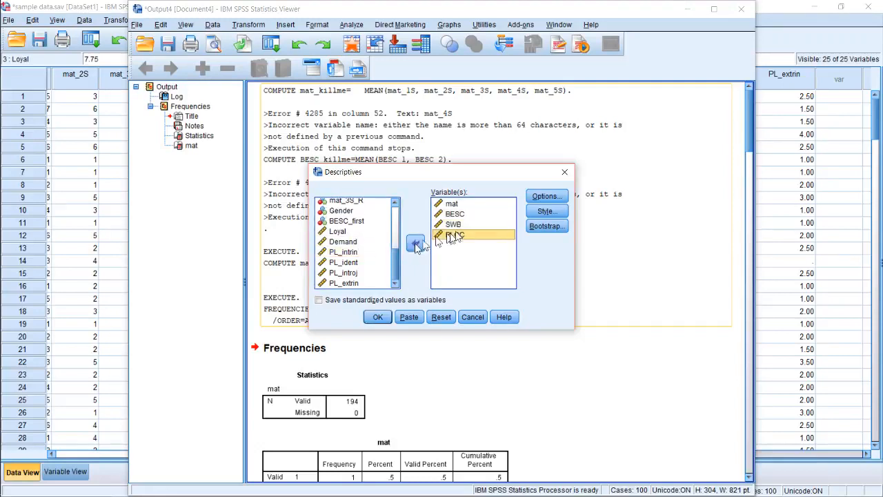
click(546, 196)
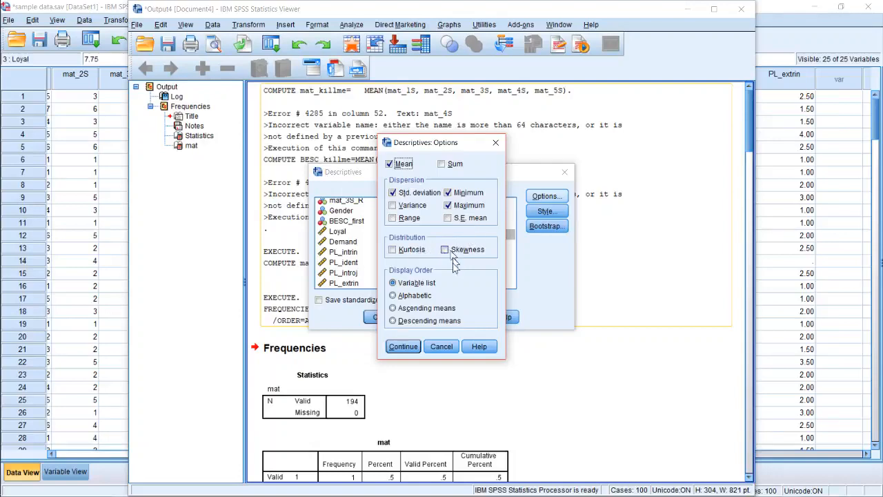
click(436, 347)
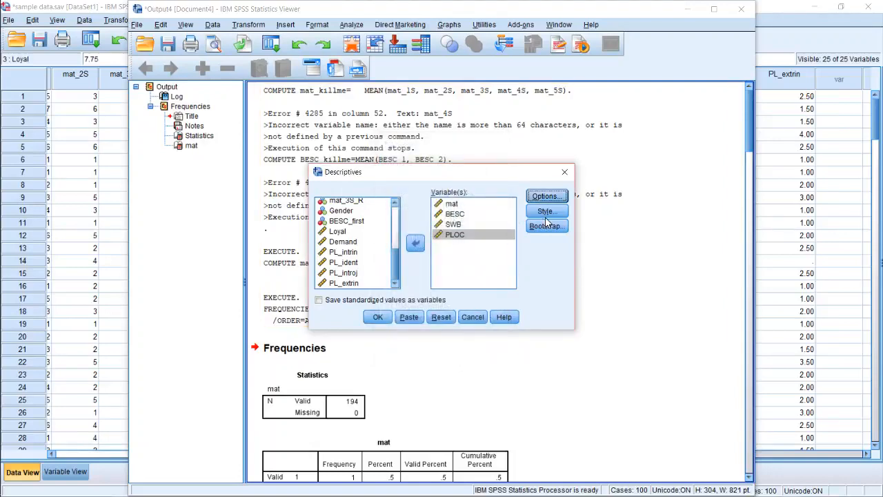
Check the table style options without changing them, and run the Descriptives analysis on mat, BESC, SWB and PLOC
click(545, 212)
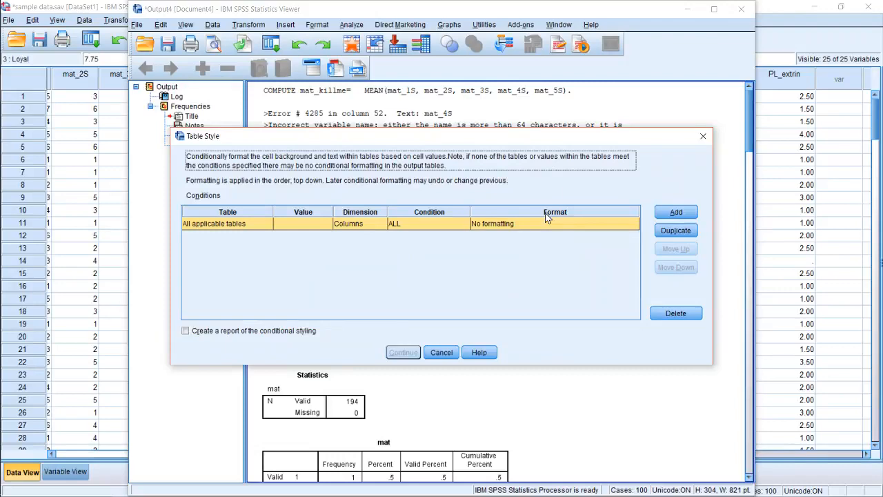
click(703, 137)
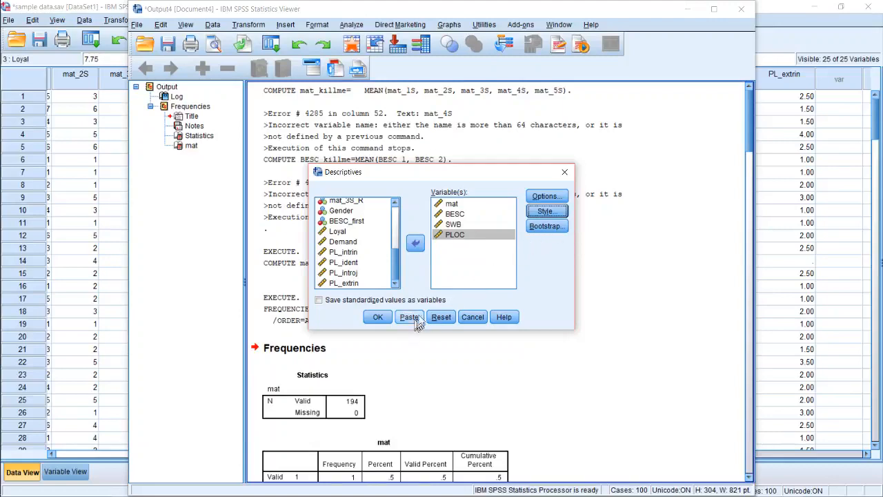
click(376, 320)
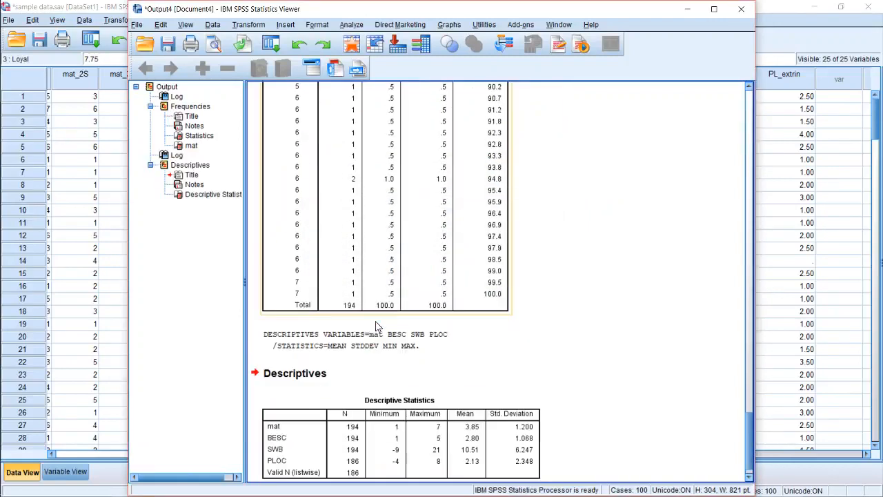
scroll(492, 361, down, 2)
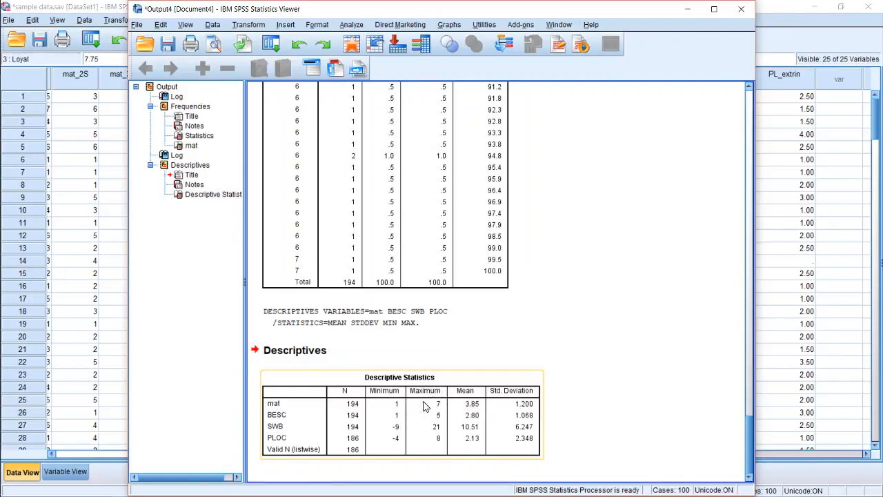
click(568, 405)
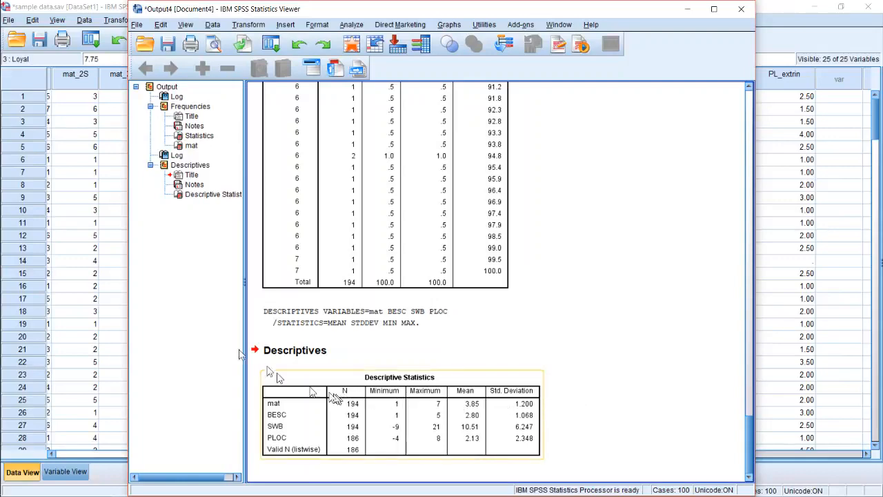
Look over the mat_3S_R and Gender columns in the data editor, and return to the output viewer
click(101, 251)
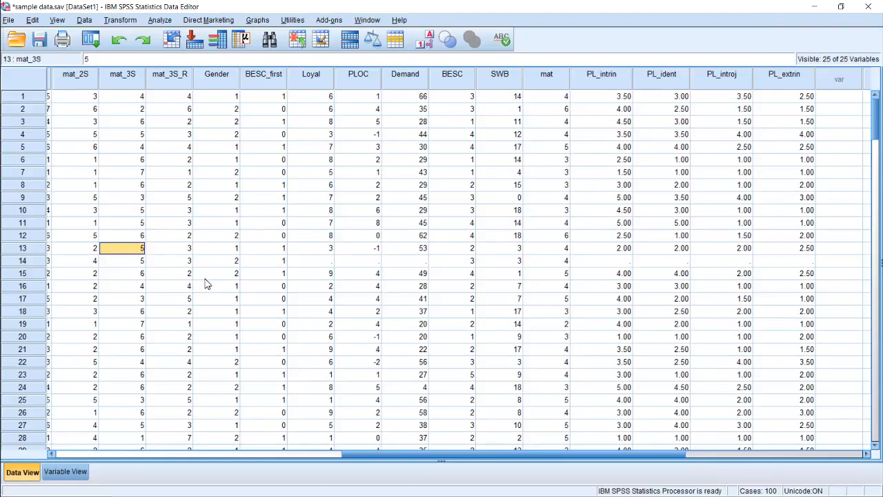
drag(188, 112, 169, 432)
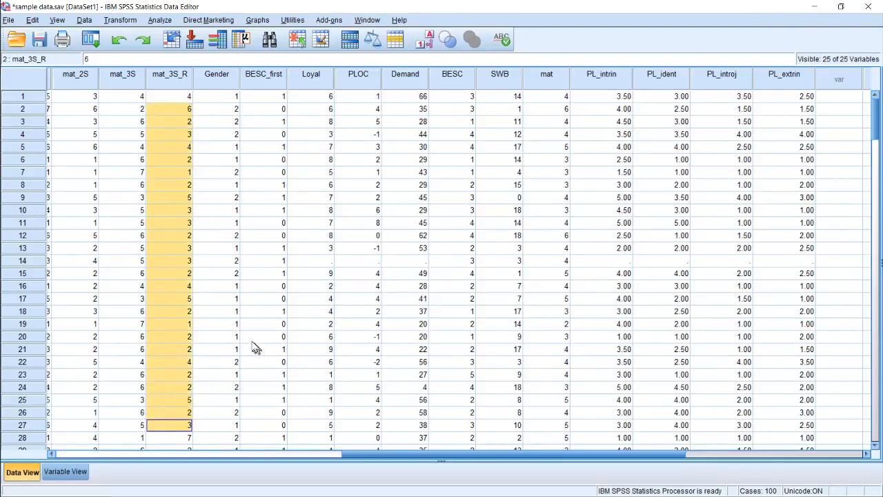
click(233, 328)
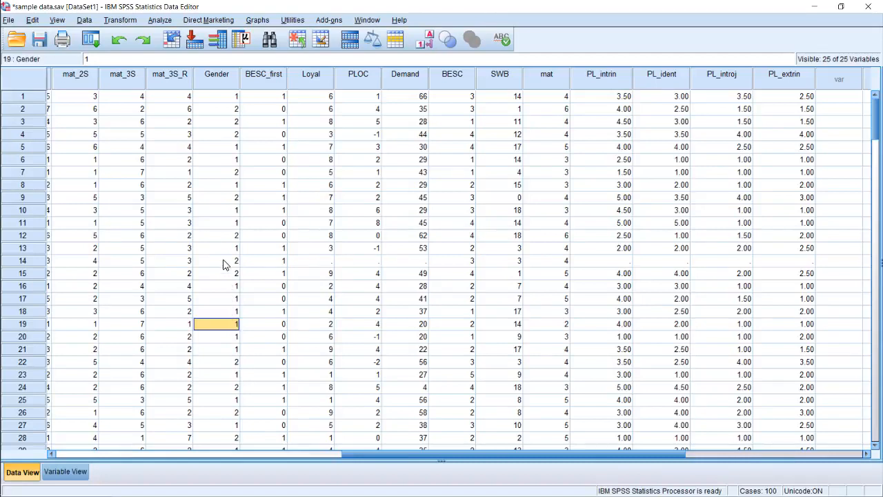
mouse_move(3, 181)
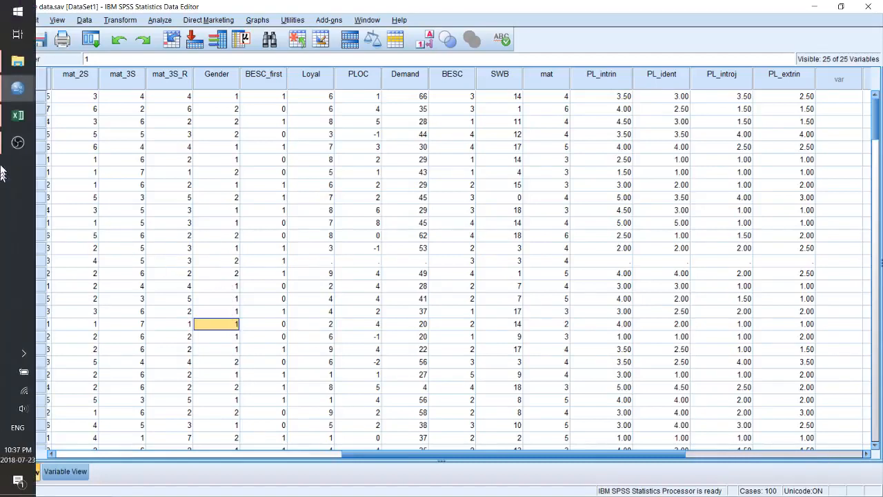
mouse_move(17, 97)
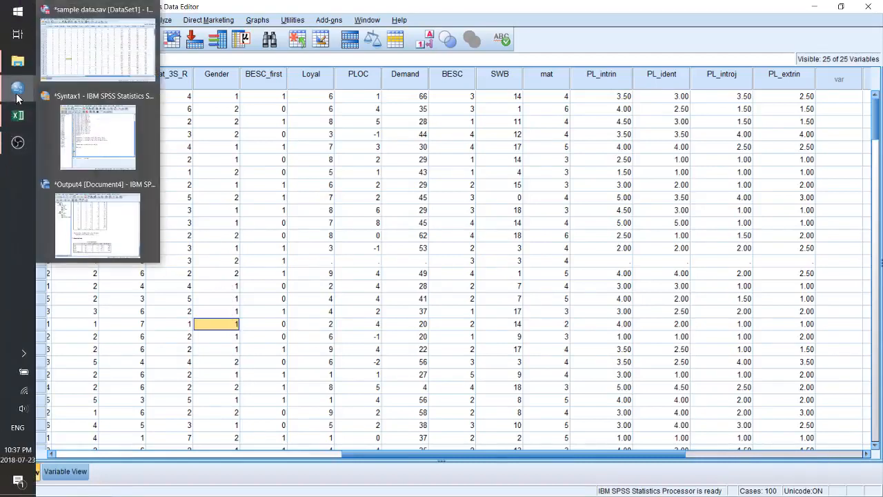
mouse_move(118, 156)
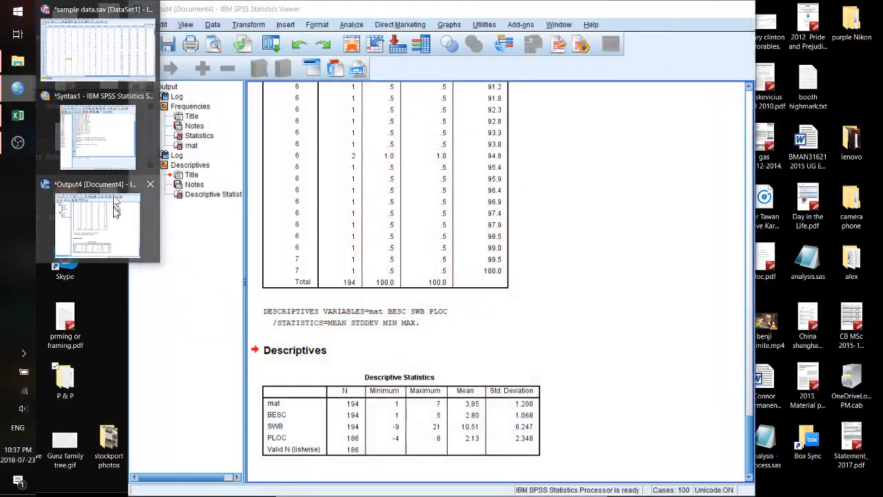
click(116, 212)
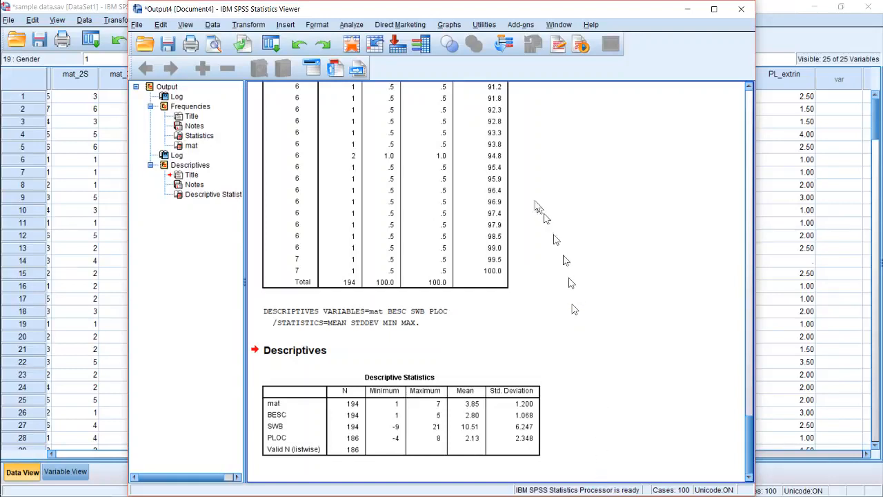
Start a Reliability Analysis from the output viewer
click(261, 26)
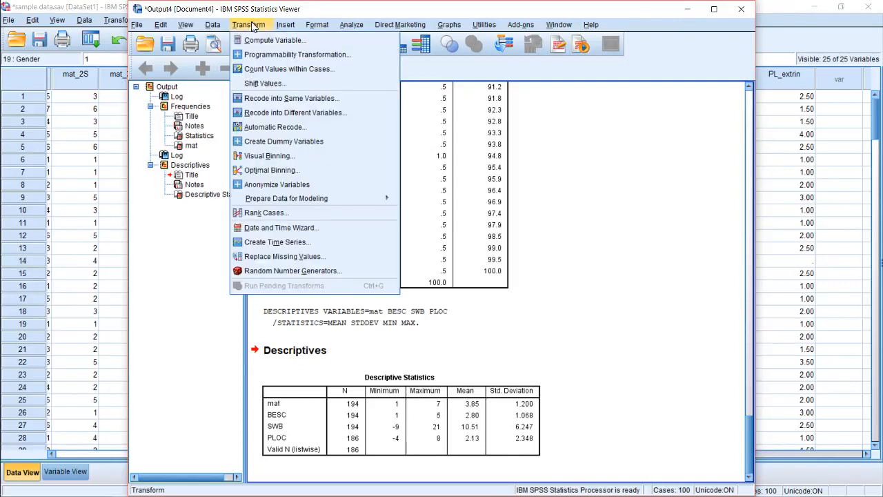
mouse_move(351, 25)
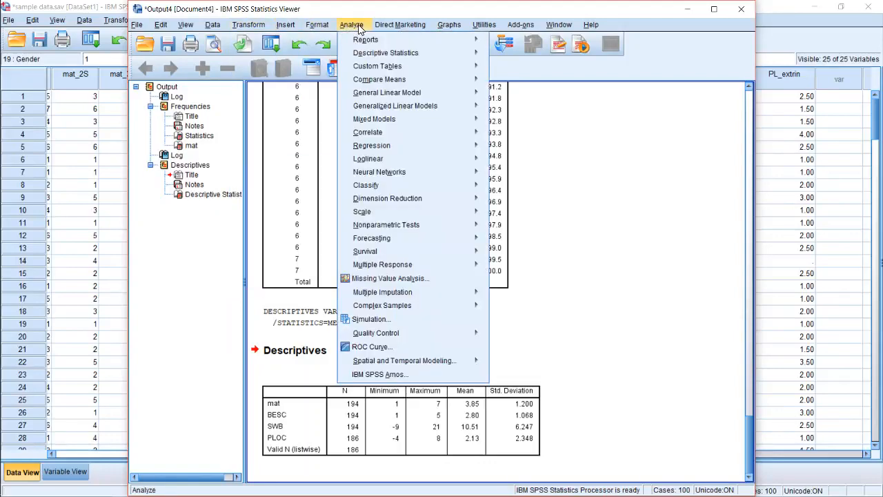
mouse_move(387, 131)
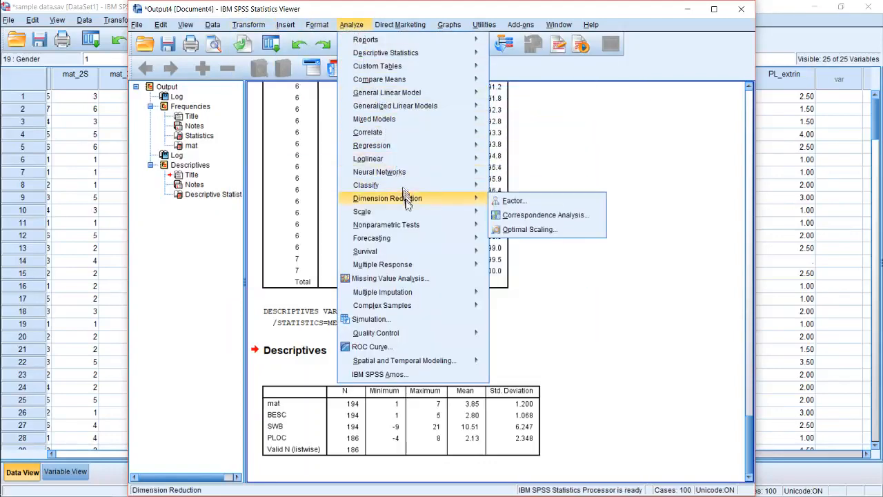
mouse_move(414, 206)
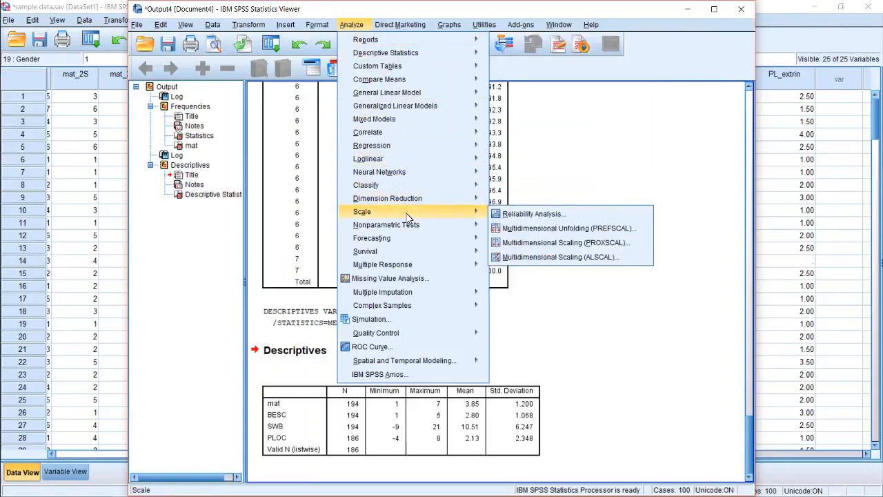
click(533, 214)
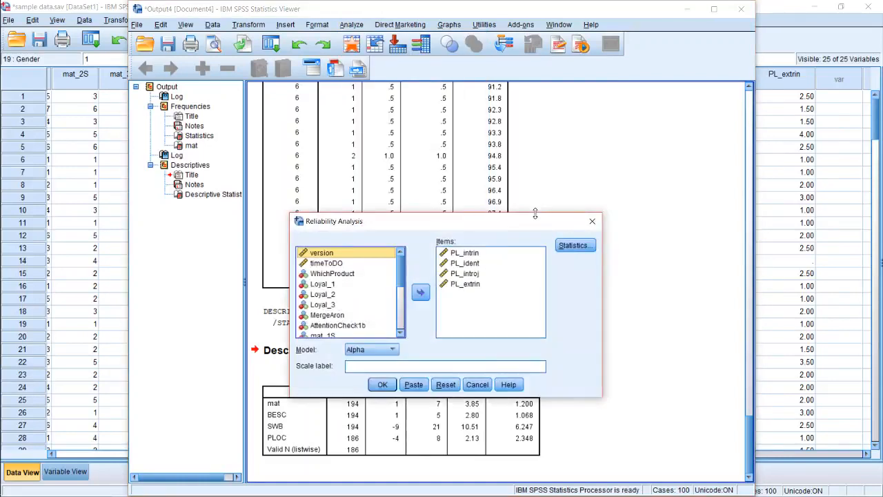
scroll(344, 297, down, 5)
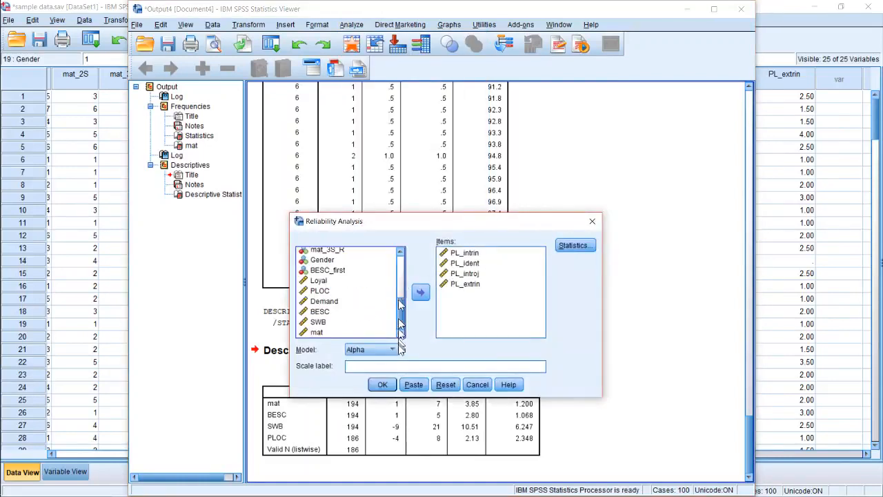
click(339, 312)
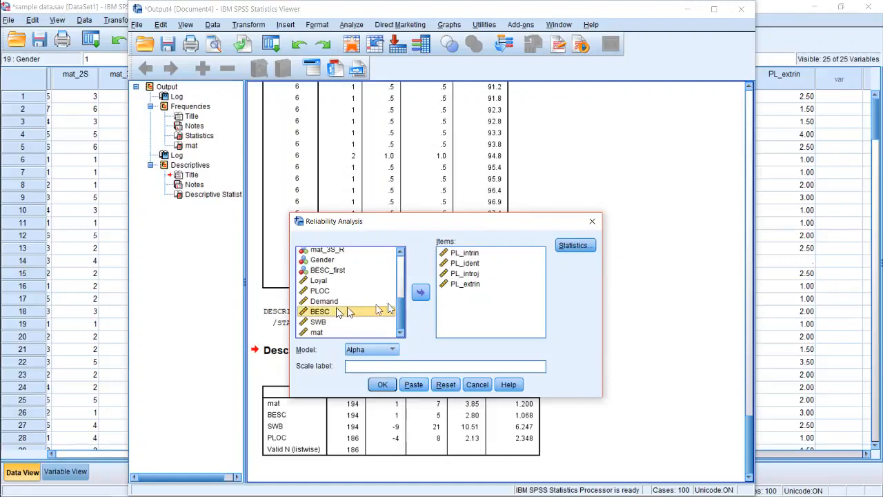
click(420, 291)
click(420, 292)
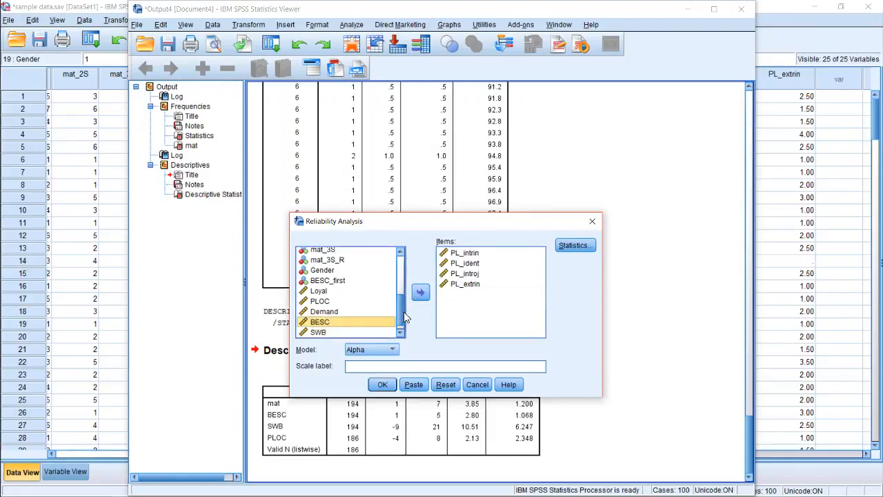
Review the available mat_1S, mat_2S and mat_3S variables and the PL items already listed for the reliability analysis
scroll(403, 316, down, 1)
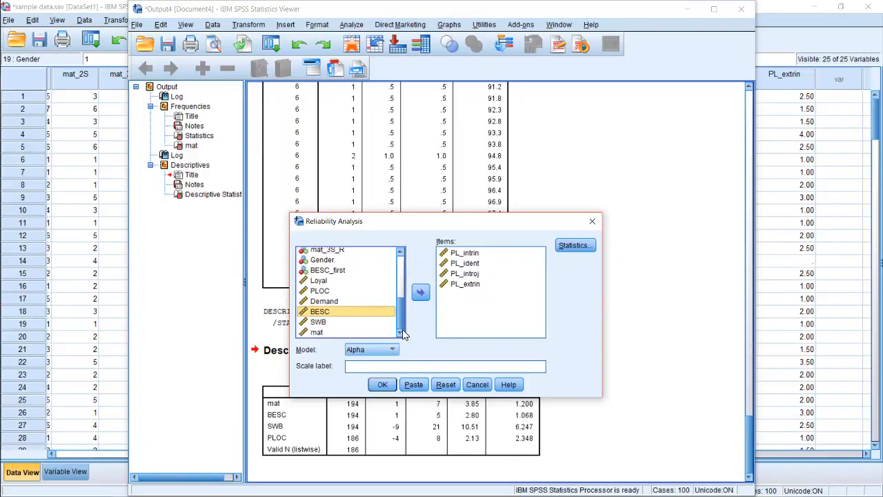
scroll(404, 279, up, 3)
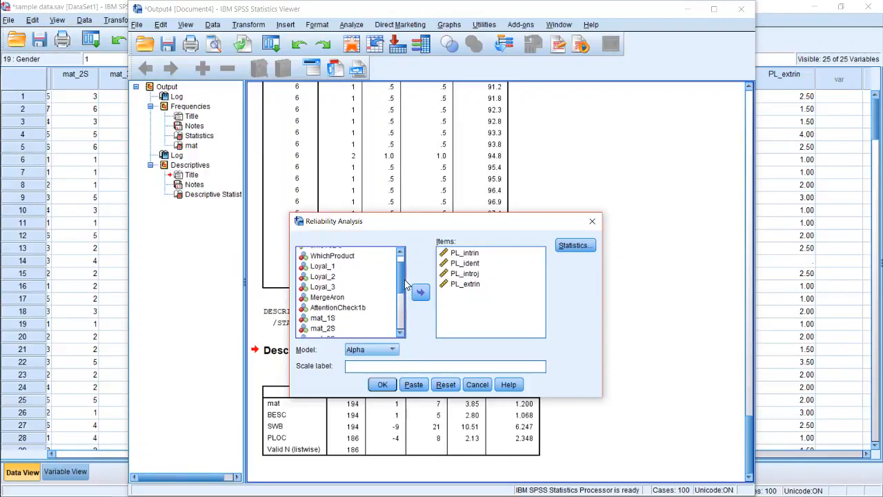
scroll(405, 283, down, 4)
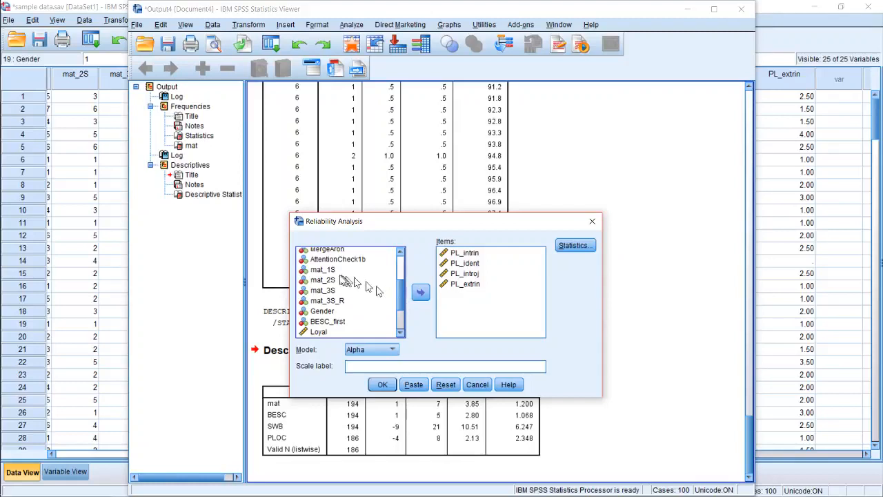
click(334, 269)
click(335, 280)
click(335, 290)
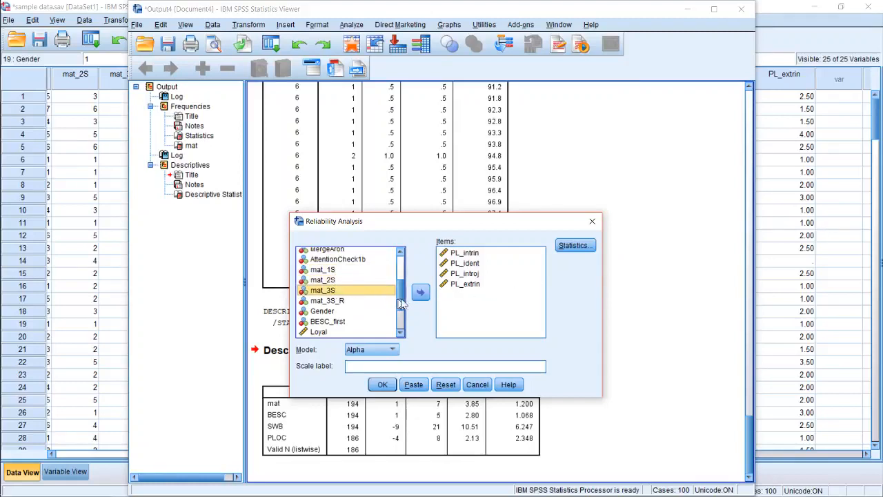
click(448, 285)
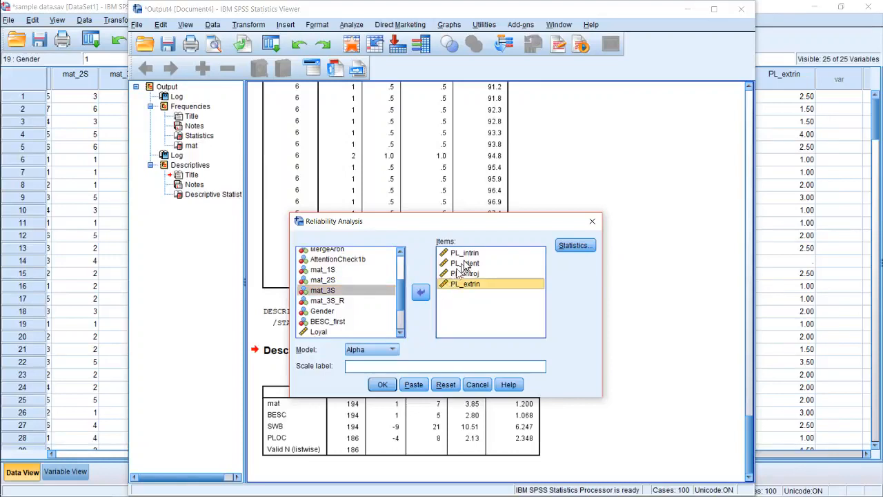
click(464, 263)
click(465, 253)
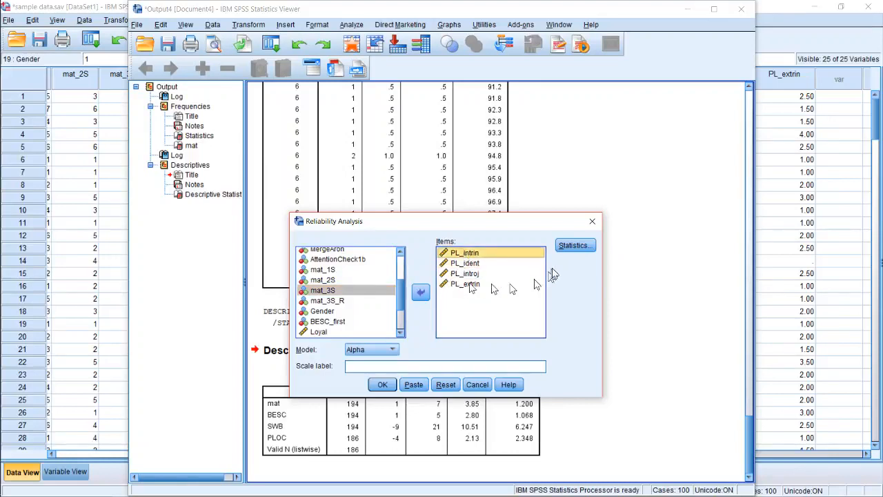
Enable the scale if item deleted descriptives and paste the reliability analysis of the four PL items as syntax
click(573, 245)
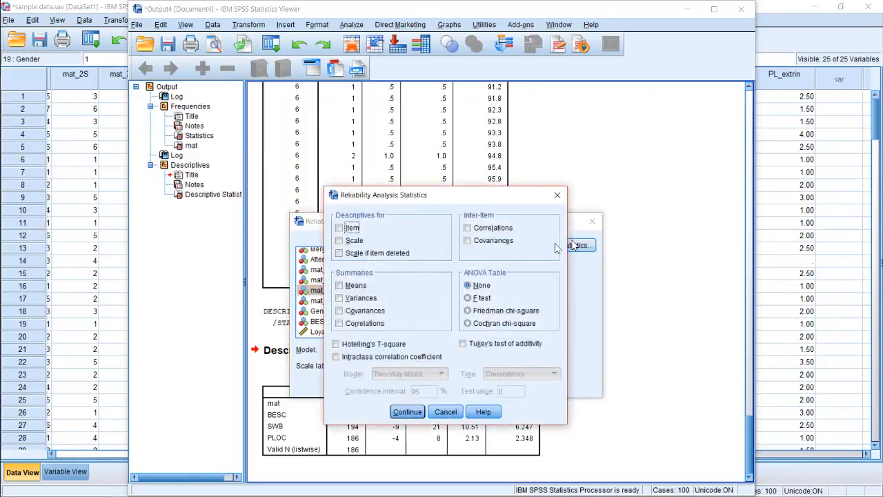
click(396, 256)
click(396, 256)
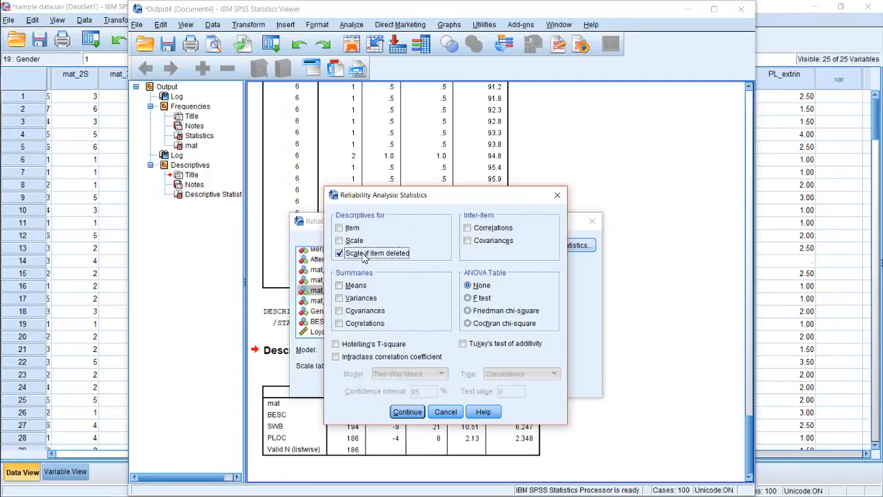
click(407, 412)
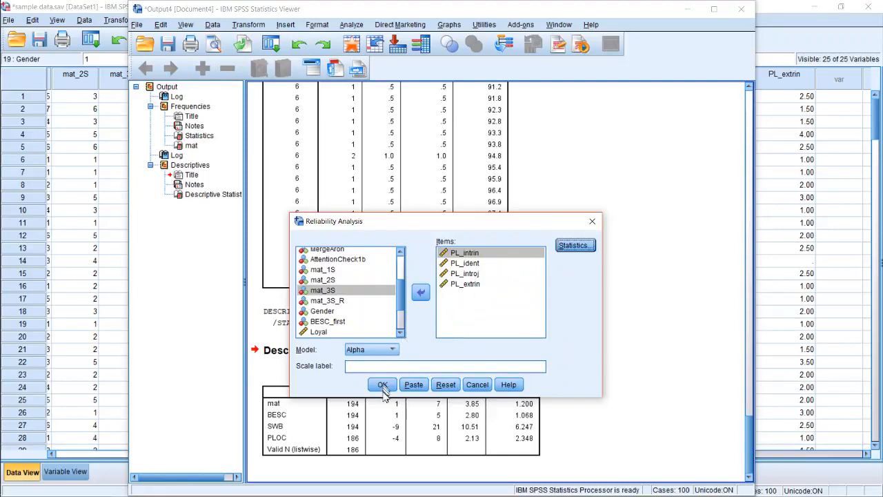
click(413, 384)
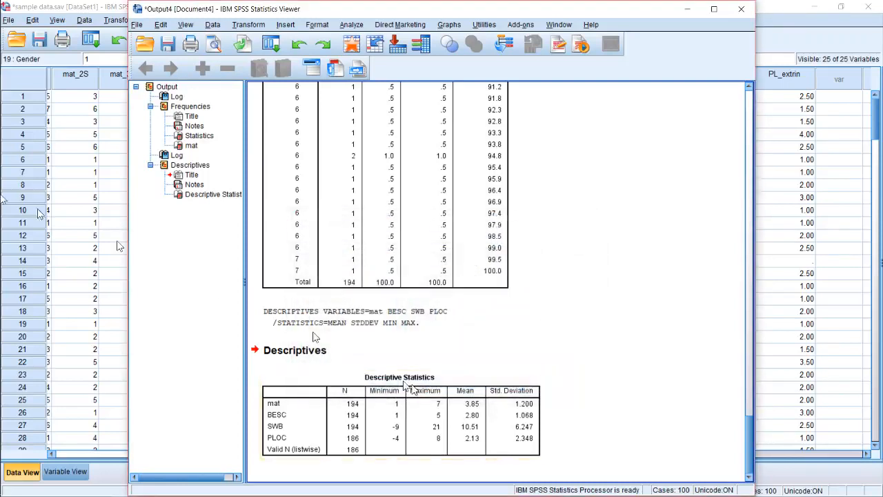
Switch to the syntax editor and examine the pasted RELIABILITY command and its list of variables
mouse_move(19, 114)
mouse_move(18, 91)
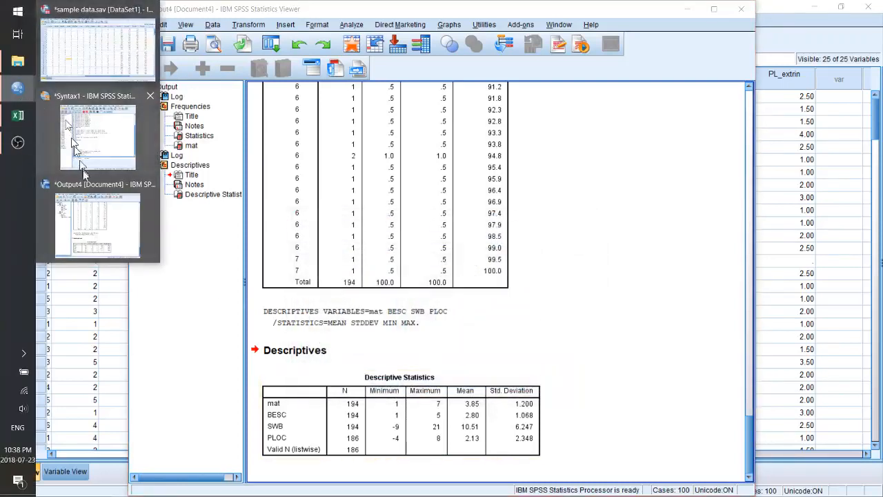
click(103, 152)
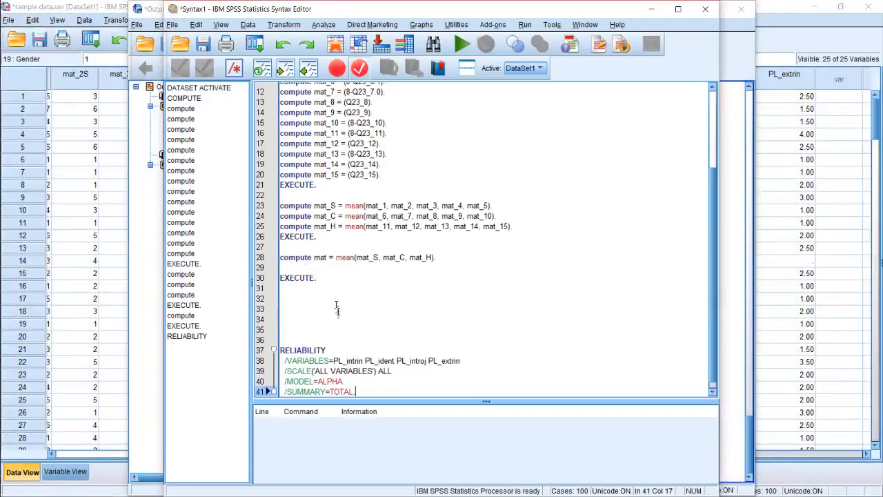
click(337, 308)
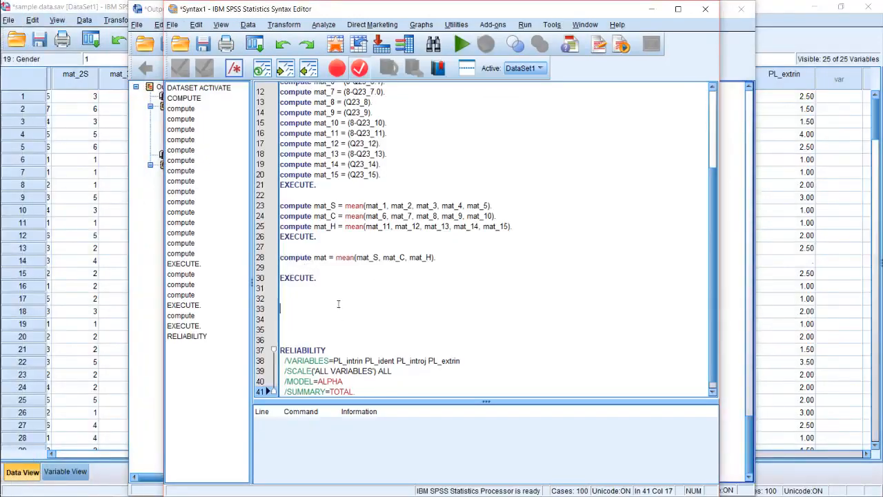
click(326, 360)
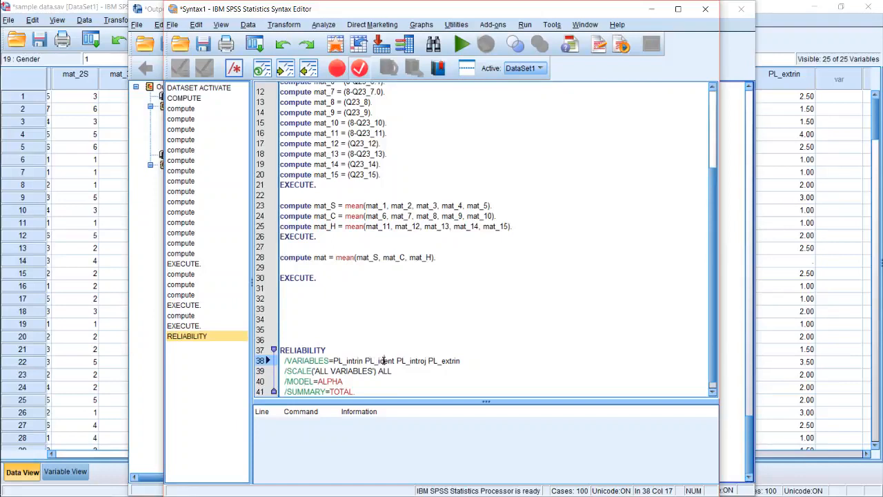
click(439, 360)
Run the whole RELIABILITY command for the four PL items from the syntax editor
click(308, 392)
key(End)
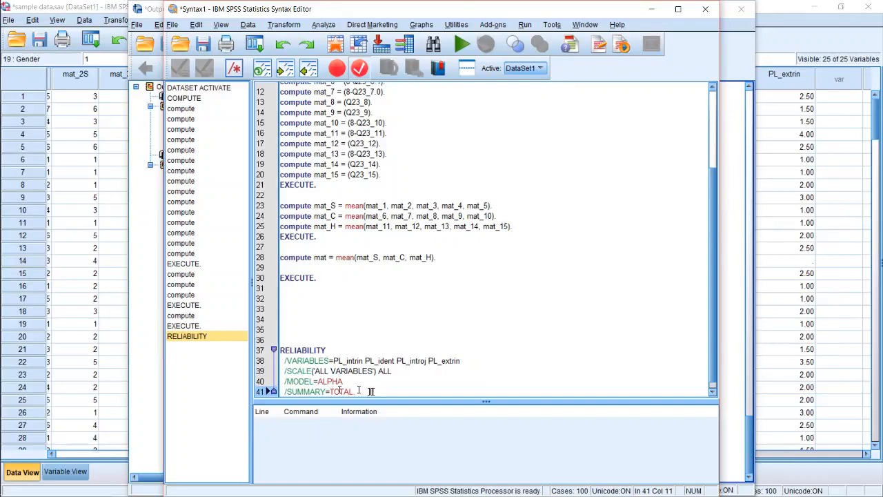
drag(309, 387, 279, 349)
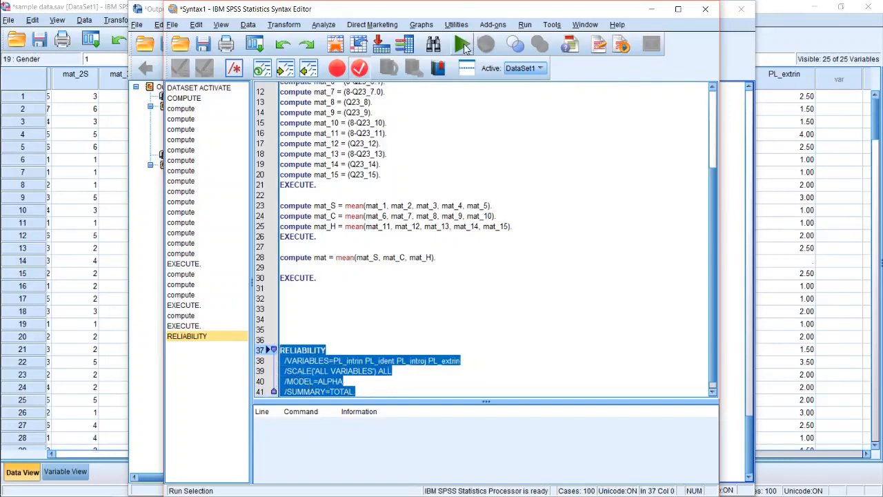
click(462, 44)
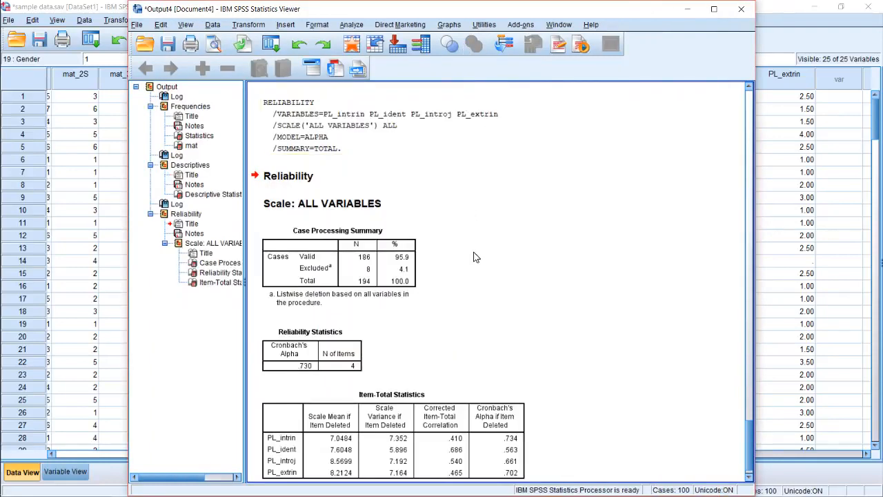
Examine Cronbach's Alpha in the Reliability Statistics table and the item-deleted values in the Item-Total Statistics table
scroll(455, 269, down, 1)
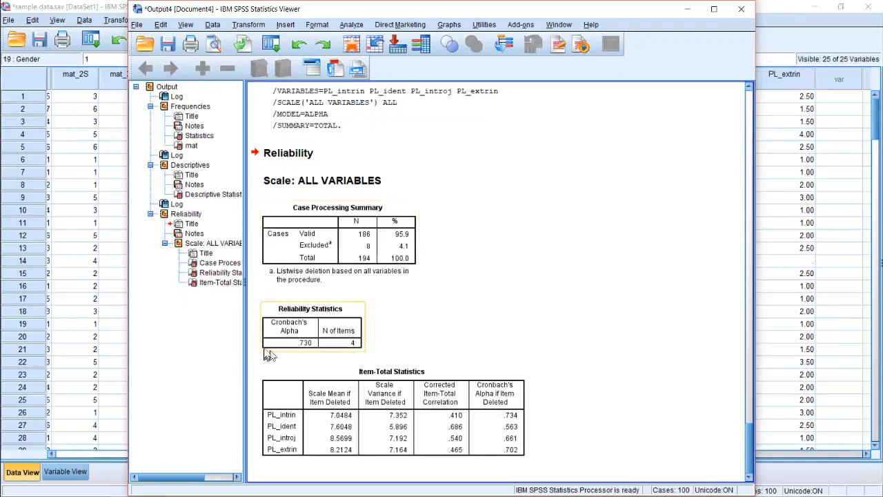
click(298, 348)
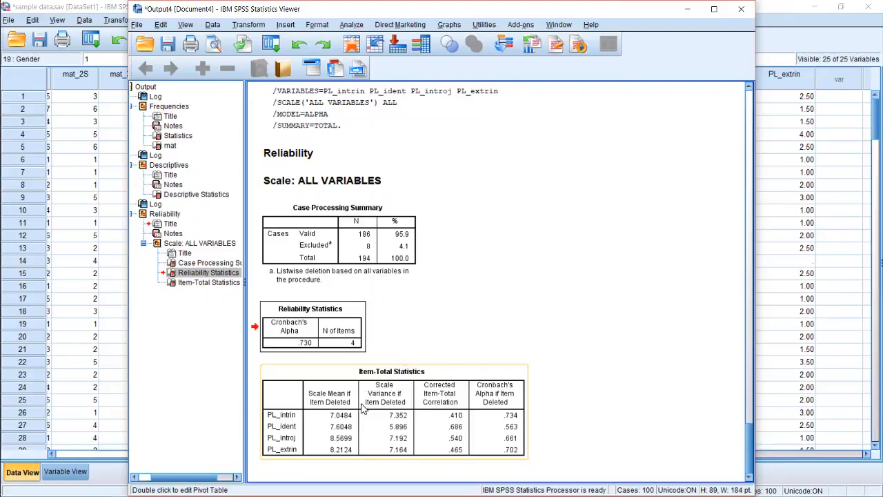
click(369, 433)
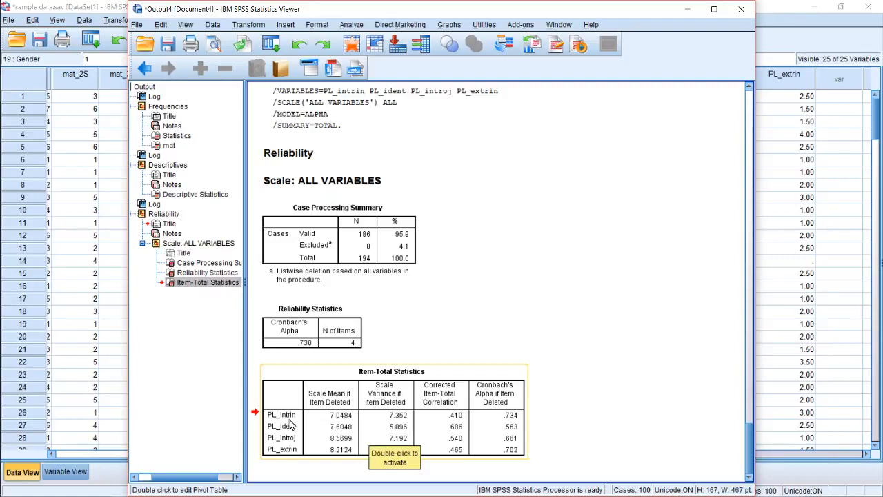
click(349, 443)
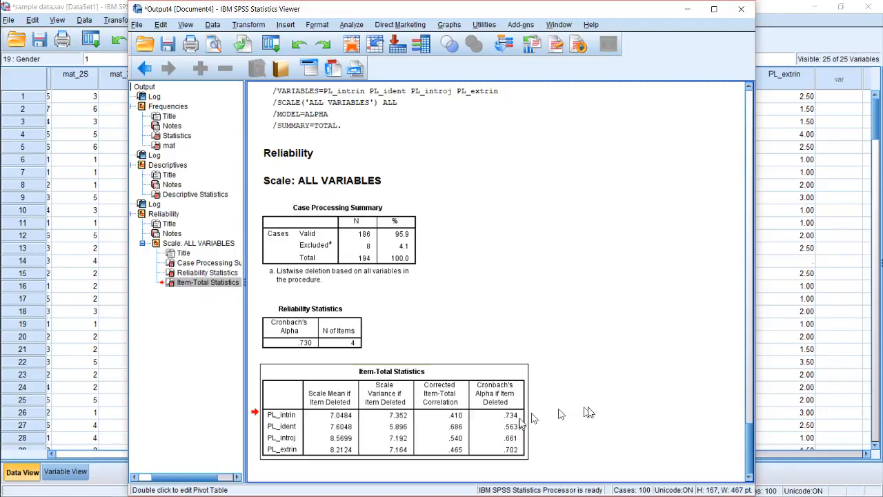
scroll(563, 452, up, 1)
scroll(552, 438, down, 1)
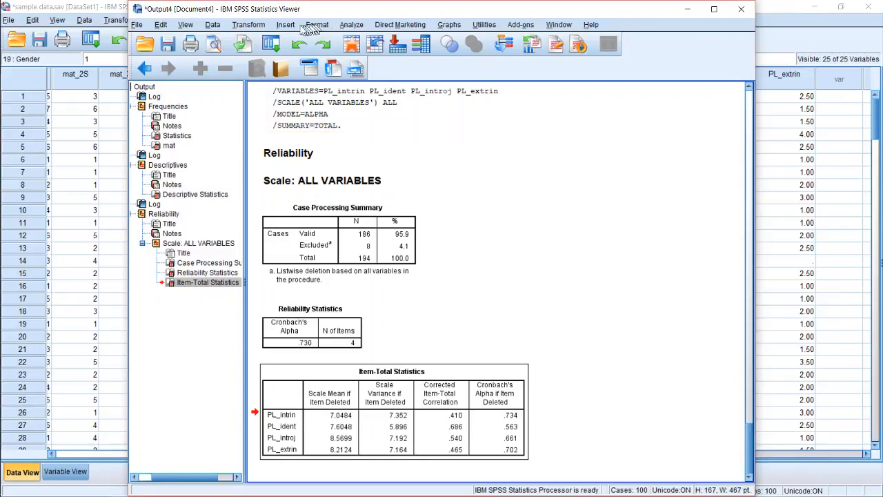
Start a Factor Analysis and add PL_intrin, PL_ident, PL_introj and PL_extrin as its variables
click(250, 26)
mouse_move(355, 24)
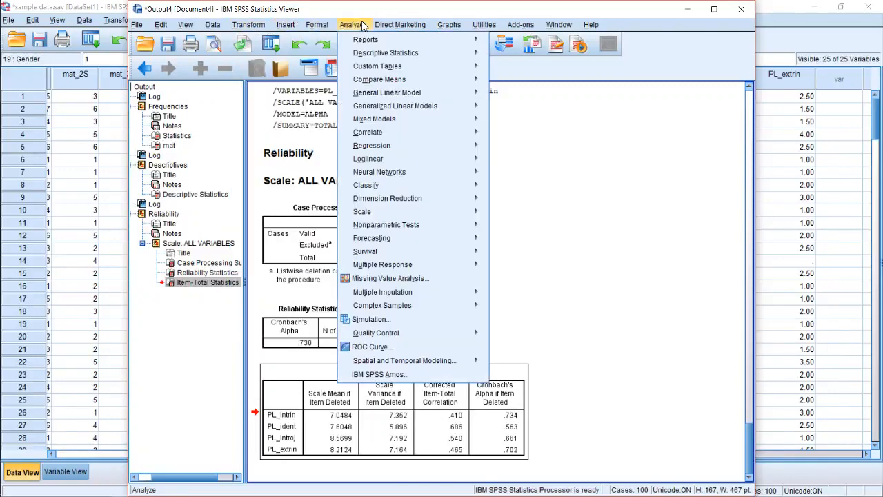
mouse_move(387, 198)
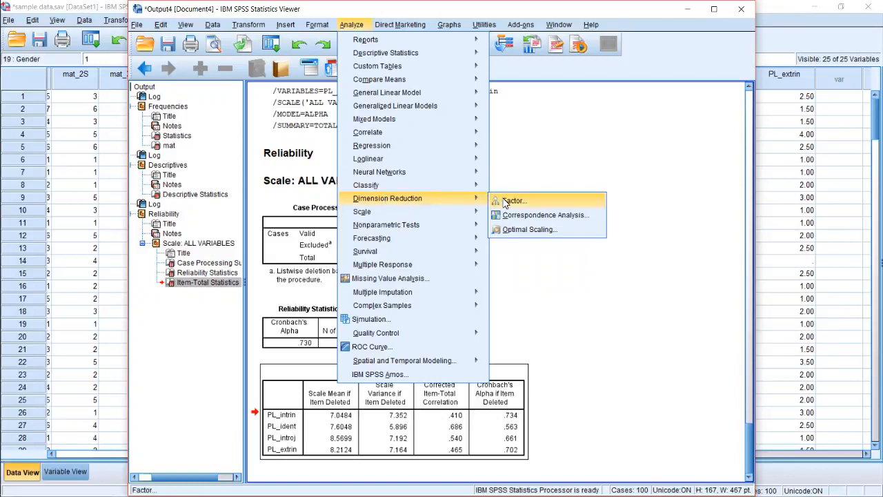
click(571, 201)
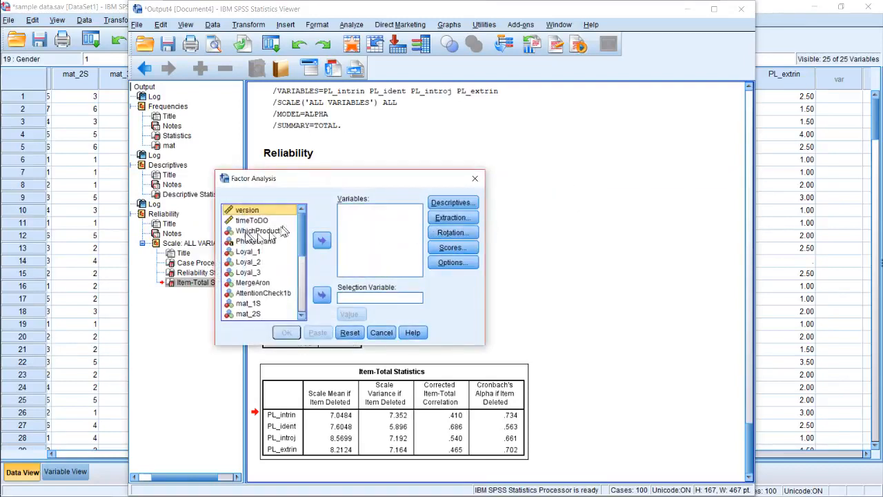
drag(300, 235, 305, 305)
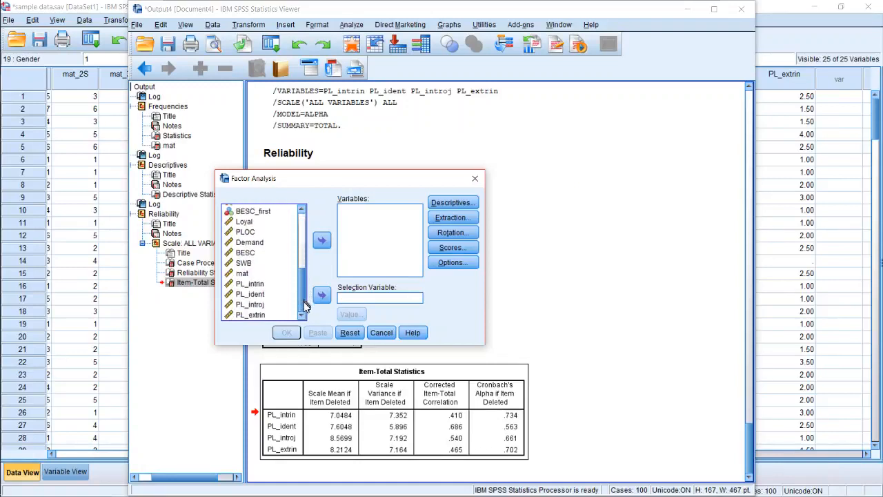
click(263, 285)
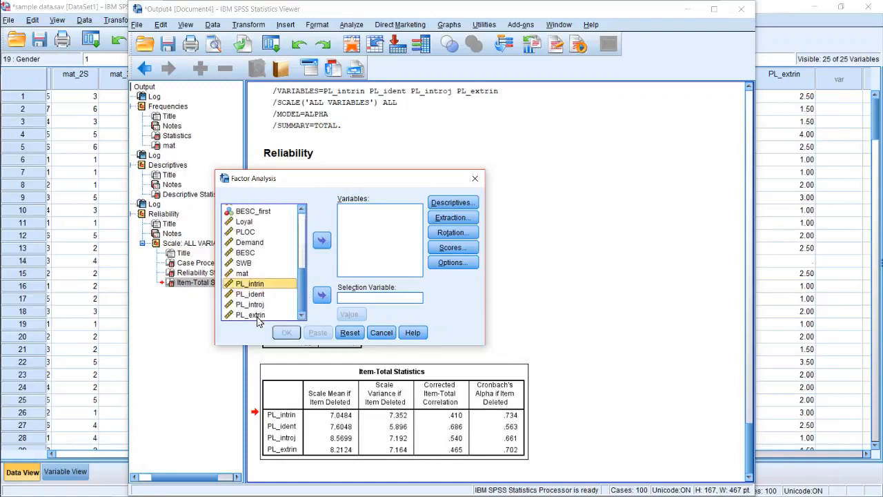
shift+click(258, 316)
click(322, 248)
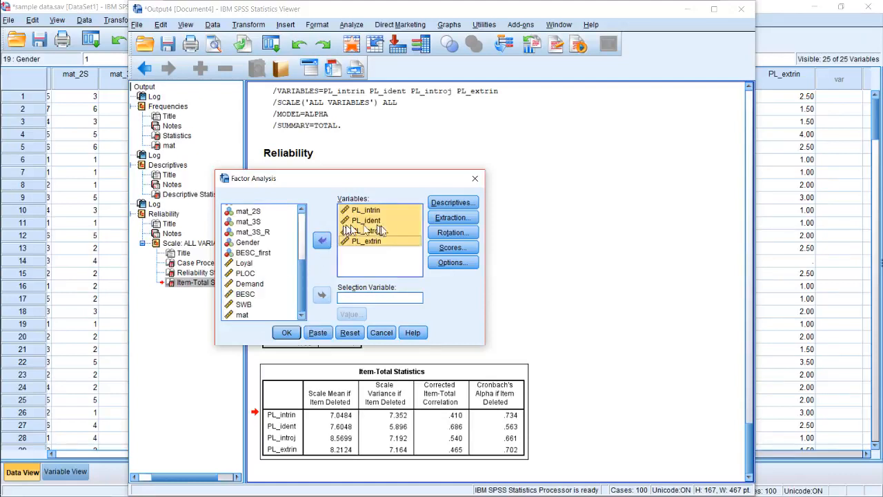
click(413, 250)
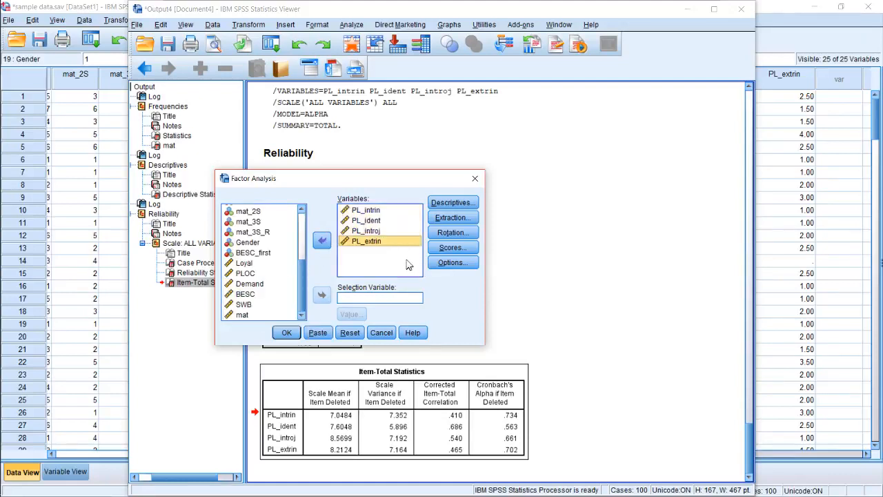
Review the Descriptives and Extraction settings of the factor analysis without changing them
click(463, 204)
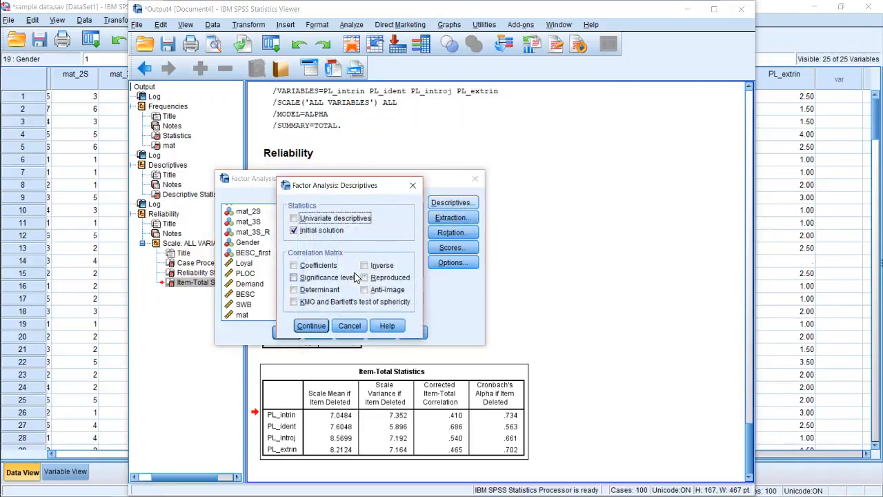
click(414, 185)
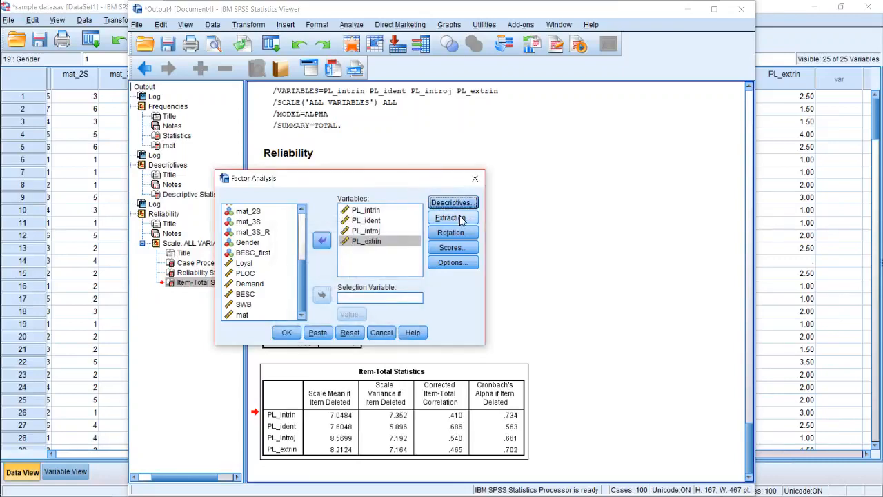
click(454, 219)
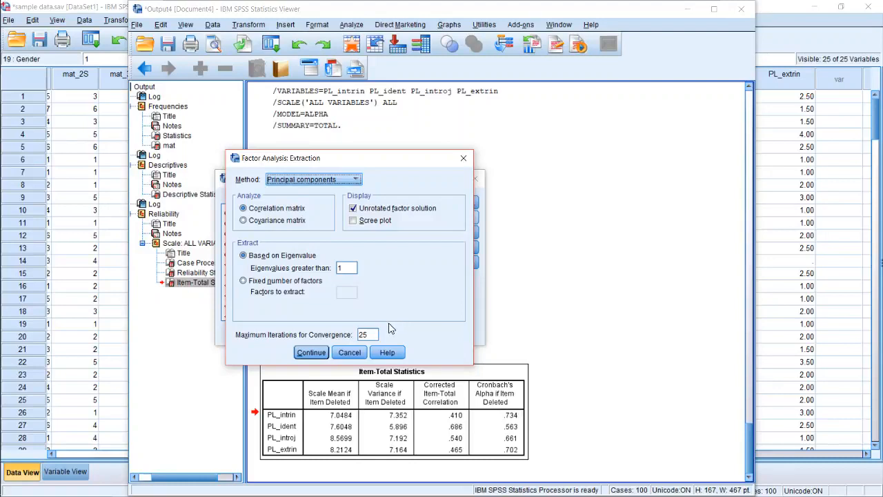
click(354, 355)
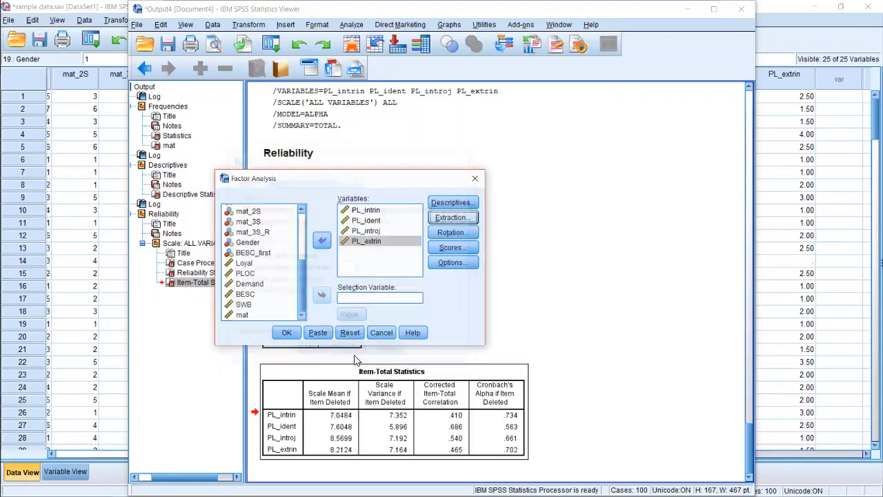
Set the factor analysis rotation method to Varimax
click(452, 233)
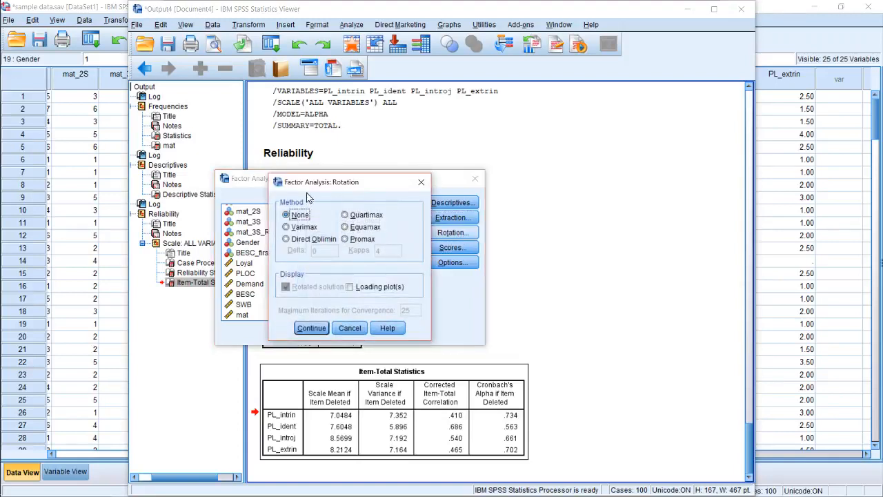
click(311, 232)
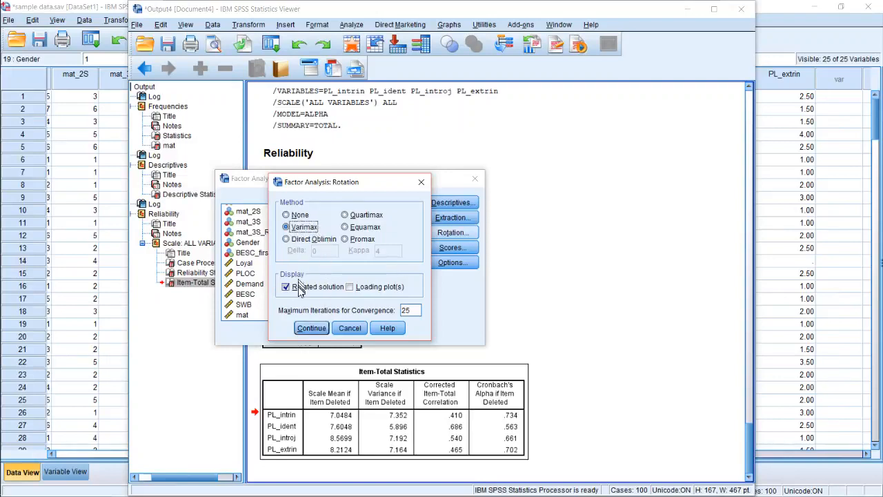
click(311, 328)
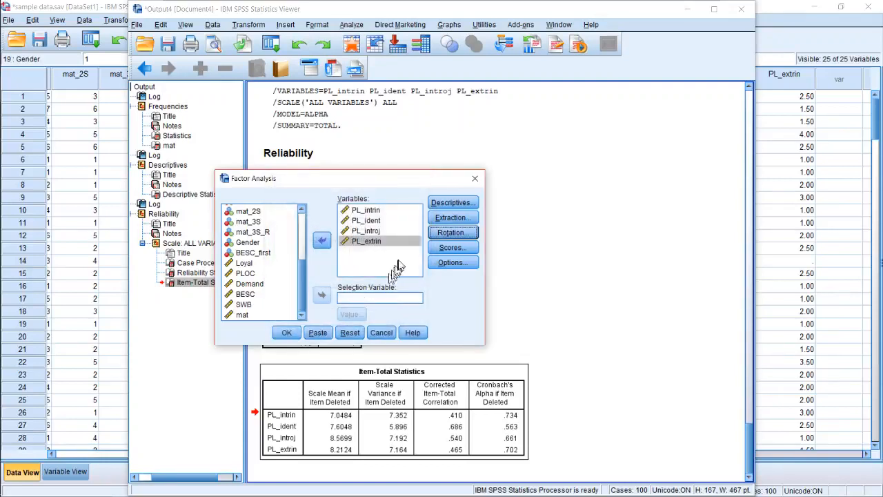
Look over the factor scores settings without changes and suppress small coefficients with an absolute value below .40
click(452, 248)
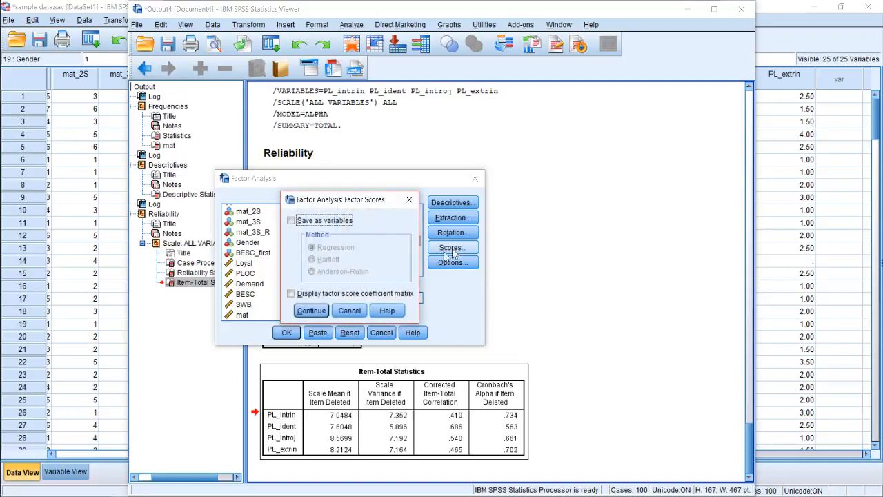
click(350, 312)
click(451, 262)
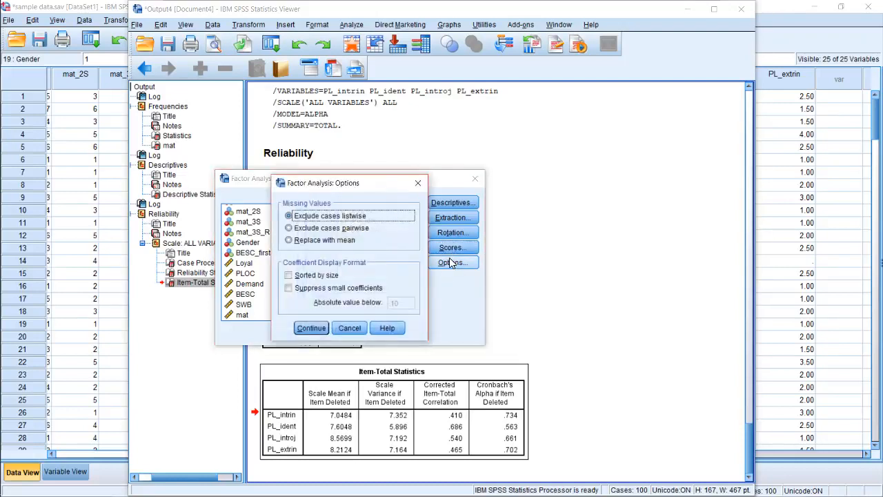
click(337, 289)
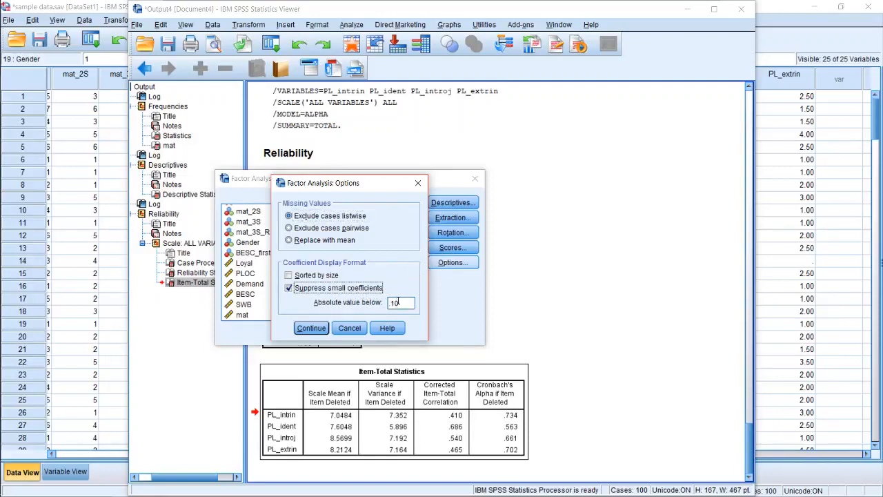
double_click(395, 302)
click(311, 330)
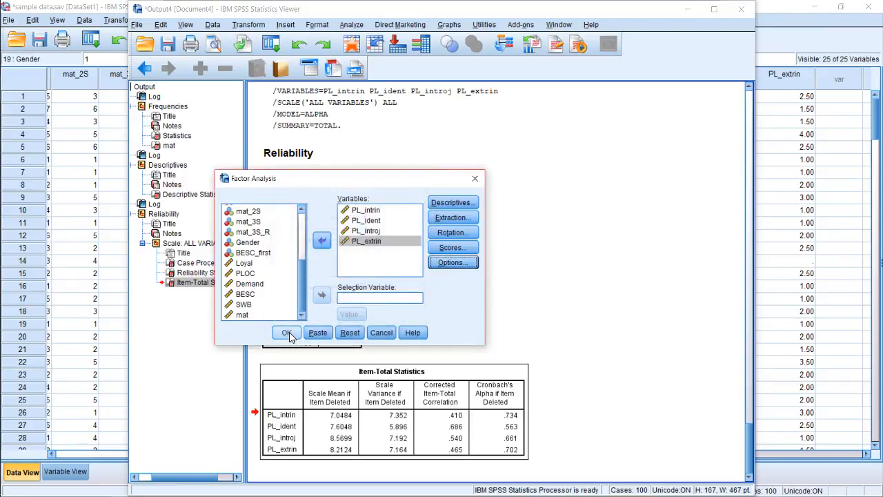
Paste the factor analysis as syntax and switch to the syntax editor
click(288, 334)
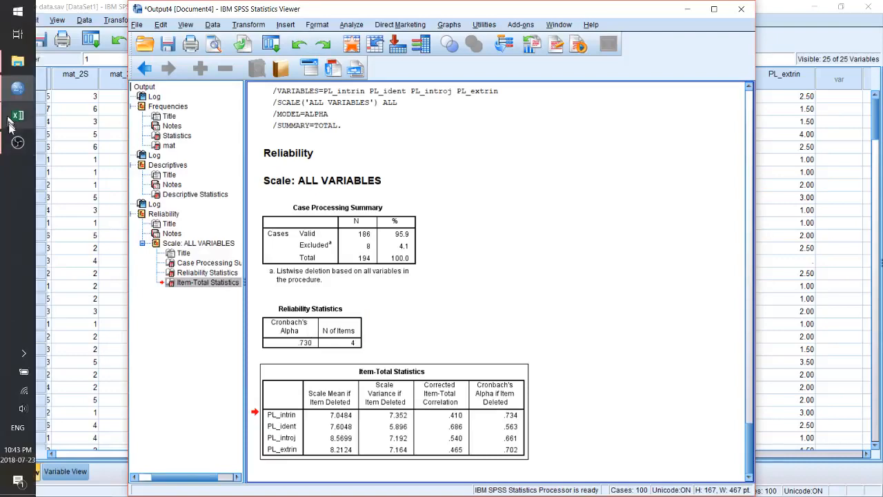
click(15, 144)
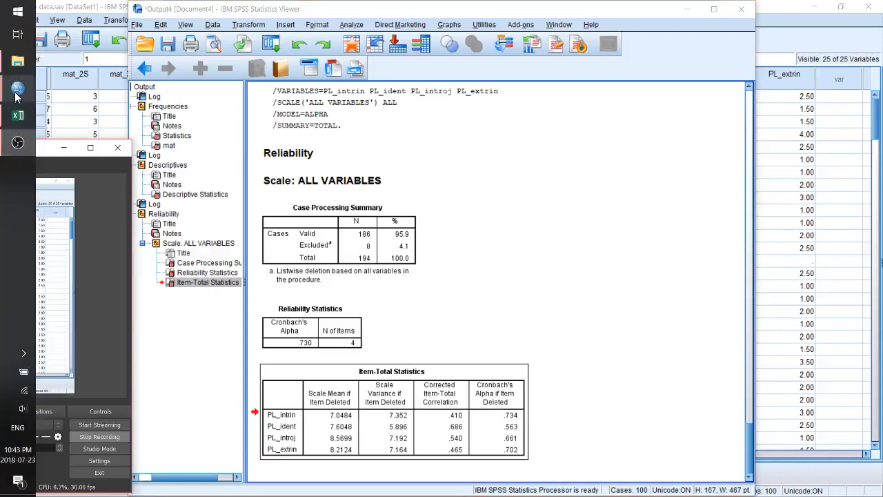
mouse_move(16, 102)
click(88, 128)
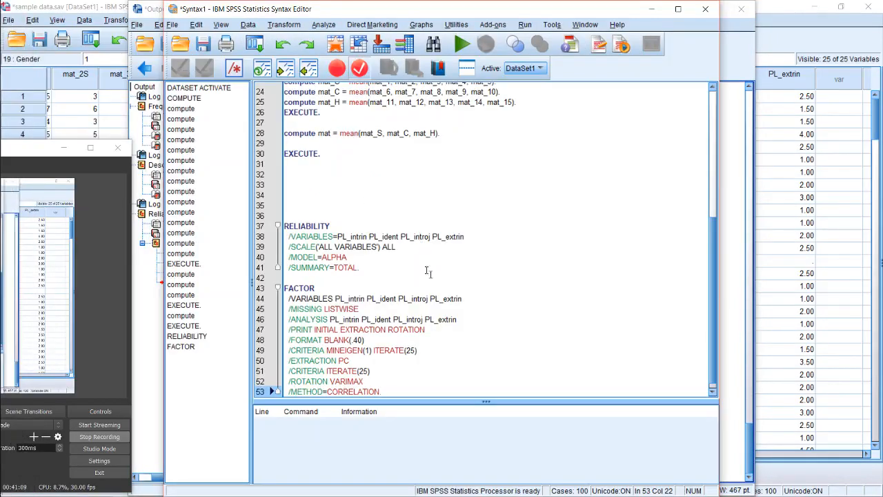
Run the complete pasted FACTOR command on its own
click(515, 279)
scroll(487, 333, down, 1)
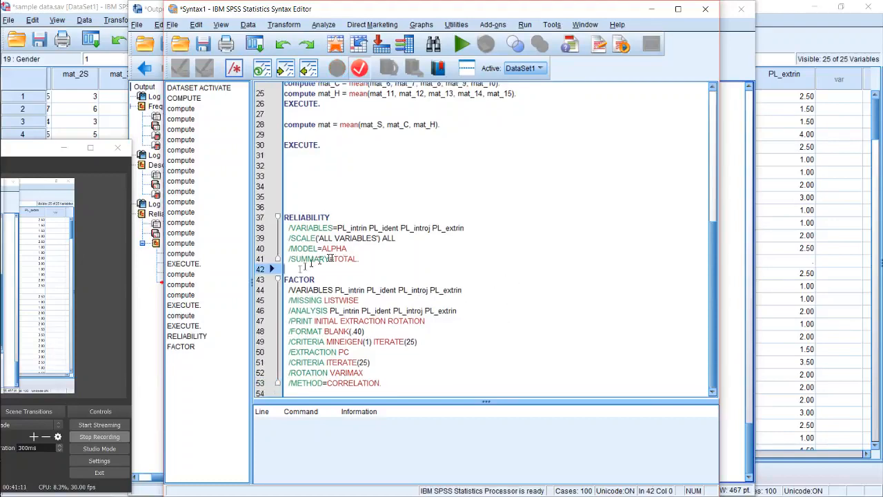
drag(297, 270, 414, 387)
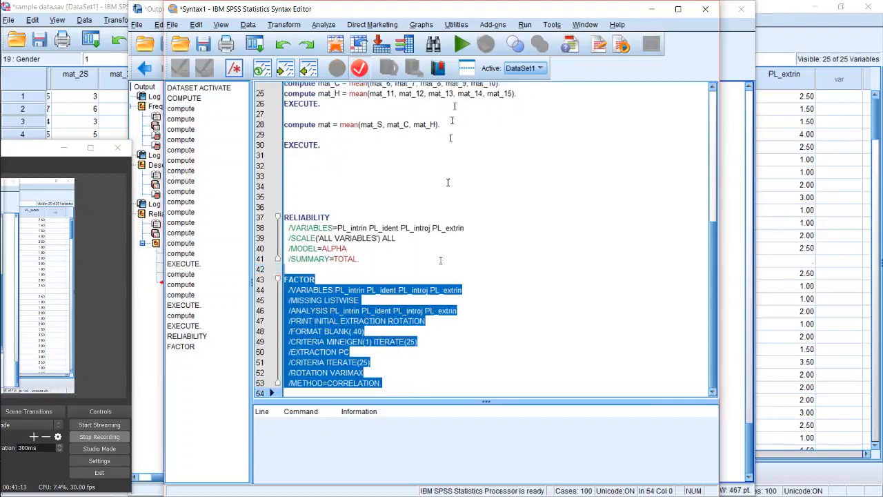
click(461, 44)
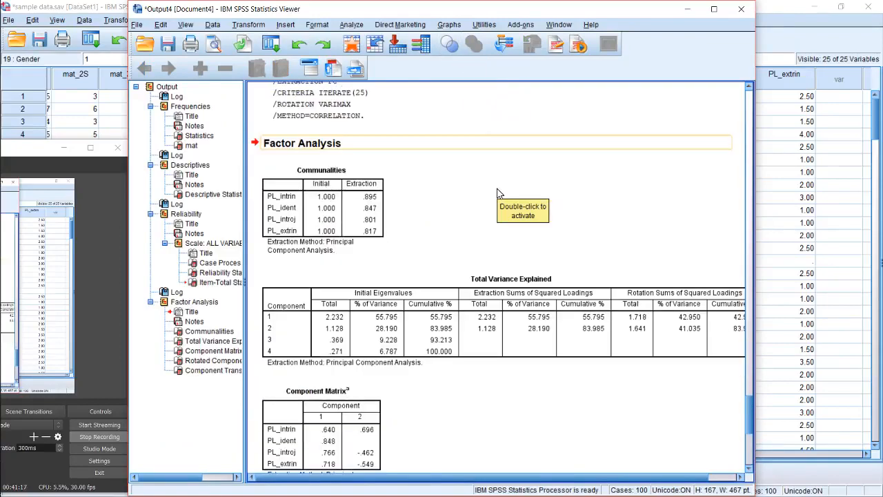
Review the factor analysis component matrices and widen the output viewer to fit the full Total Variance Explained table
scroll(499, 194, down, 5)
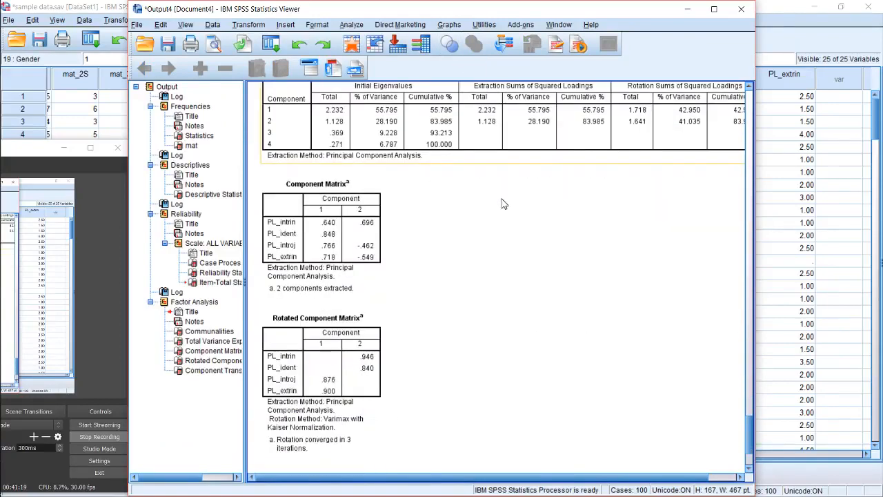
scroll(503, 204, up, 2)
scroll(503, 203, up, 2)
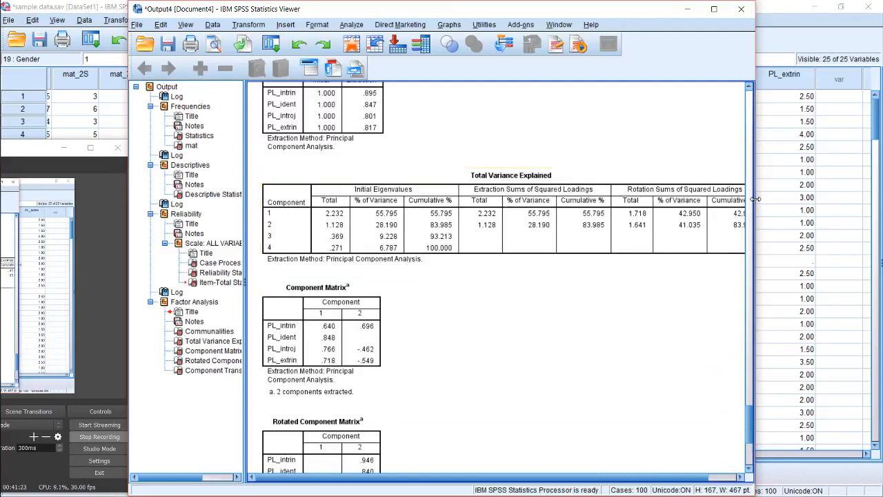
drag(755, 198, 879, 200)
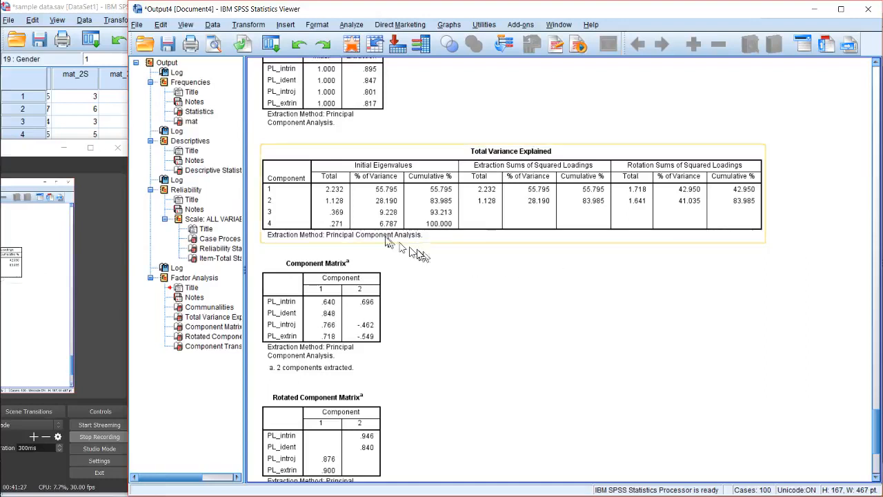
Minimize the recording program's window and examine the Total Variance Explained and Communalities tables of the factor analysis
click(65, 147)
click(477, 220)
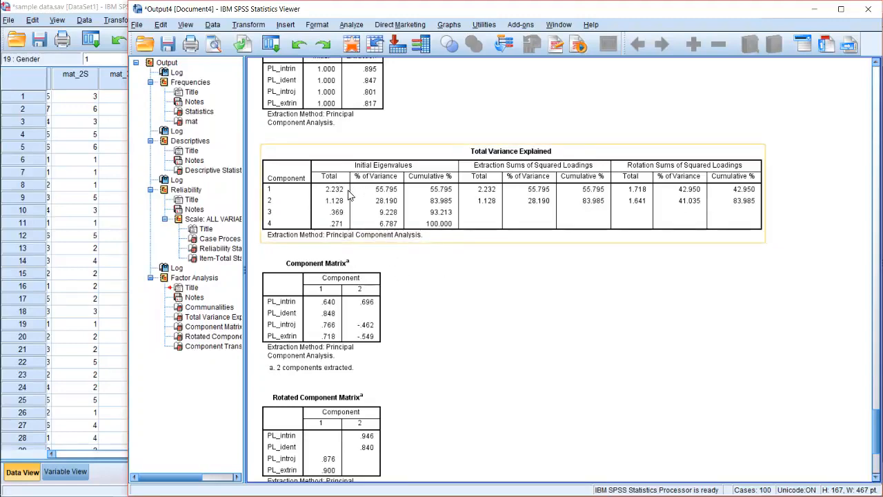
scroll(361, 192, up, 3)
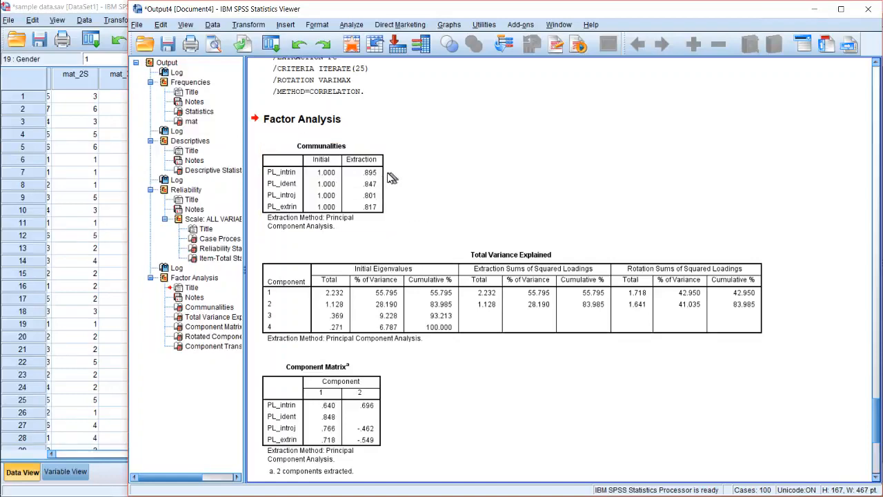
scroll(386, 193, down, 3)
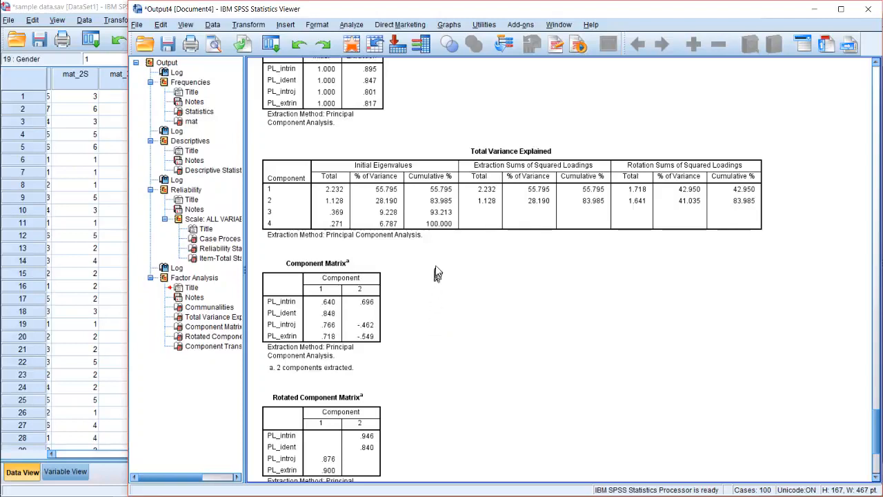
Set the factor analysis extraction to a fixed number of 3 factors and run the analysis
click(358, 27)
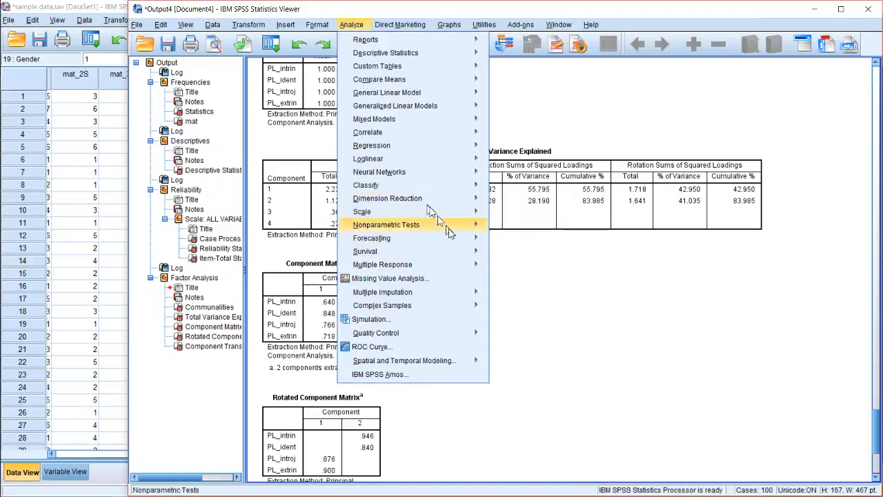
mouse_move(456, 174)
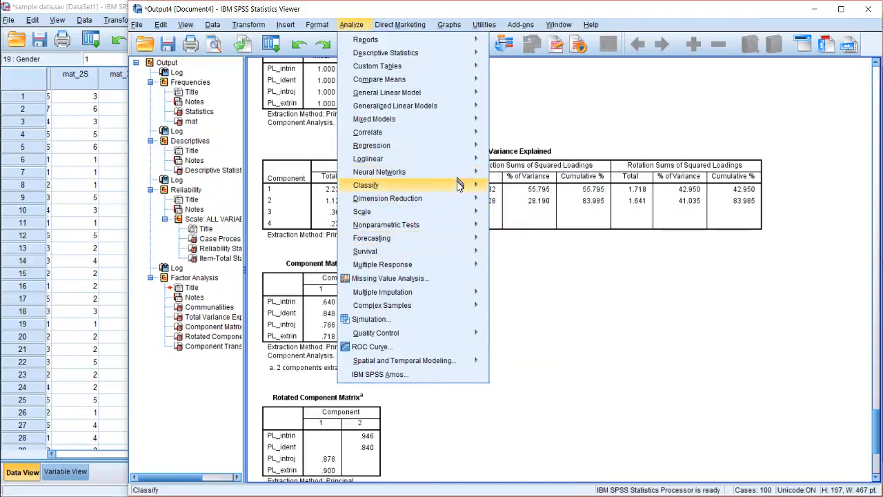
mouse_move(456, 195)
click(512, 200)
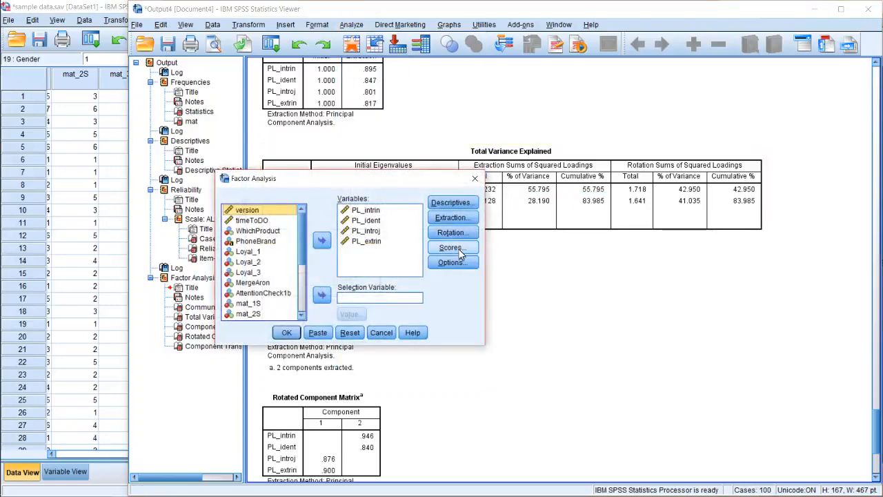
click(452, 218)
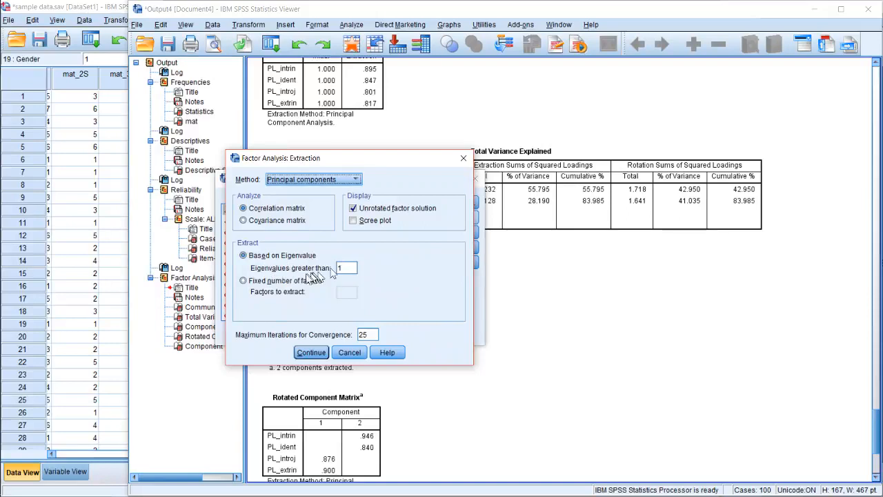
click(289, 281)
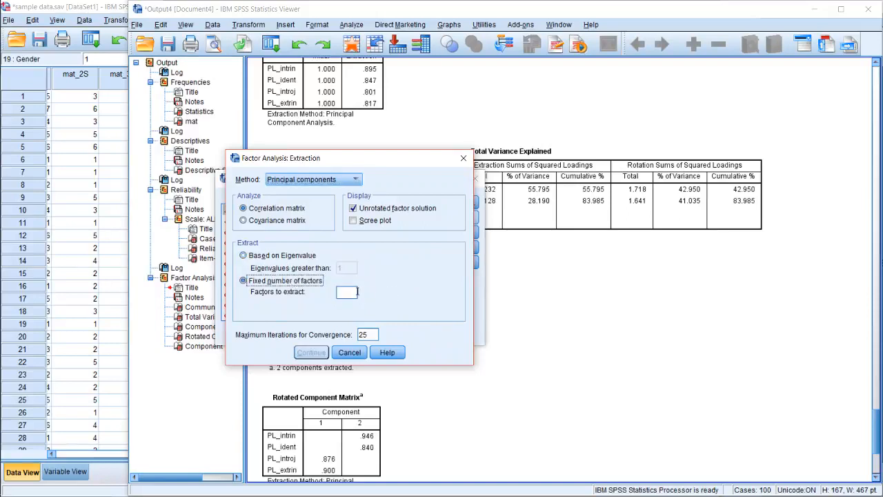
click(356, 292)
text(3)
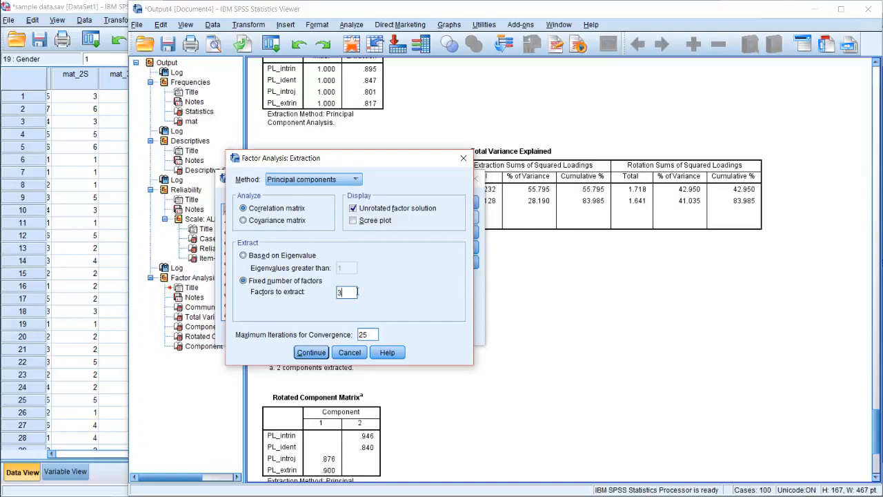
click(311, 352)
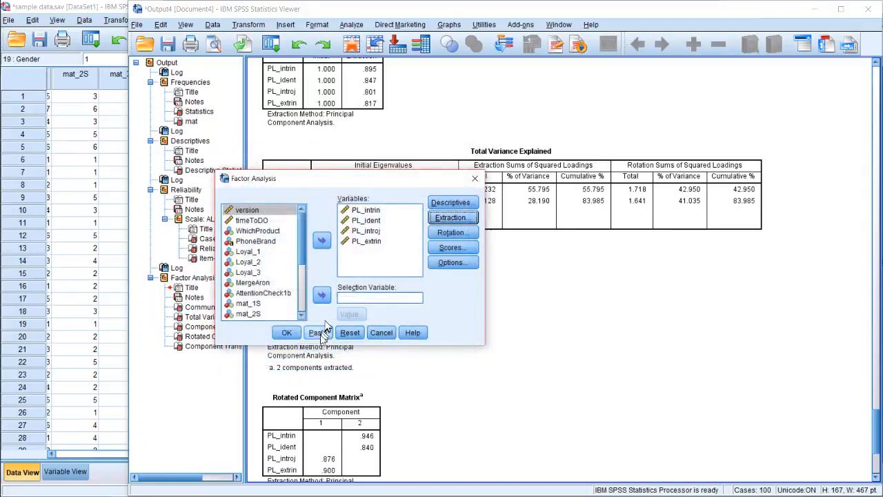
click(286, 332)
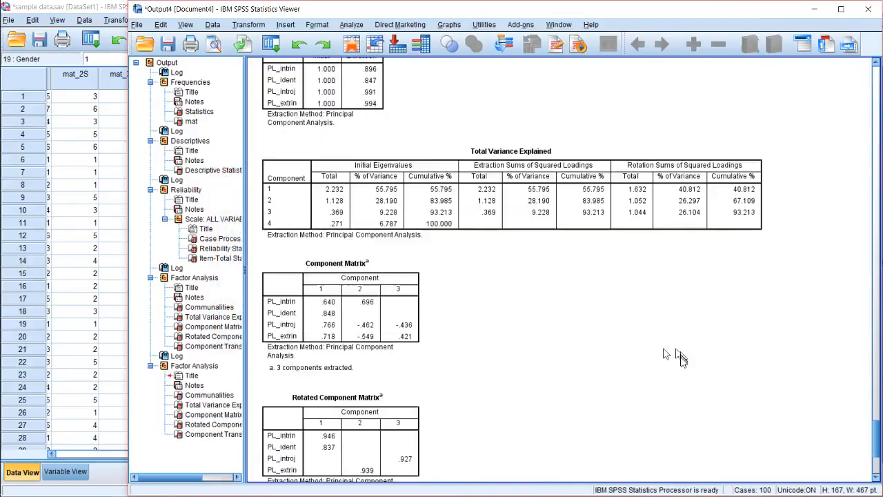
Compare the component matrices of the fixed-factor solution with those of the earlier eigenvalue-based solution, ending on the earlier Rotated Component Matrix
scroll(679, 356, down, 5)
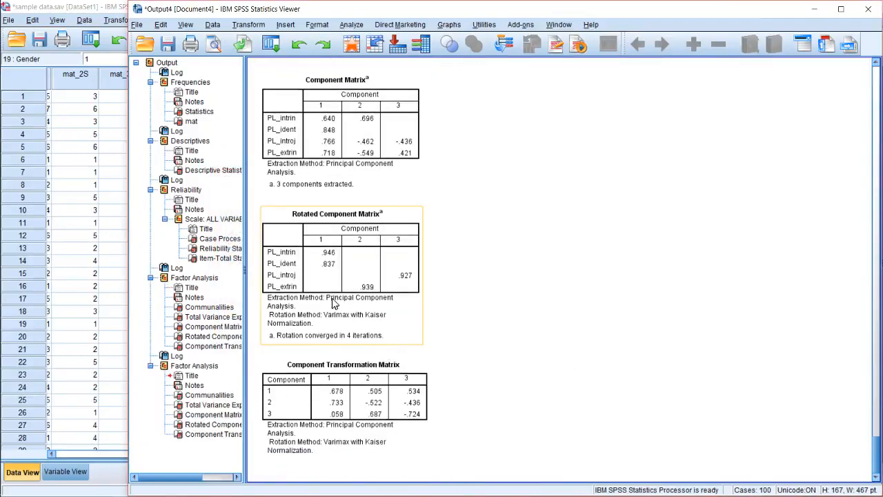
scroll(473, 272, up, 3)
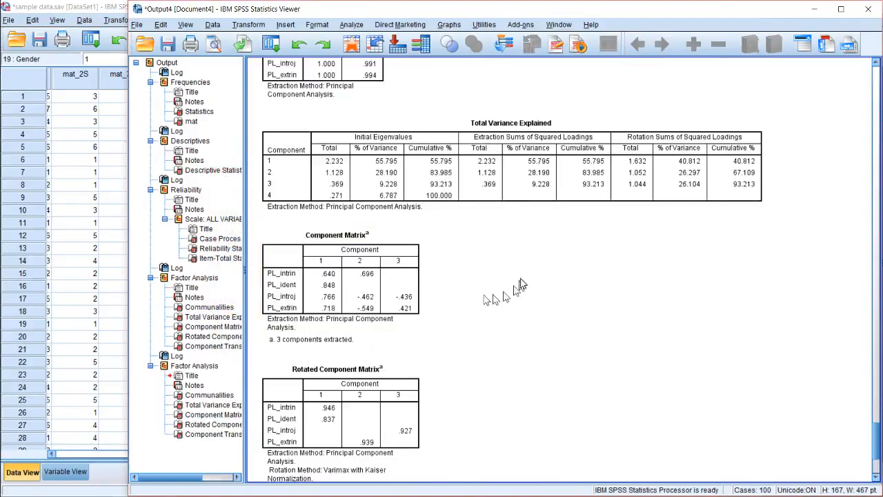
scroll(521, 283, up, 10)
scroll(521, 283, up, 10)
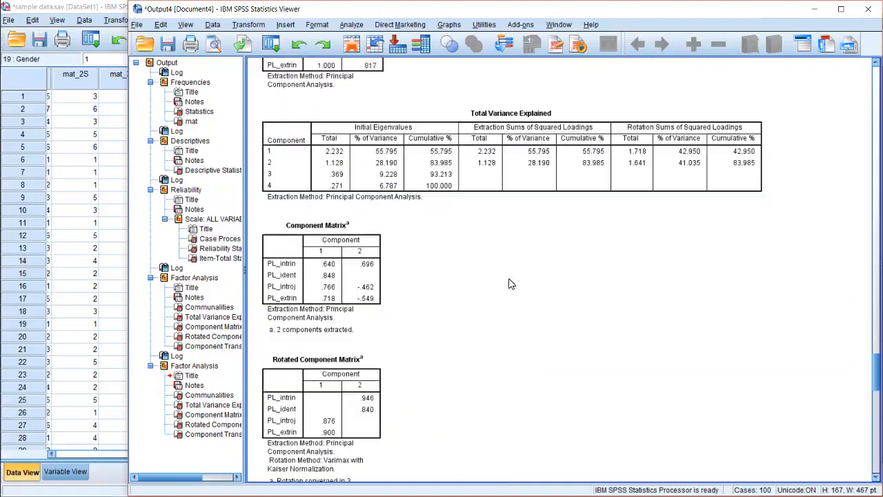
scroll(502, 282, down, 1)
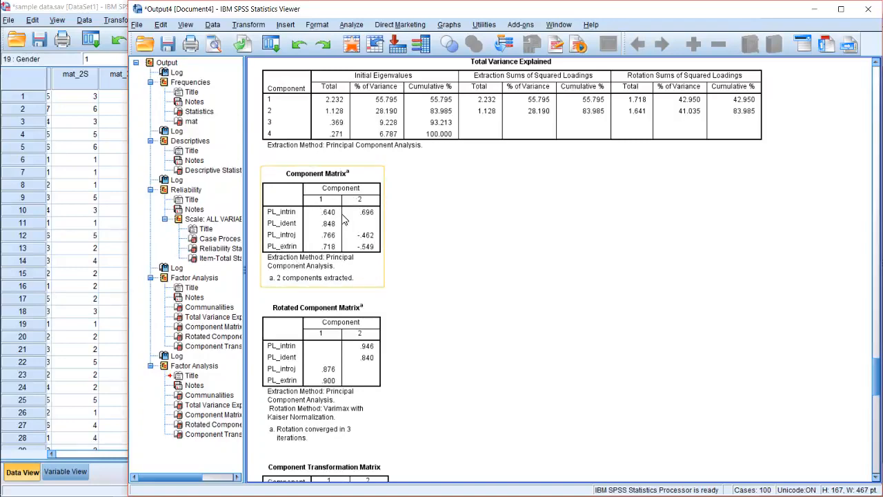
scroll(350, 236, down, 2)
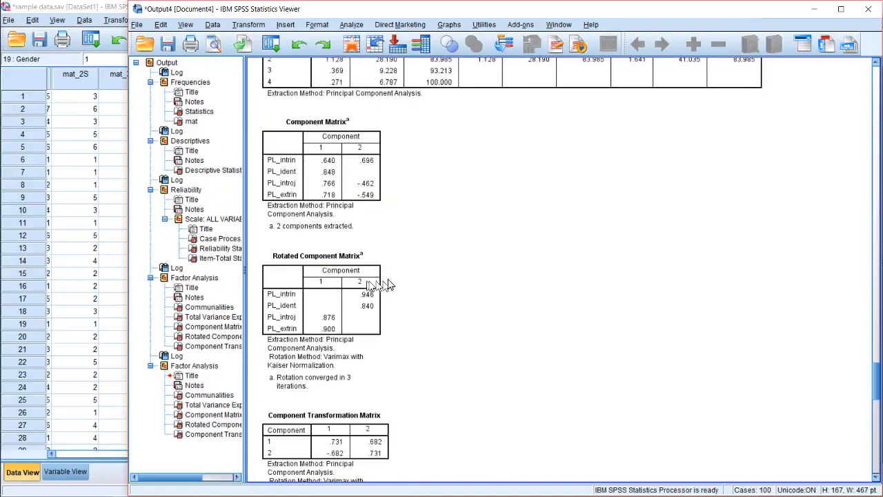
click(328, 248)
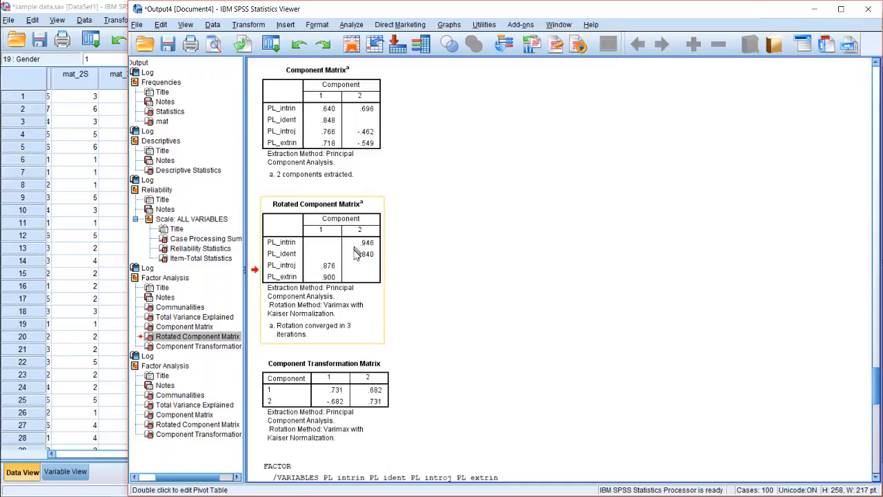
Review the second factor analysis output from its FACTOR syntax through its rotated component matrix and clear the table selection
scroll(616, 326, down, 2)
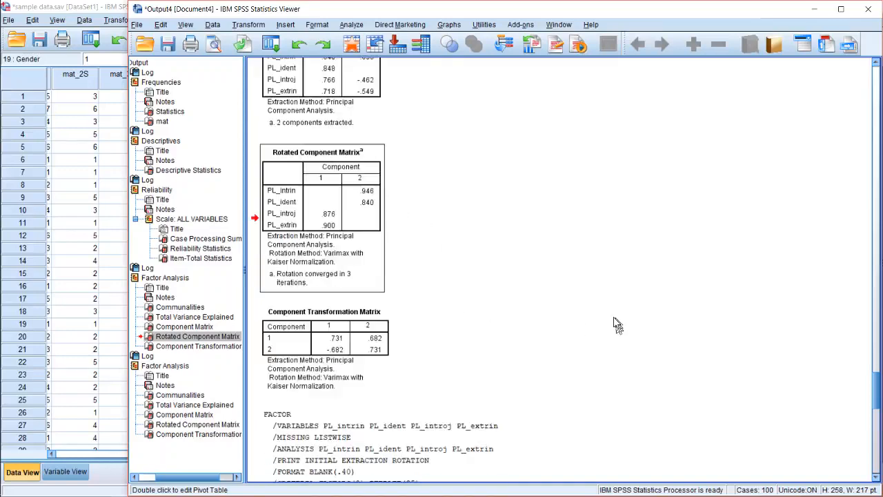
scroll(616, 326, down, 6)
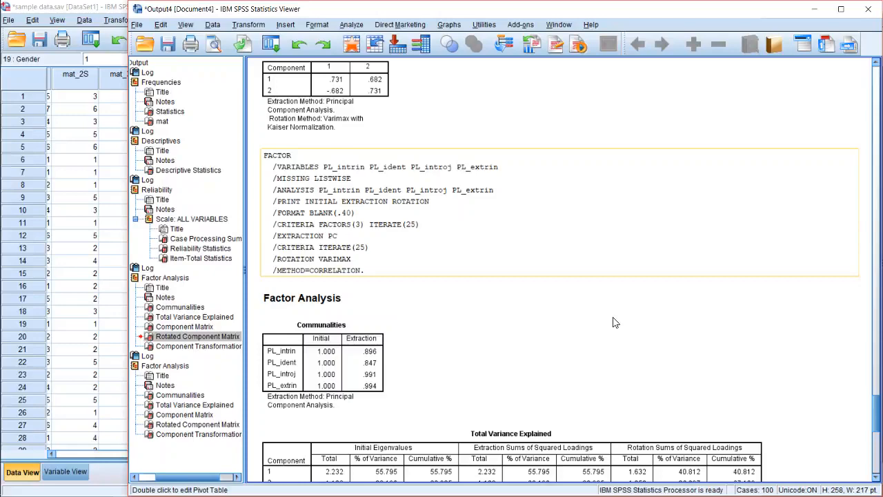
scroll(614, 322, down, 3)
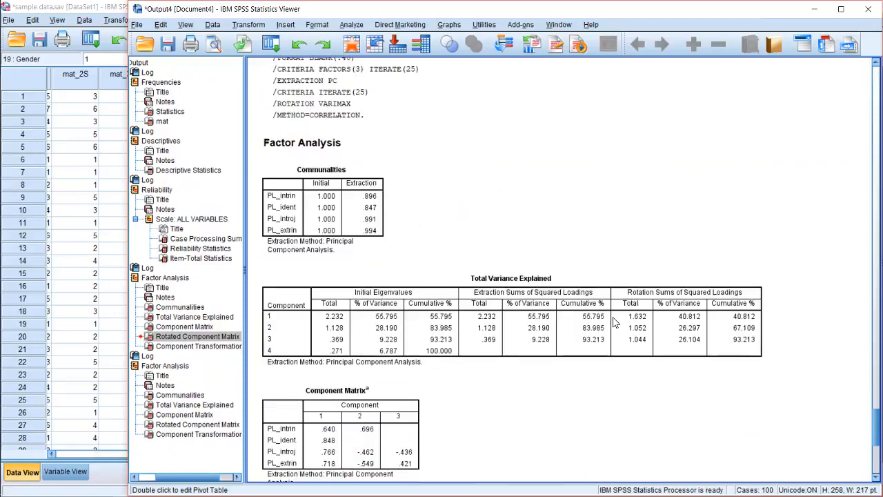
scroll(568, 355, down, 4)
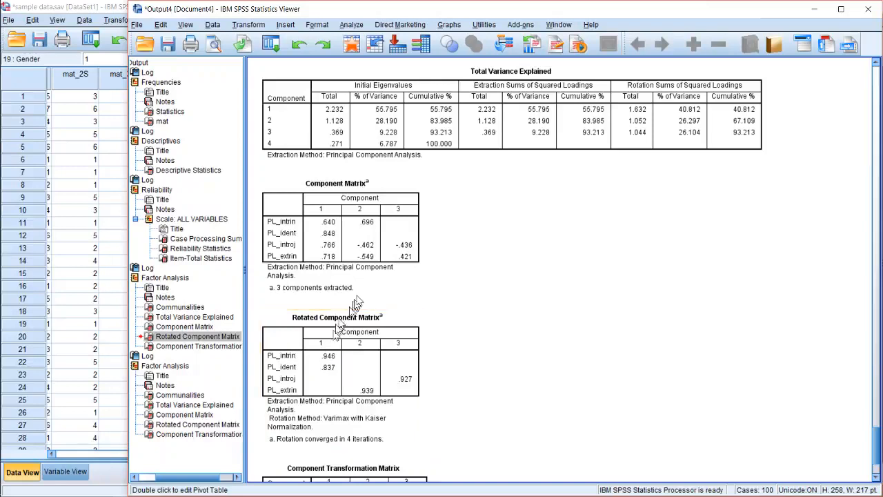
scroll(377, 260, down, 1)
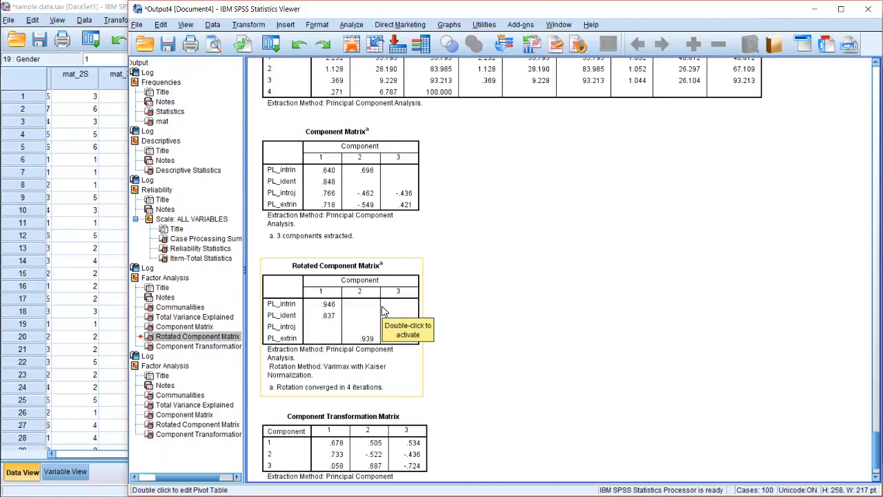
scroll(482, 333, down, 2)
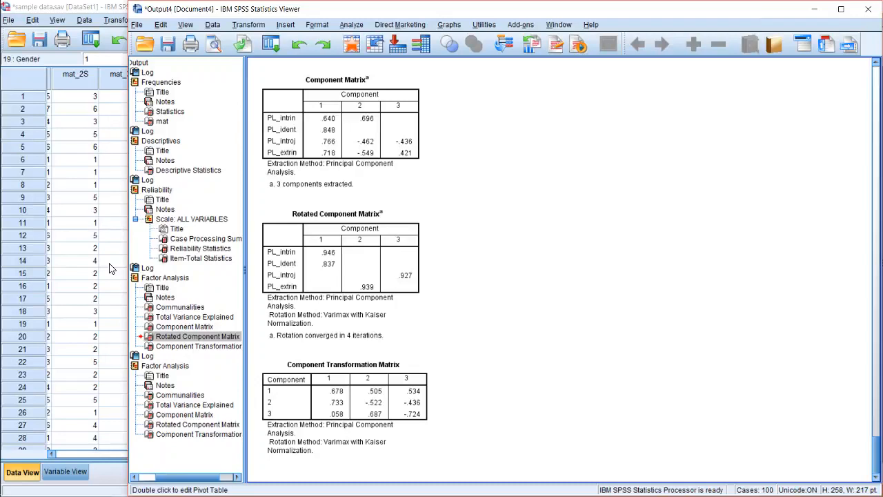
click(573, 220)
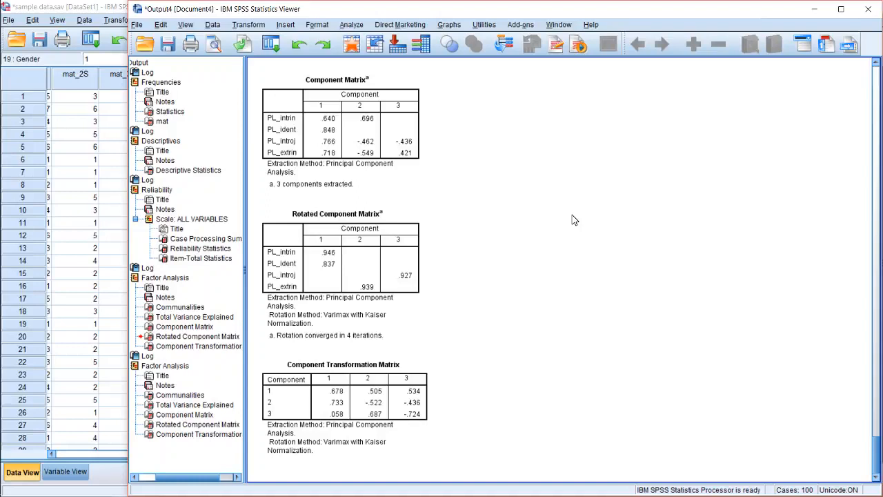
Switch to the Excel workbook compiling syntax.xlsx and look over the materialism items and their compute statement parts
mouse_move(2, 175)
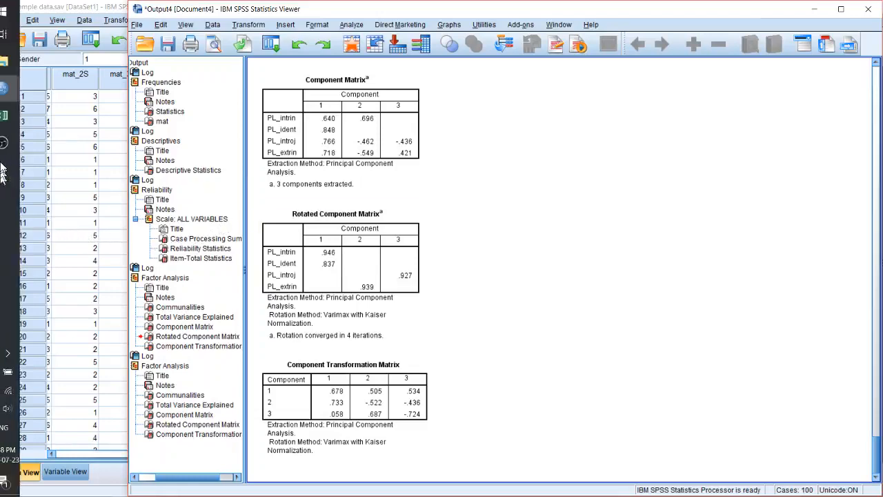
click(18, 115)
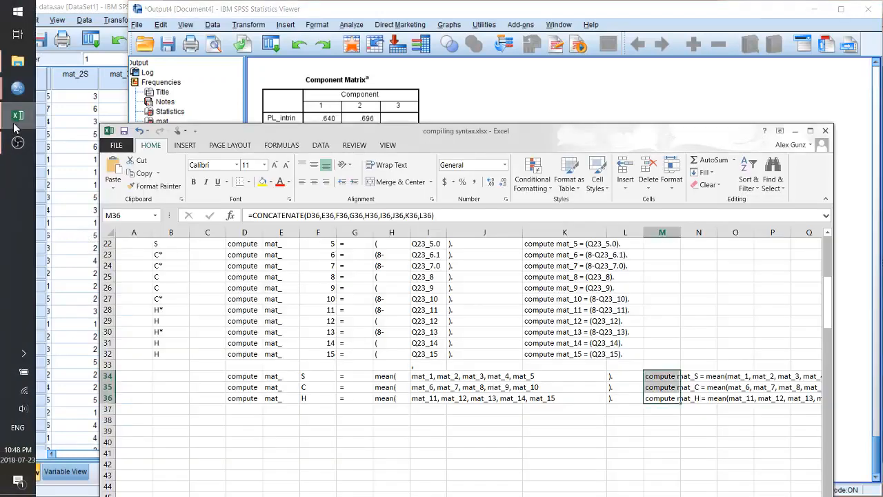
click(470, 364)
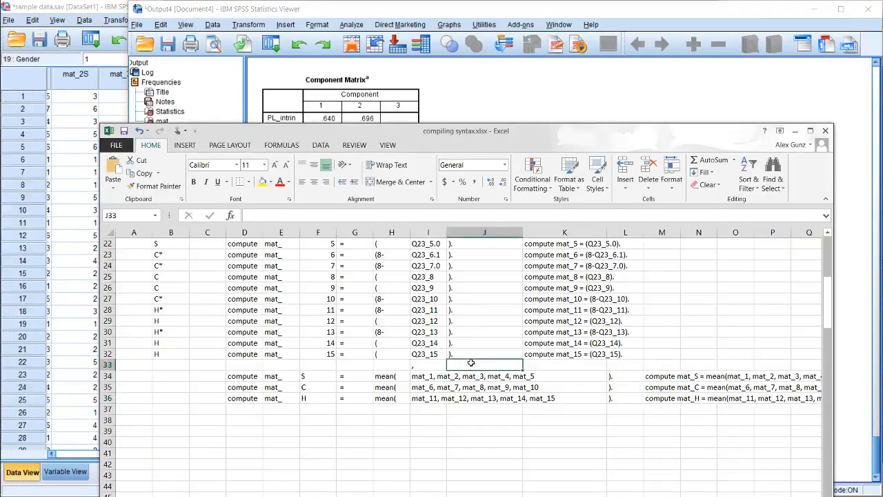
scroll(470, 363, up, 3)
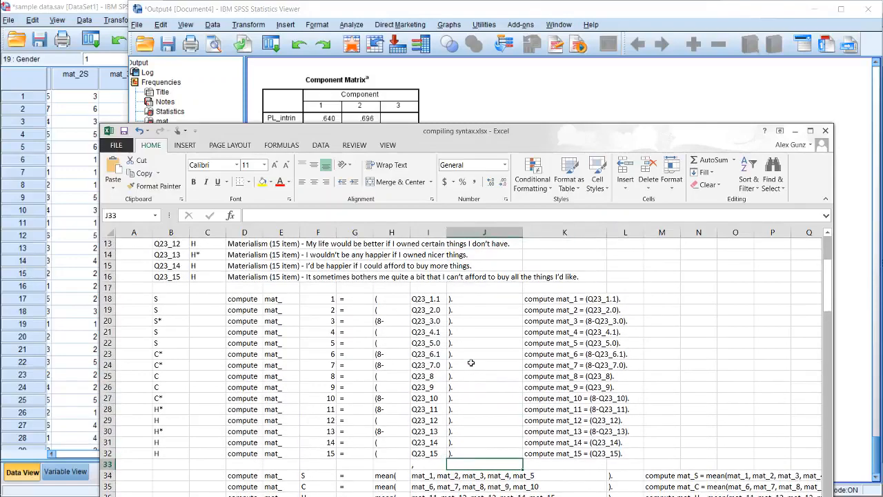
scroll(470, 362, down, 1)
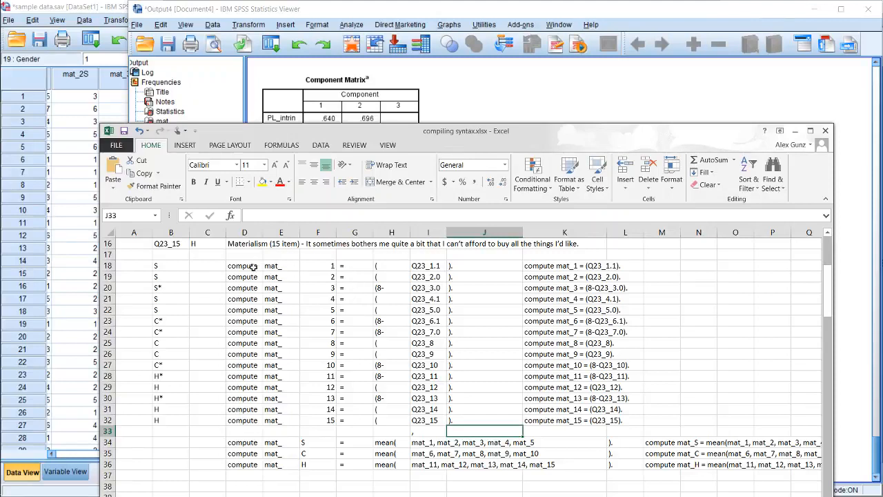
Inspect the "(8-" reverse-scoring cells in column H and the CONCATENATE formula in K18 that builds the compute statements
click(381, 290)
click(381, 320)
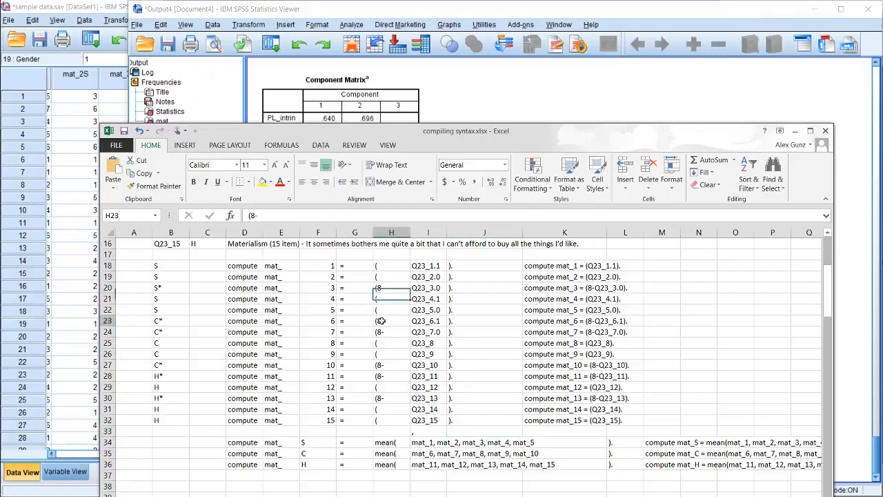
click(382, 333)
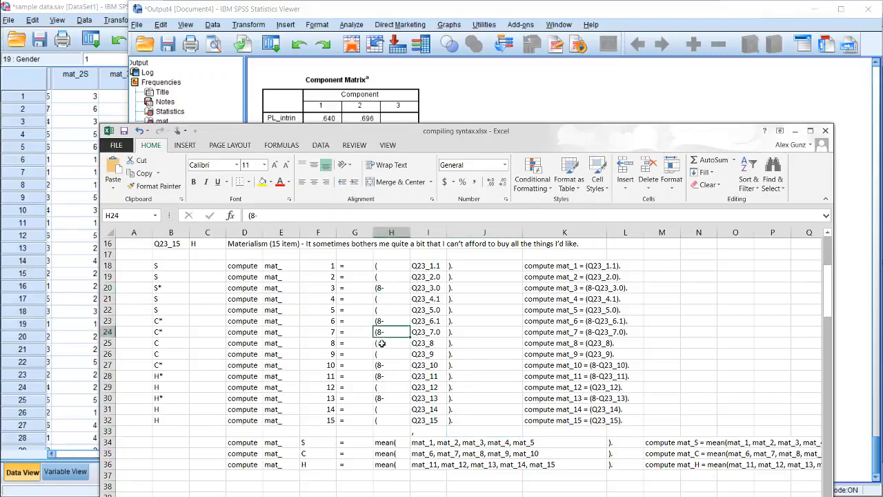
click(392, 364)
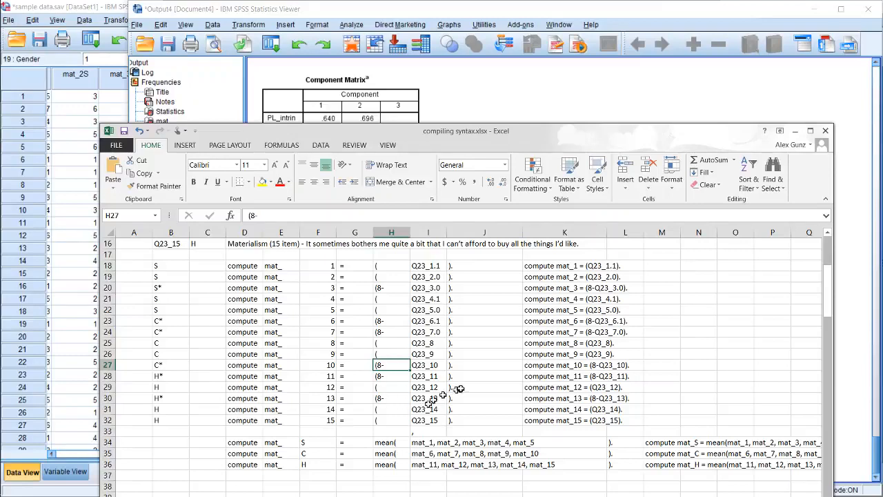
click(541, 266)
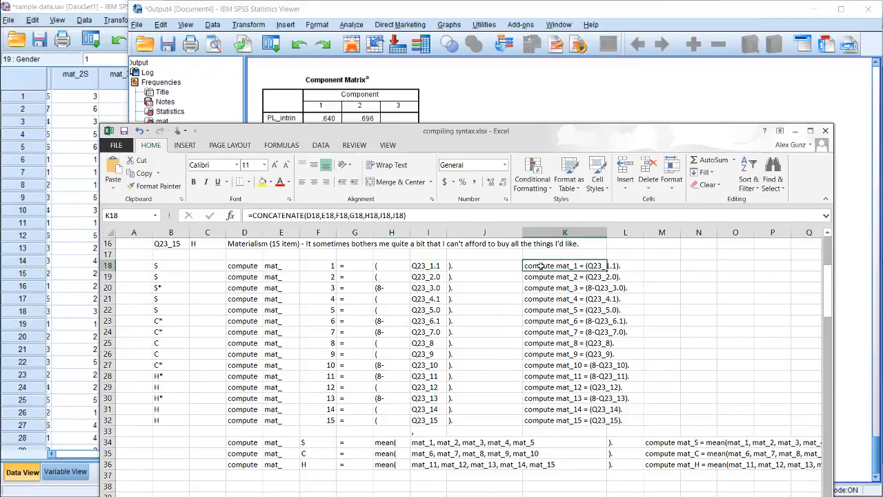
scroll(518, 355, down, 1)
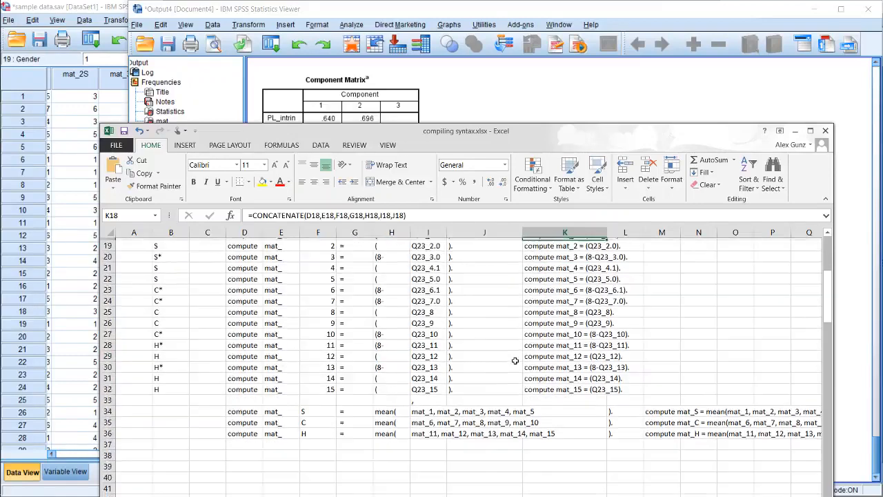
scroll(359, 379, up, 1)
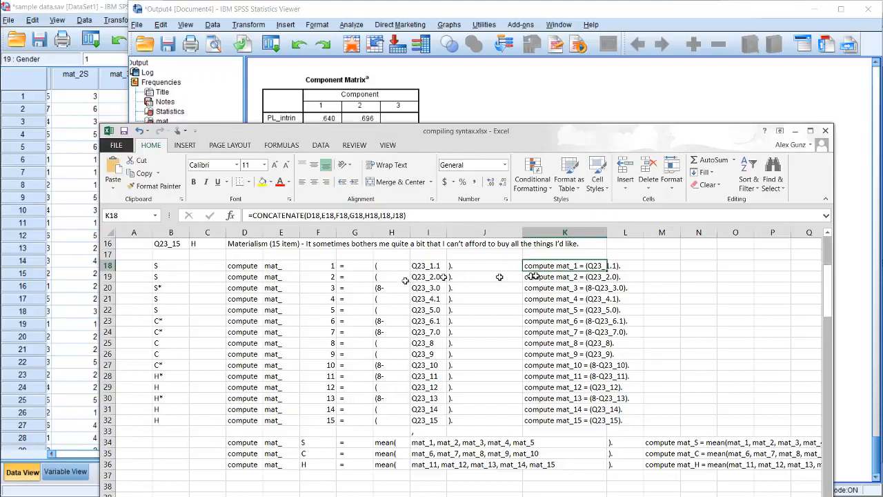
click(568, 288)
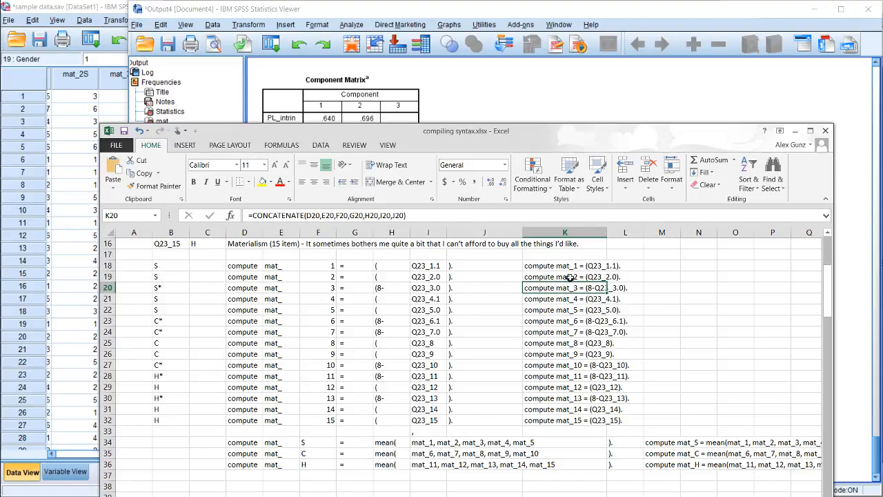
click(570, 266)
drag(570, 265, 572, 278)
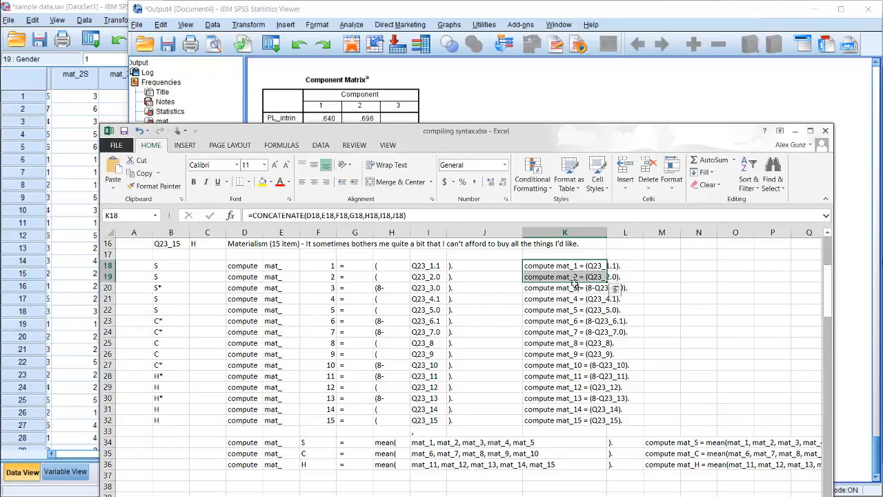
ctrl+click(538, 299)
ctrl+click(540, 318)
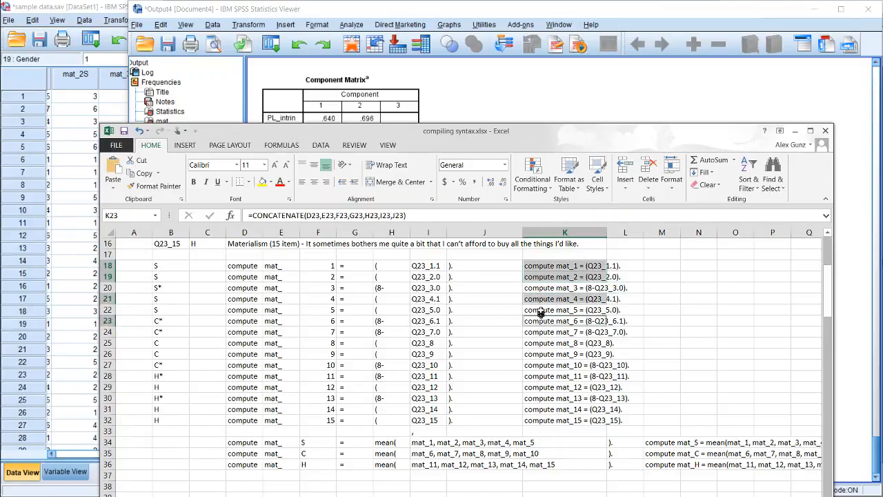
ctrl+click(540, 311)
ctrl+click(540, 343)
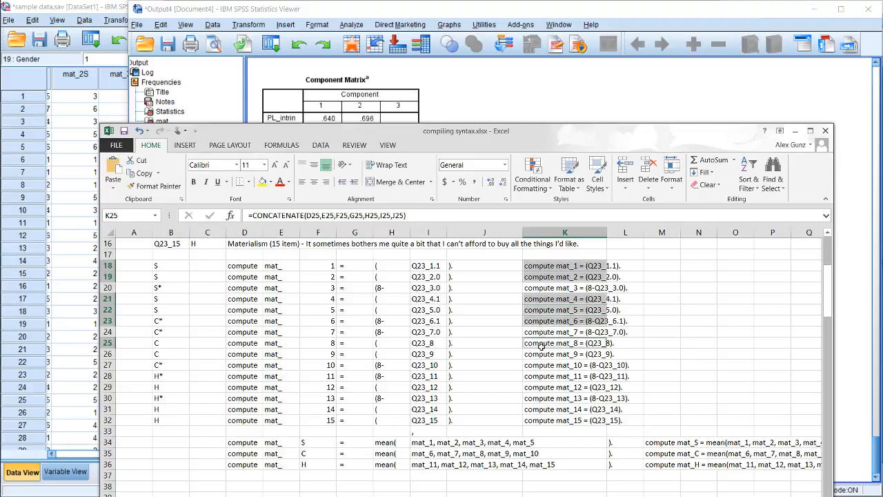
ctrl+click(540, 354)
ctrl+click(540, 321)
click(540, 371)
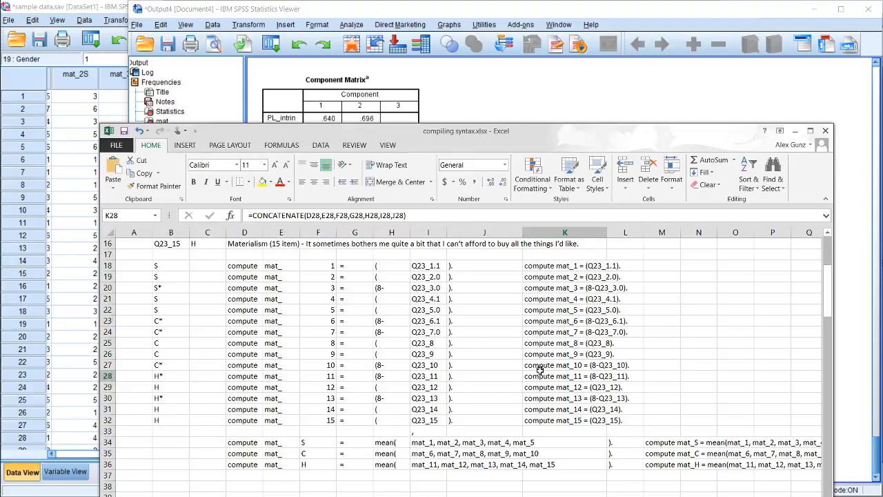
Select together the column K compute statements without reverse scoring: mat_1, mat_2, mat_4, mat_5, mat_8, mat_9, mat_12, mat_14 and mat_15
click(549, 267)
ctrl+click(549, 277)
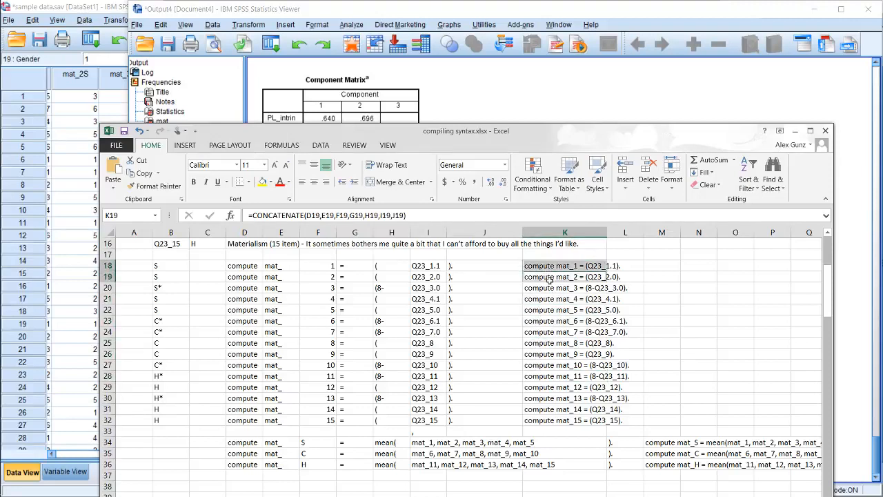
ctrl+click(544, 300)
ctrl+click(546, 310)
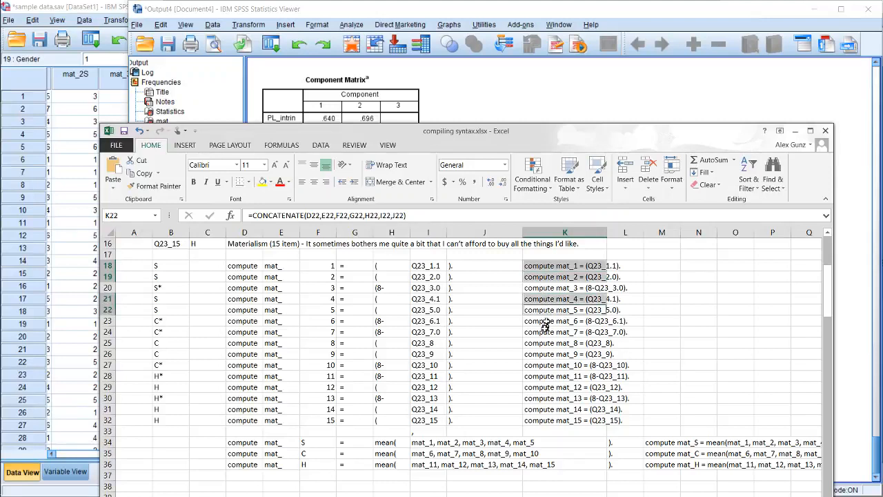
ctrl+click(541, 343)
ctrl+click(540, 354)
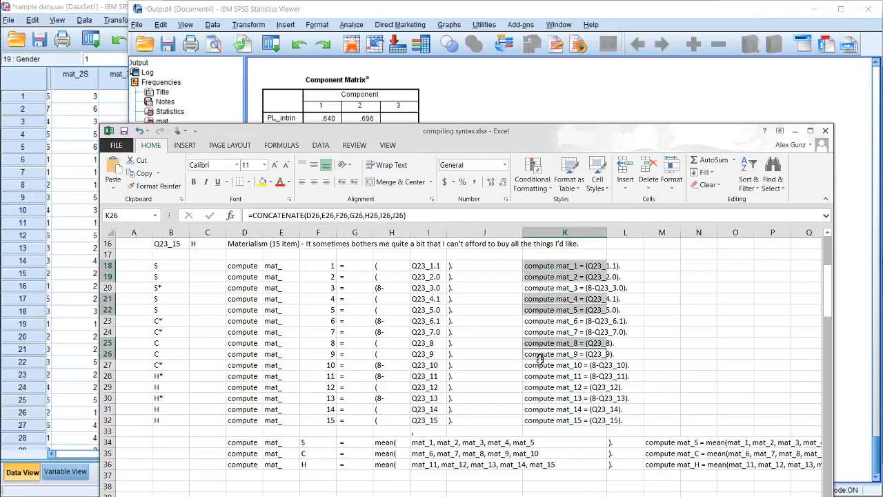
ctrl+click(535, 388)
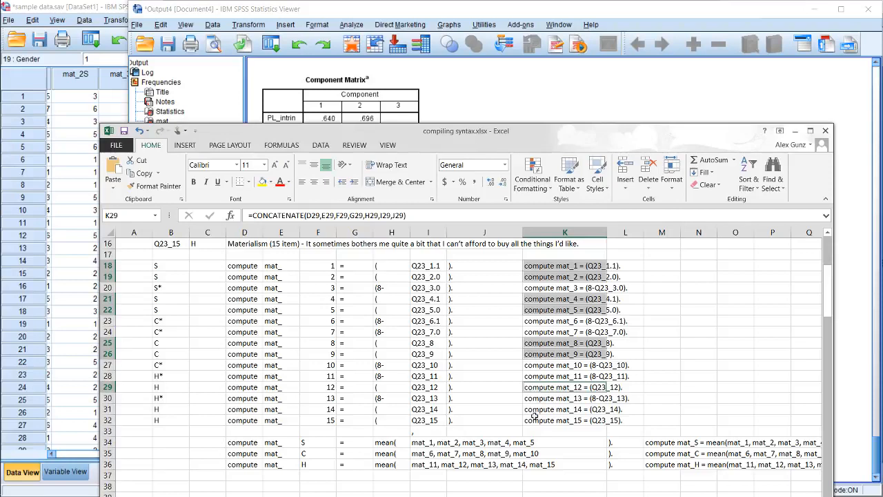
ctrl+click(532, 419)
ctrl+click(534, 408)
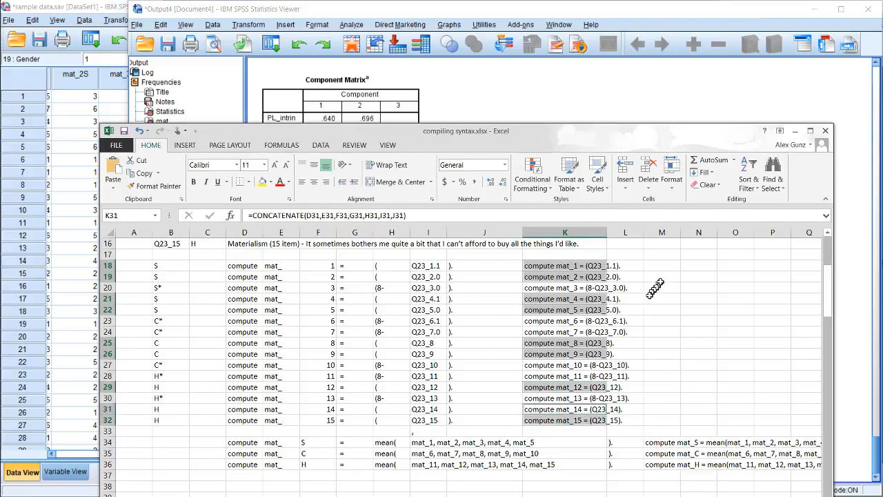
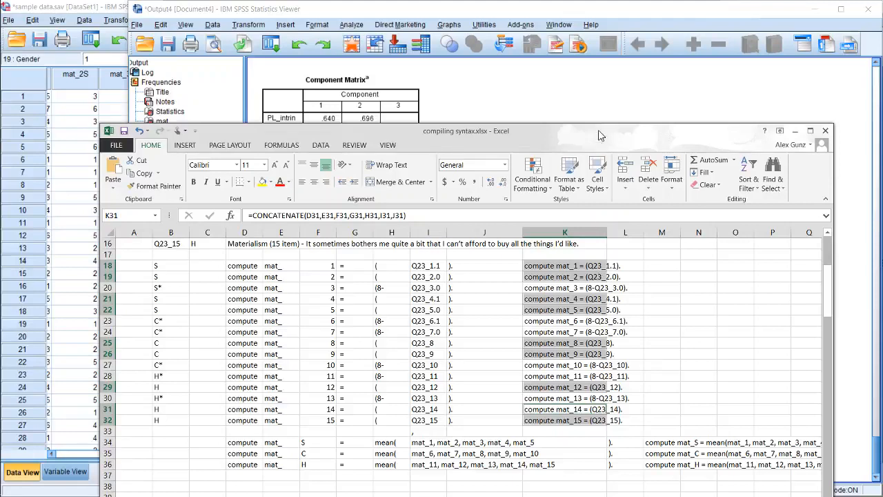
Clear the multi-cell selection in the Excel workbook and switch to the SPSS Data Editor with sample data.sav
click(643, 267)
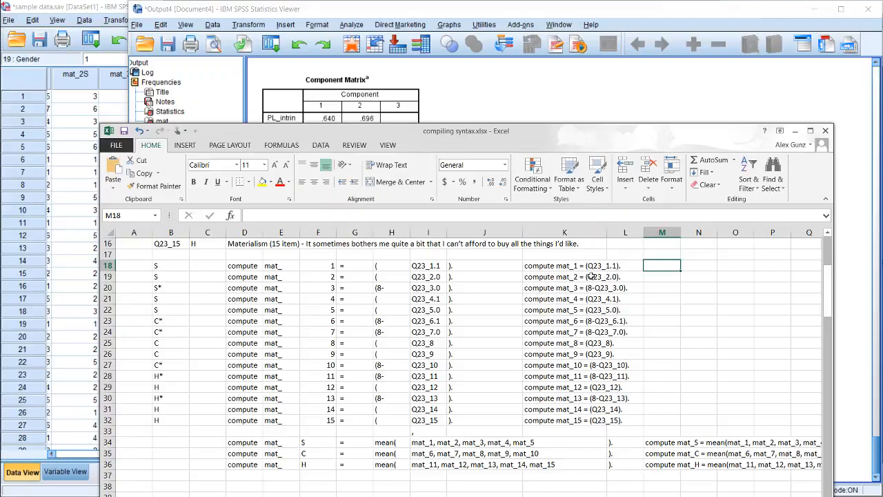
click(473, 81)
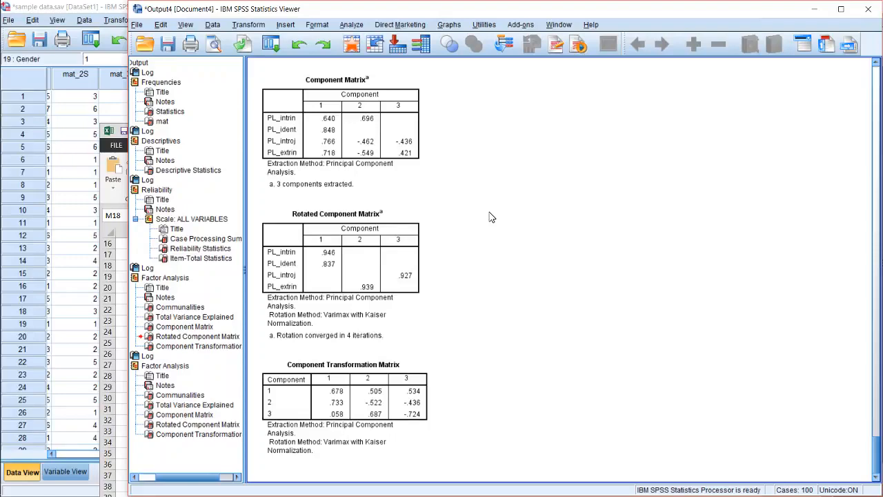
click(386, 210)
click(63, 196)
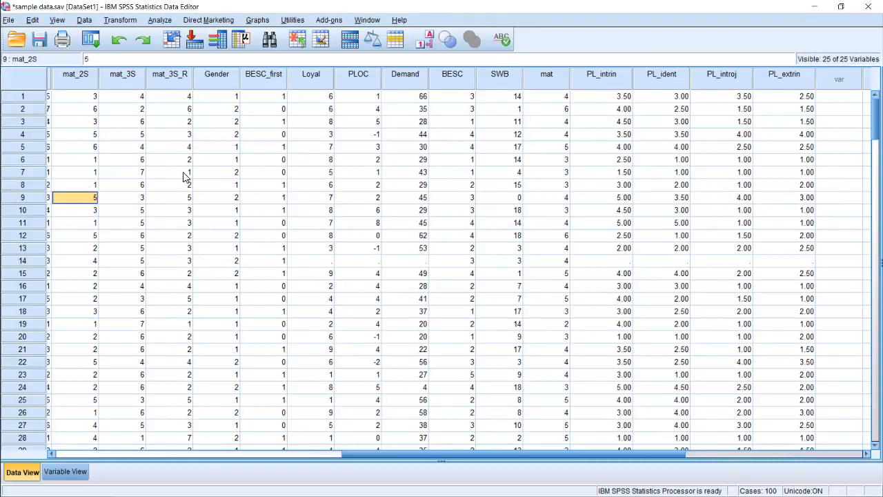
Look through the dataset's variables along case 9, from WhichProduct and PhoneBrand across the materialism items to PLOC
key(Left)
key(Left)
key(Left)
key(Left)
key(Left)
key(Left)
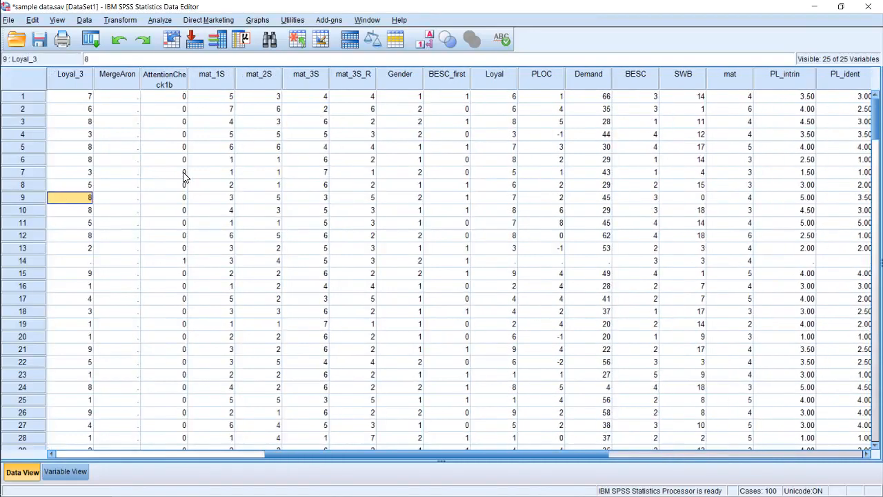
key(Left)
key(Left)
key(Left)
key(Left)
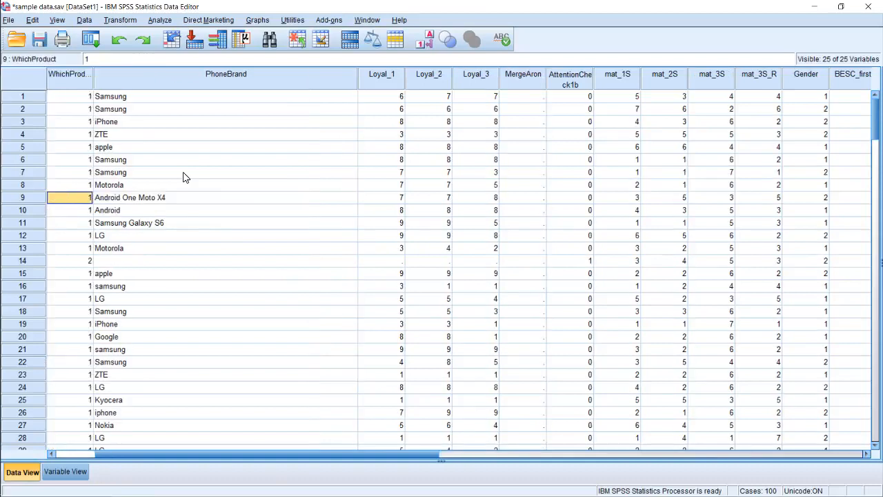
key(Right)
key(Right)
key(Right)
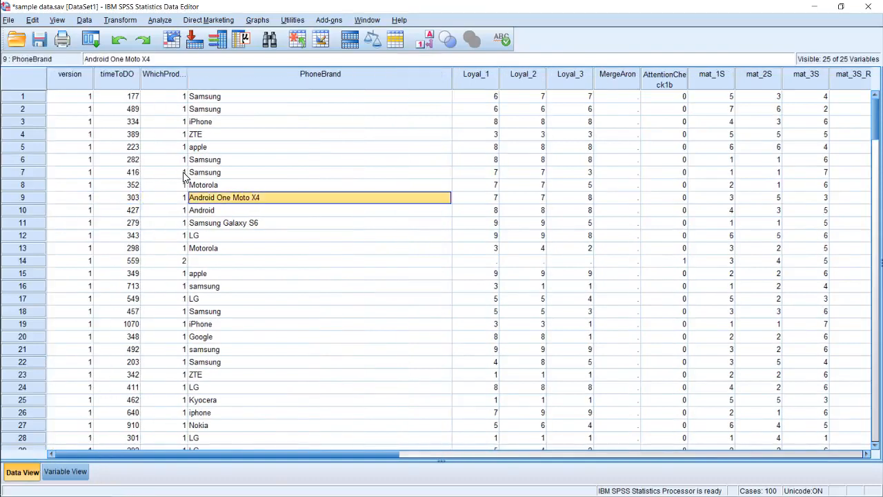
key(Right)
key(Right)
key(Right)
key(Right)
key(Right)
key(Right)
key(Right)
key(Right)
key(Right)
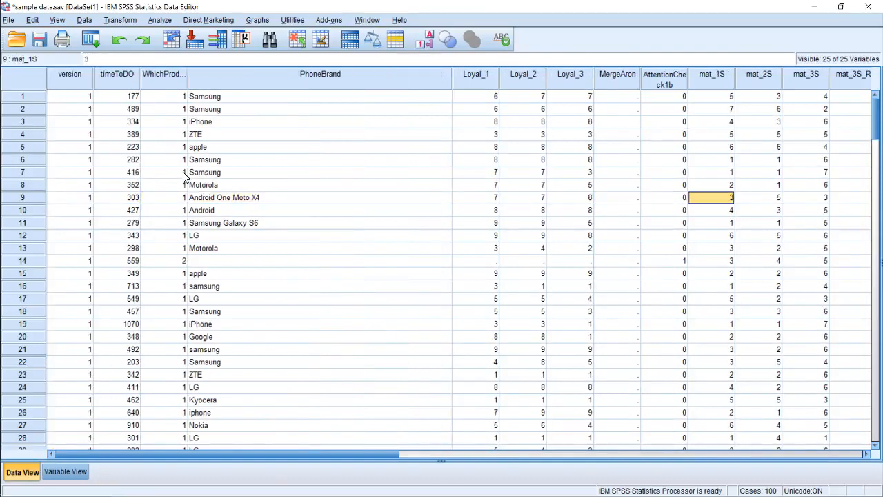
key(Right)
key(Right)
key(Right)
key(Right)
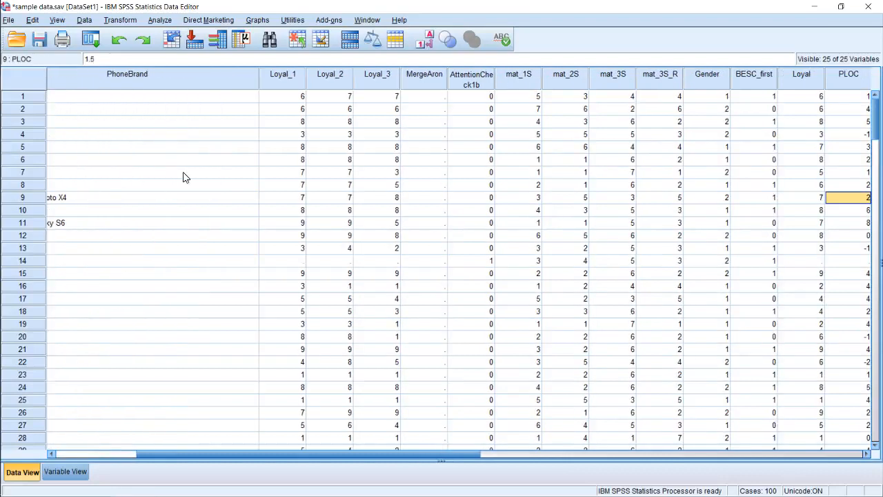
key(Right)
key(Left)
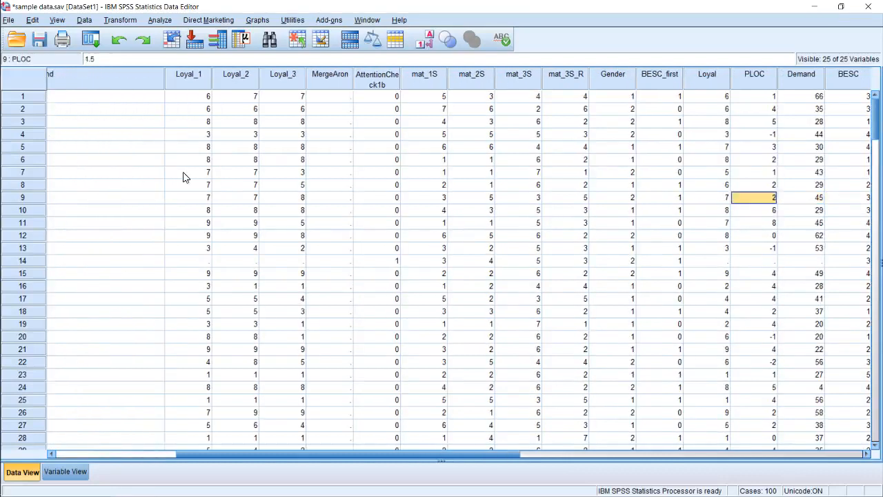
Go to the Gender value of the first case to examine how the variable is coded
key(Left)
key(Left)
key(Up)
key(Up)
key(Up)
key(Up)
key(Left)
key(Up)
key(Up)
key(Up)
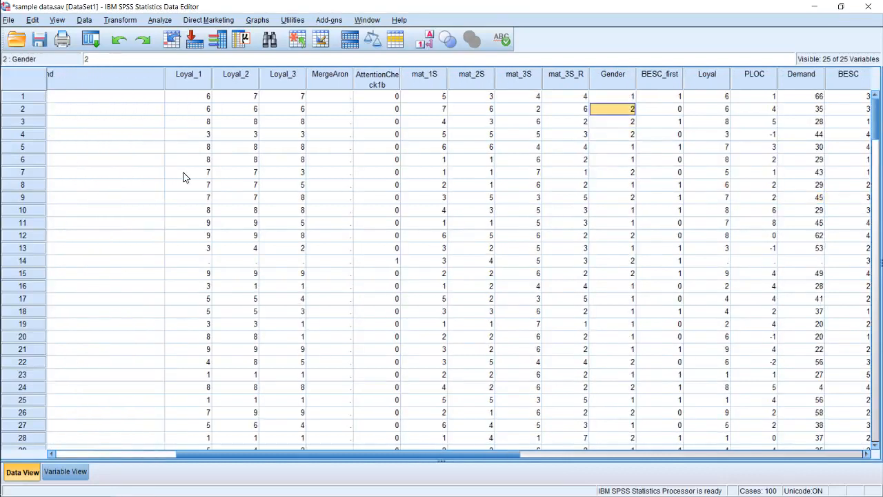
key(Up)
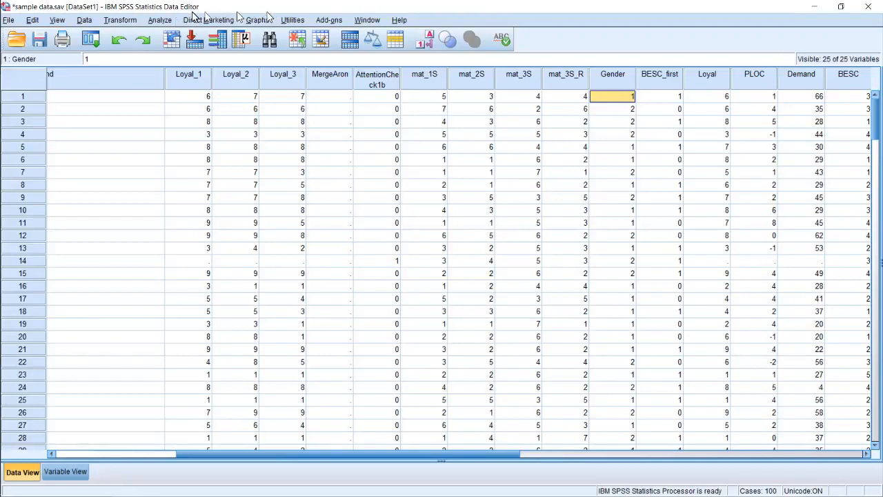
Start a One-Sample T Test from the Compare Means procedures and add Gender as the test variable
click(167, 21)
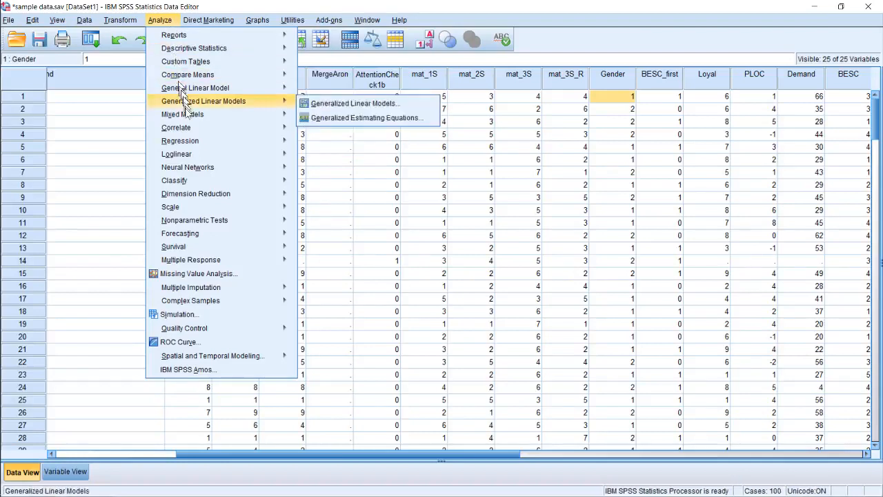
mouse_move(191, 117)
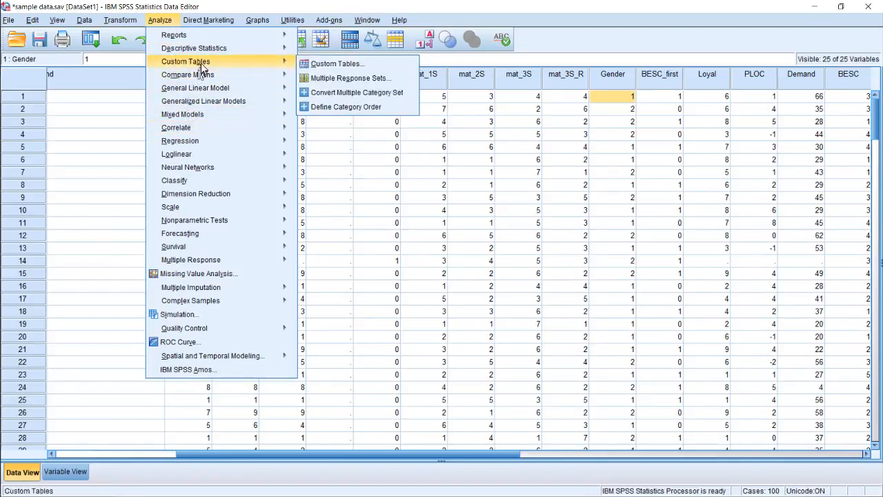
mouse_move(221, 74)
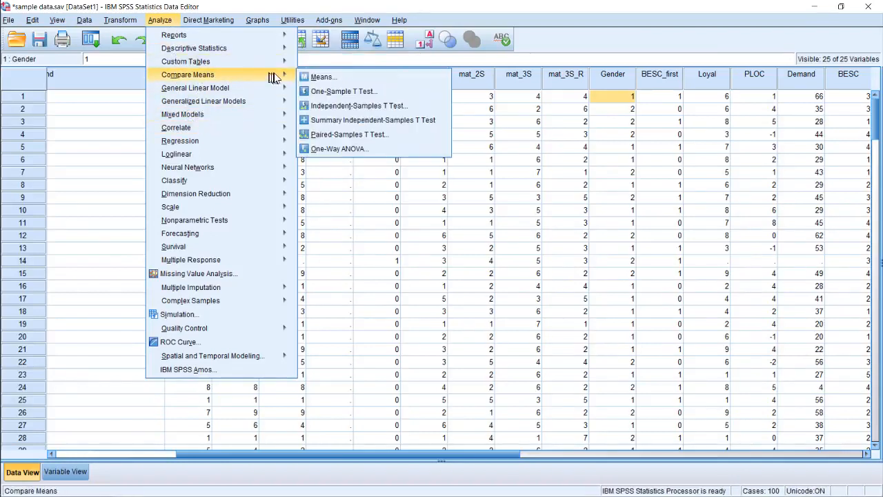
click(334, 92)
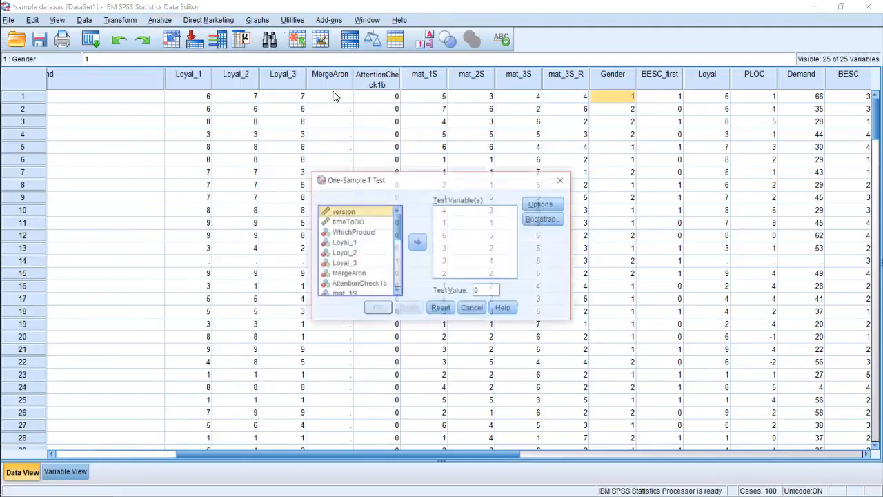
scroll(359, 255, down, 3)
click(357, 265)
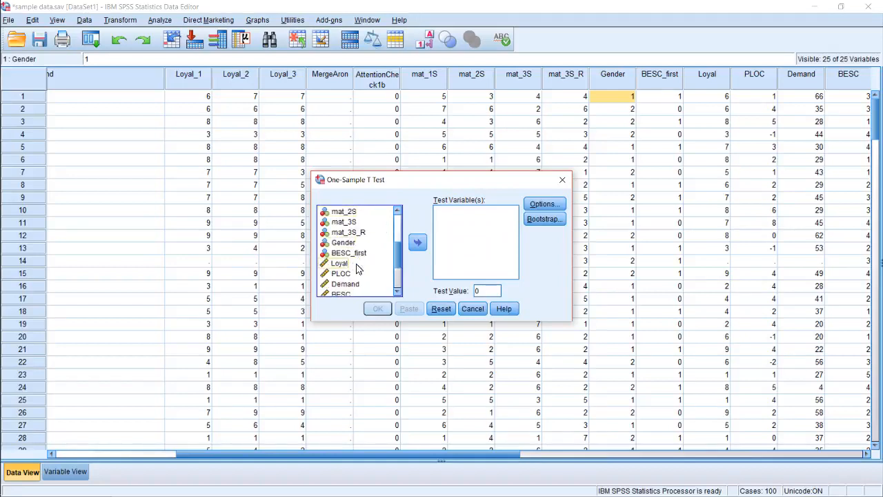
click(355, 242)
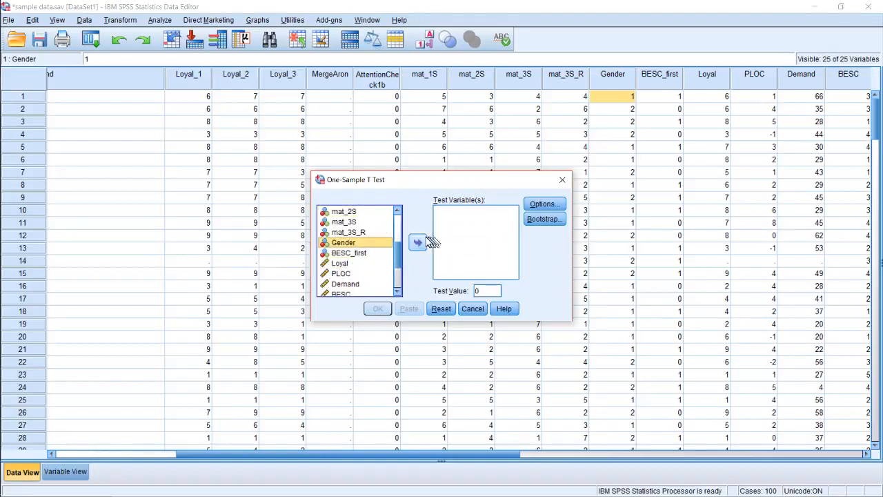
click(418, 242)
Set the test value to 1.5 and run the One-Sample T Test
double_click(494, 289)
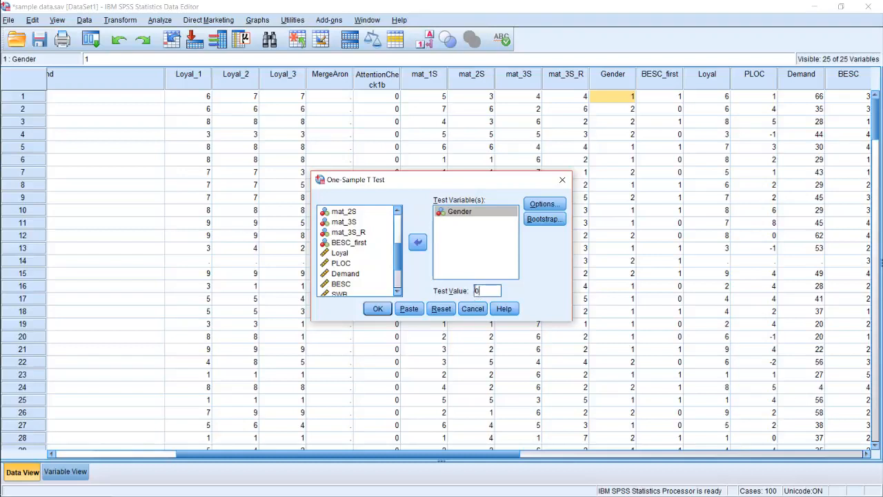
drag(487, 291, 467, 293)
click(383, 313)
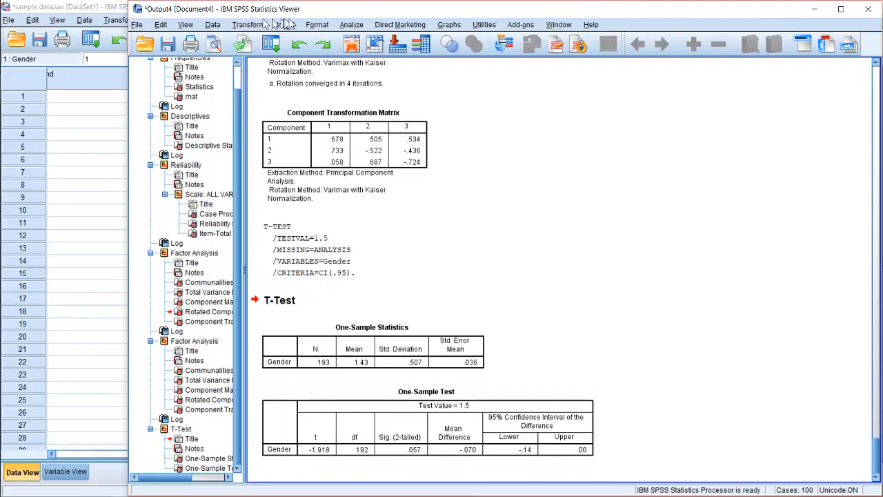
Start an Independent-Samples T Test and assign Gender as the grouping variable
click(350, 24)
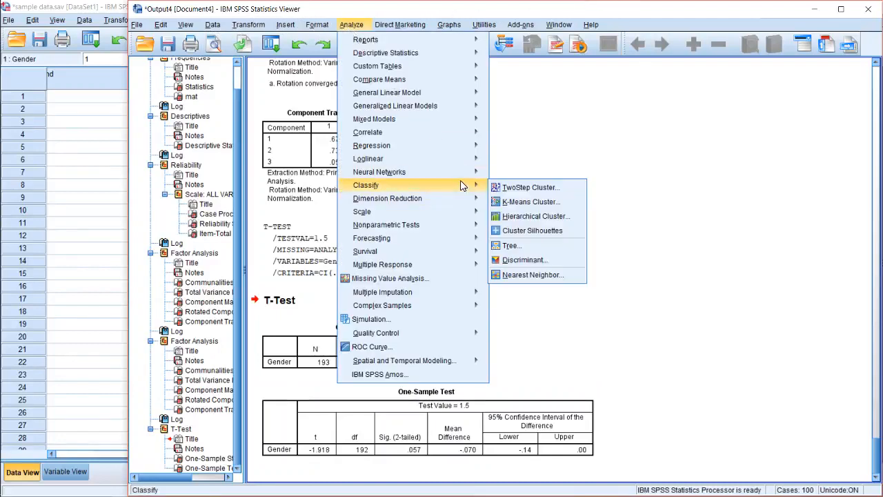
mouse_move(462, 199)
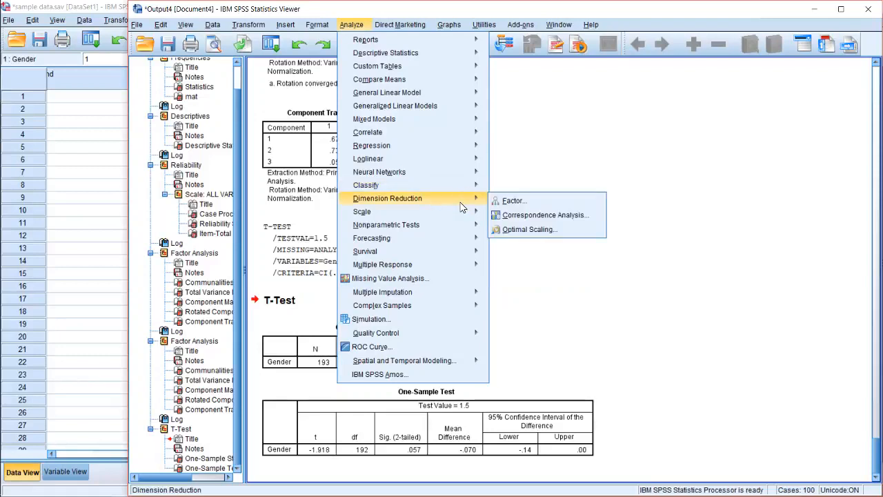
mouse_move(463, 135)
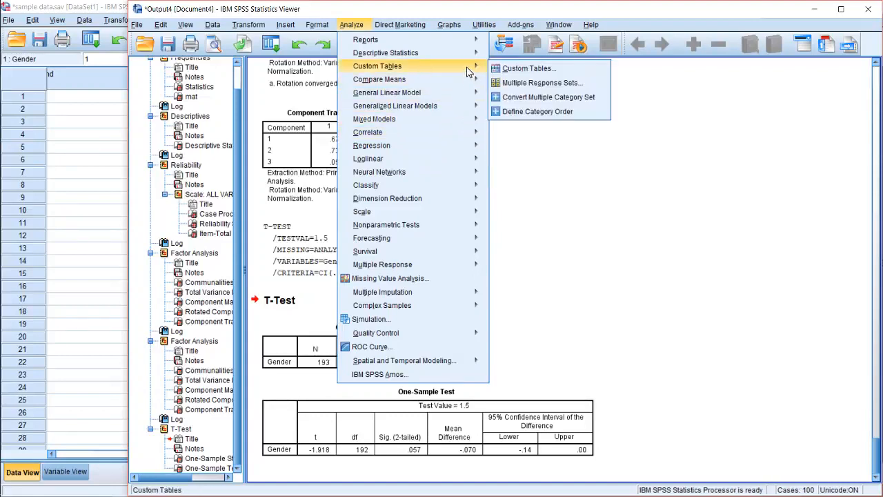
mouse_move(466, 56)
mouse_move(474, 79)
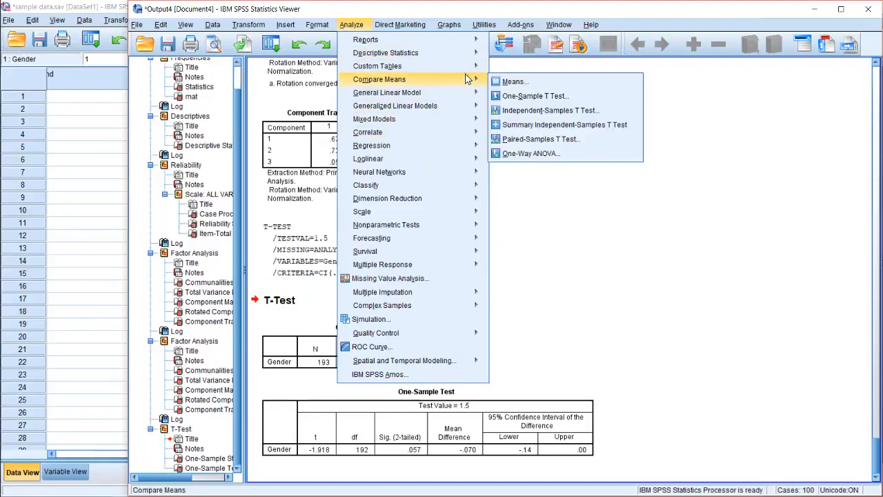
click(506, 112)
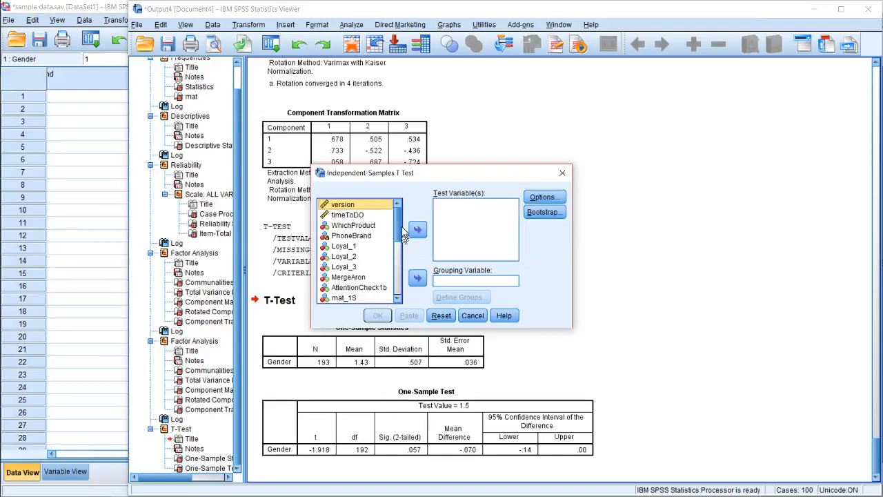
drag(400, 229, 393, 283)
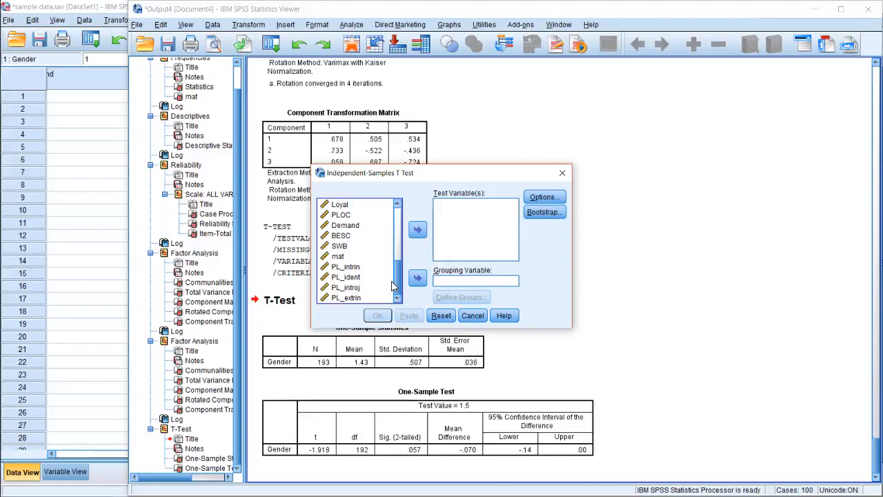
scroll(391, 280, up, 2)
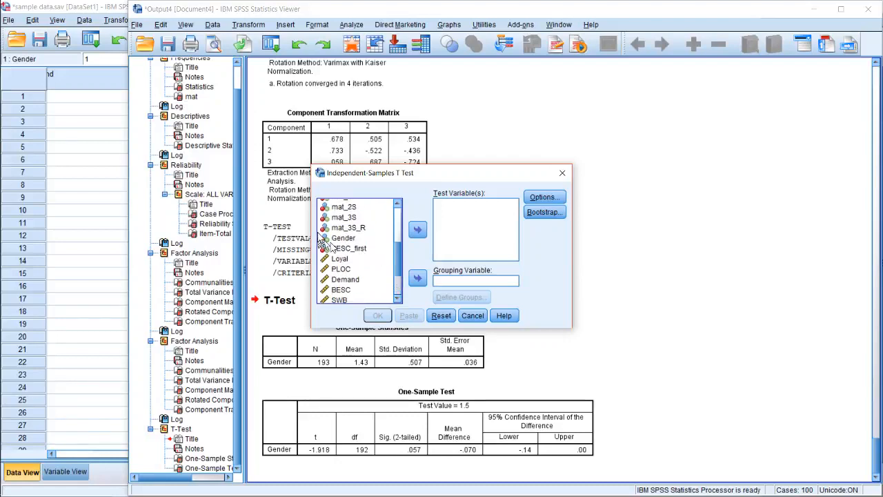
click(324, 228)
click(345, 248)
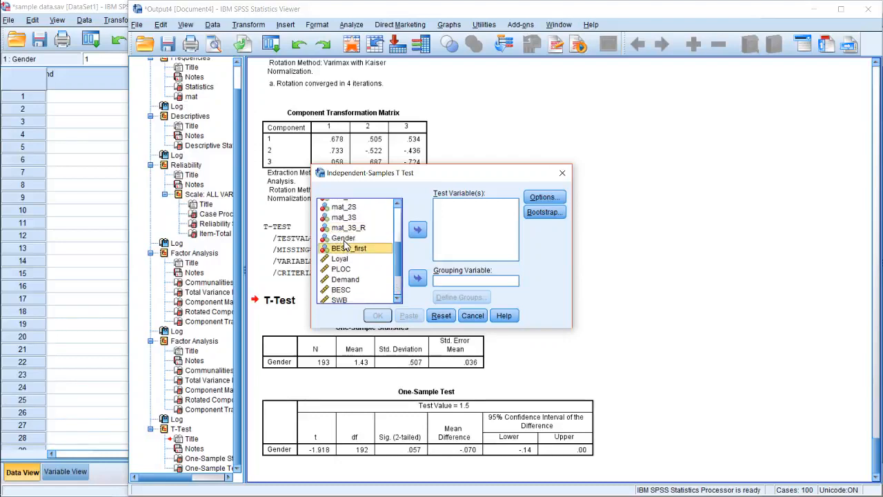
click(344, 238)
click(418, 278)
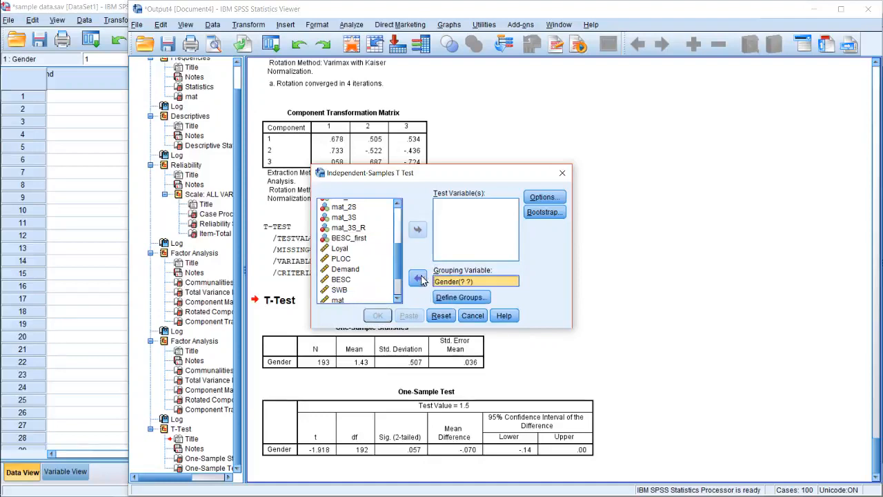
Add mat and BESC as test variables of the Independent-Samples T Test
scroll(353, 271, down, 1)
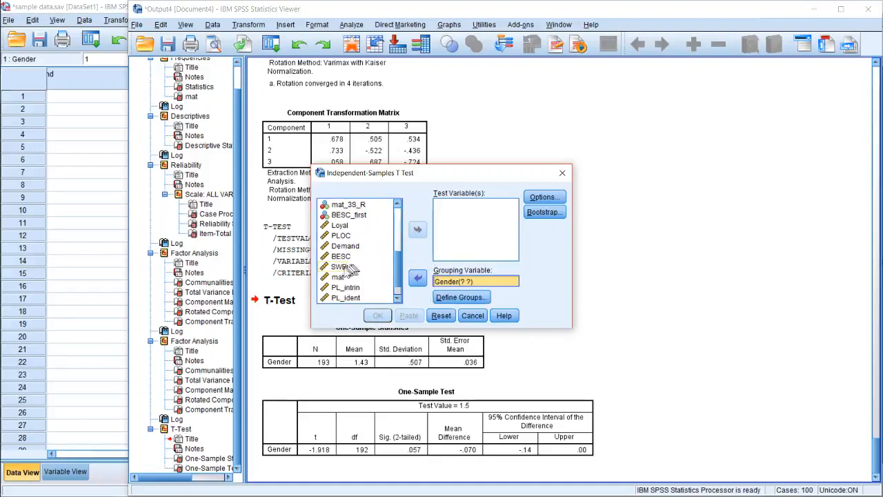
click(341, 276)
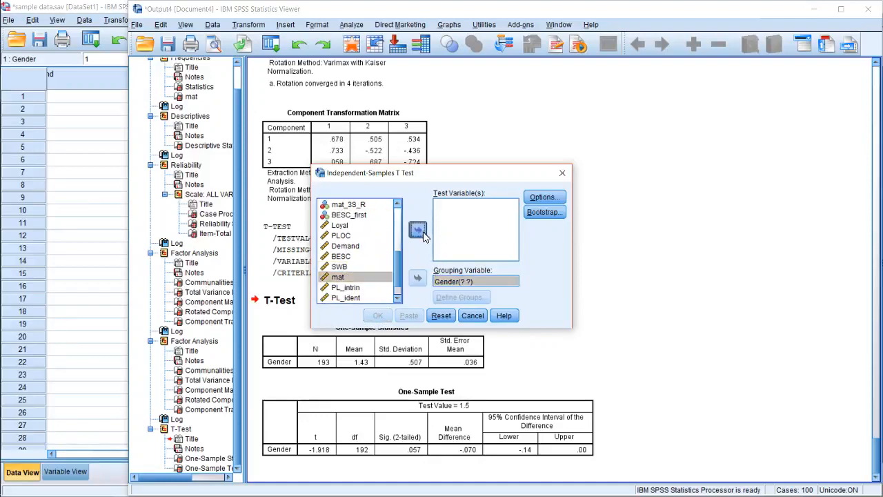
click(418, 230)
click(345, 257)
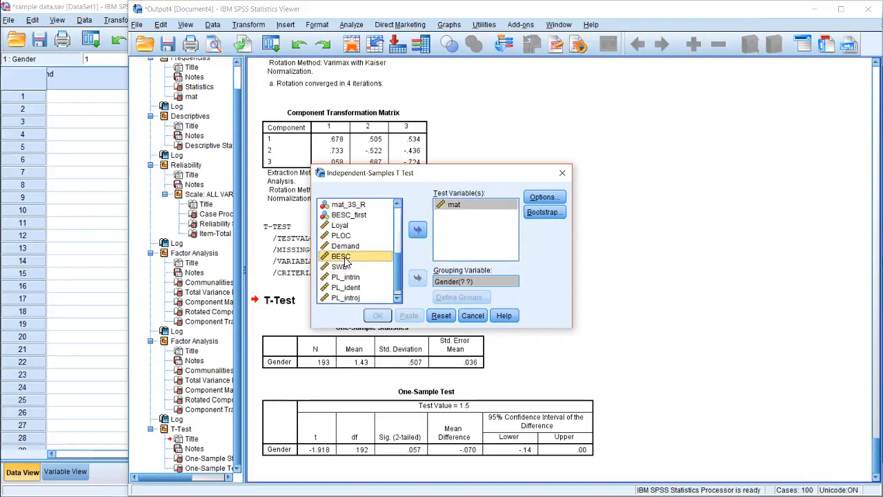
click(416, 235)
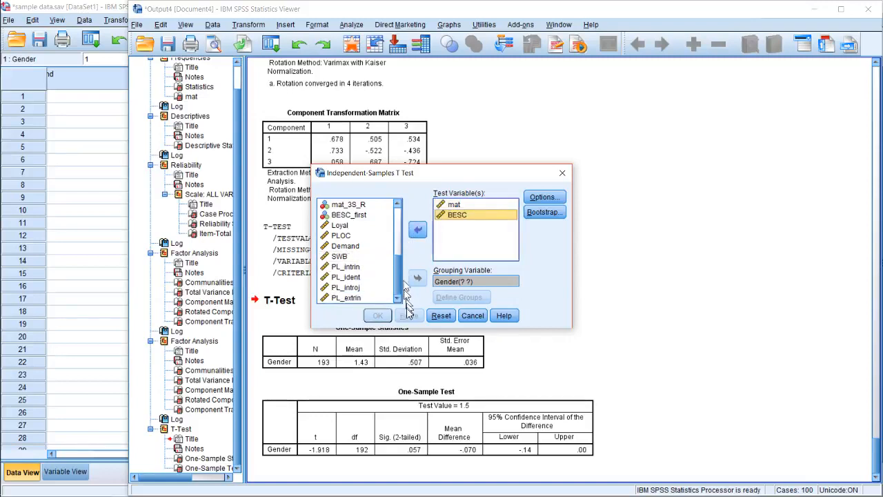
Define the groups of the Gender grouping variable with the specified values 1 and 2
click(480, 282)
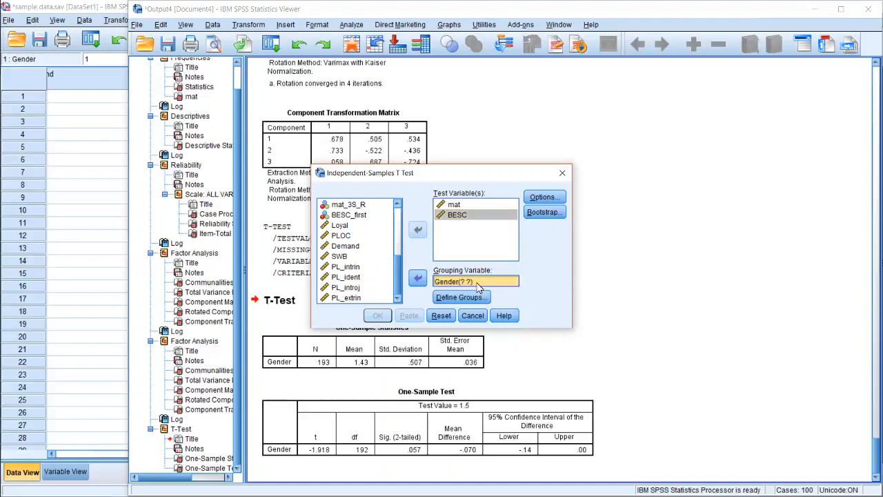
click(472, 295)
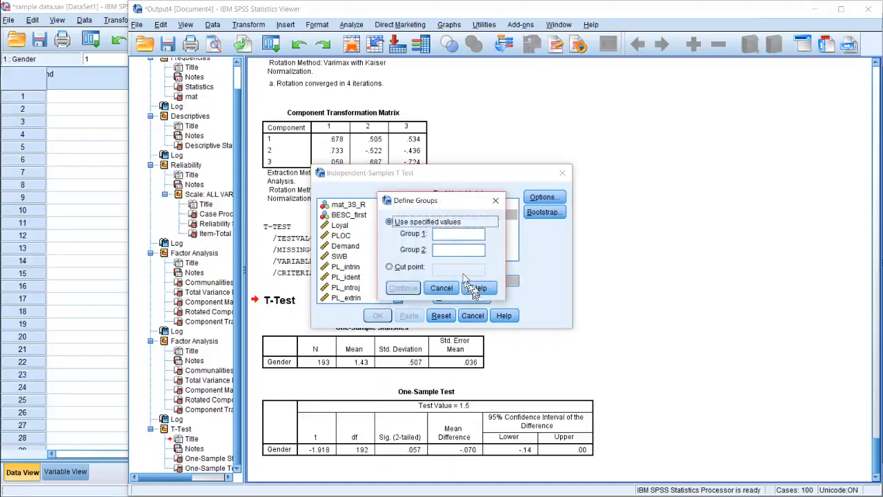
click(451, 234)
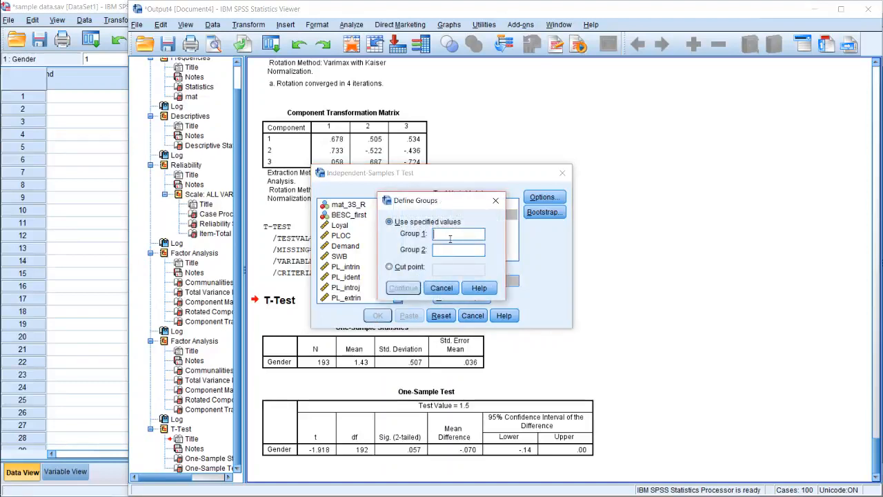
text(1)
text(2)
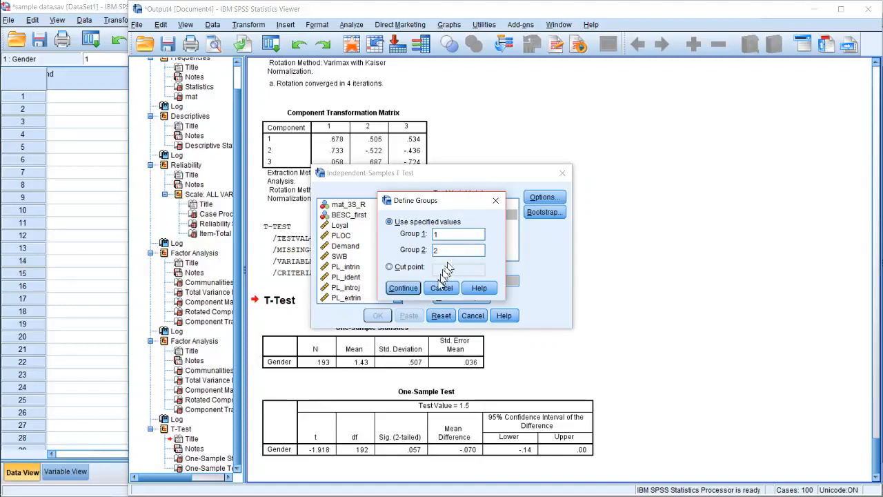
Try defining the Gender groups by a cut point of 1.5 and return to the specified values
click(407, 269)
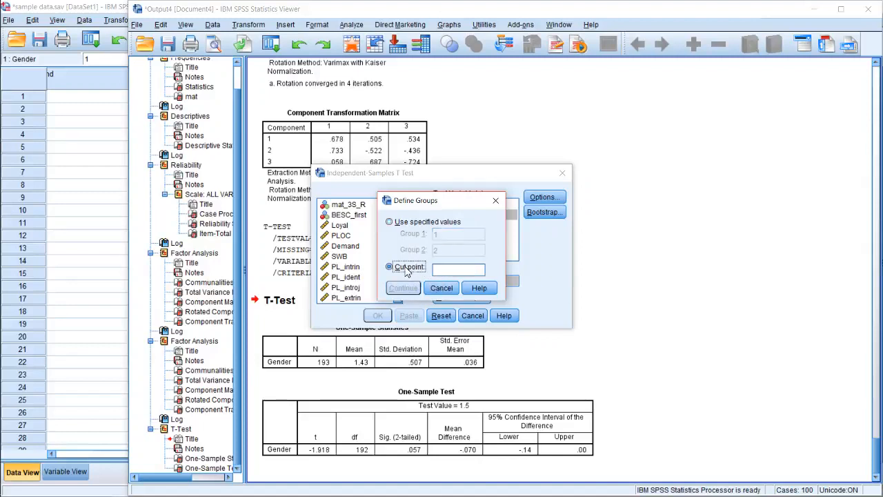
click(444, 269)
text(1.5)
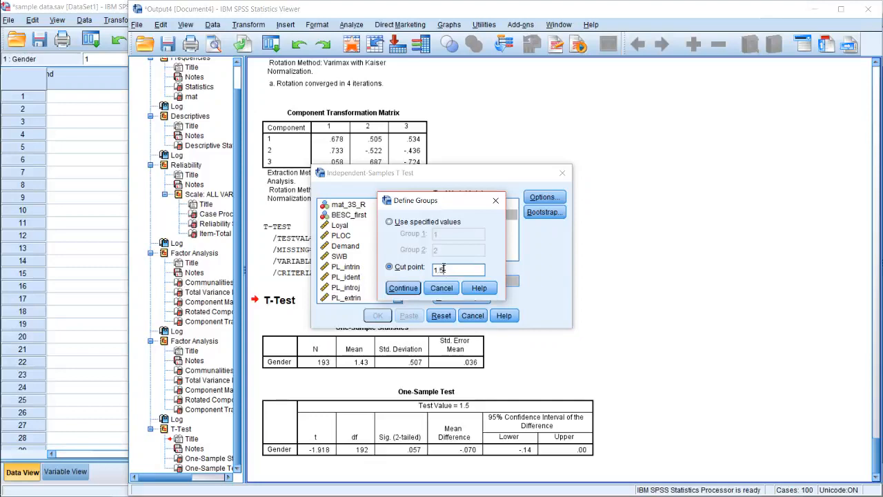
click(450, 221)
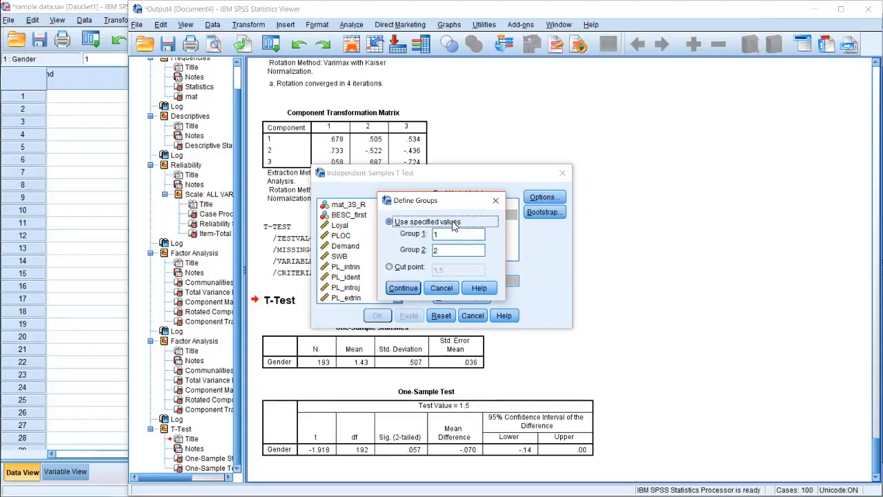
Confirm the Gender groups, paste the Independent-Samples T Test as syntax, and bring up the syntax window
click(400, 288)
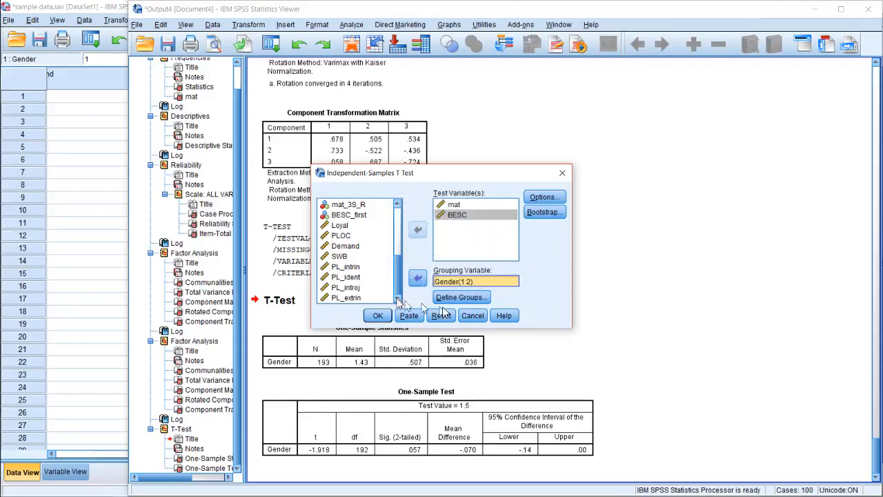
click(412, 319)
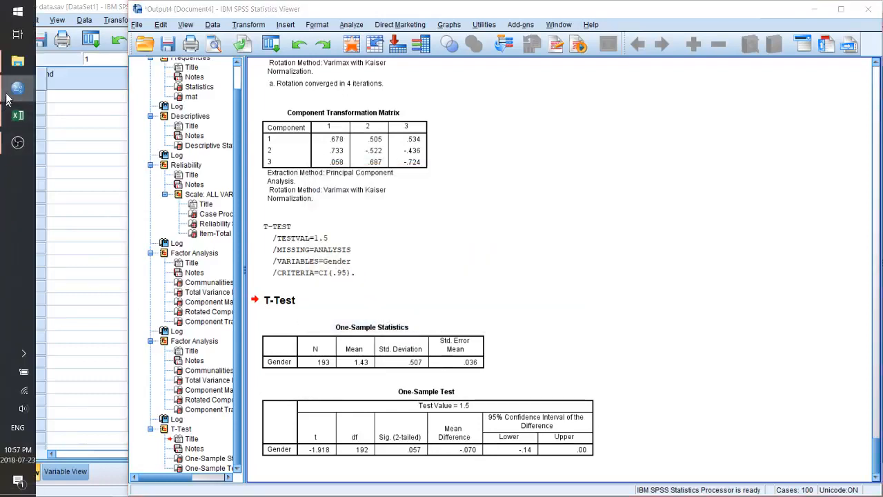
mouse_move(17, 88)
click(67, 117)
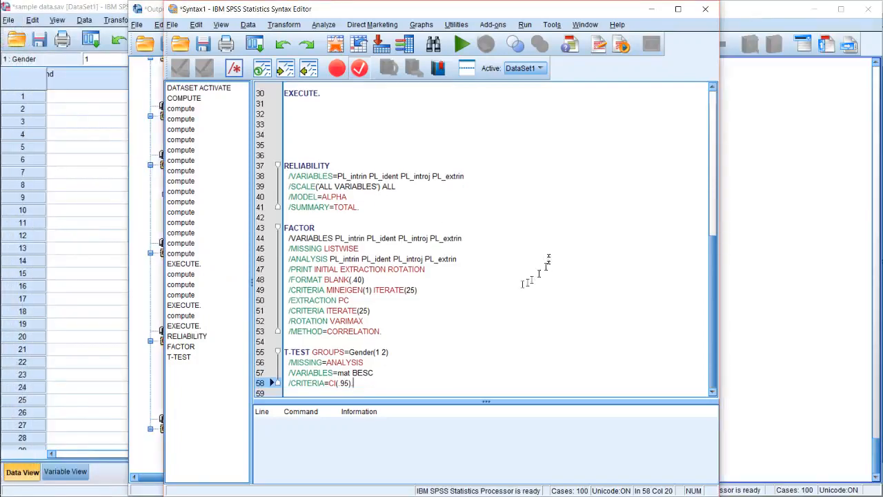
Insert blank lines above the T-TEST command and add the comment "* THIS IS A TEST OF SOMETHING." directly before it
click(390, 342)
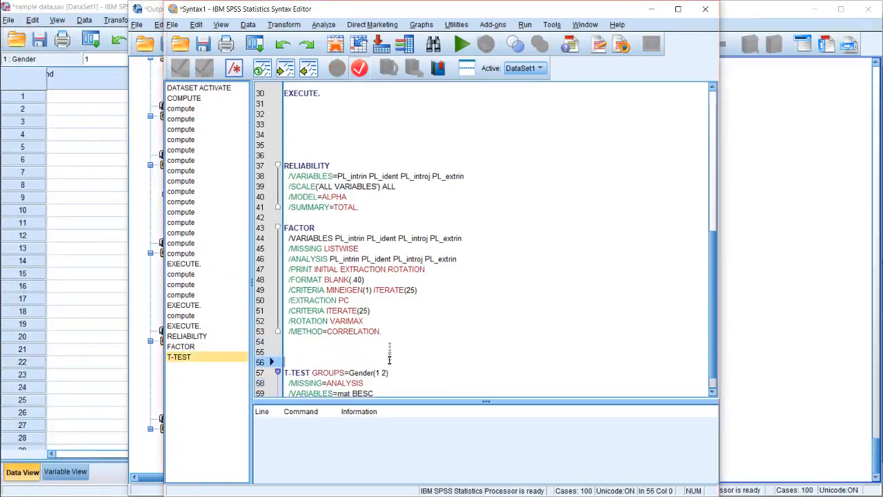
key(Return)
key(Return)
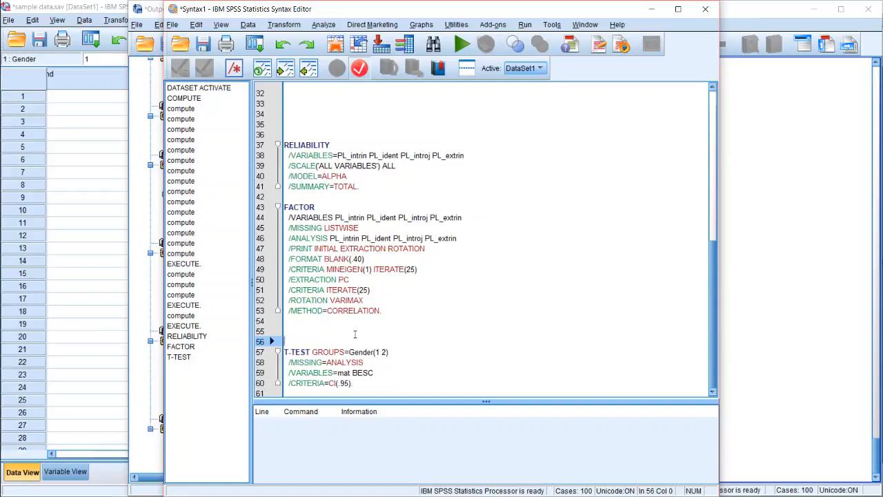
text(*)
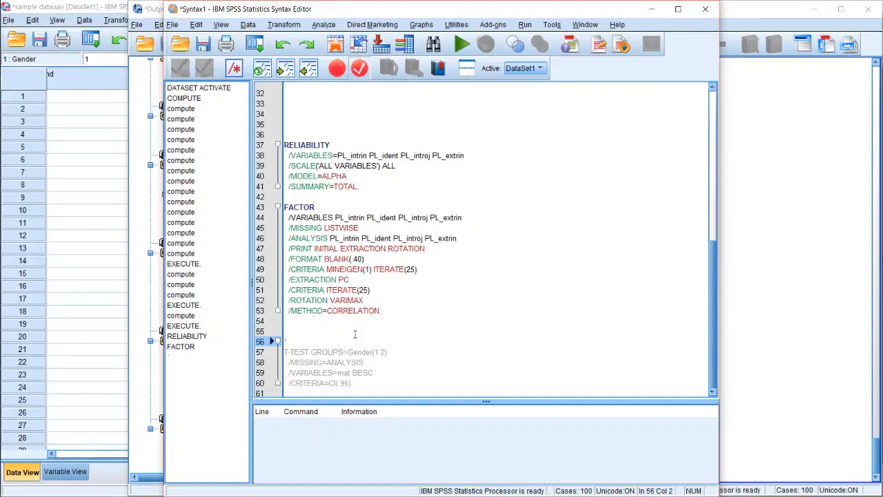
text(THIS IS A)
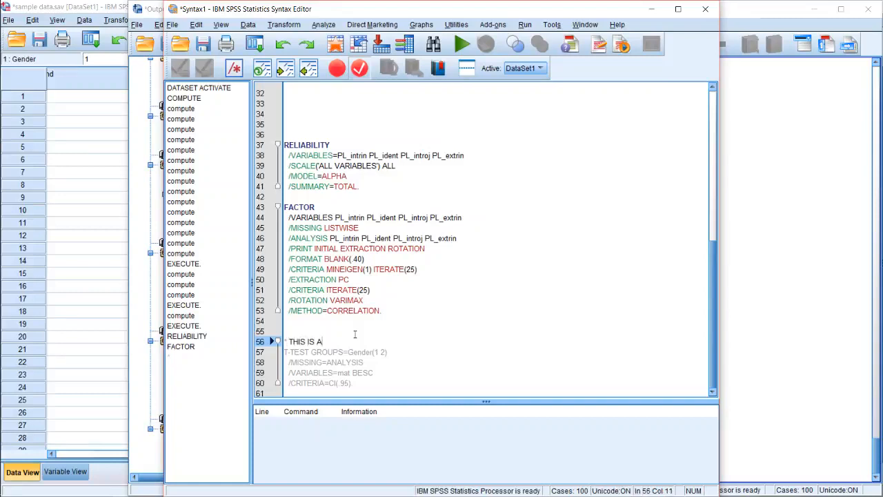
text( TEST OF SOMETHING.)
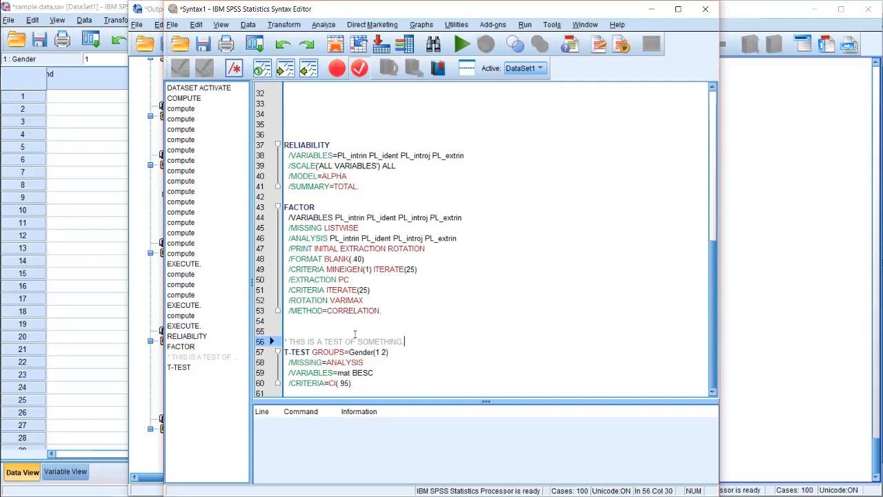
key(Up)
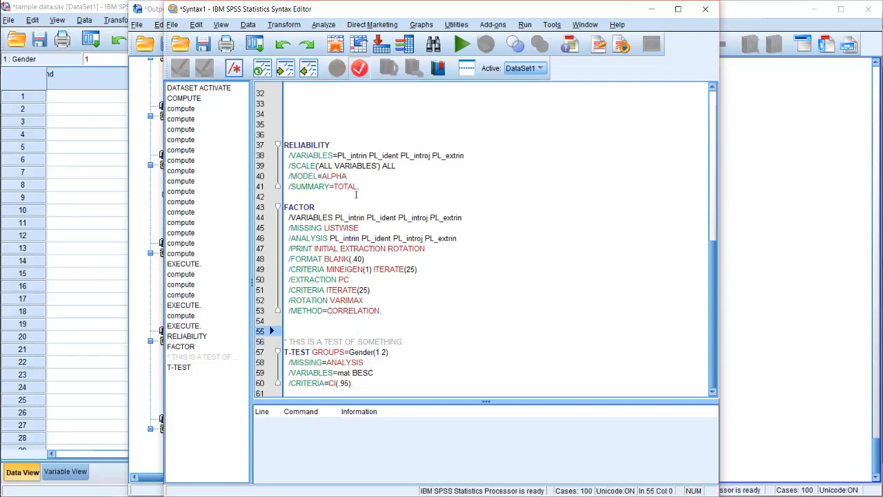
drag(284, 337, 370, 392)
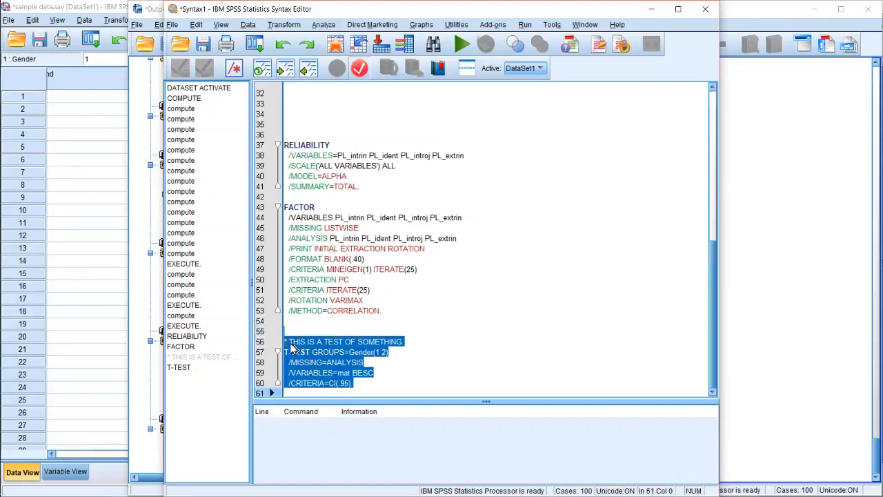
click(425, 374)
Start a comment banner below the test comment with a long row of asterisks
click(422, 338)
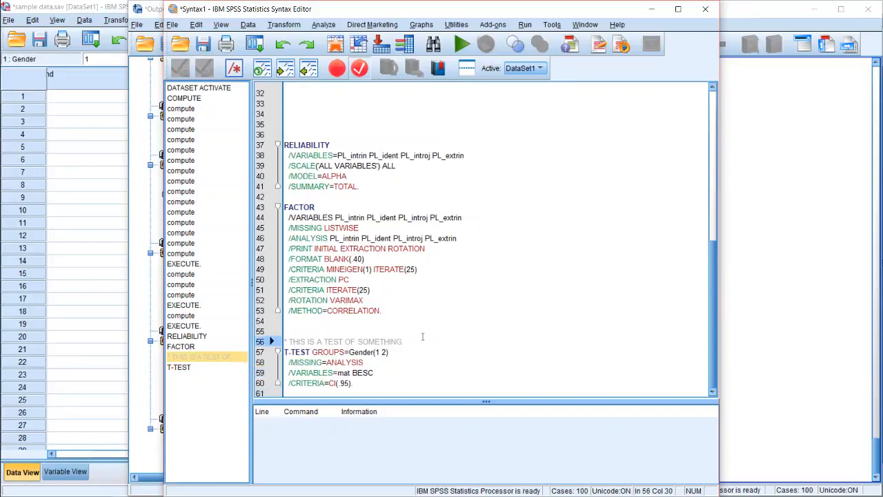
key(Return)
text(****)
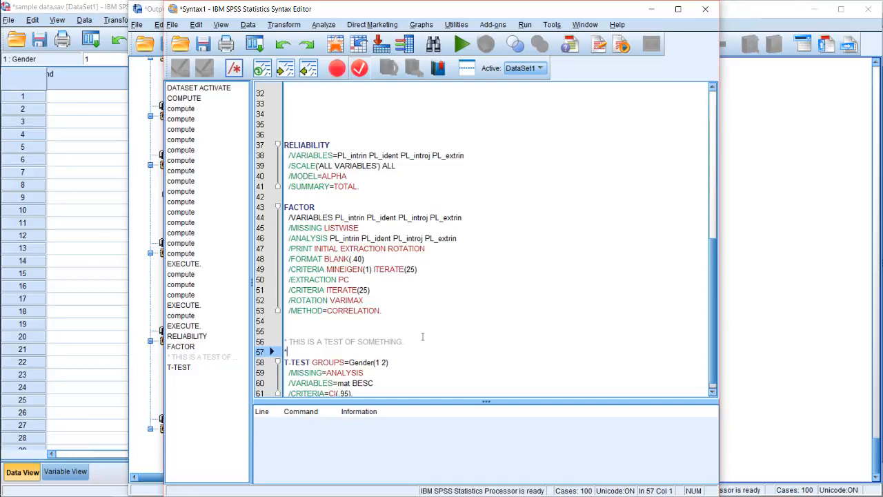
text(***************************************************)
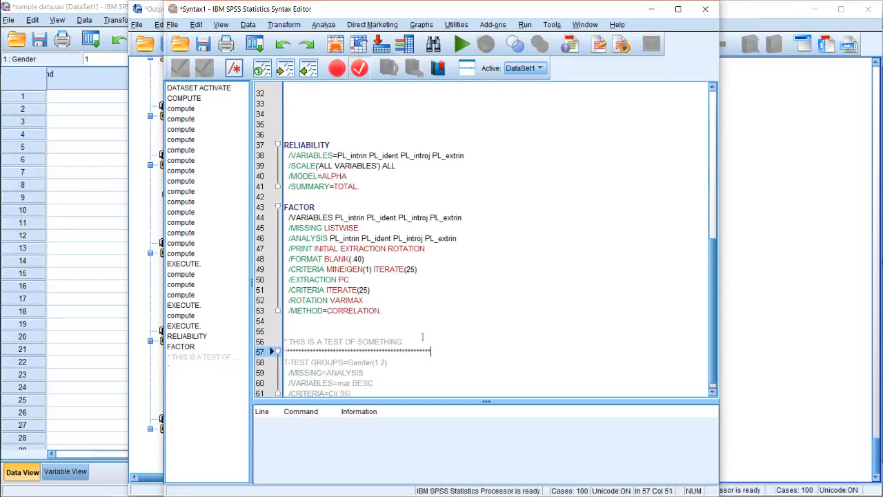
text(****************************)
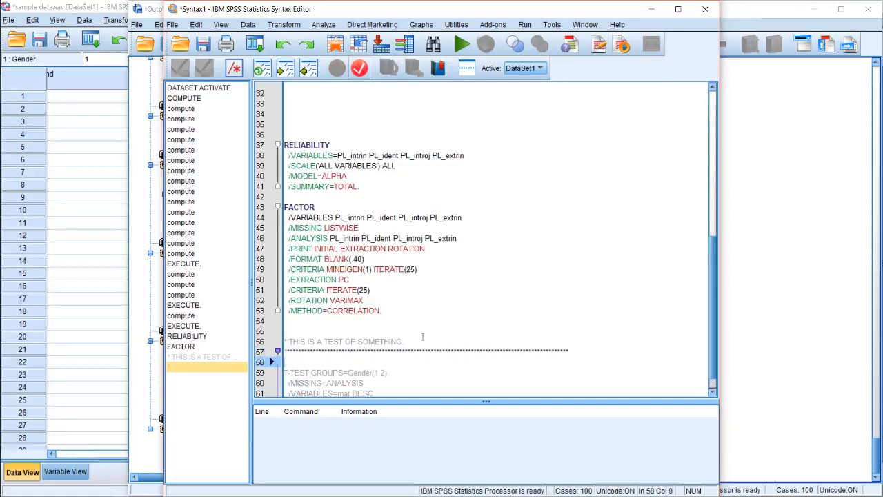
Add the banner heading "MAIN ANALYSIS STUFF HERE" on its own line, framed by asterisks on both sides
key(Return)
text(********************)
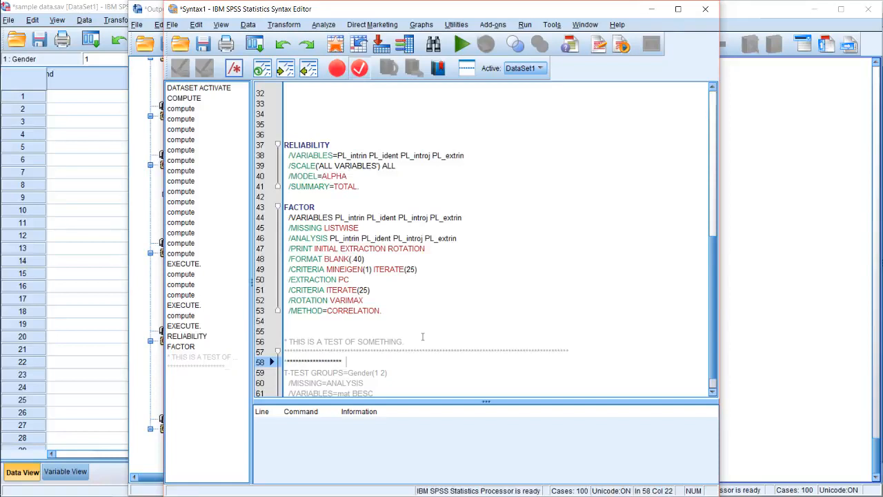
text( MAIN ANALY)
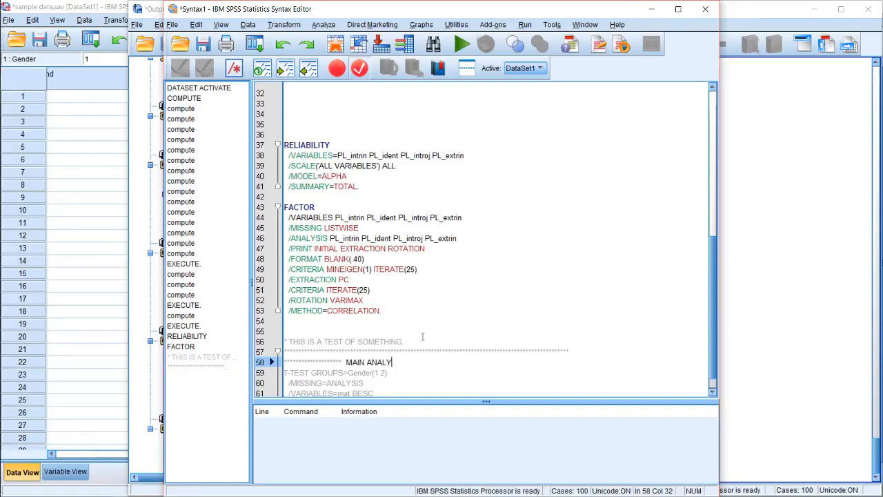
text(SIS STUFF HERE *******************************************)
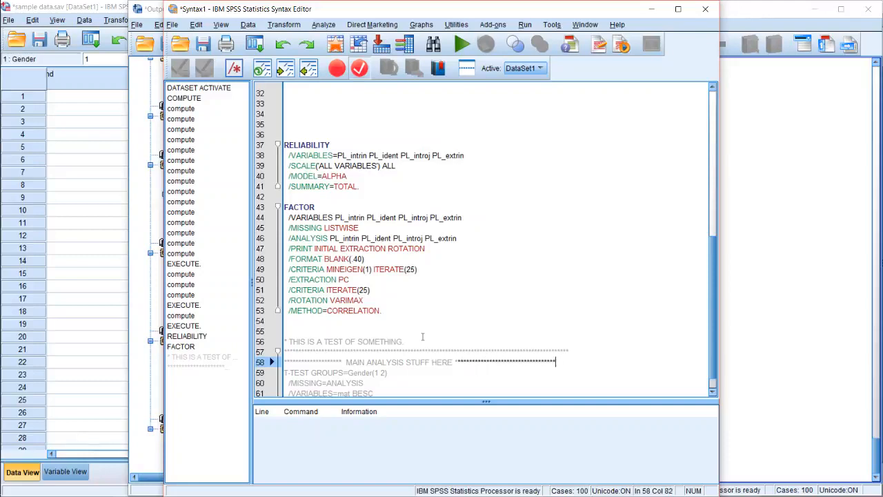
Close the comment banner with another row of asterisks ending in a period, and leave a blank line before T-TEST
key(Return)
text(******************************)
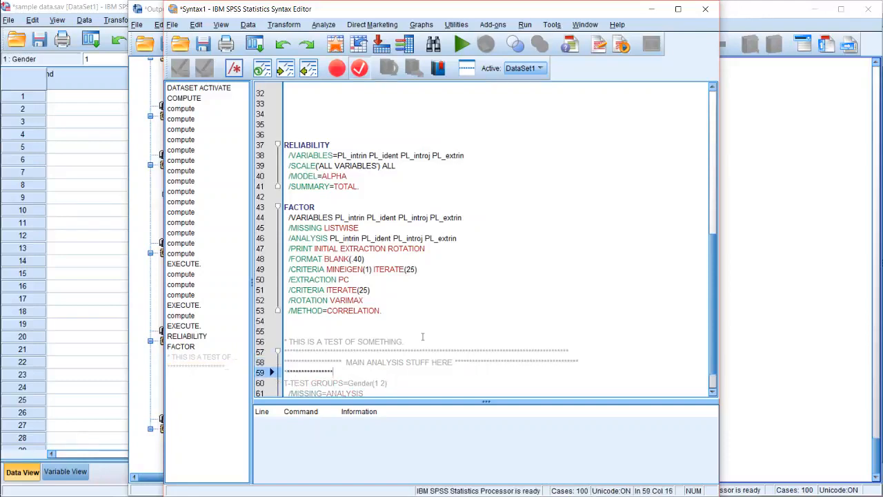
text(************************************************************)
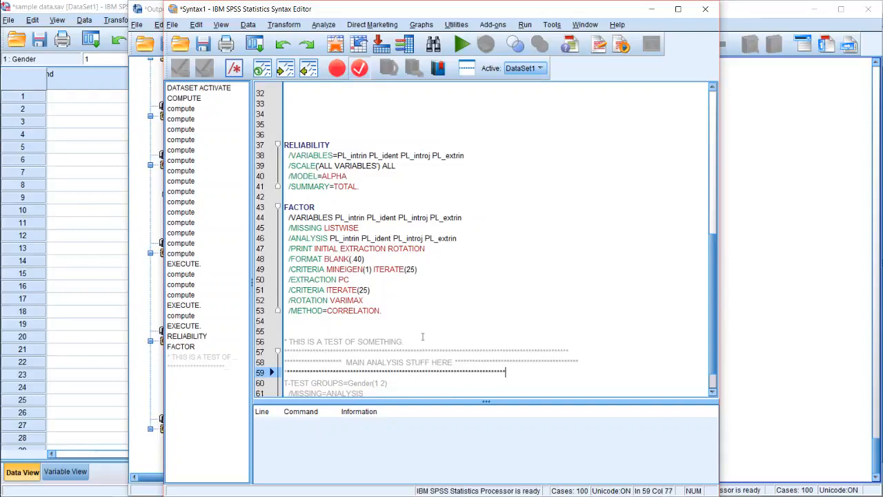
text(**********)
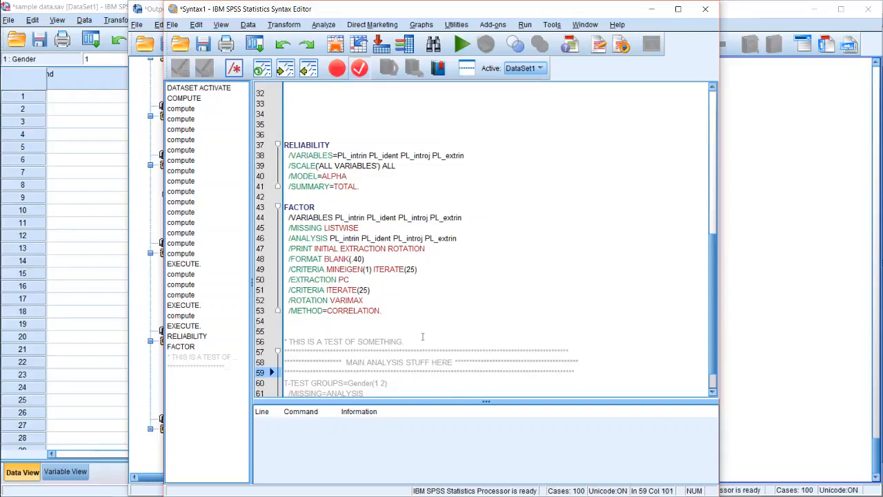
key(Return)
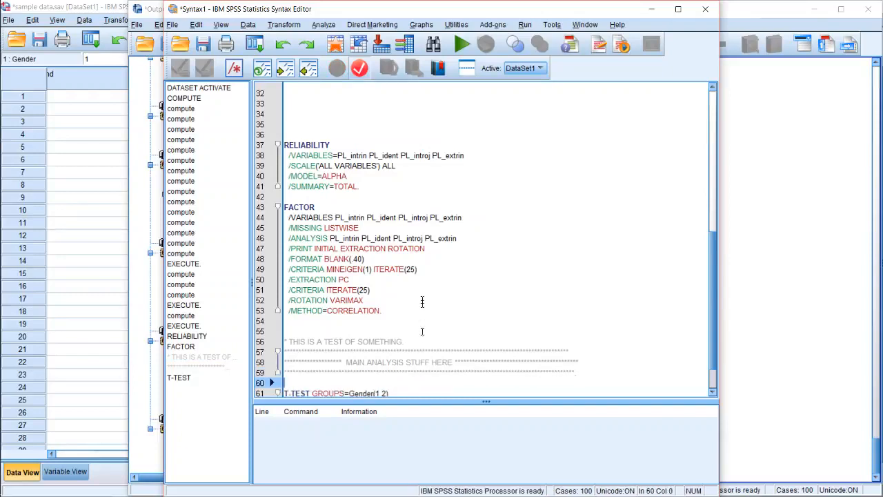
Select the T-TEST command block for mat and BESC by Gender and run only that selection
scroll(422, 382, down, 2)
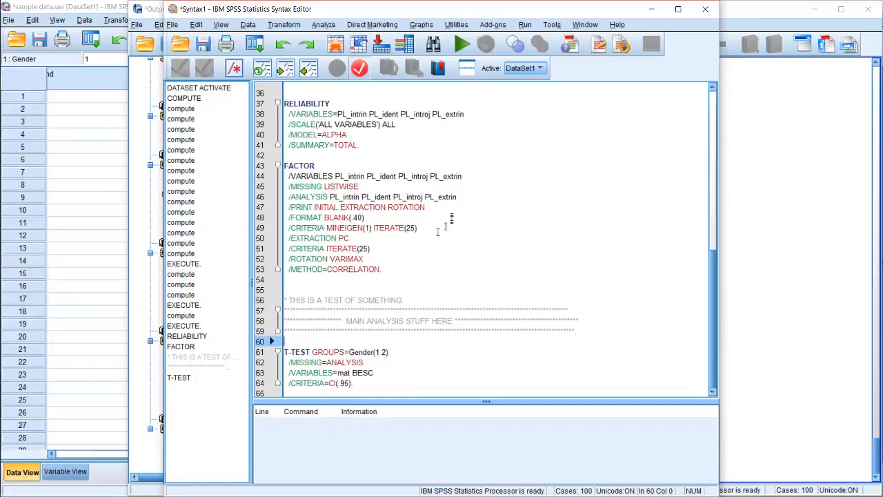
drag(370, 383, 288, 336)
click(462, 44)
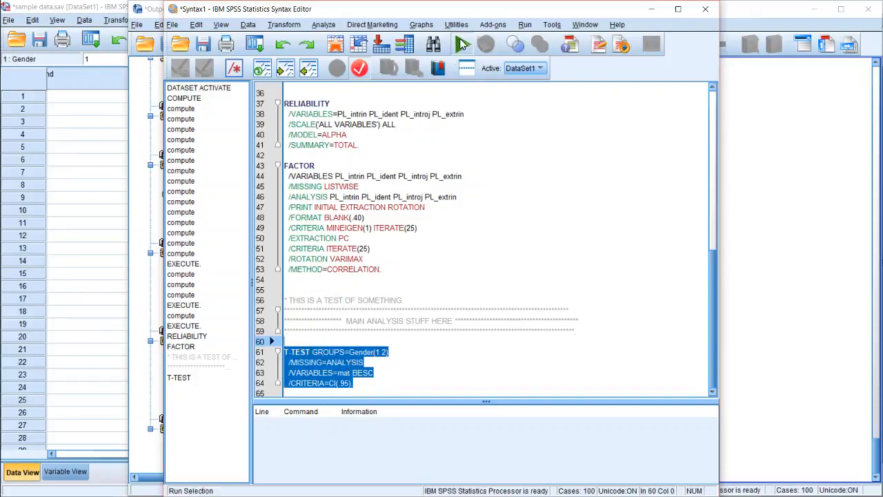
Examine the Group Statistics and Independent Samples Test tables for mat and BESC, including Levene's test, significance and confidence intervals
scroll(468, 273, down, 1)
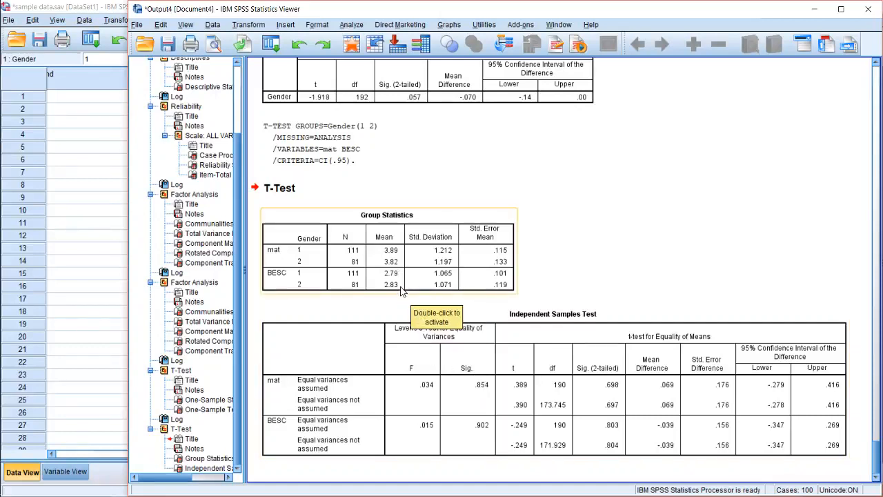
click(468, 426)
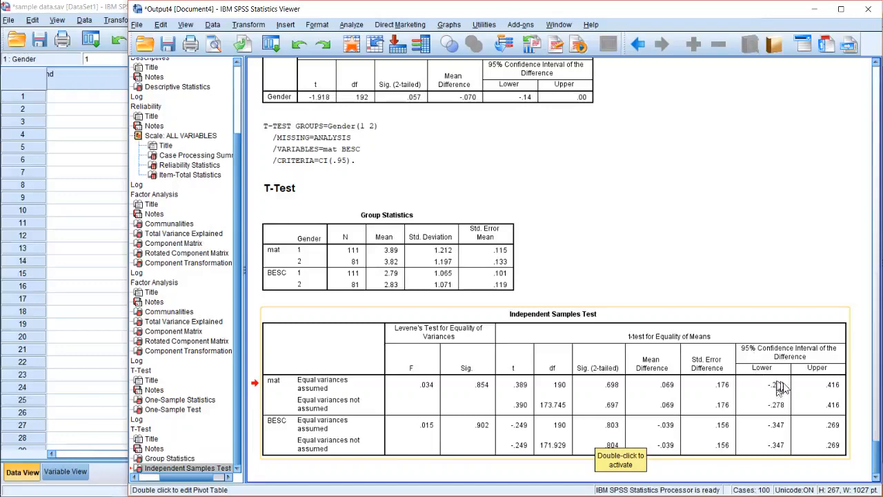
scroll(774, 369, up, 1)
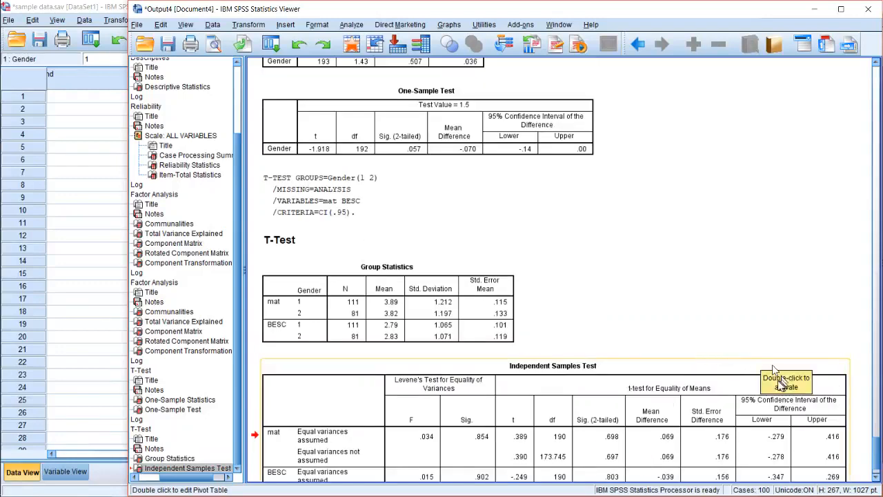
scroll(793, 404, down, 1)
click(798, 414)
click(739, 235)
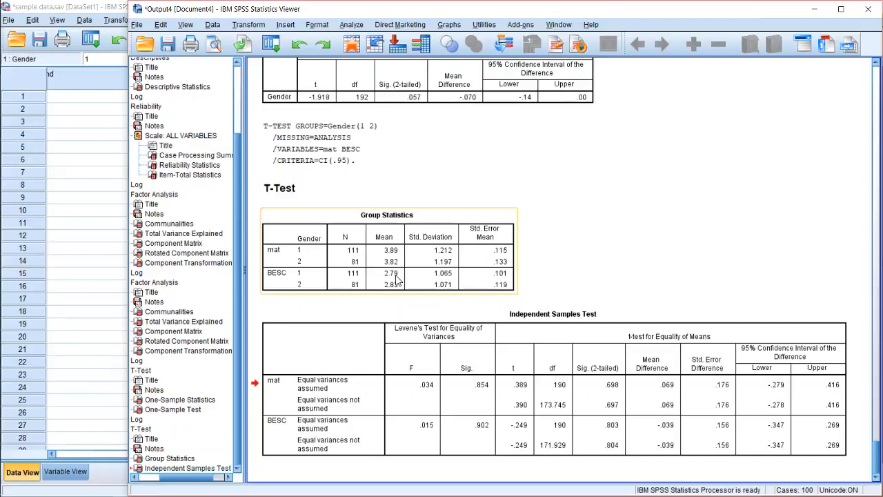
Open a Bivariate Correlations analysis and check that PLOC, BESC and mat are its selected variables
click(350, 26)
mouse_move(358, 80)
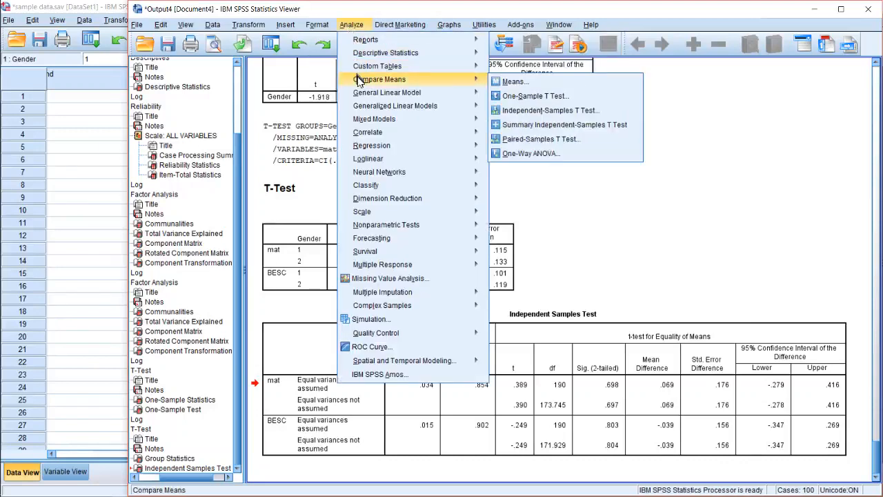
mouse_move(383, 132)
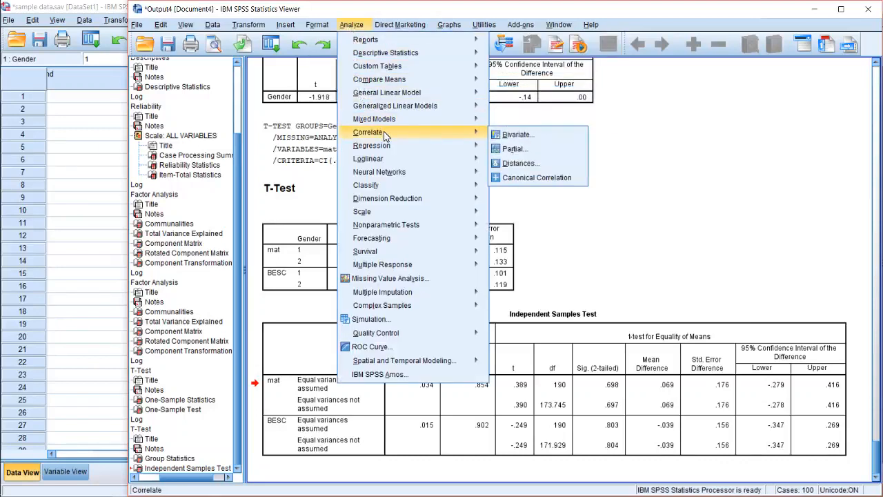
click(527, 141)
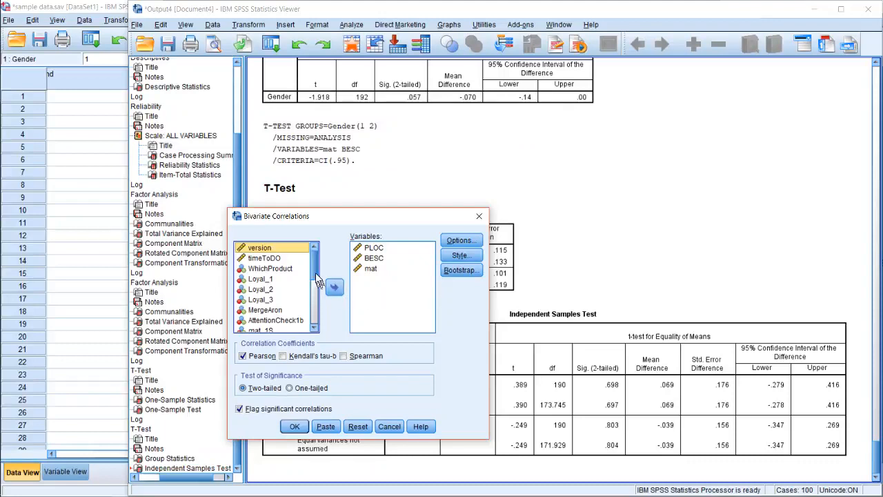
click(383, 247)
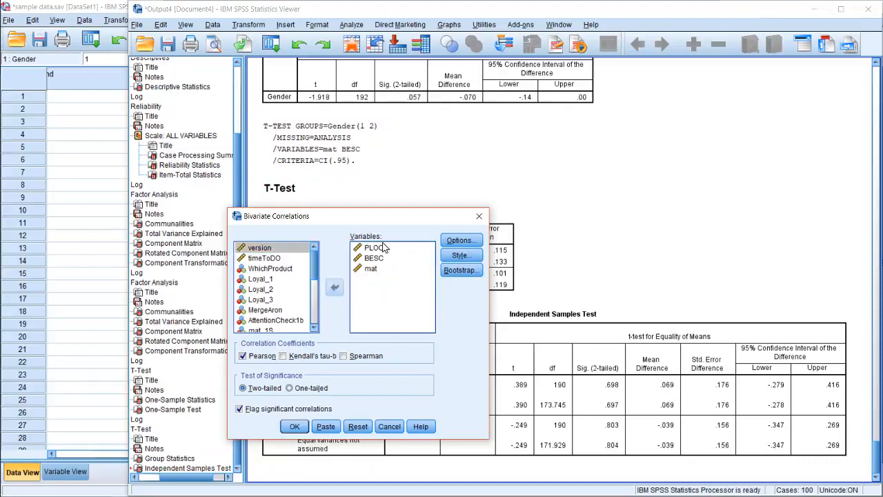
click(387, 260)
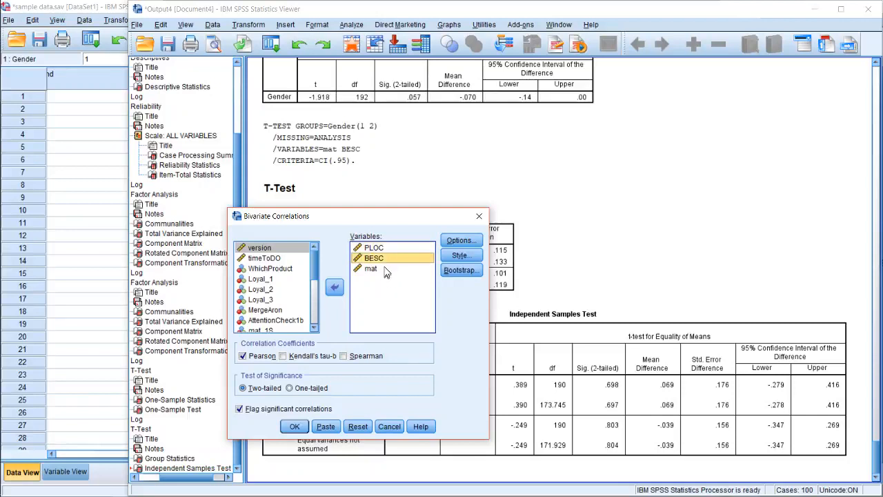
click(384, 269)
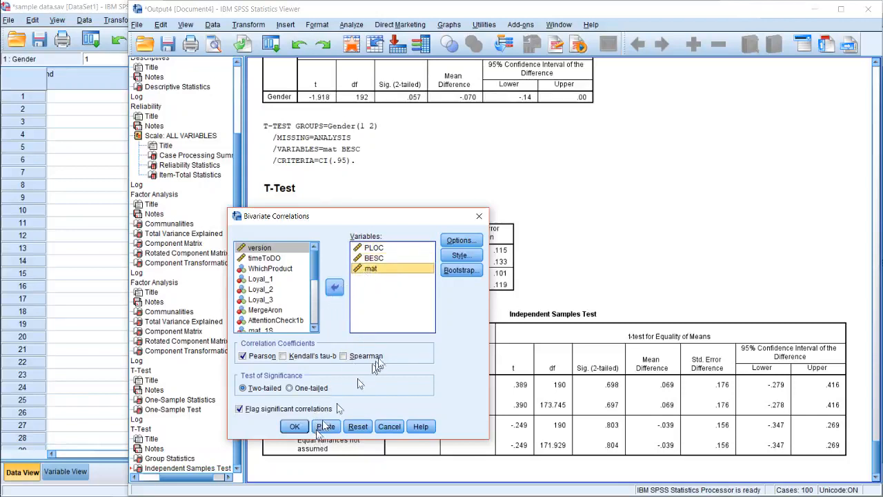
Review the correlation options, keep pairwise exclusion of missing cases, and paste the two-tailed Pearson correlation command into the syntax
click(458, 242)
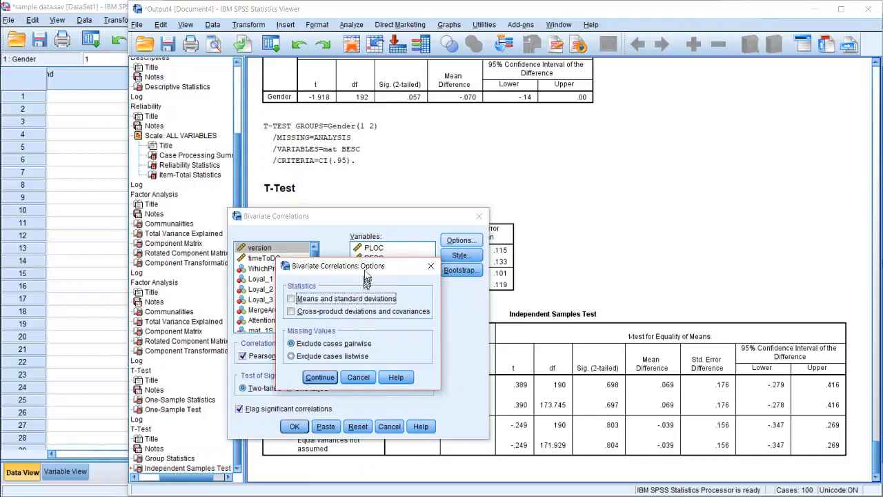
drag(365, 267, 558, 235)
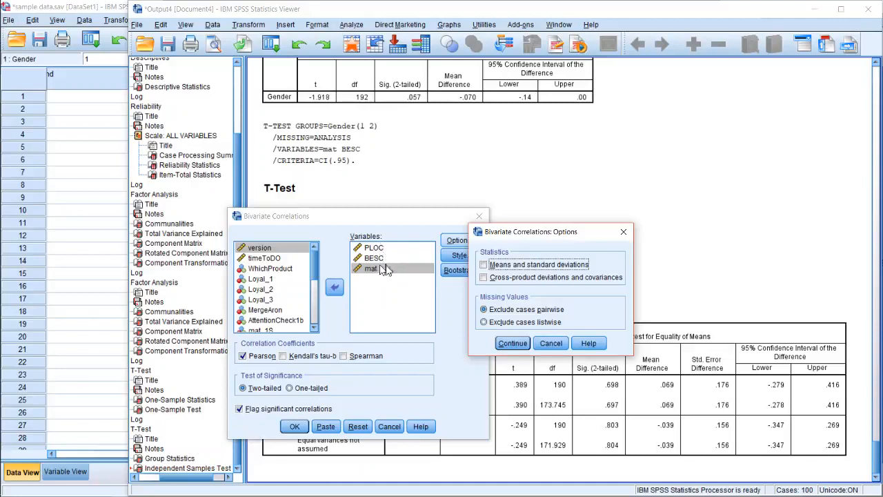
click(512, 343)
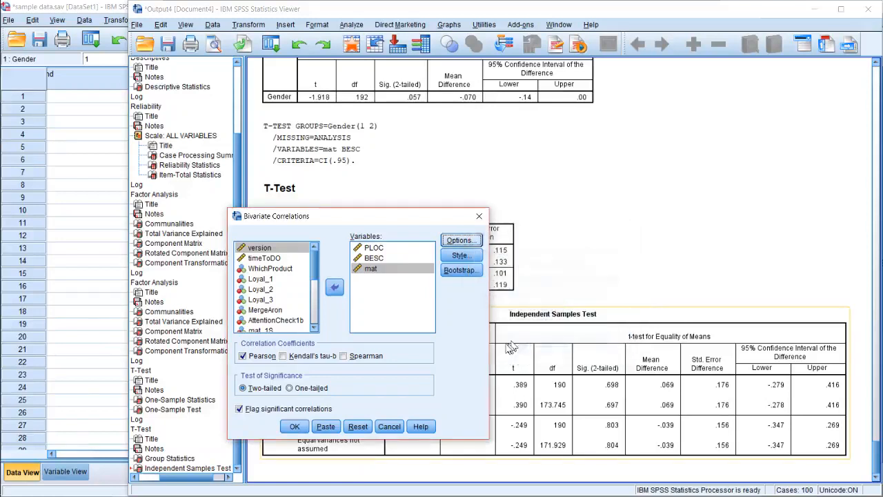
click(298, 428)
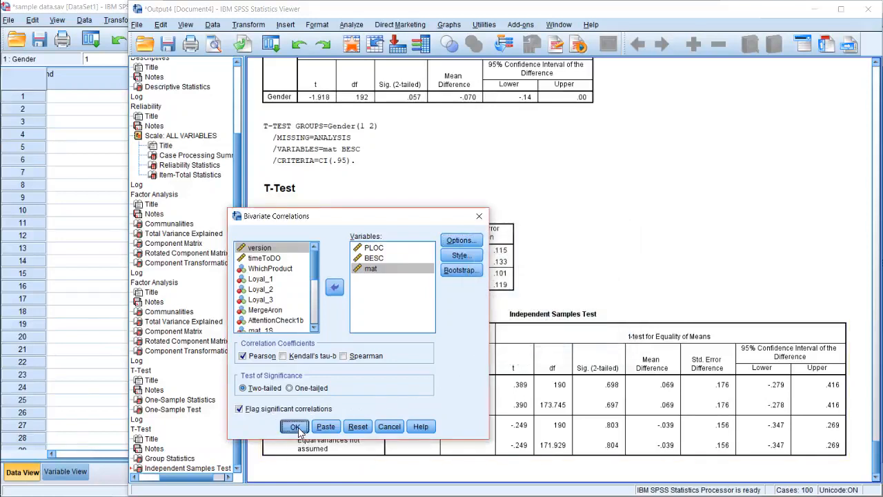
click(295, 426)
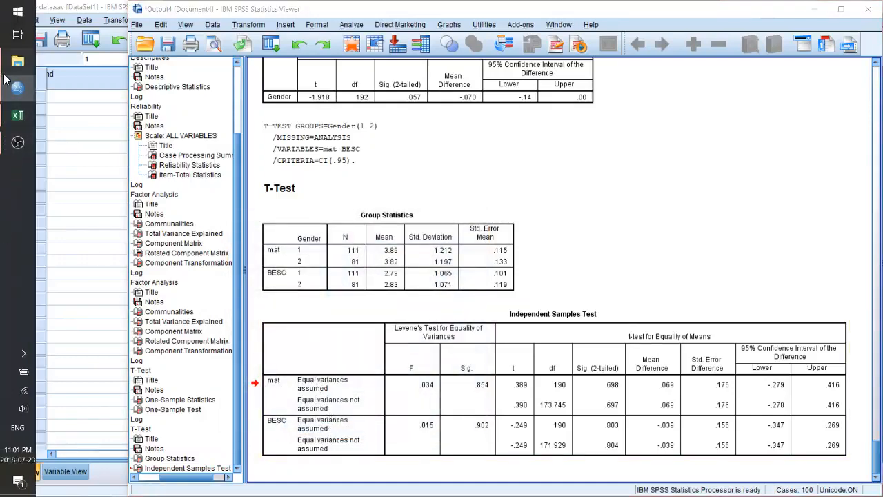
Switch to the Syntax1 window and bring the pasted CORRELATIONS command into view
click(16, 62)
mouse_move(16, 87)
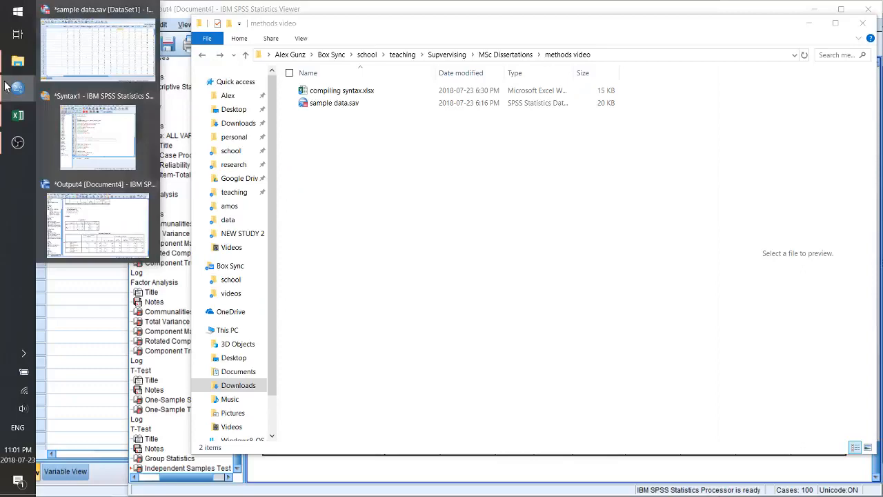
click(96, 131)
scroll(463, 331, down, 1)
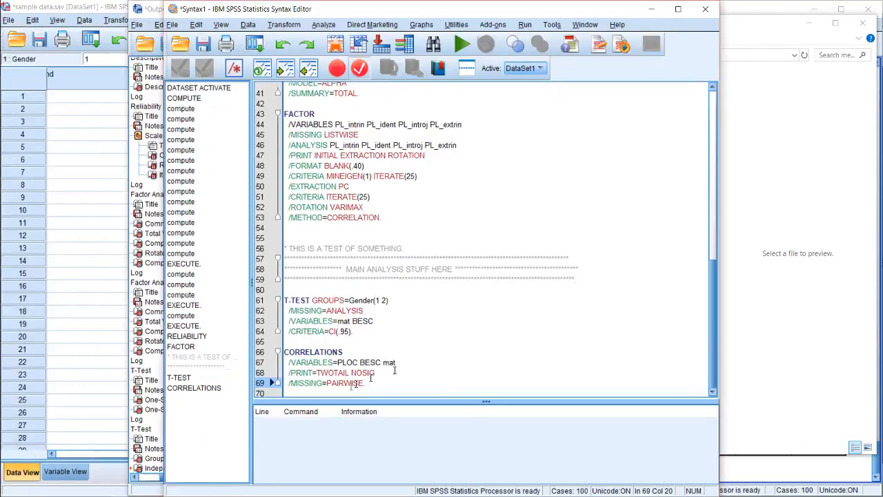
click(434, 370)
click(423, 361)
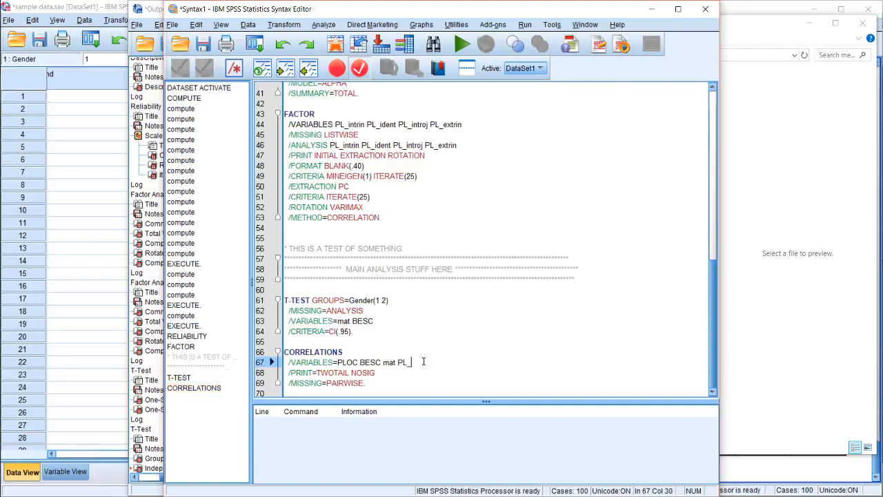
text(PL_int)
double_click(425, 361)
key(BackSpace)
Select the CORRELATIONS command block for PLOC, BESC and mat, run only that selection, and inspect the mat–BESC correlation in the output
key(Down)
key(Down)
key(Down)
key(shift+Up)
key(shift+Up)
key(shift+Up)
key(shift+Up)
key(shift+Up)
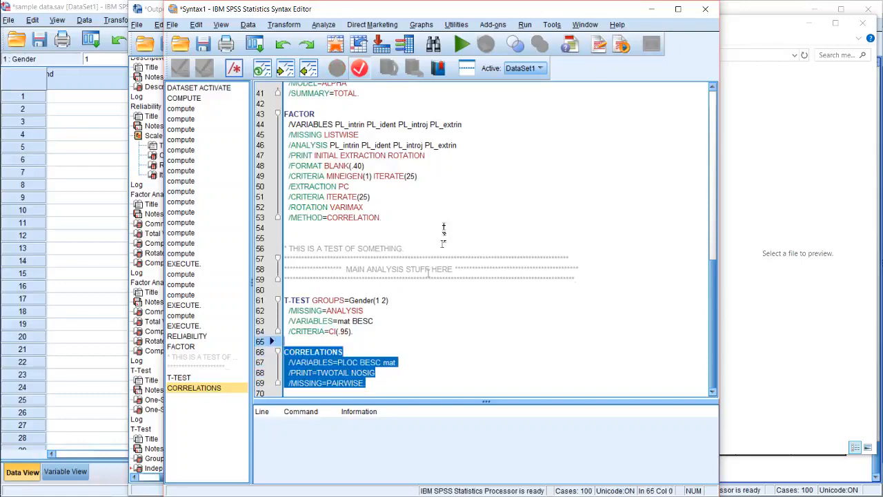
click(468, 45)
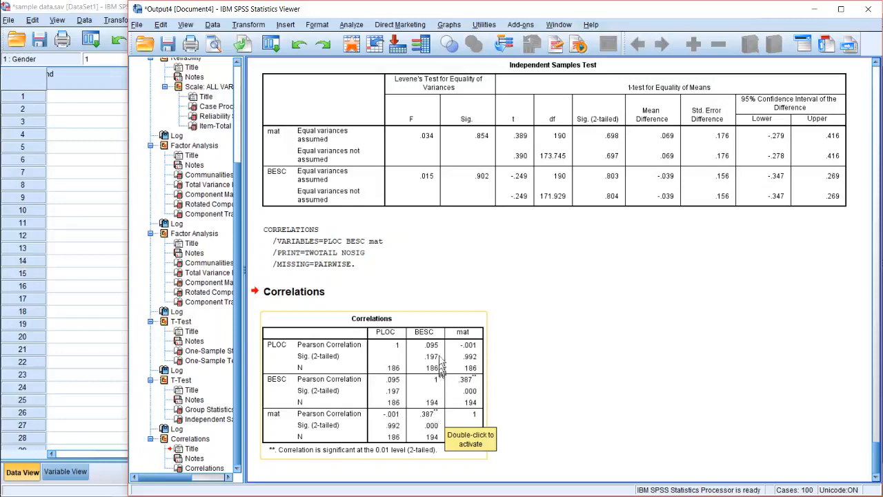
click(425, 423)
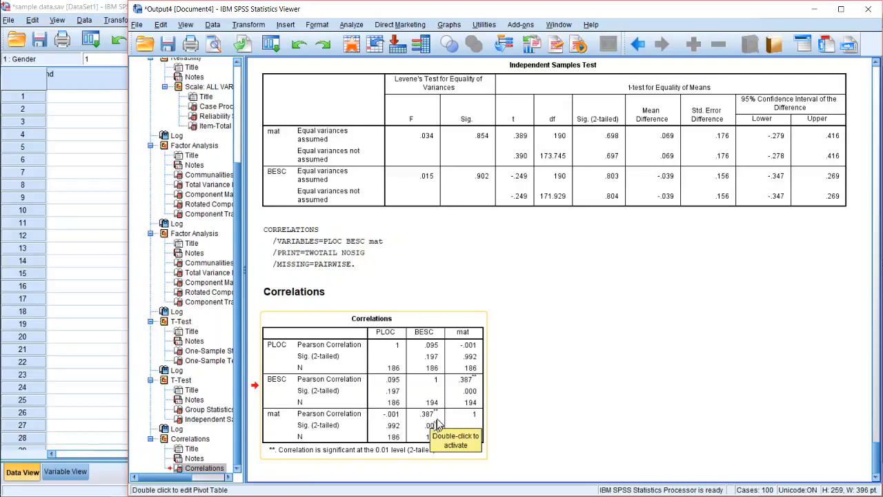
double_click(428, 417)
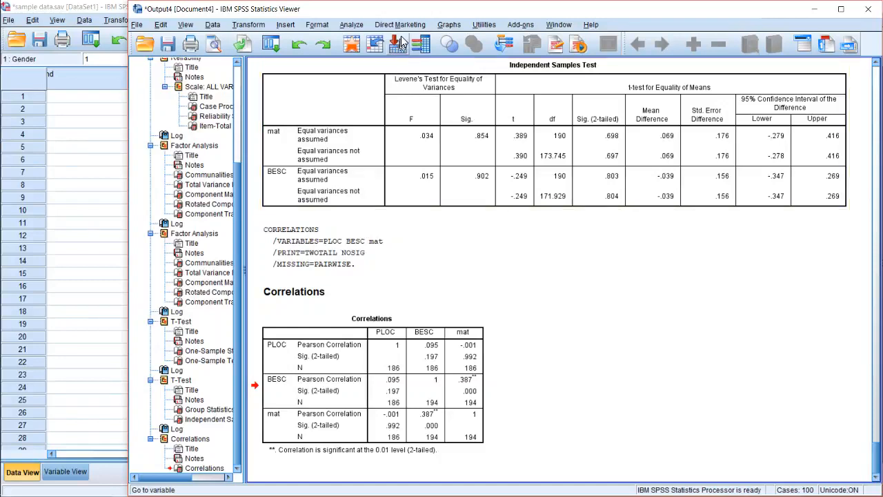
Add SWB to PLOC, BESC and mat in the Bivariate Correlations analysis, run it directly, and look over the output table
click(351, 25)
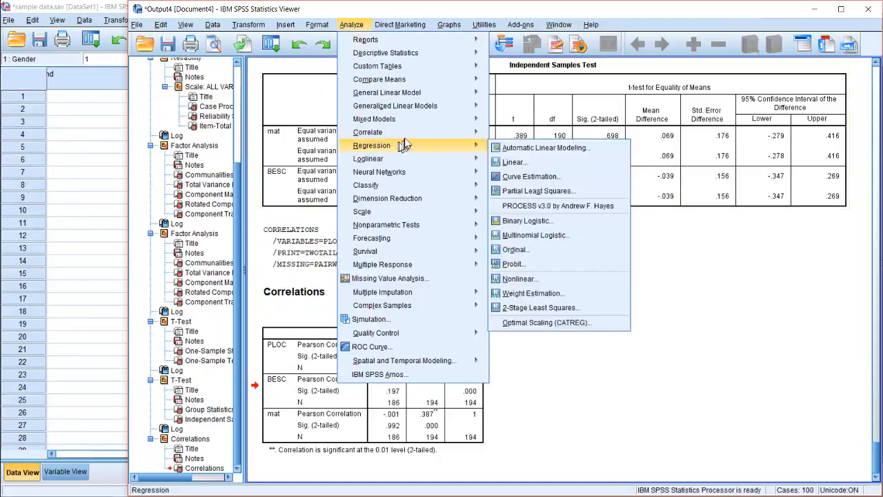
mouse_move(2, 146)
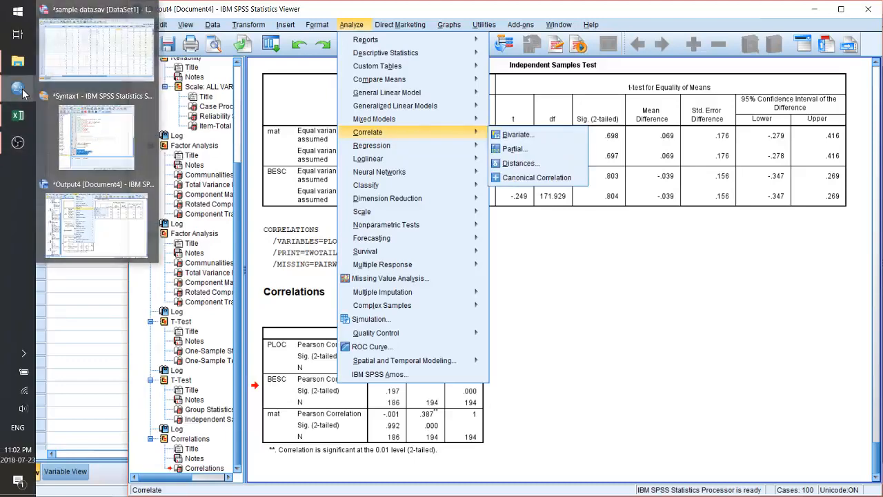
mouse_move(371, 144)
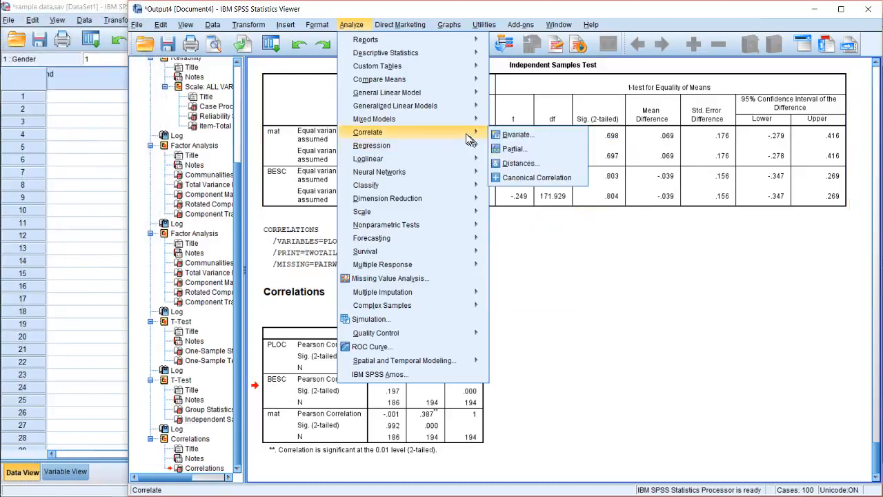
click(510, 134)
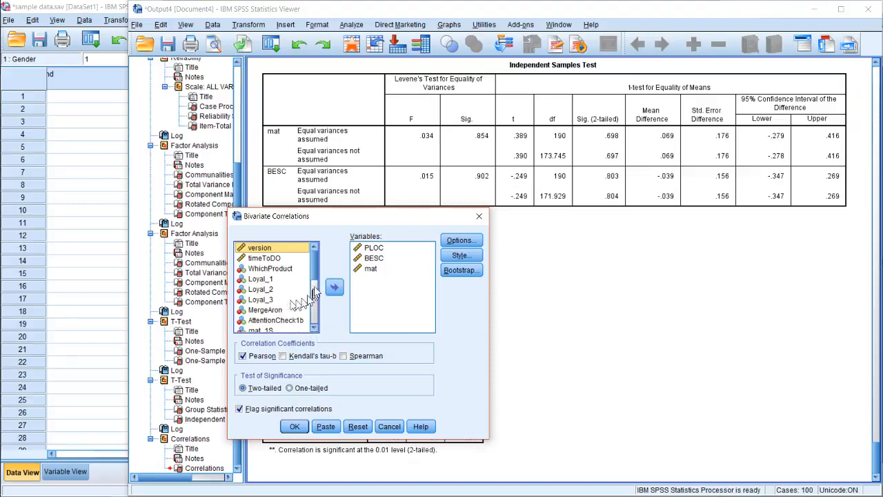
scroll(314, 296, down, 3)
scroll(314, 295, down, 2)
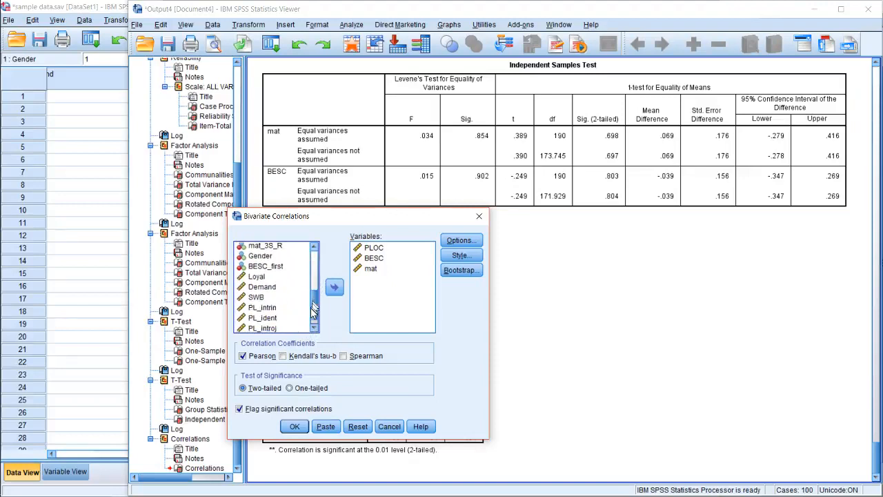
click(276, 294)
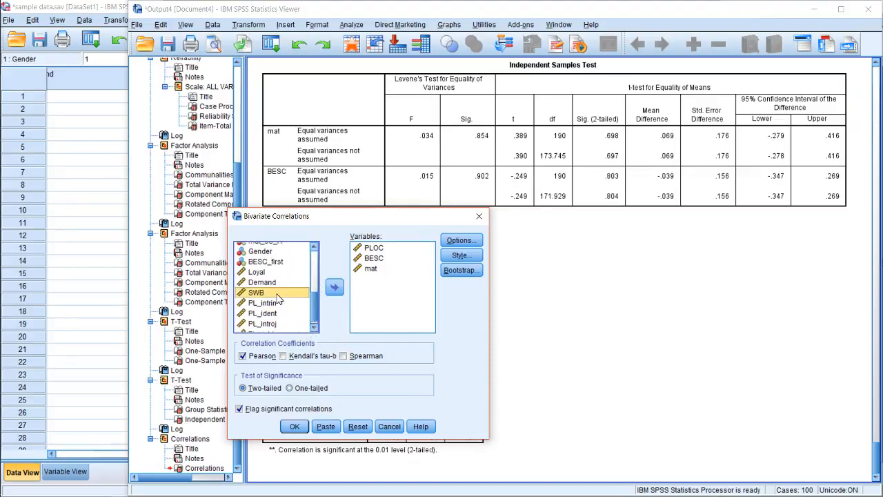
click(334, 287)
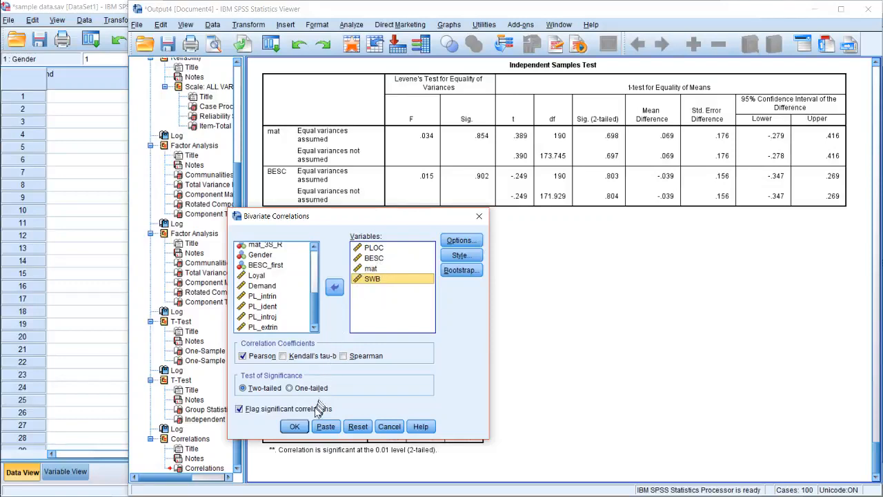
click(294, 426)
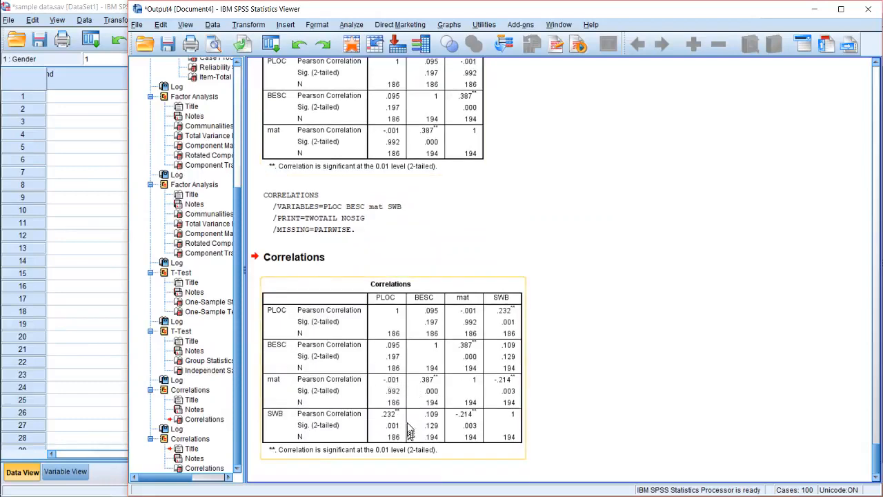
scroll(479, 314, up, 1)
scroll(473, 339, down, 1)
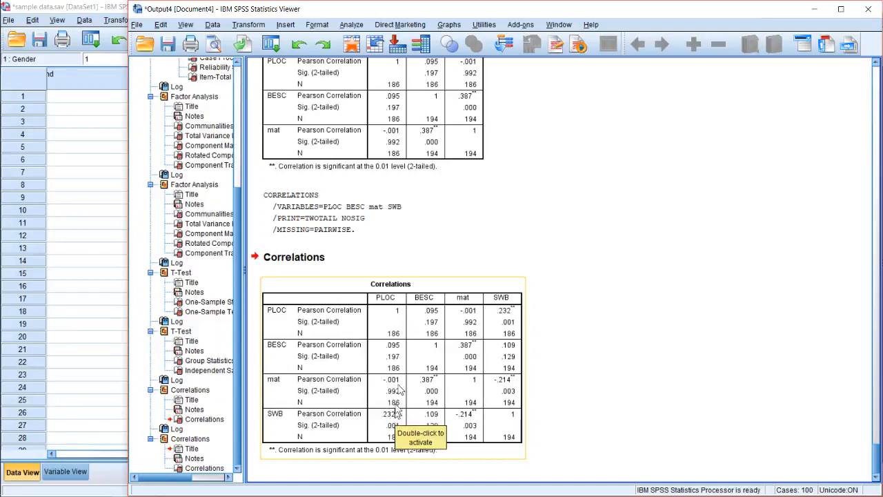
Add Loyal to the Bivariate Correlations variables, run the analysis, and compare the new correlation table with the previous one
click(351, 25)
mouse_move(399, 119)
mouse_move(442, 132)
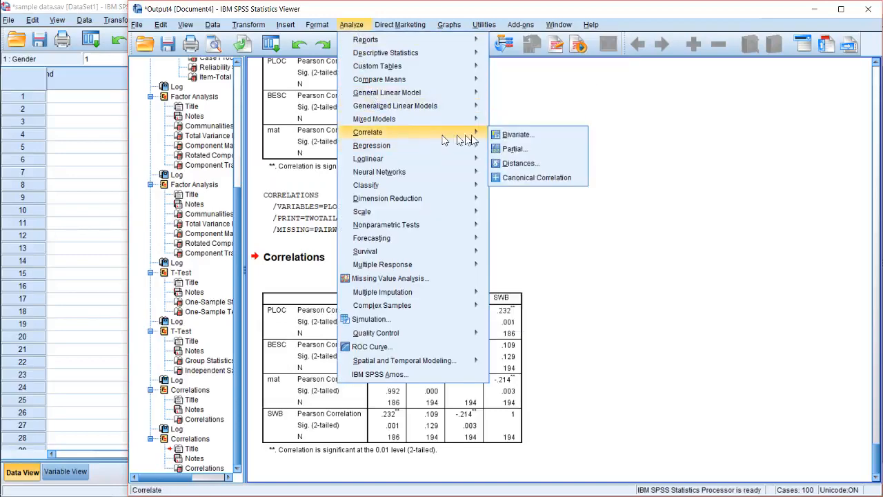
click(541, 136)
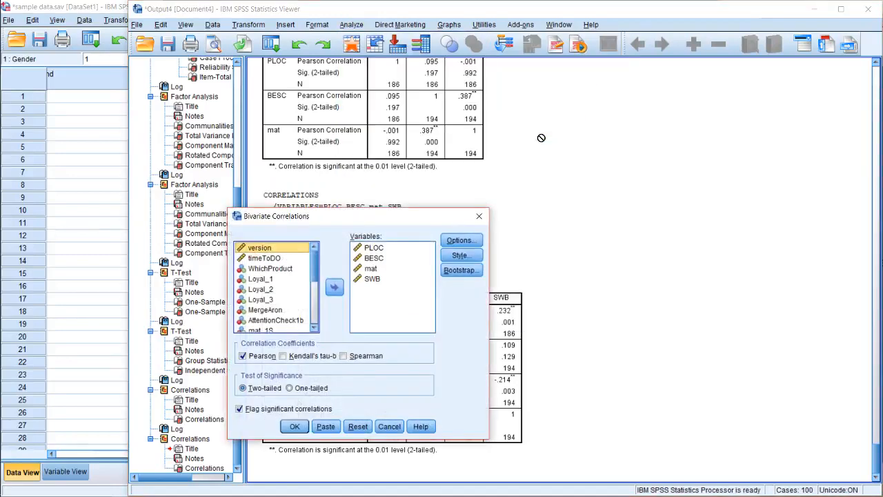
click(319, 302)
scroll(318, 299, down, 2)
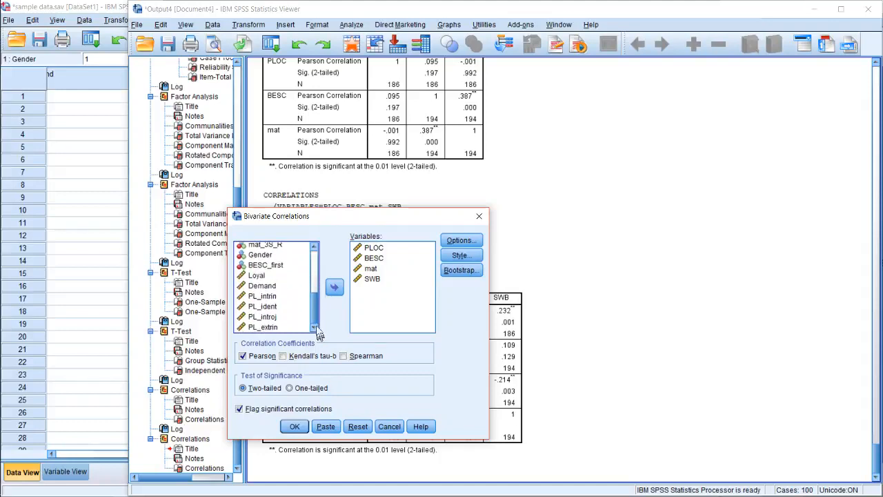
click(271, 276)
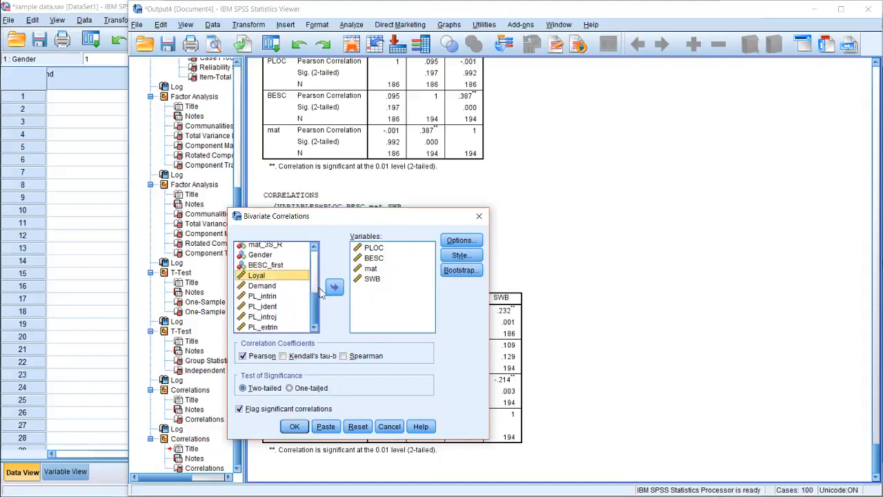
click(335, 288)
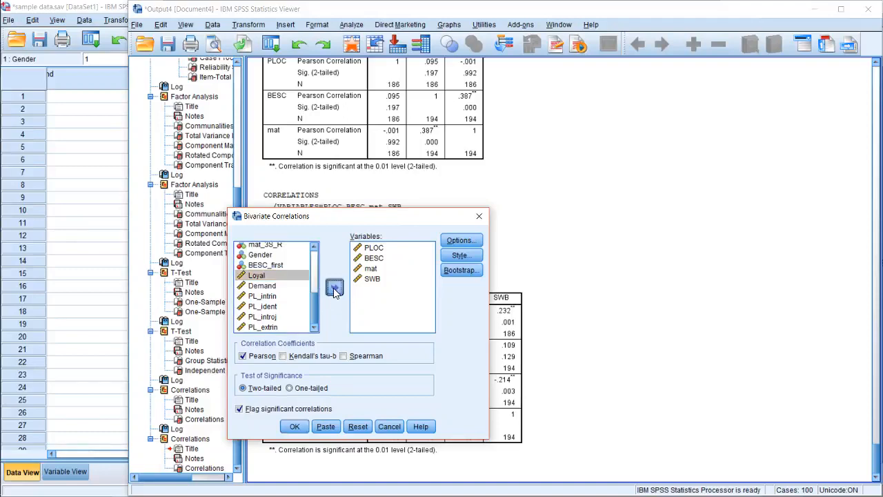
click(296, 425)
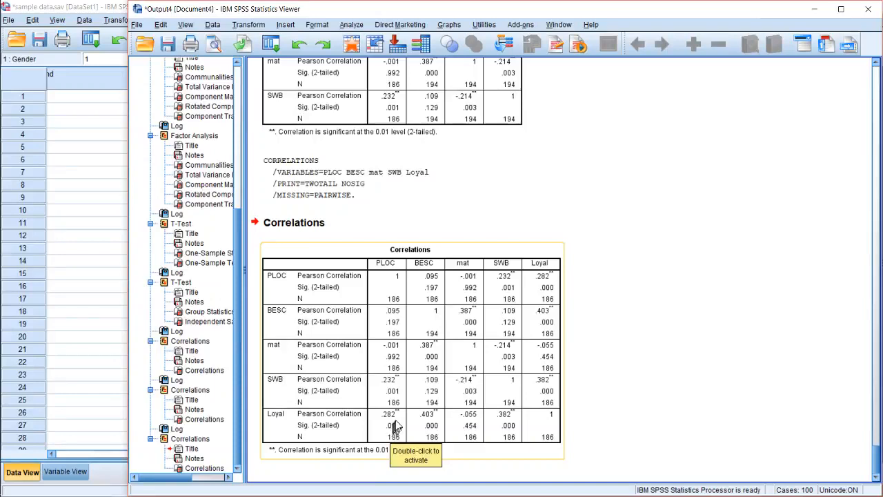
scroll(398, 422, up, 3)
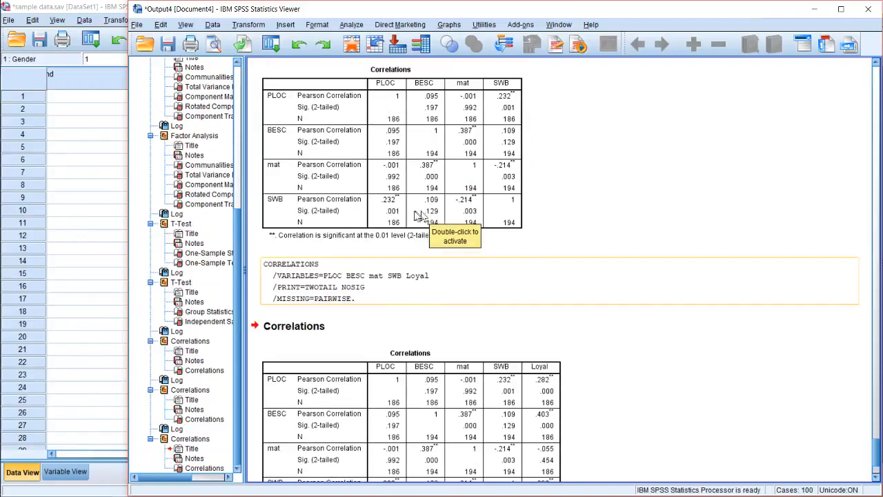
scroll(397, 414, down, 3)
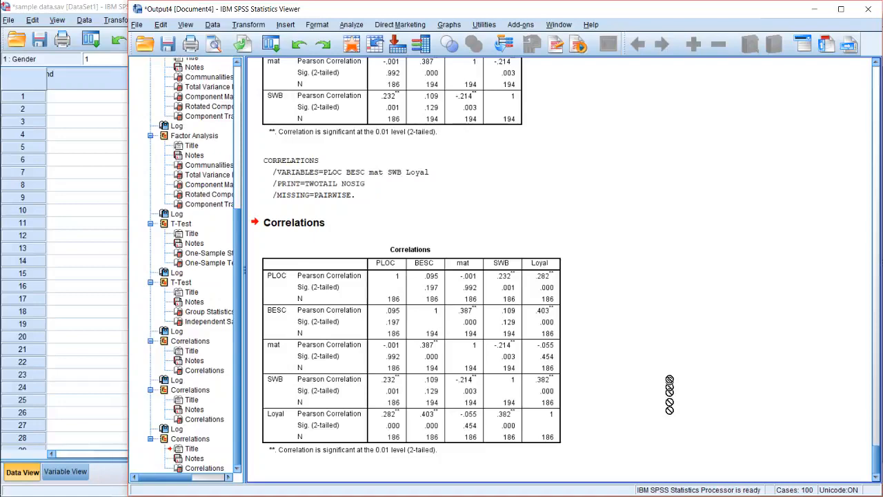
Set up a linear regression with Loyal as the dependent variable and PLOC as the independent variable, and paste its command into the syntax
scroll(669, 378, up, 1)
scroll(669, 378, down, 1)
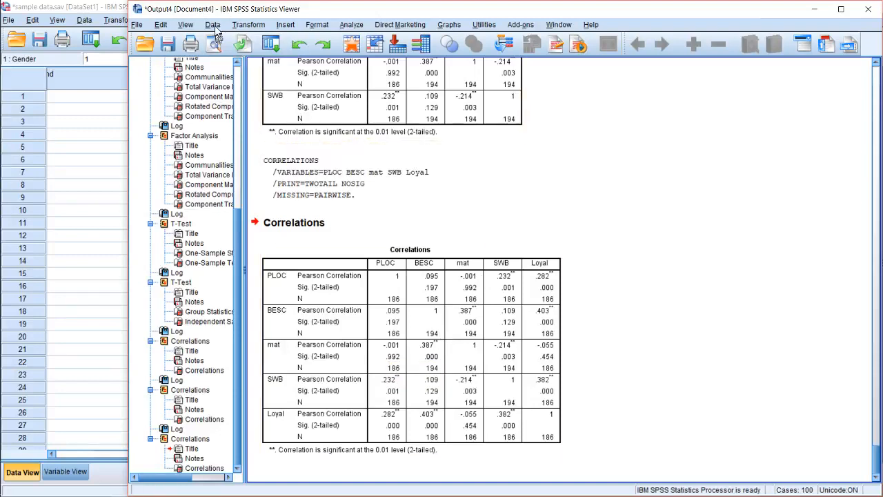
click(352, 26)
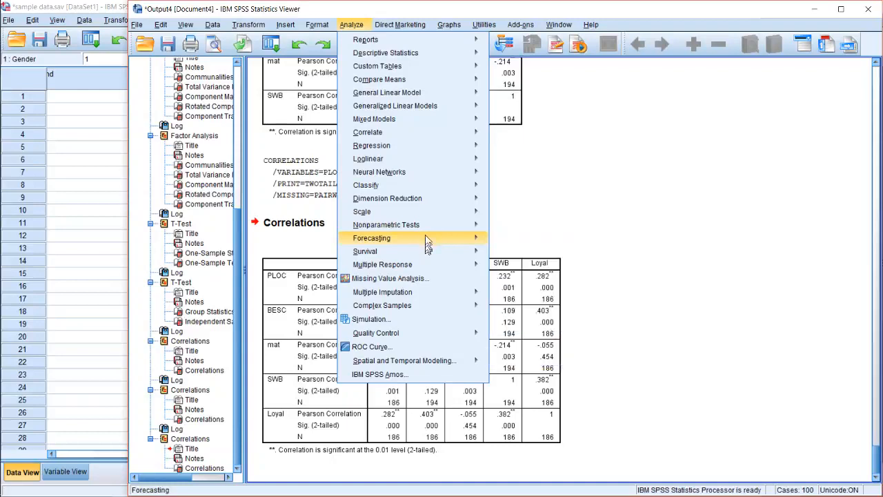
mouse_move(436, 148)
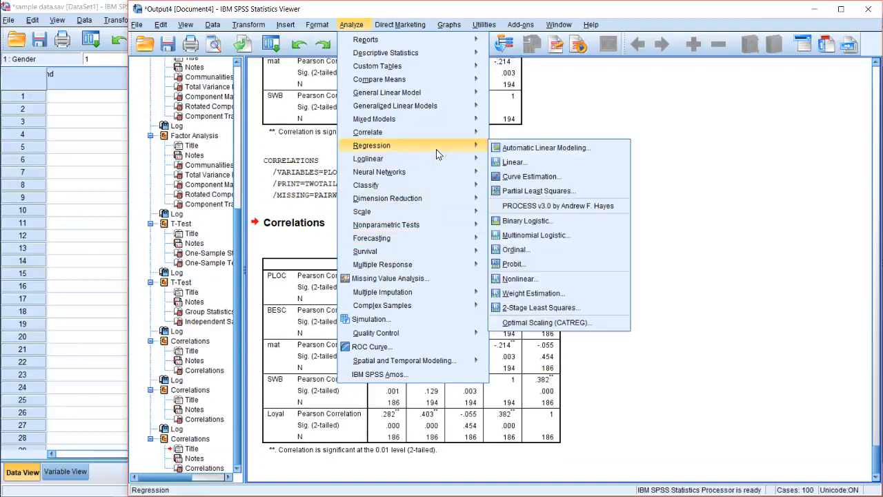
click(524, 163)
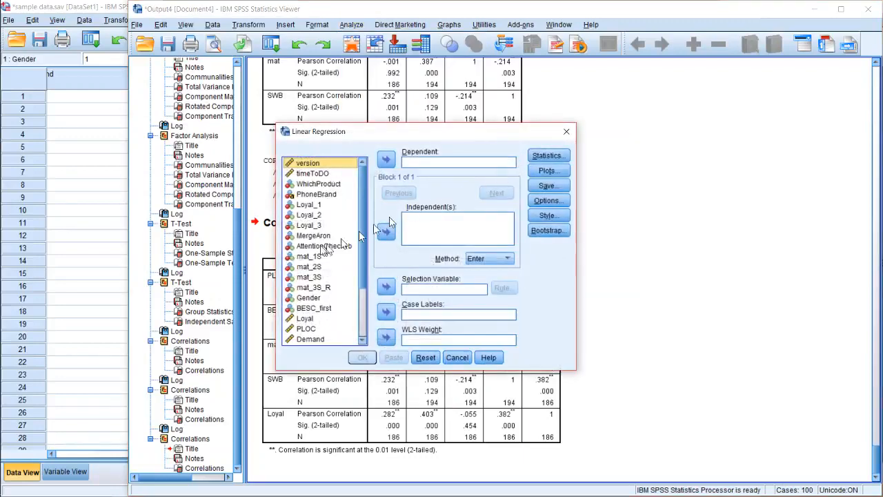
scroll(362, 255, down, 3)
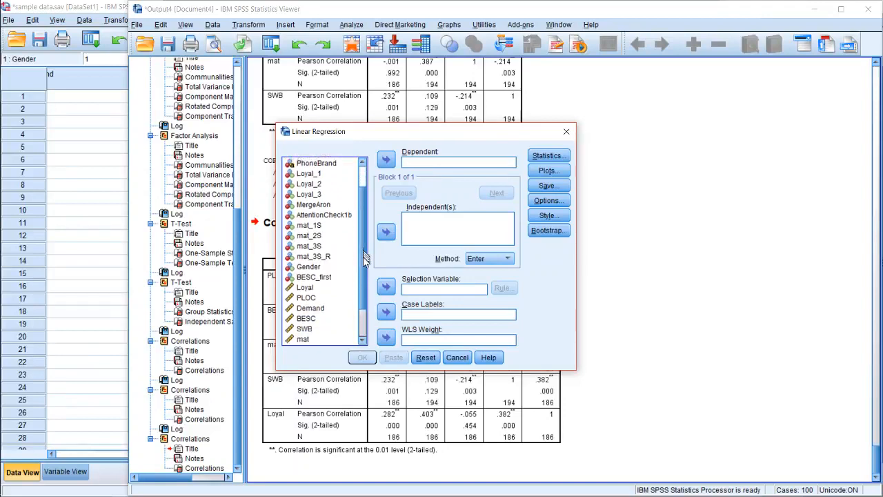
click(308, 247)
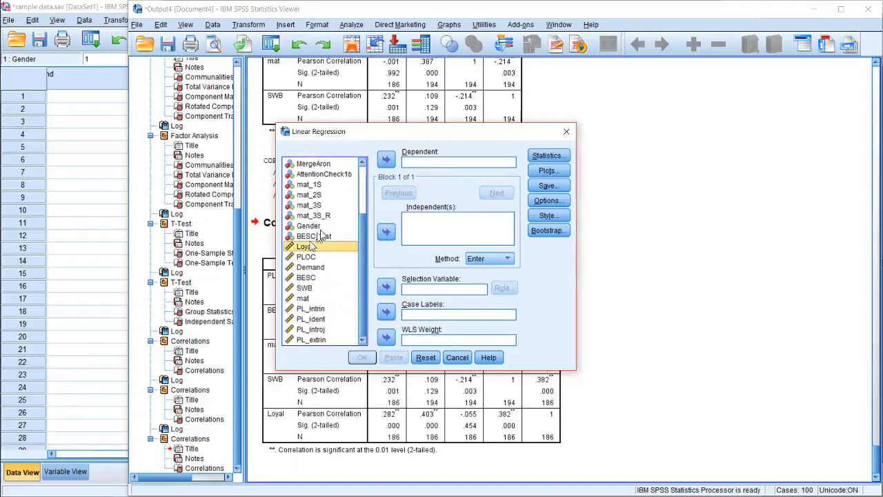
click(386, 160)
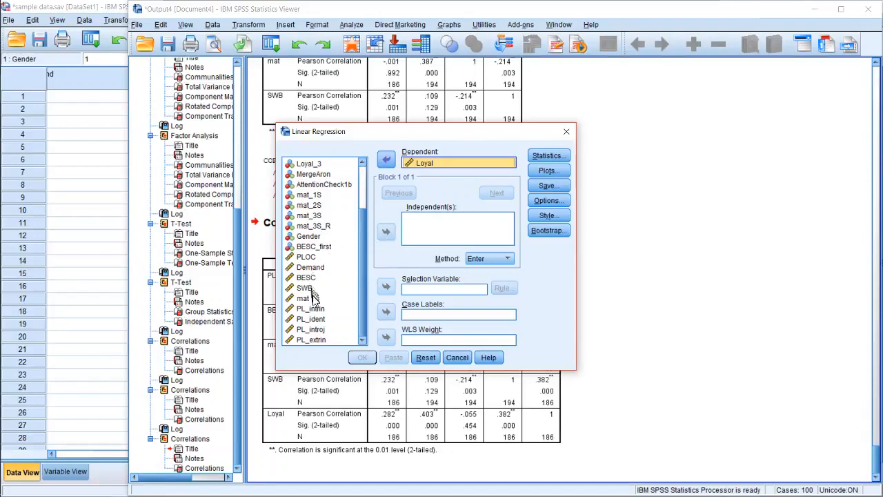
click(306, 256)
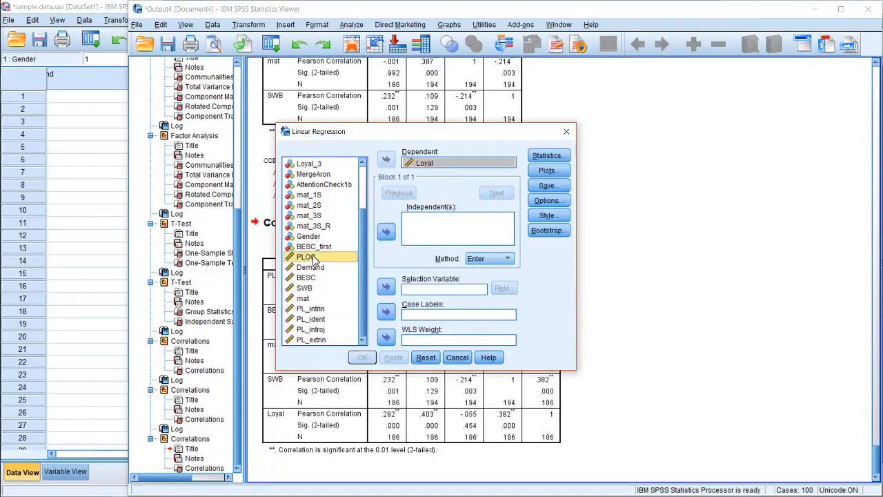
click(387, 232)
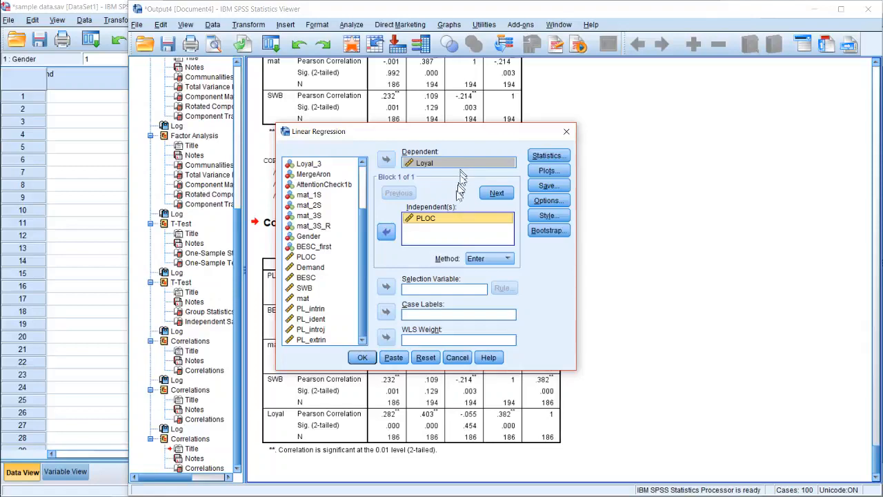
click(386, 359)
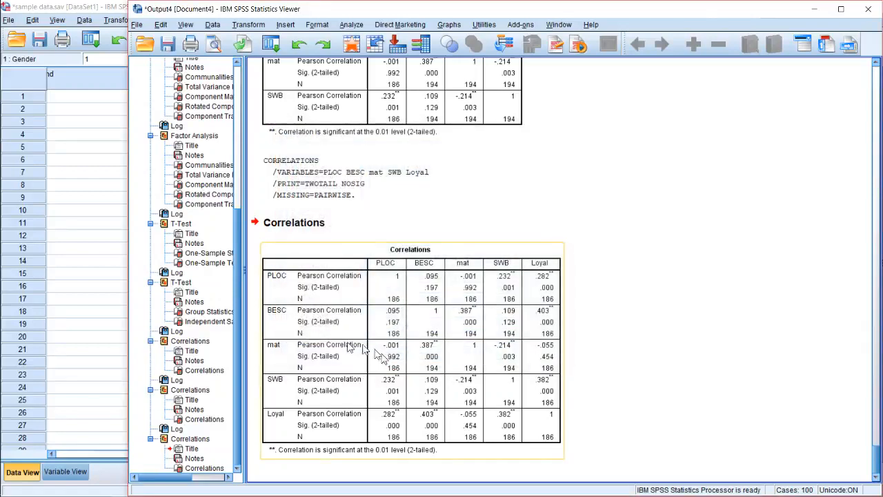
Switch to the Syntax1 window and insert two blank lines above the pasted REGRESSION command to set it apart from CORRELATIONS
mouse_move(12, 143)
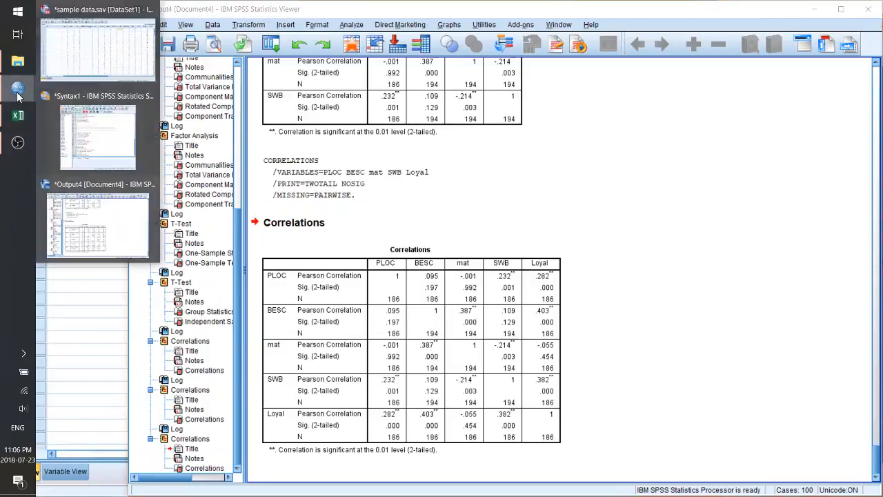
click(97, 117)
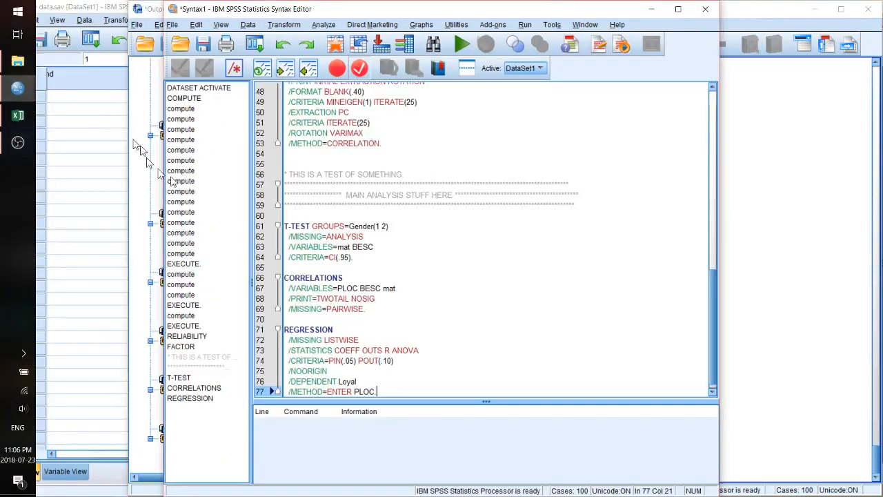
click(409, 314)
key(Home)
key(Return)
key(Return)
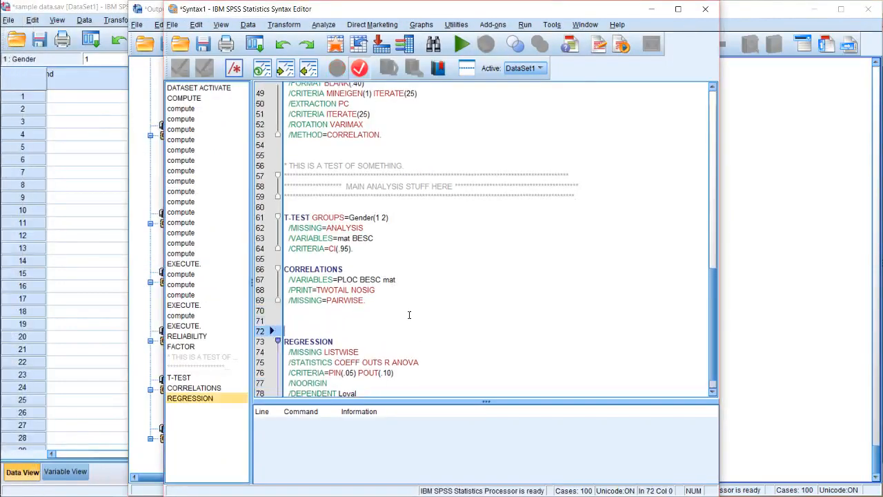
key(Down)
key(Down)
key(Down)
key(Down)
key(Down)
key(Down)
key(Down)
key(Down)
key(Down)
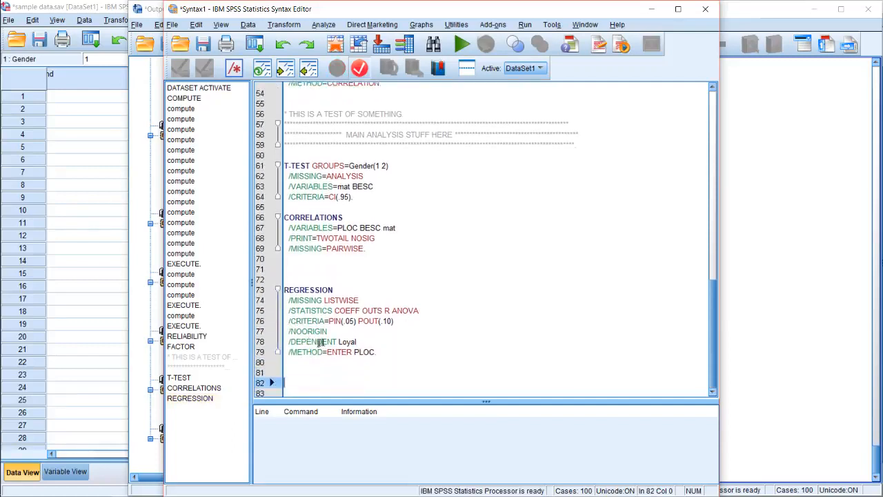
Run only the REGRESSION command block for Loyal on PLOC and compare the PLOC beta with the PLOC–Loyal correlation in the output
click(346, 341)
click(322, 352)
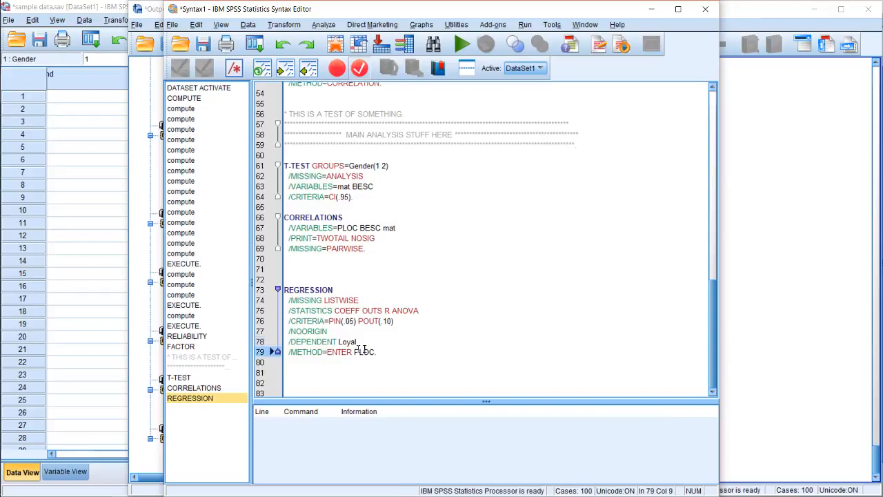
click(379, 352)
drag(411, 354, 248, 256)
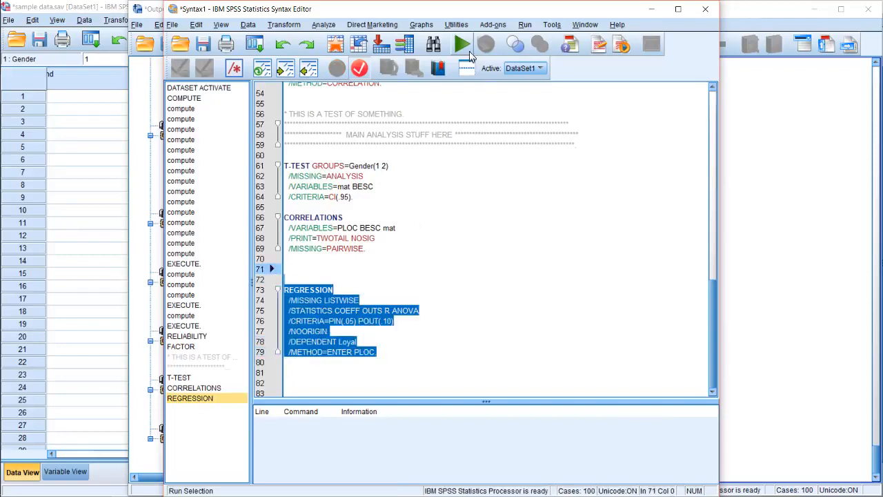
click(461, 44)
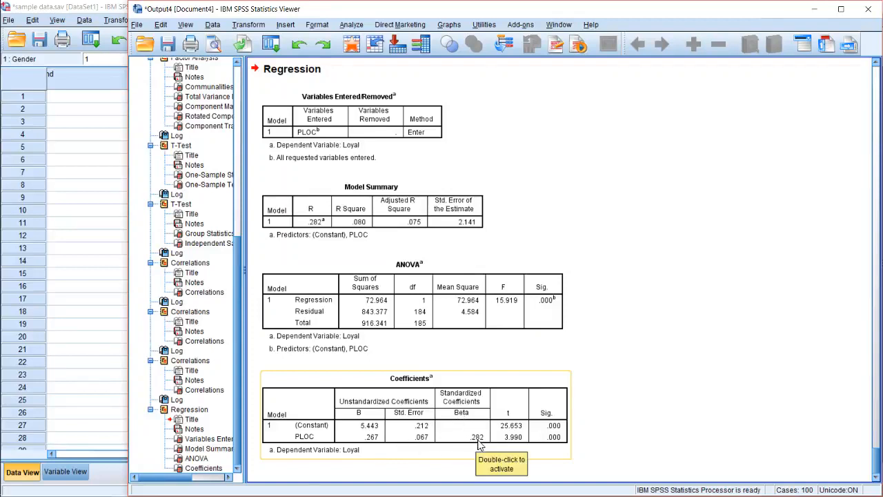
scroll(557, 443, up, 10)
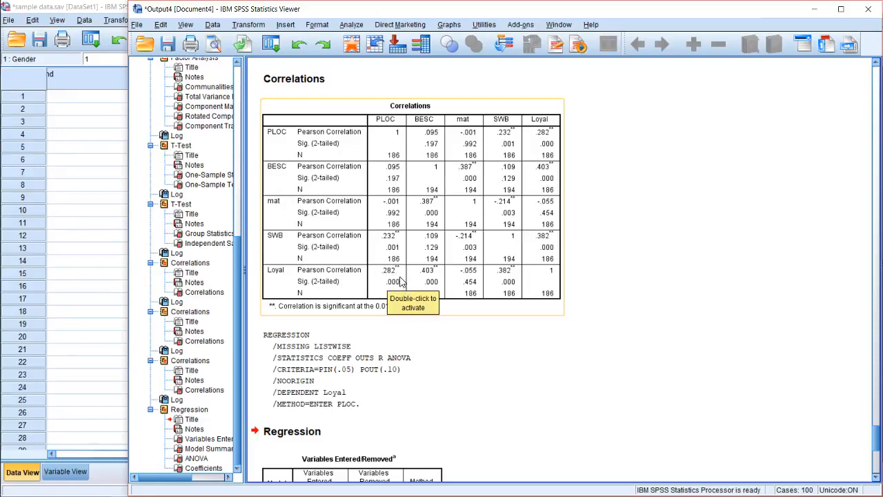
scroll(407, 293, down, 5)
scroll(589, 459, down, 1)
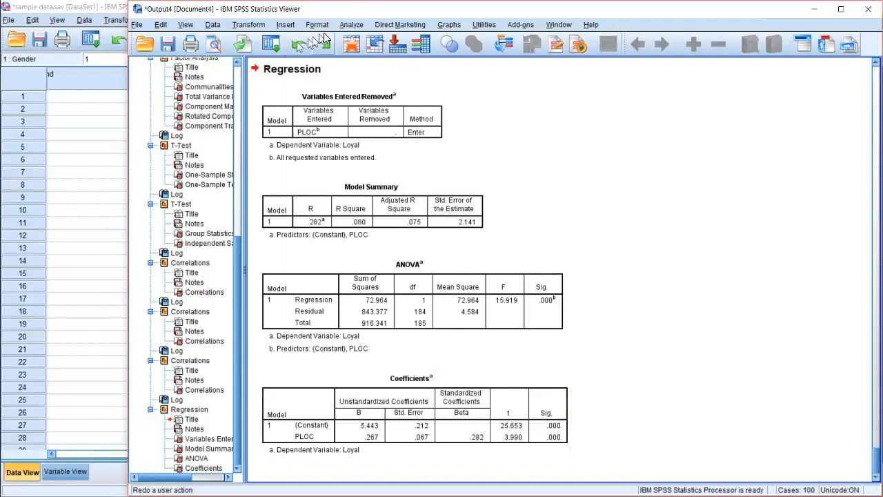
click(352, 25)
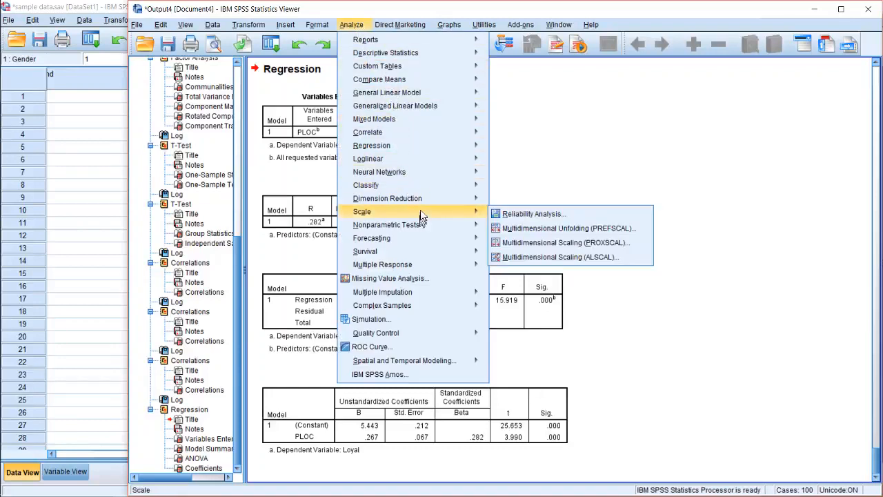
mouse_move(431, 198)
mouse_move(442, 146)
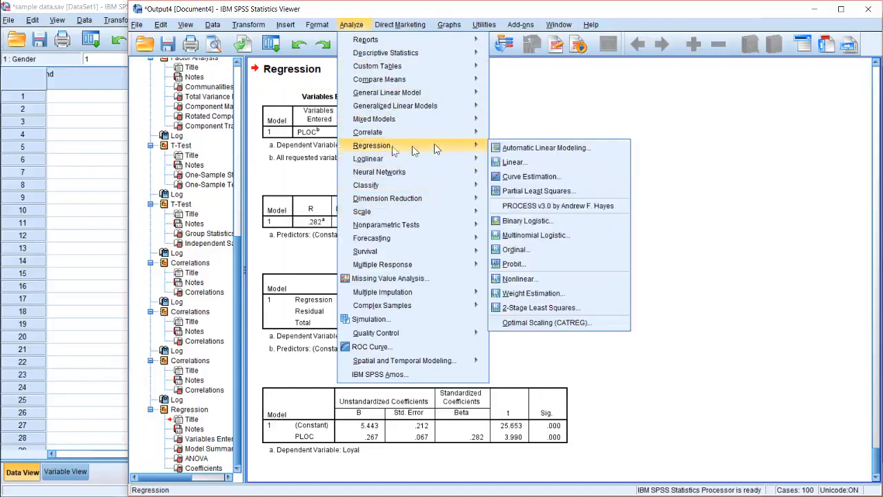
In the Syntax1 window, add SWB as a second predictor after PLOC on the METHOD=ENTER line of the REGRESSION command
click(18, 87)
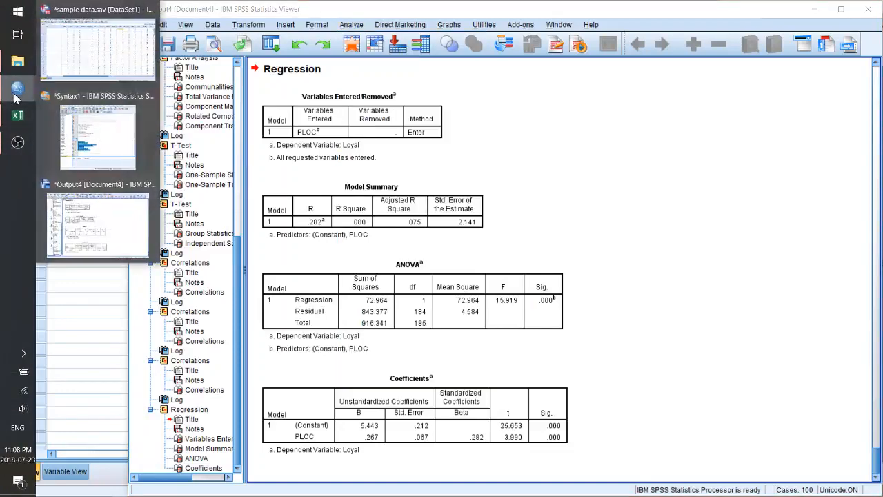
click(123, 121)
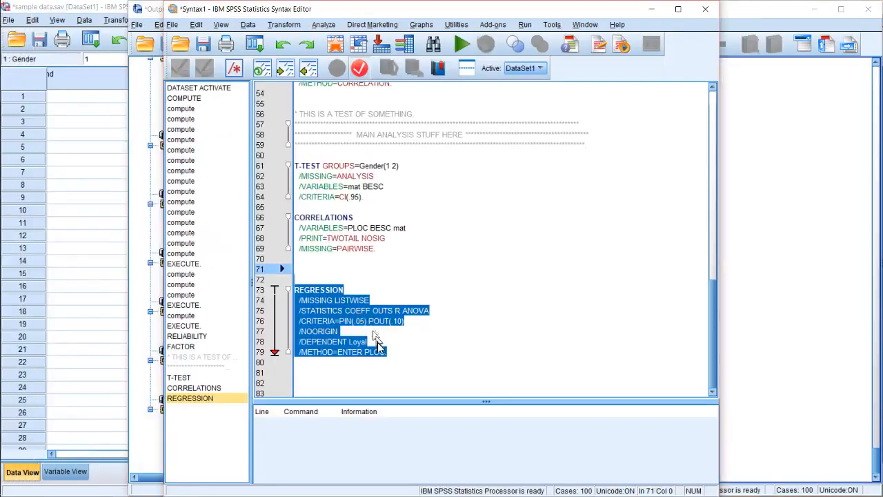
key(ctrl+r)
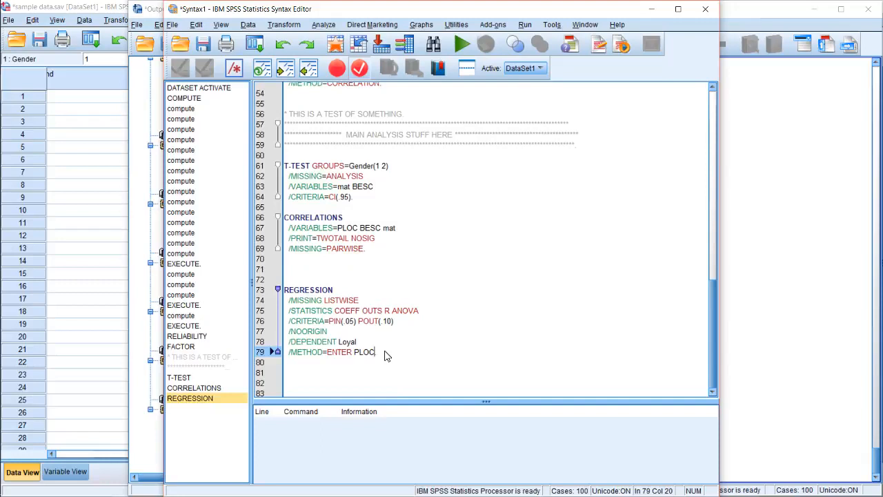
text(S)
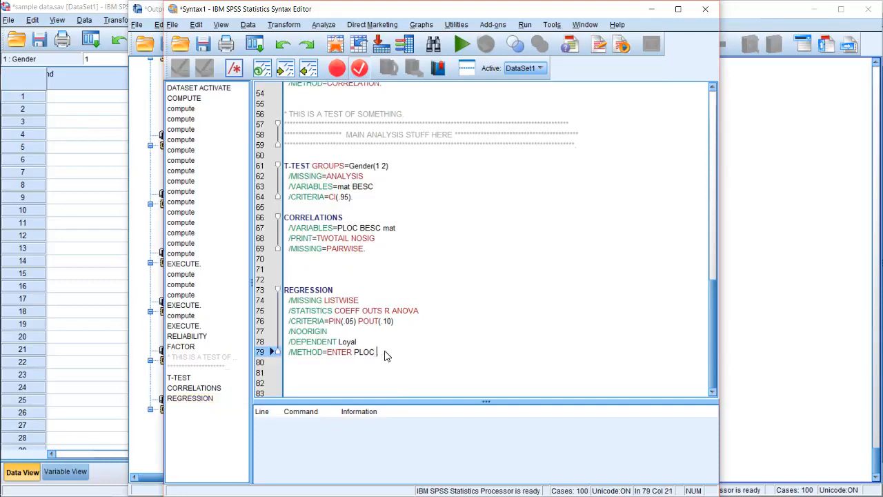
text(WB)
Select the REGRESSION command block with PLOC and SWB as predictors and run only that selection
key(shift+Up)
key(shift+Up)
key(shift+Up)
key(shift+Up)
key(shift+Up)
key(shift+Up)
key(shift+Up)
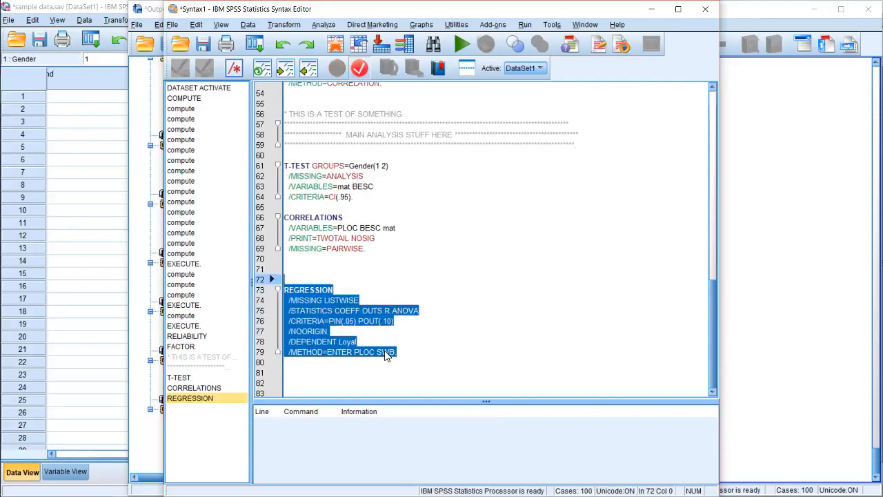
click(461, 44)
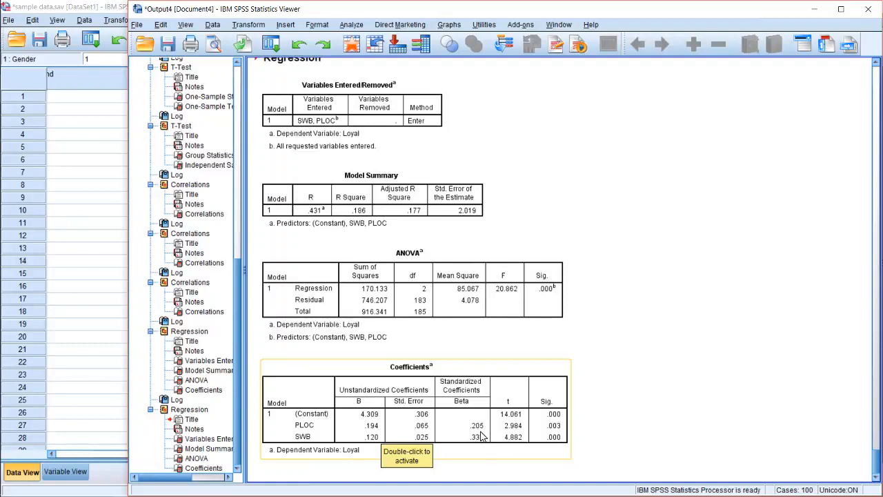
Compare the PLOC and SWB betas in the new regression output with the PLOC-only regression and with both variables' correlations with Loyal
scroll(483, 431, up, 5)
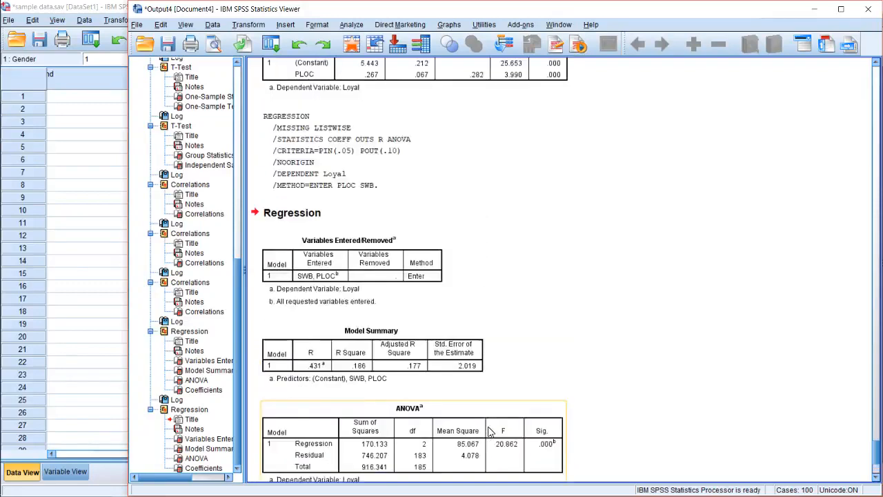
scroll(489, 429, down, 5)
scroll(490, 430, up, 10)
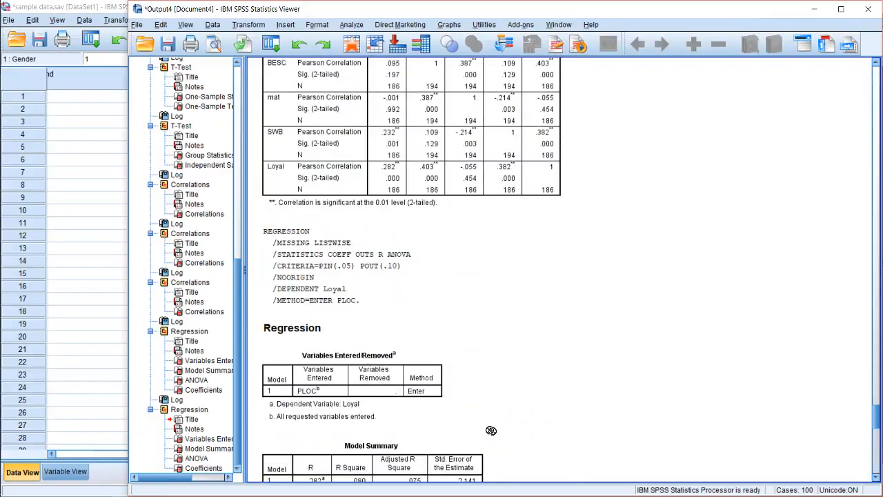
click(488, 431)
scroll(488, 413, down, 2)
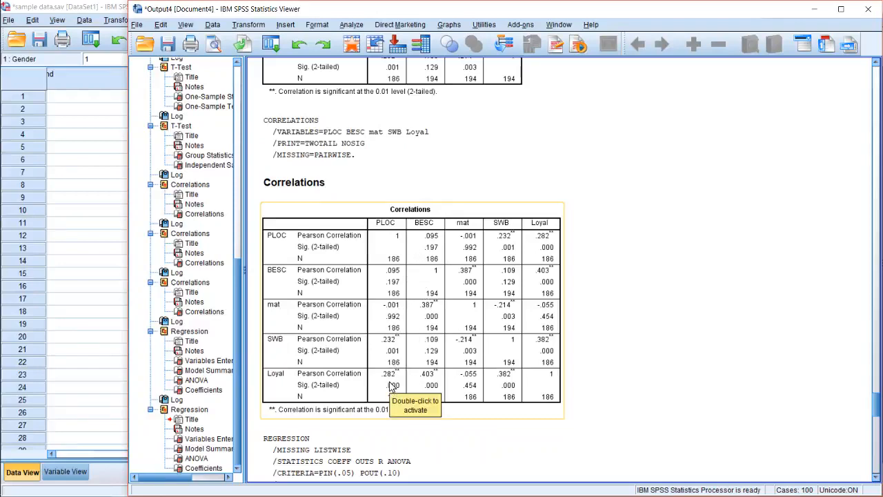
scroll(407, 392, down, 9)
scroll(413, 393, down, 20)
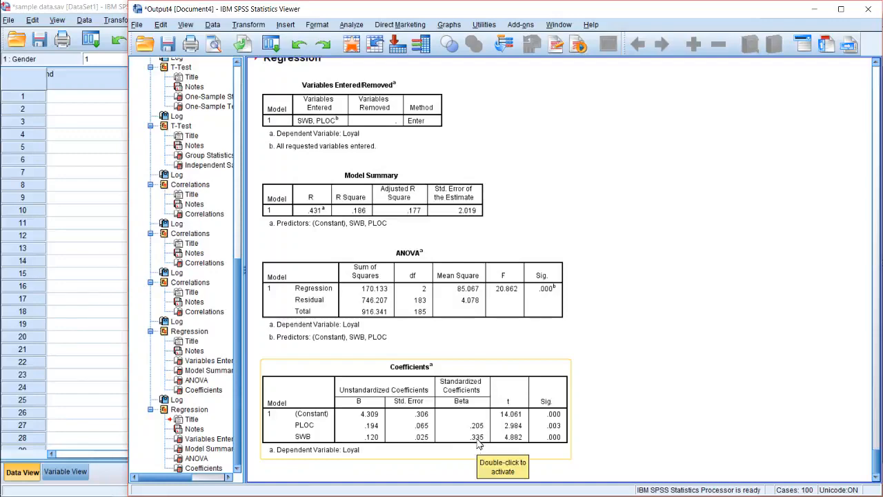
scroll(483, 440, up, 10)
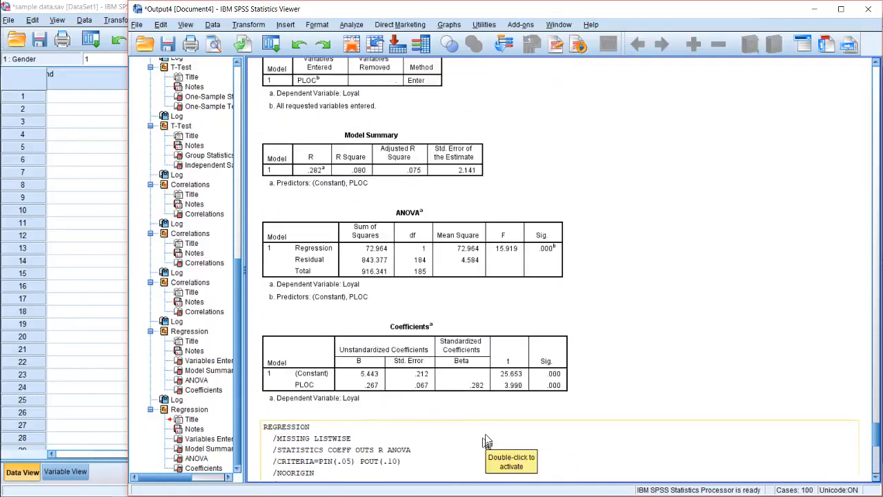
scroll(487, 435, up, 8)
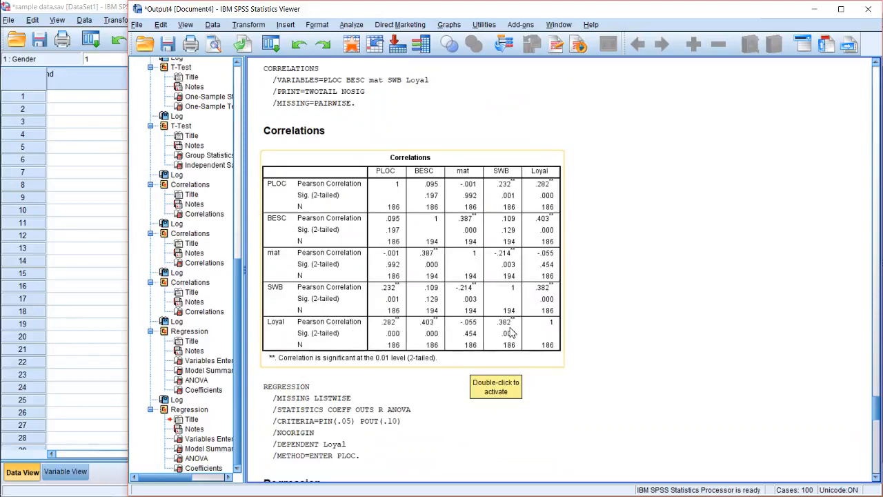
scroll(510, 333, down, 13)
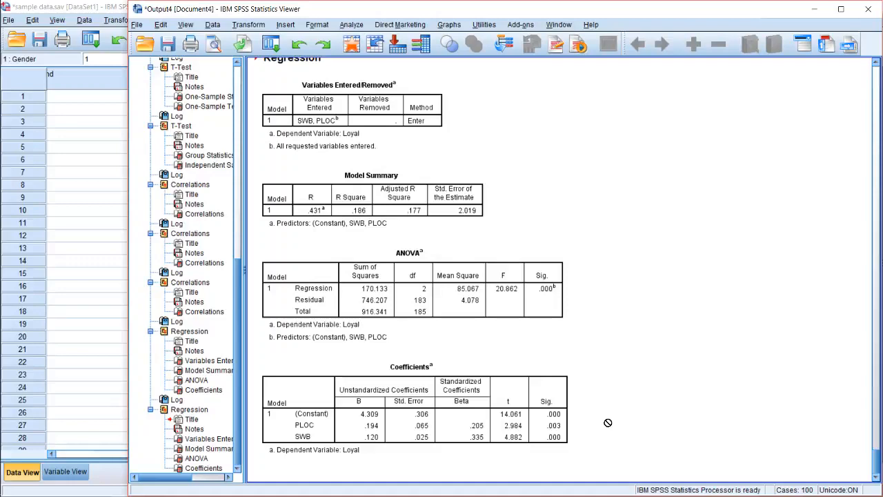
scroll(607, 423, up, 2)
scroll(608, 423, down, 2)
scroll(607, 423, up, 10)
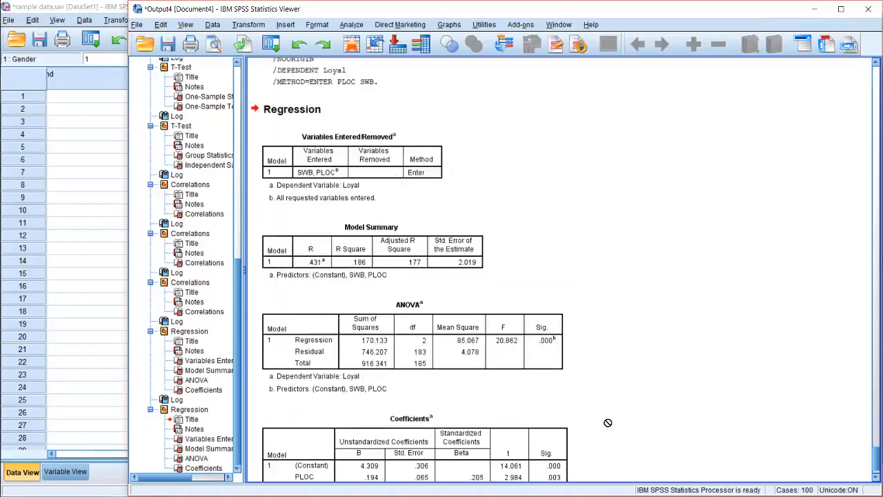
In the Syntax1 window, replace the predictors PLOC SWB with mat BESC on the METHOD=ENTER line of the REGRESSION command
scroll(608, 423, down, 10)
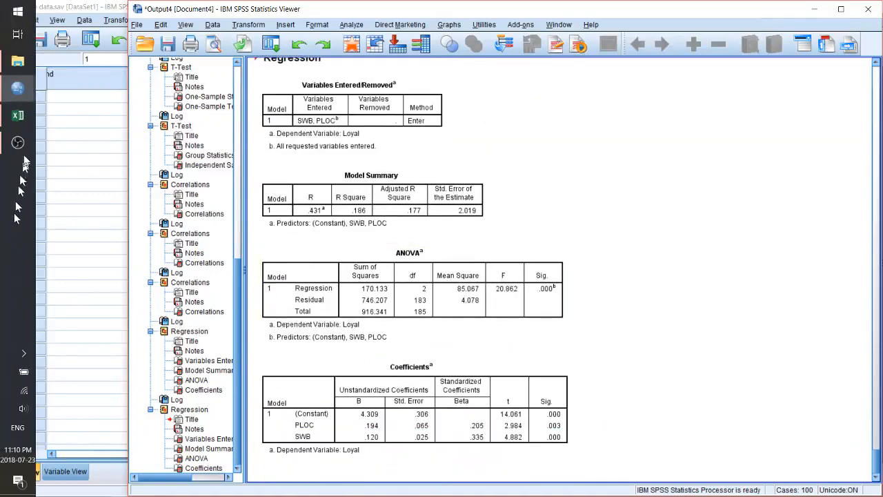
mouse_move(18, 88)
click(89, 125)
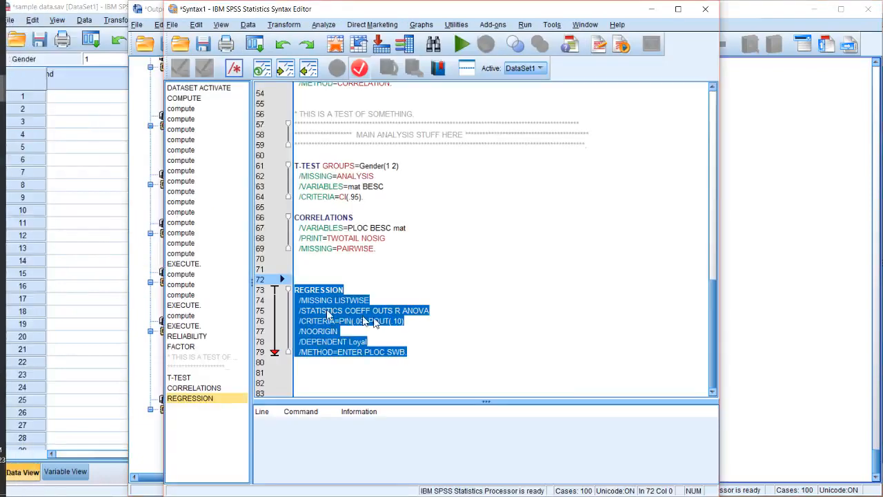
click(356, 341)
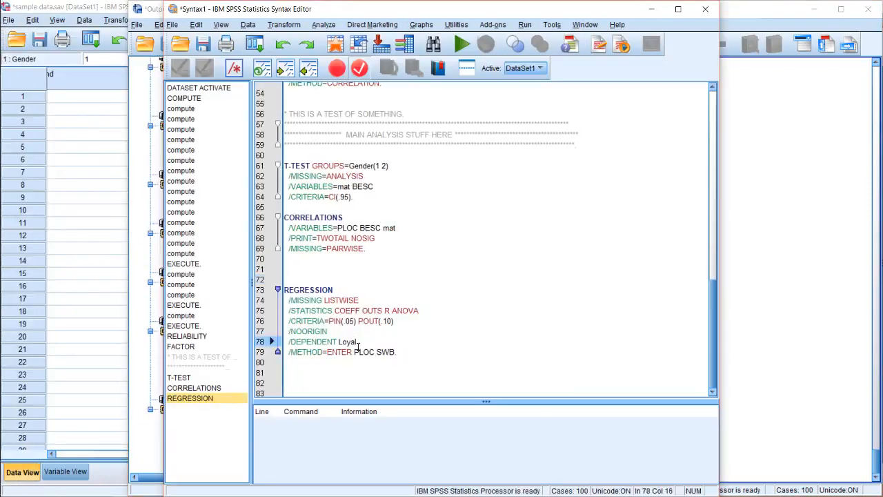
drag(354, 351, 397, 357)
text(mat BES)
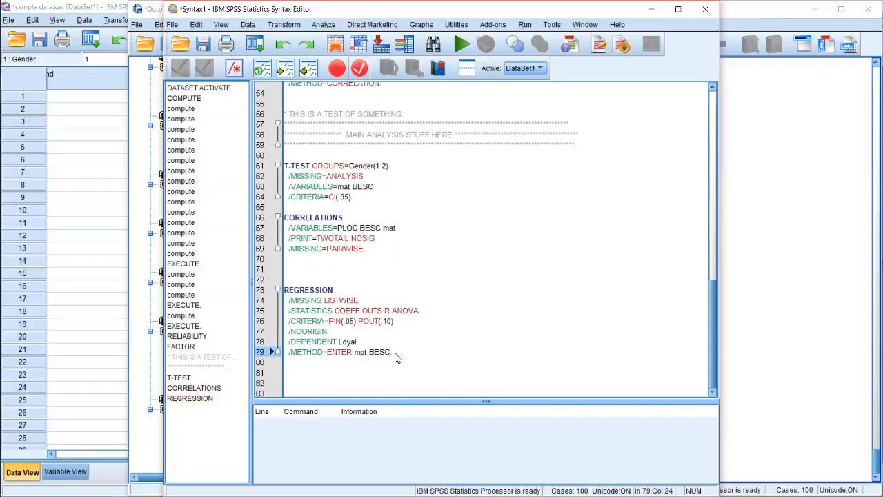
Run only the REGRESSION block with mat and BESC as predictors and compare their betas with their correlations with Loyal
key(shift+Up)
key(shift+Up)
key(shift+Up)
key(shift+Up)
key(shift+Up)
key(shift+Up)
key(shift+Up)
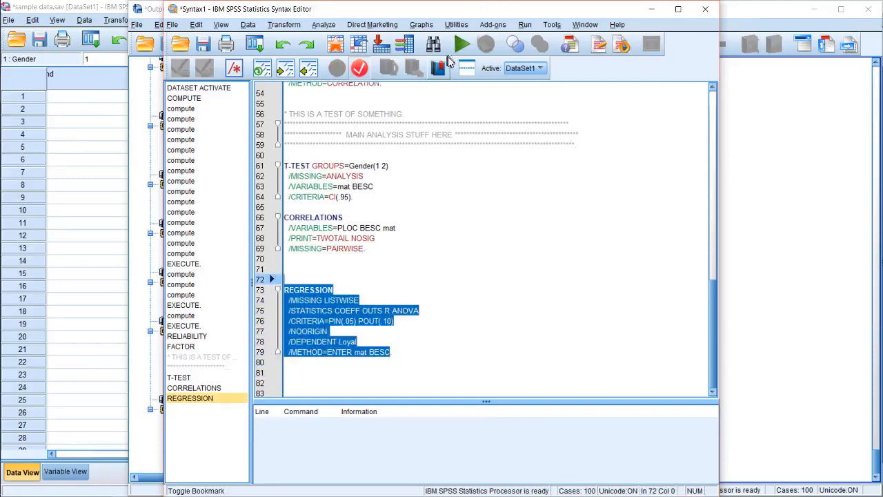
click(463, 44)
scroll(516, 262, down, 1)
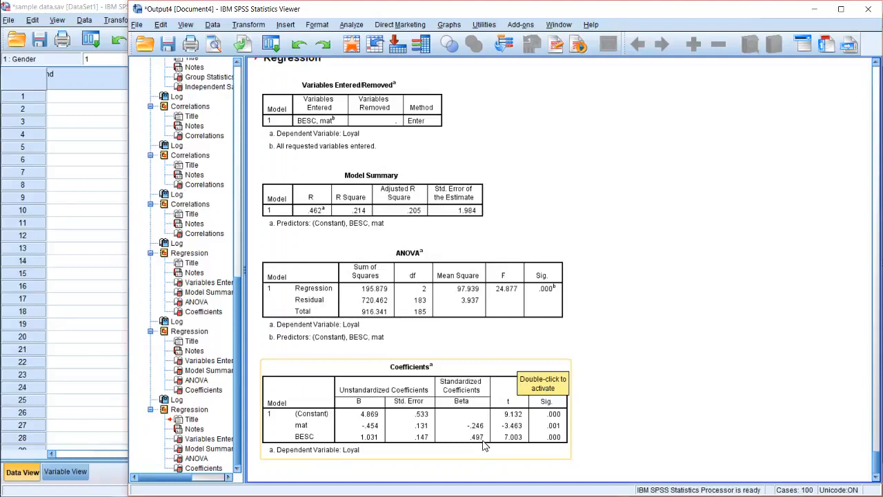
scroll(490, 440, up, 5)
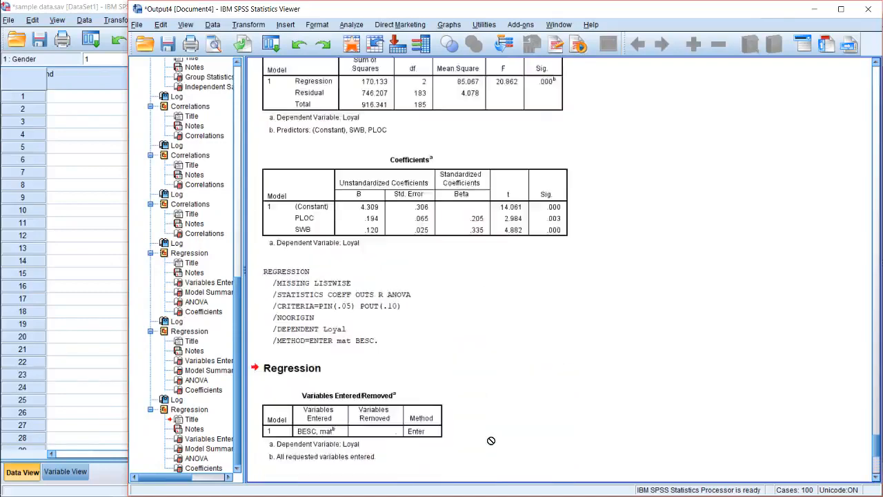
scroll(491, 440, up, 12)
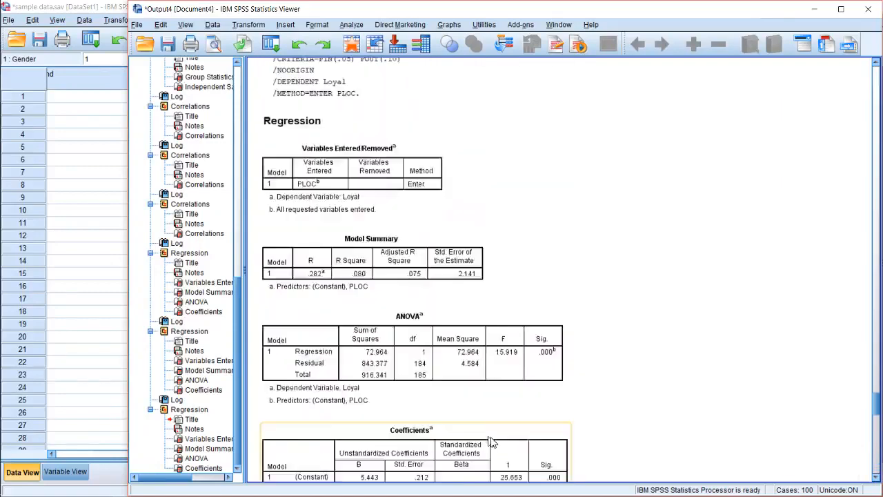
scroll(491, 440, up, 6)
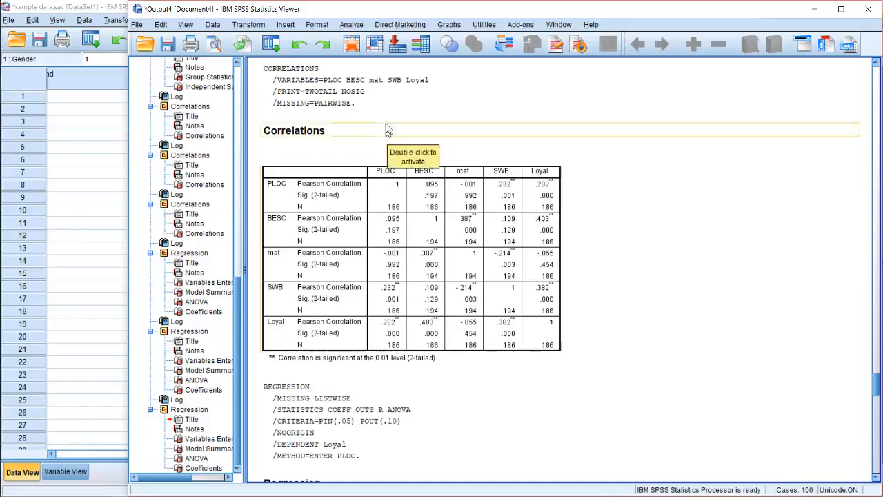
Run a linear regression with Loyal as the dependent variable and PLOC and mat as independent variables
click(353, 25)
mouse_move(366, 104)
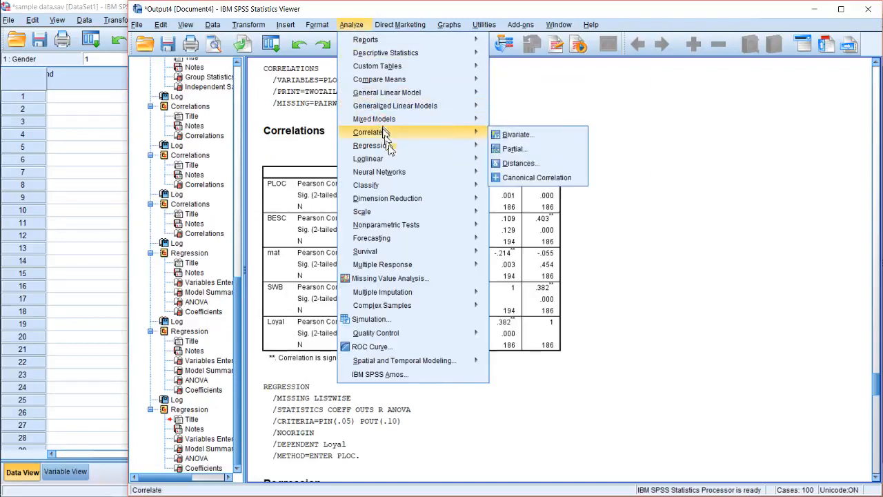
mouse_move(393, 147)
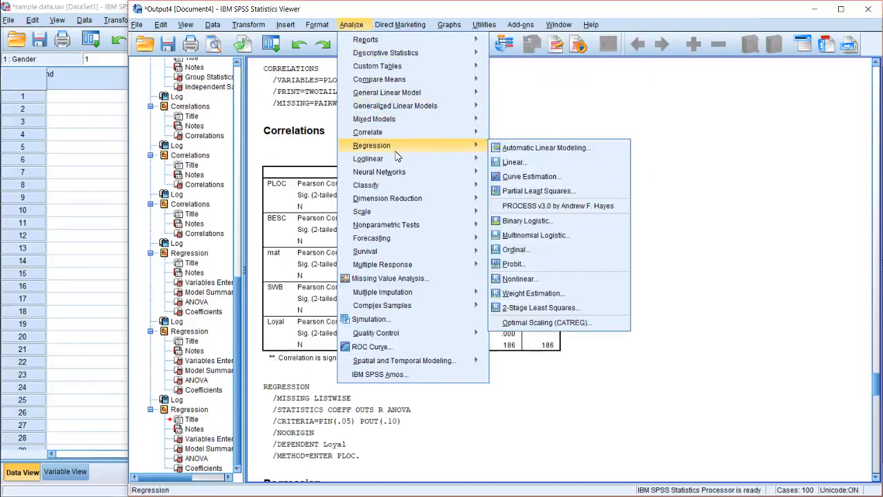
click(529, 162)
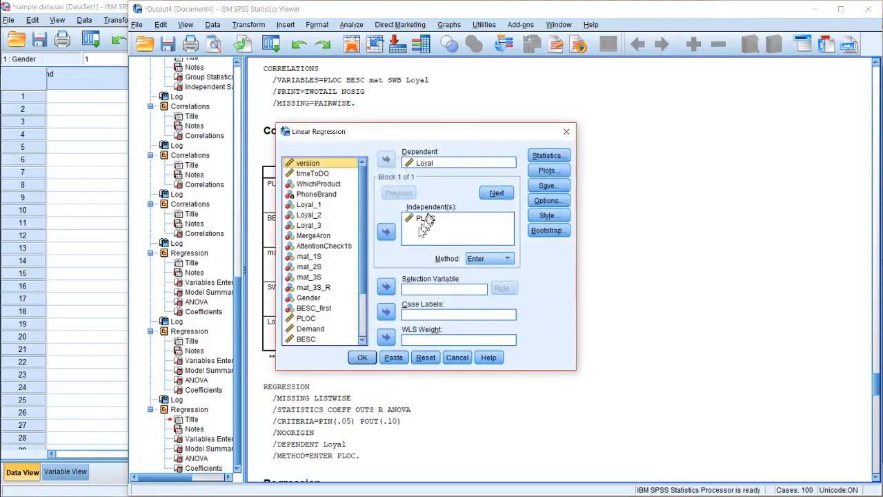
scroll(359, 245, down, 1)
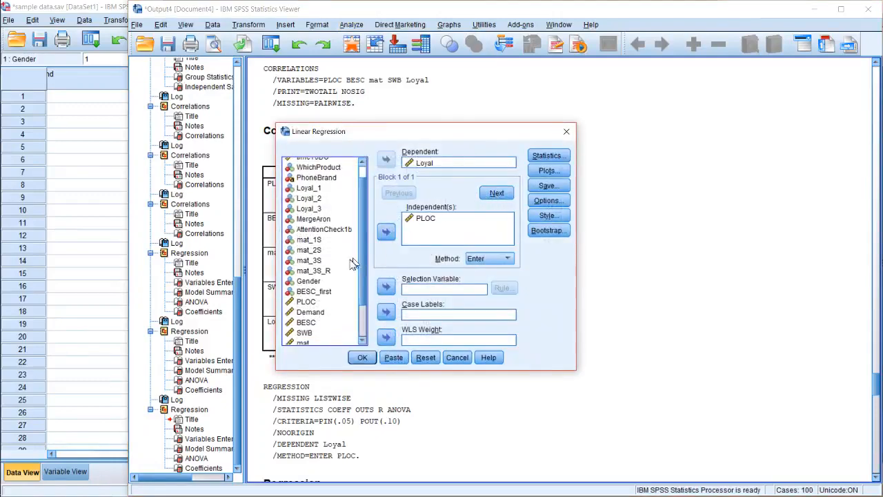
scroll(315, 327, down, 1)
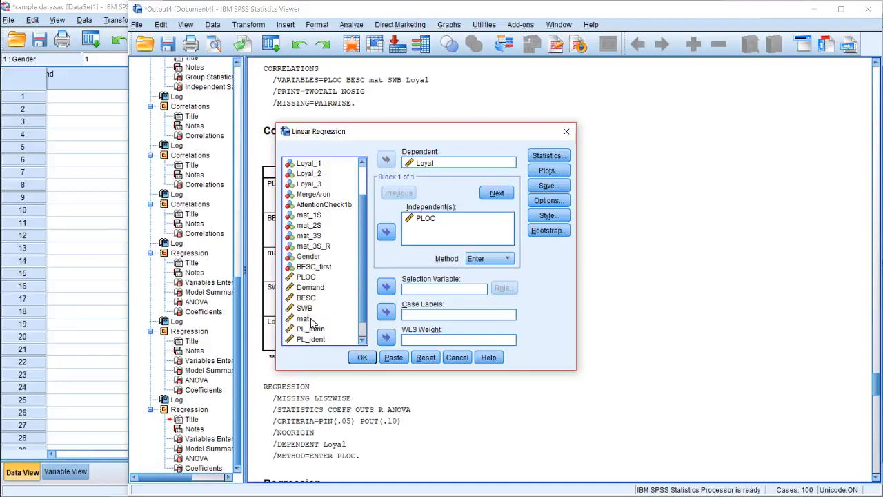
click(304, 318)
click(386, 232)
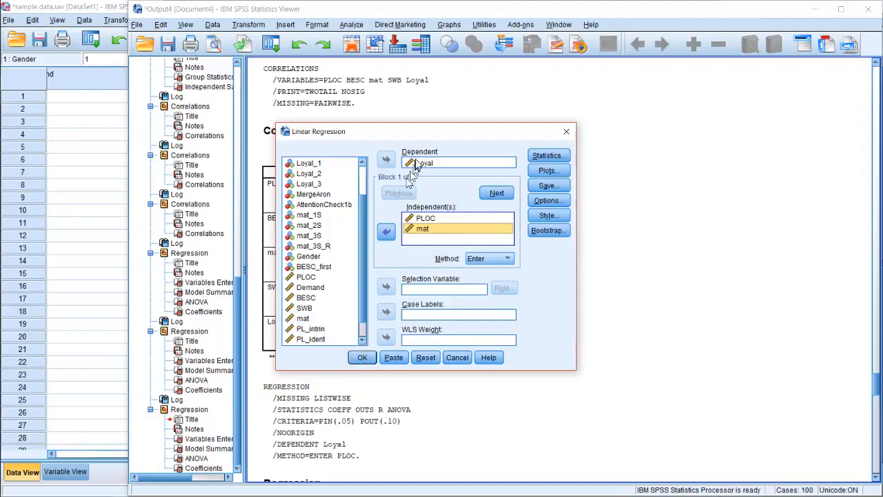
click(362, 357)
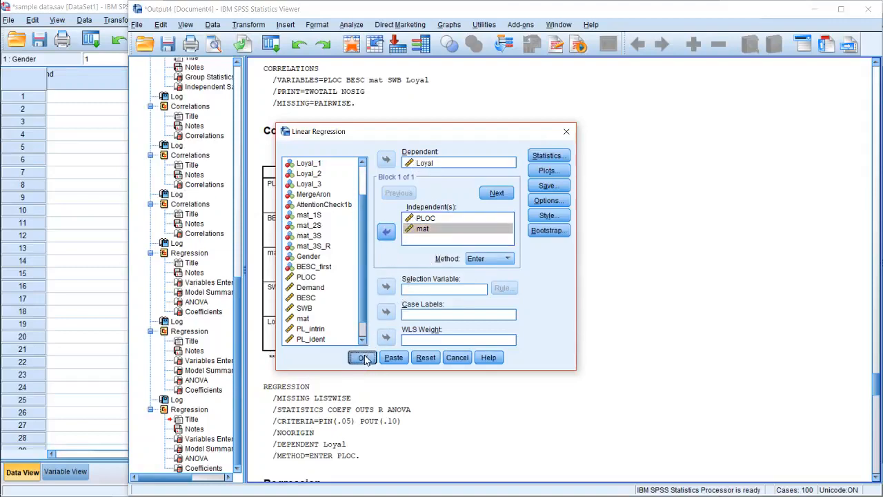
Compare the PLOC and mat betas in the new regression output with the correlations among PLOC, mat, BESC, SWB and Loyal
scroll(467, 221, down, 2)
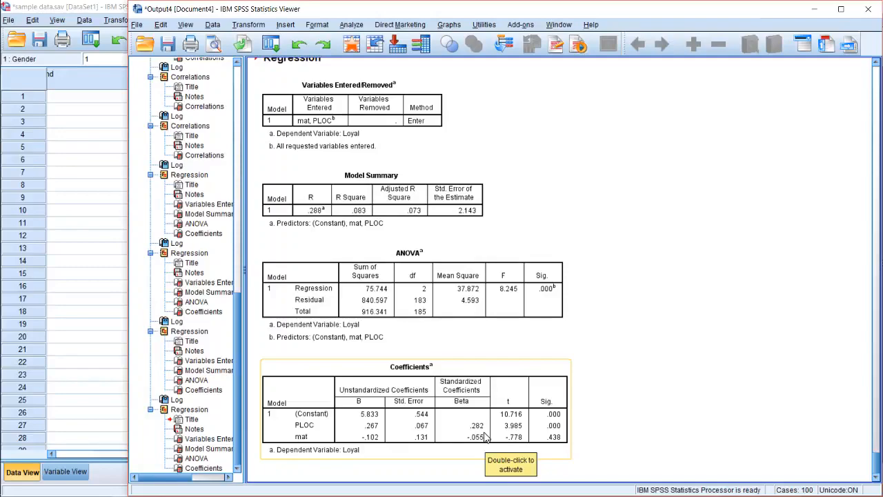
scroll(542, 419, up, 5)
scroll(542, 419, up, 20)
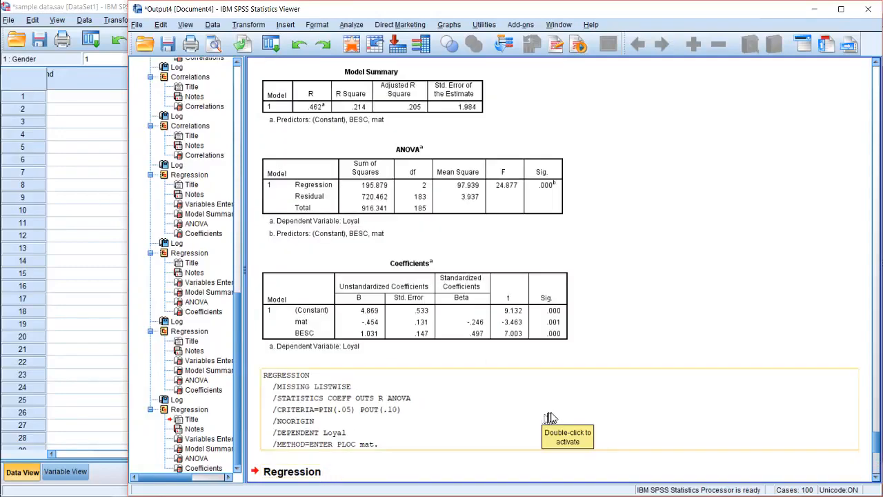
scroll(551, 417, up, 10)
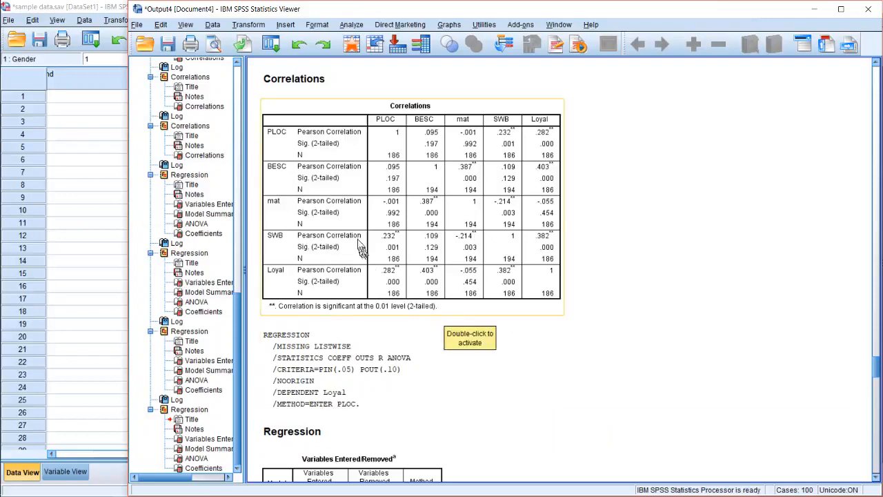
scroll(361, 247, up, 2)
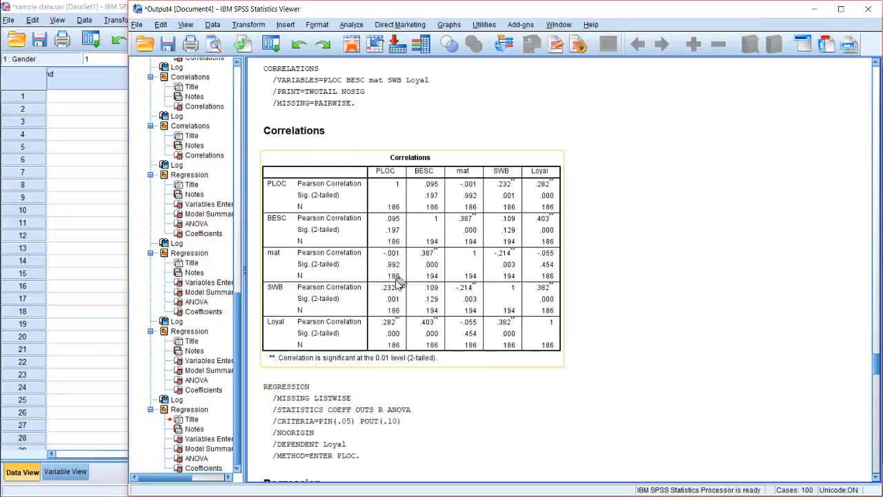
drag(396, 270, 567, 286)
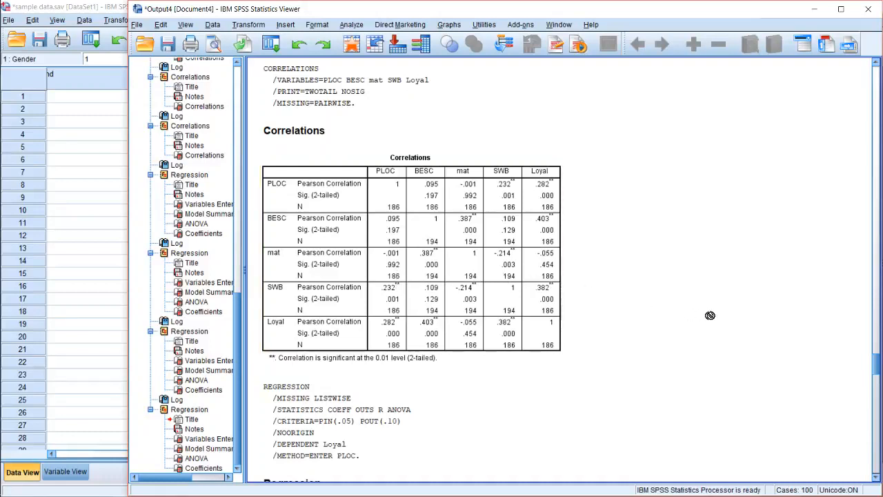
scroll(711, 316, down, 1)
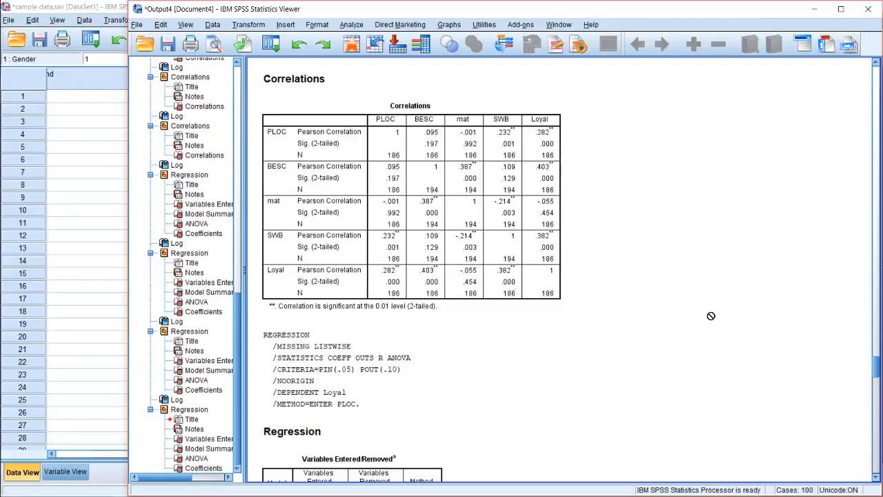
mouse_move(2, 122)
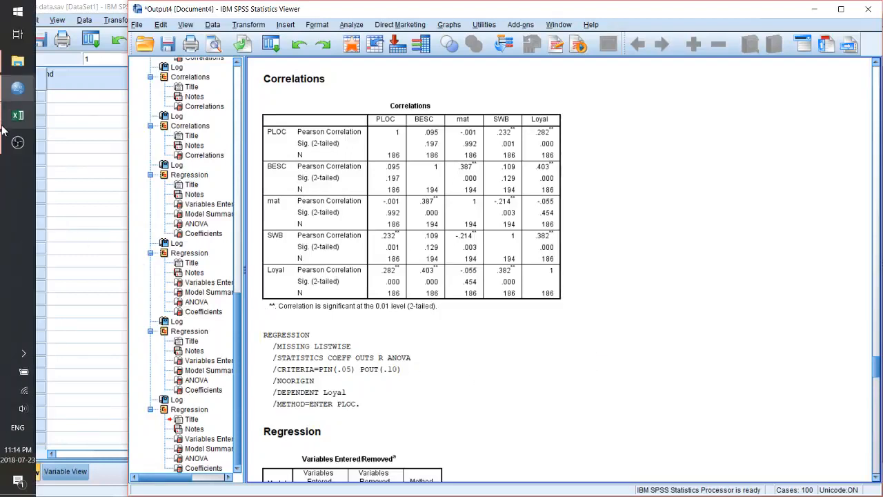
click(474, 376)
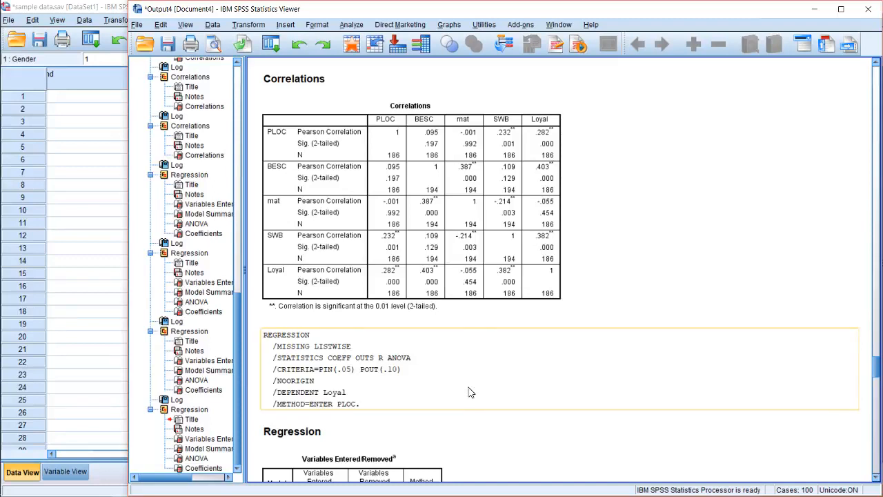
click(400, 147)
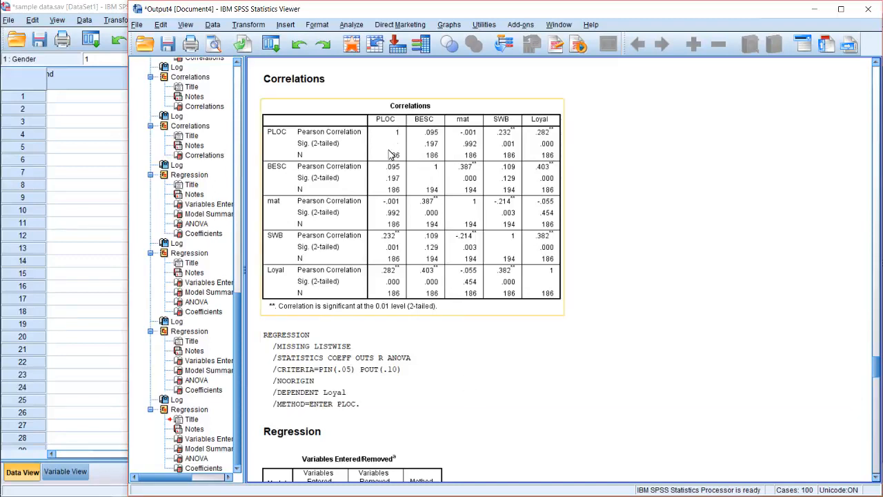
click(383, 192)
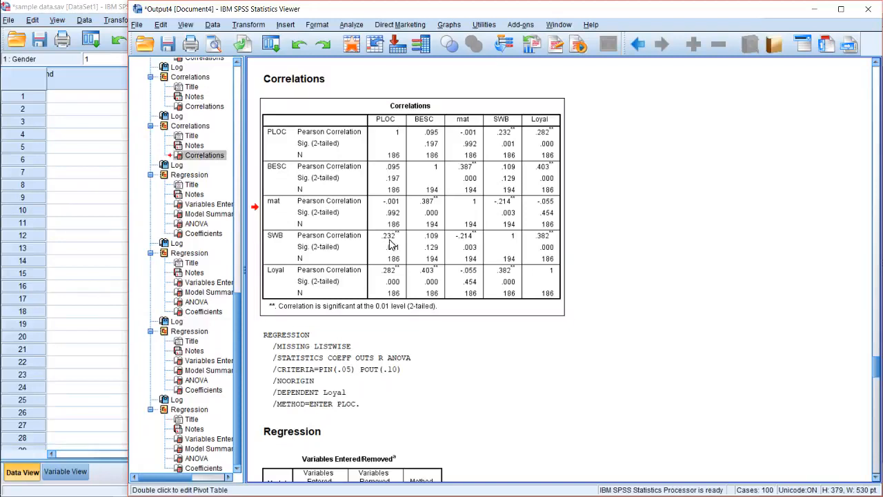
double_click(391, 280)
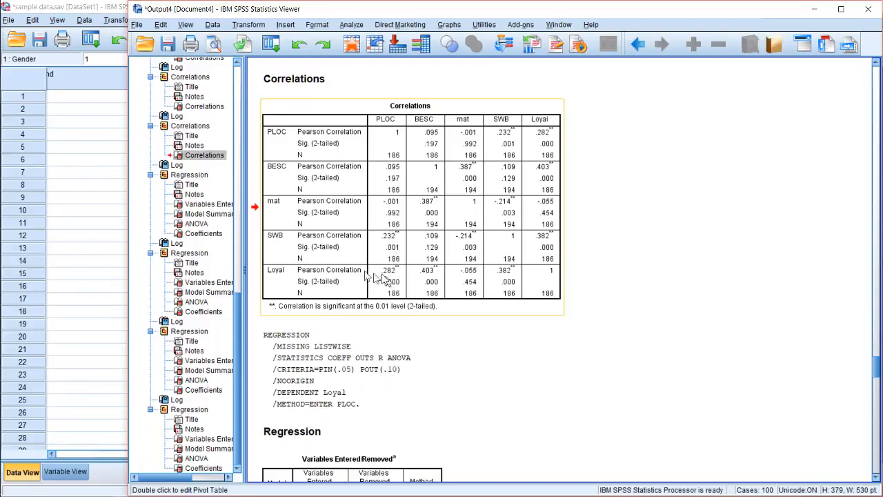
Switch to Microsoft Edge, search the web for "sobel test" in a new tab and open the Sobel Test Calculator on quantpsy.org
mouse_move(6, 70)
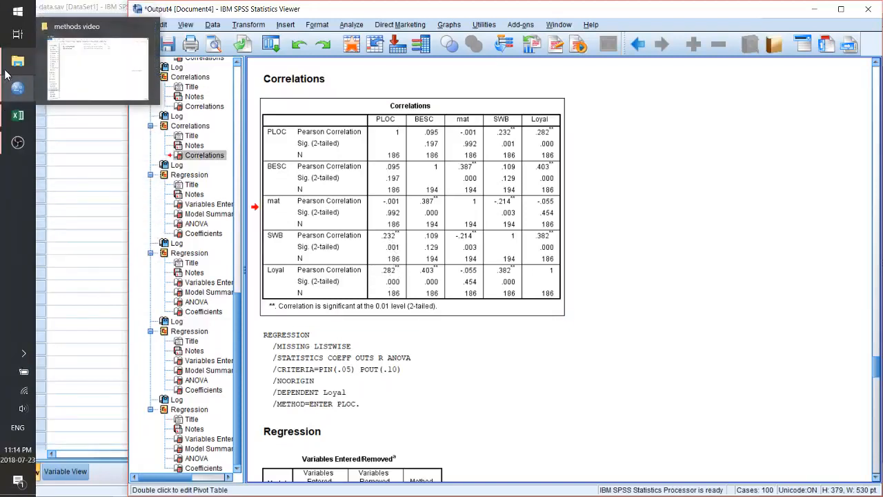
click(14, 12)
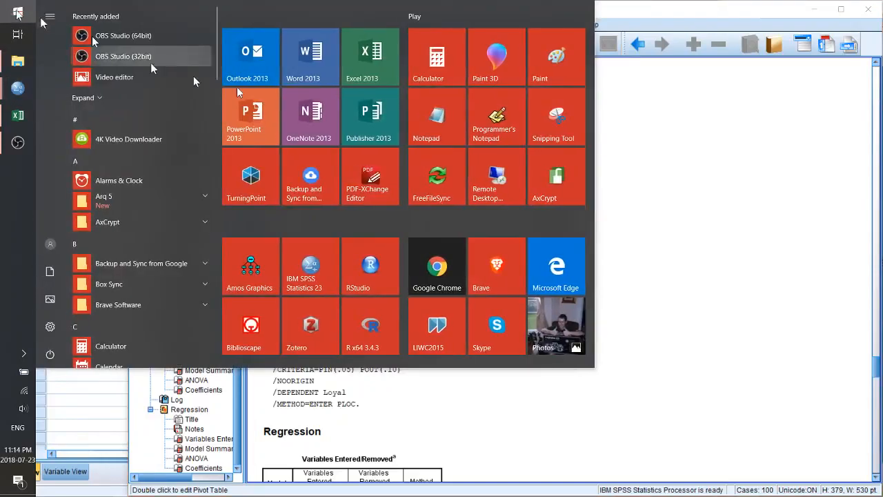
click(552, 250)
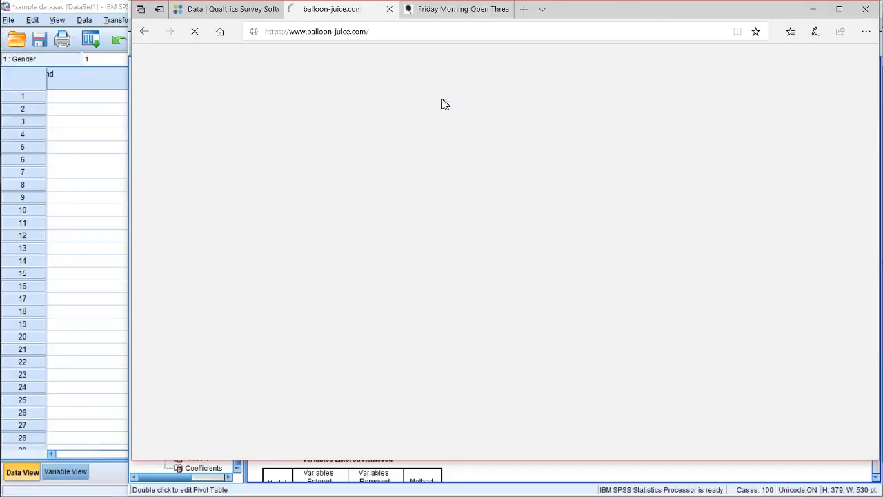
click(524, 11)
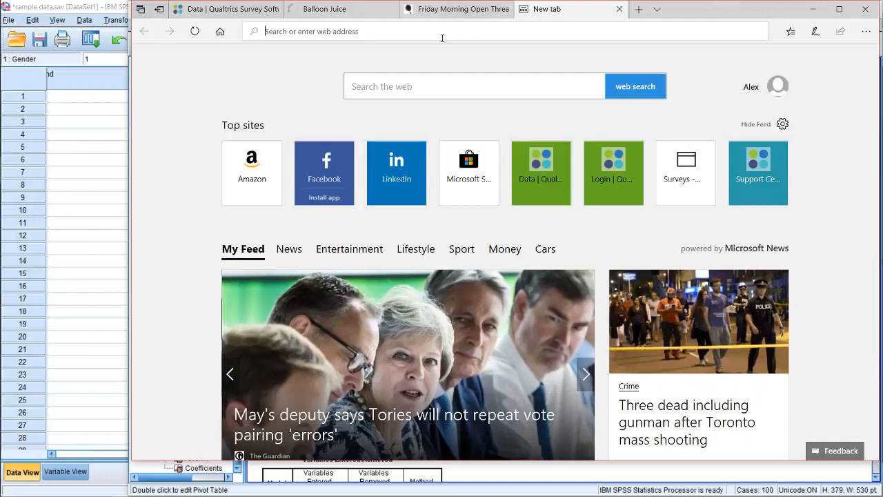
text(sobel test)
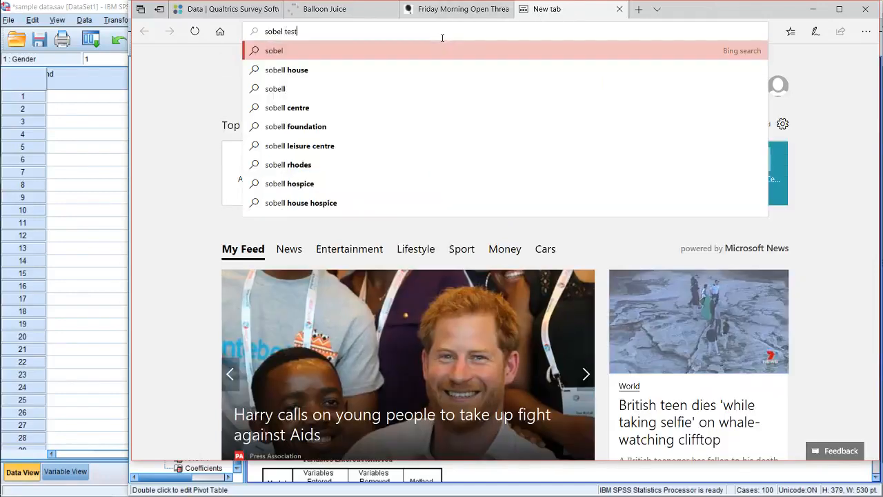
key(Return)
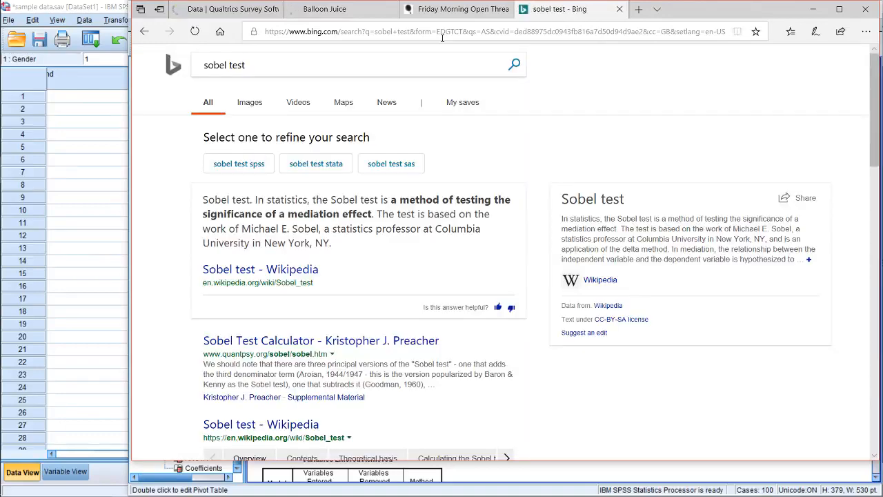
scroll(283, 284, down, 2)
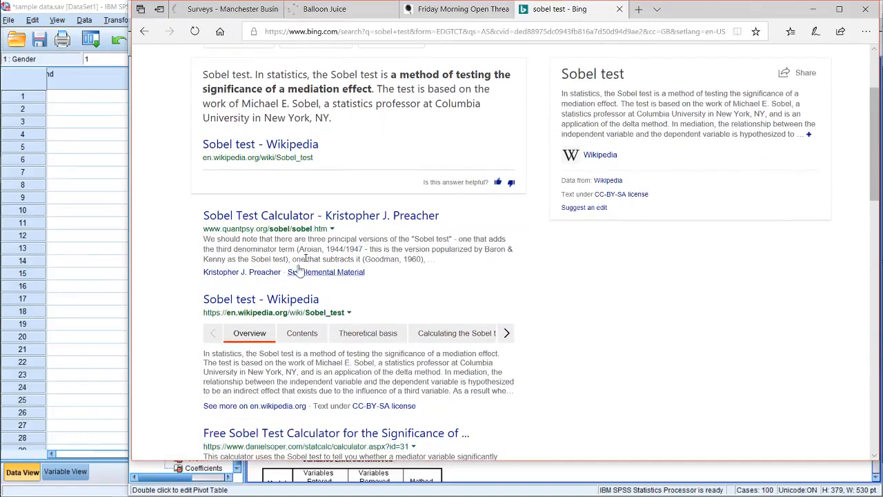
click(313, 215)
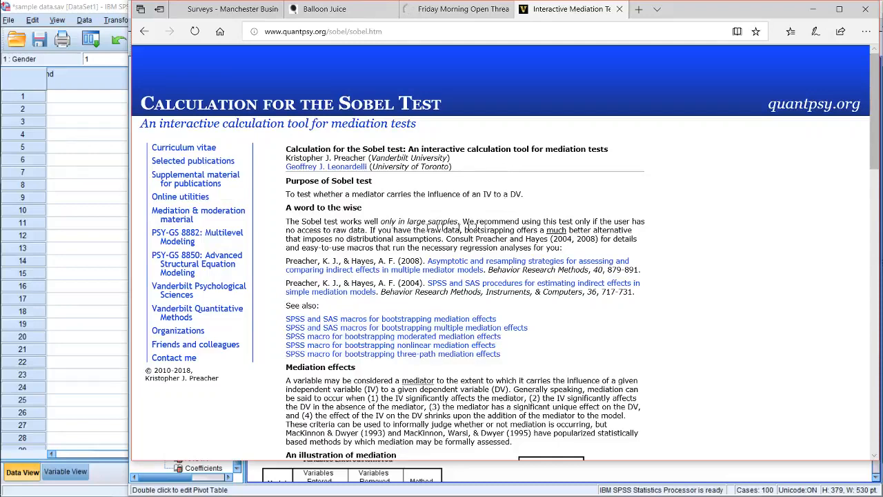
Read the Sobel page's sample-size advice, mediation diagram and instructions for obtaining the regression coefficients and standard errors
drag(302, 222, 514, 242)
click(440, 232)
scroll(448, 245, down, 3)
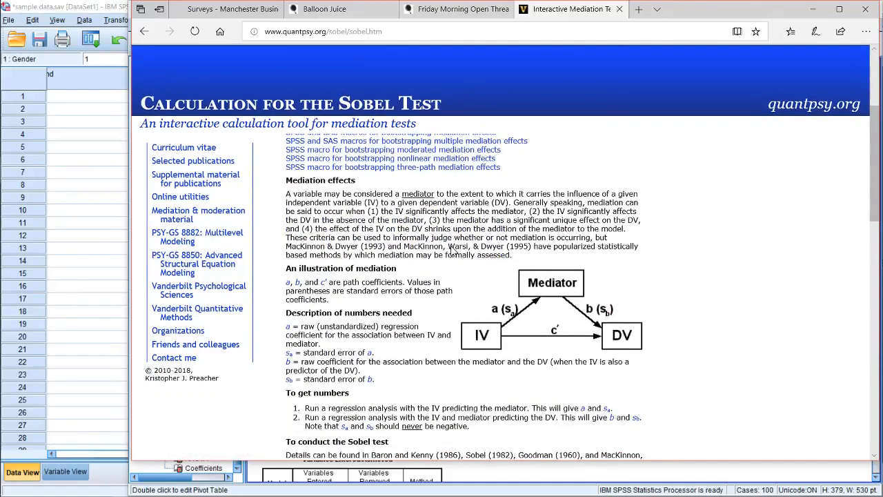
scroll(454, 251, down, 1)
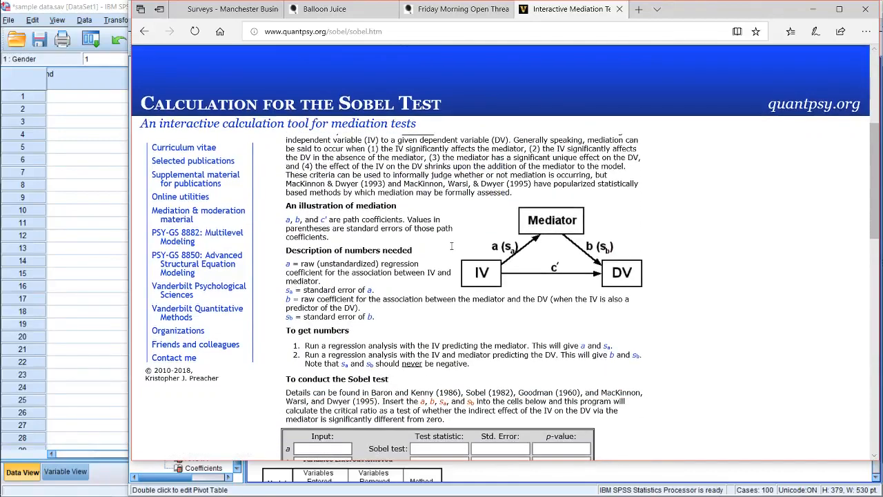
scroll(452, 246, down, 1)
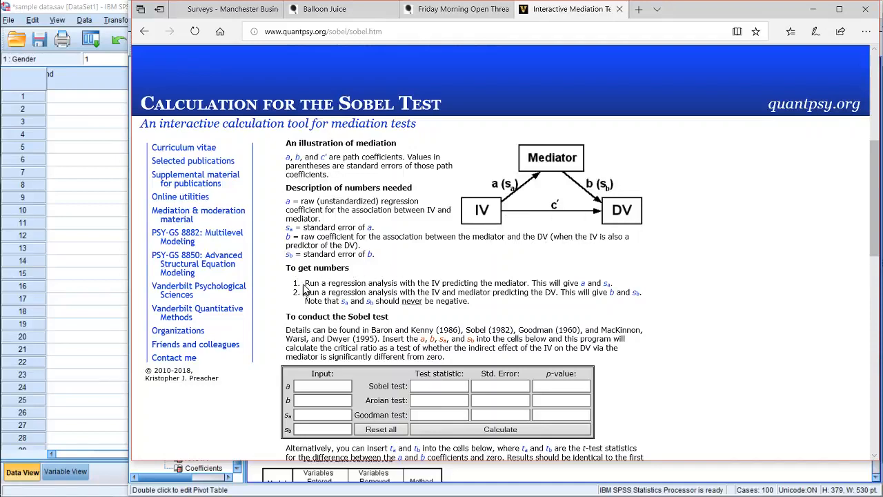
drag(305, 283, 433, 283)
click(460, 285)
drag(532, 284, 536, 283)
Enter .231 for a and .012 for its standard error in the Sobel calculator's coefficient form
click(340, 384)
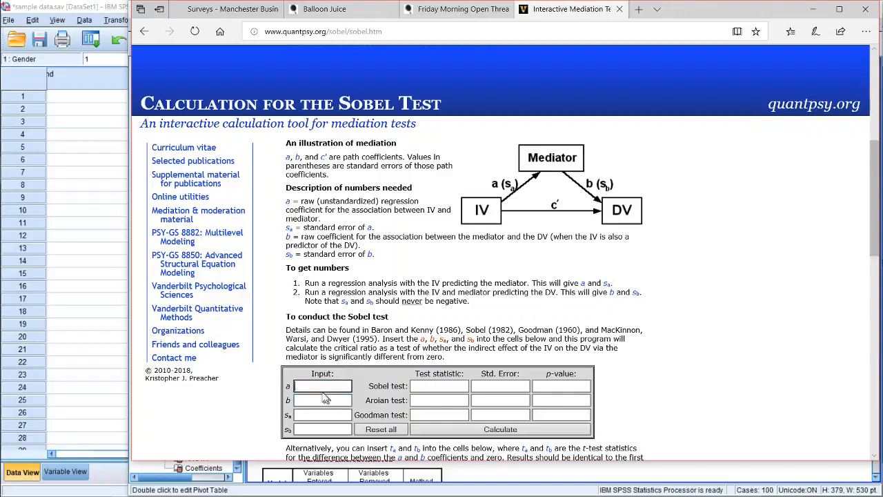
click(309, 413)
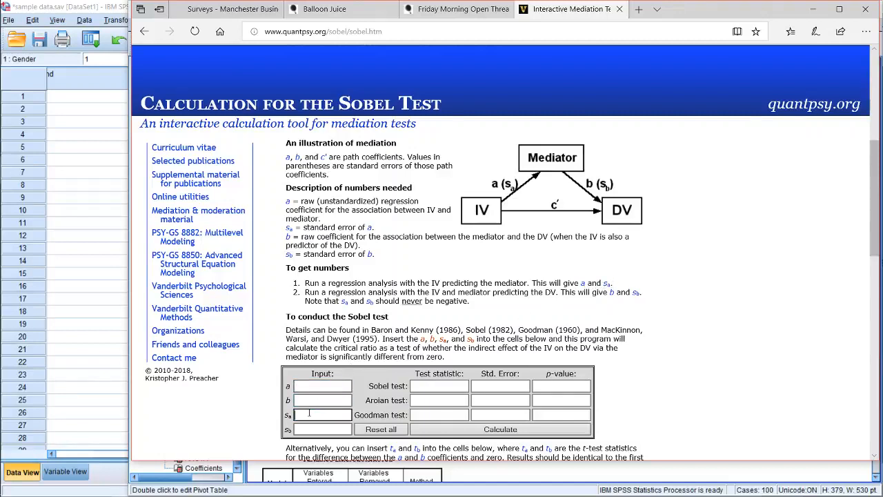
click(316, 381)
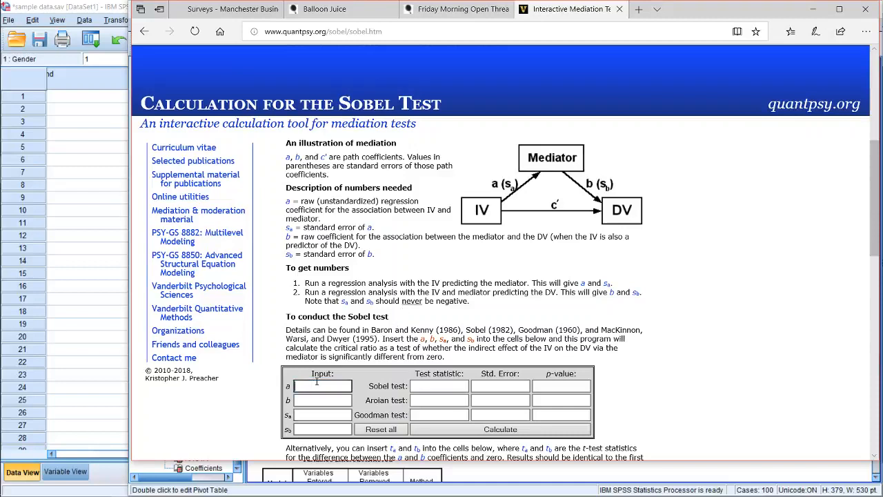
text(.231)
click(331, 412)
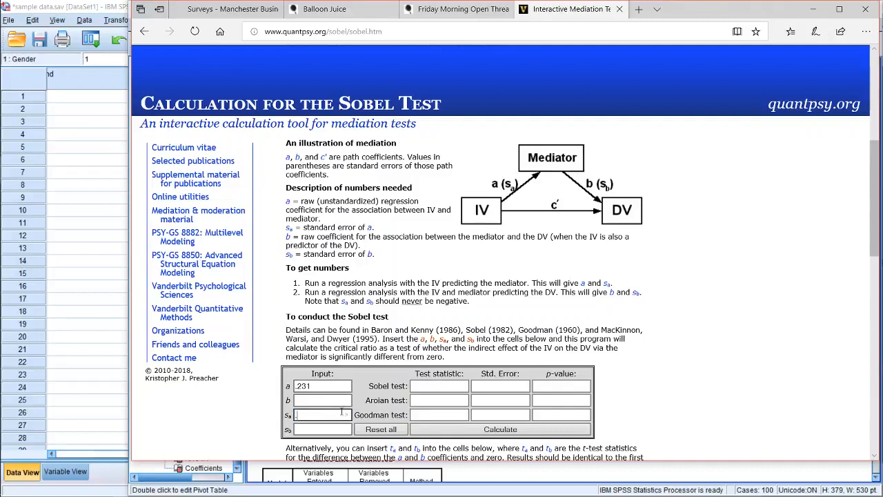
text(.012)
Check the instruction for the second regression, and enter .339 for b and .082 for its standard error
drag(305, 293, 489, 292)
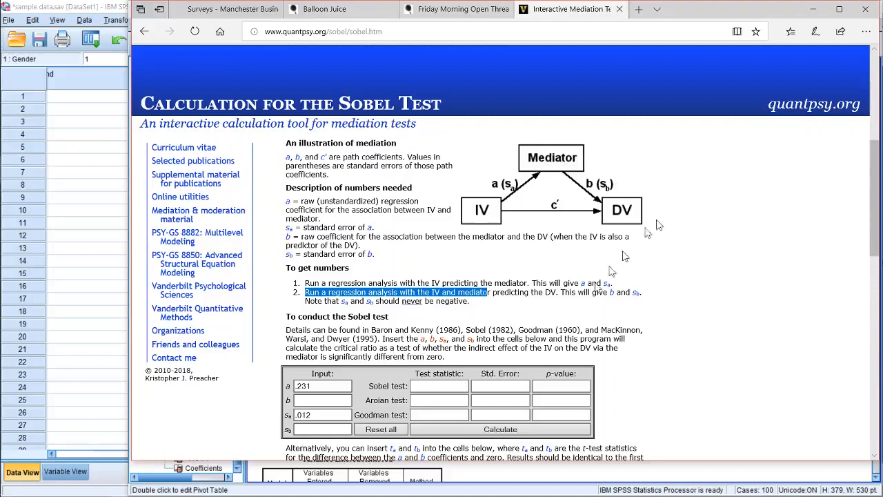
click(618, 294)
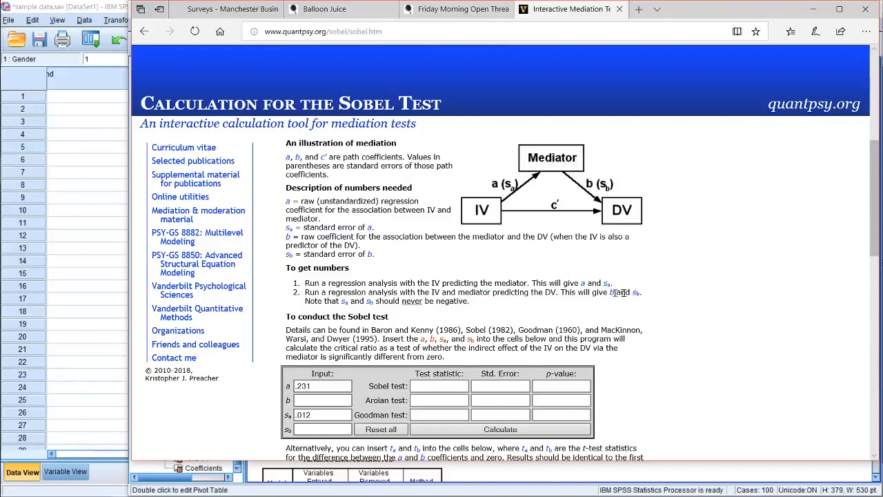
click(327, 400)
text(.33)
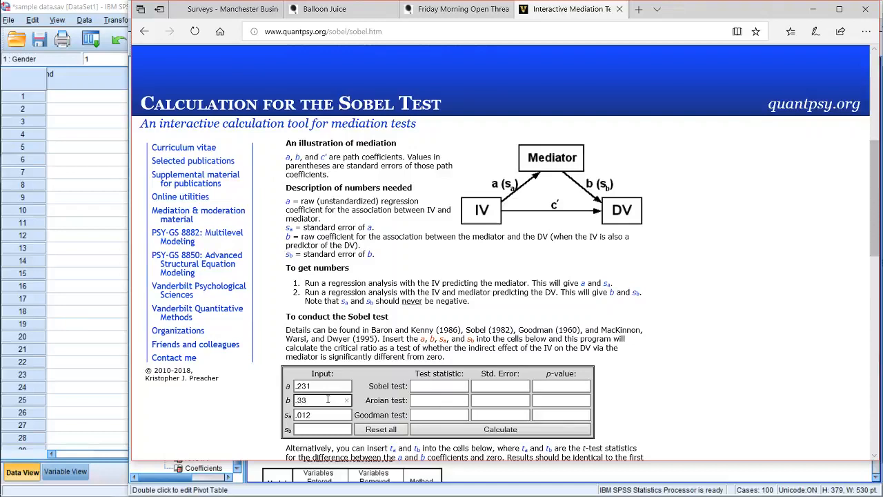
text(9)
click(304, 428)
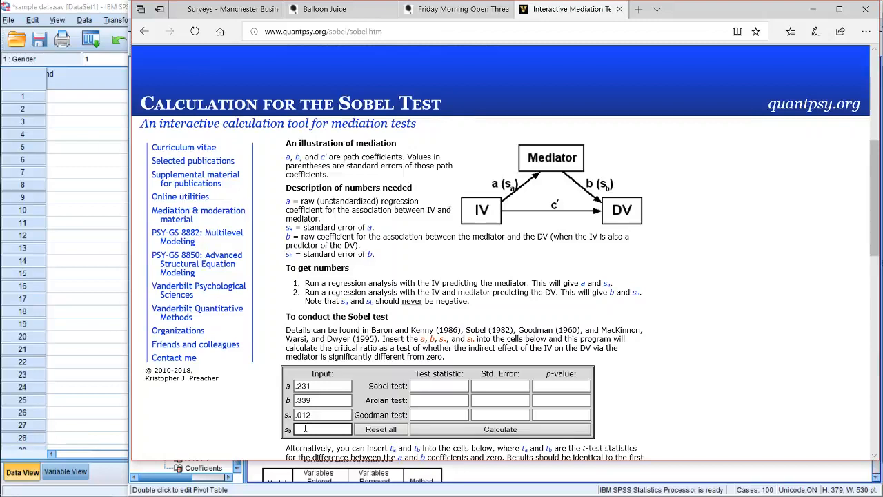
text(.082)
Calculate the Sobel, Aroian and Goodman tests from the entered coefficients and standard errors
click(358, 372)
scroll(357, 379, down, 2)
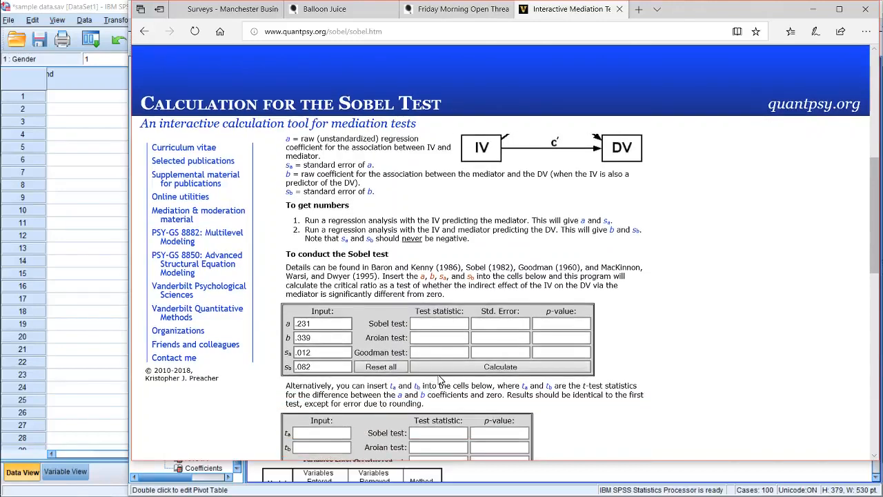
click(439, 367)
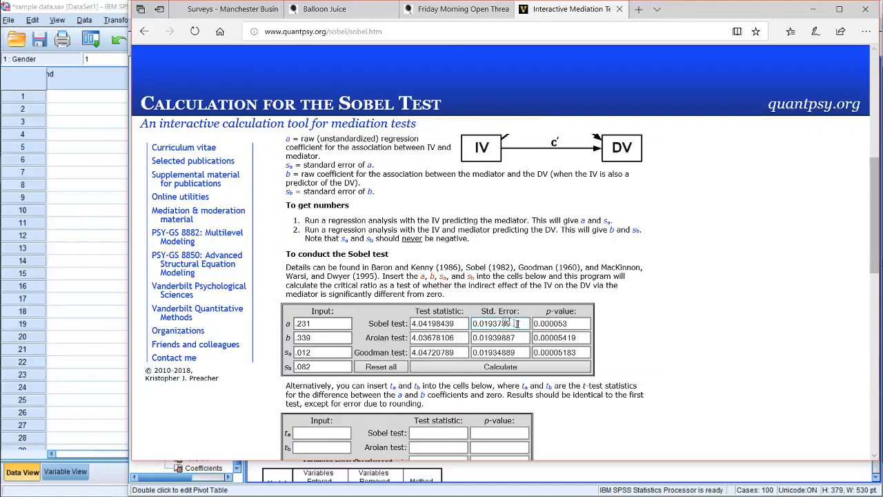
Examine the Sobel test's p-value, the alternative t-statistic form and the explanatory notes on the test versions
click(544, 324)
double_click(543, 324)
click(572, 326)
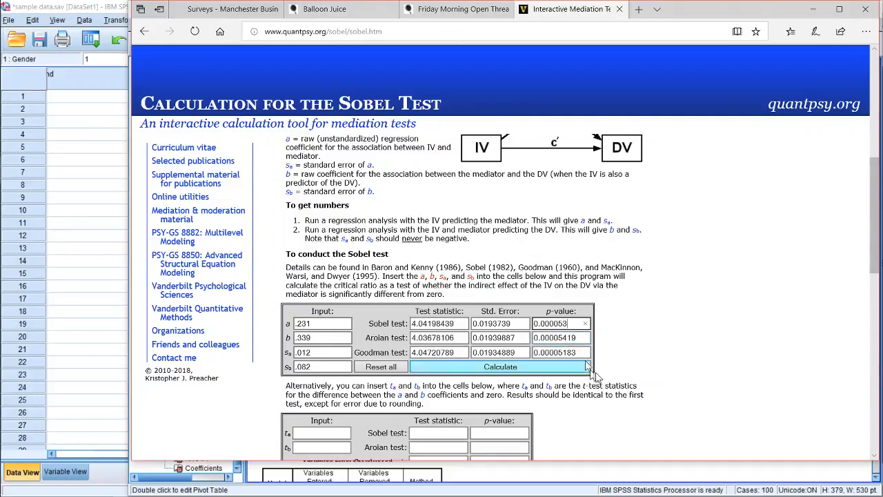
scroll(621, 361, down, 2)
scroll(620, 361, down, 1)
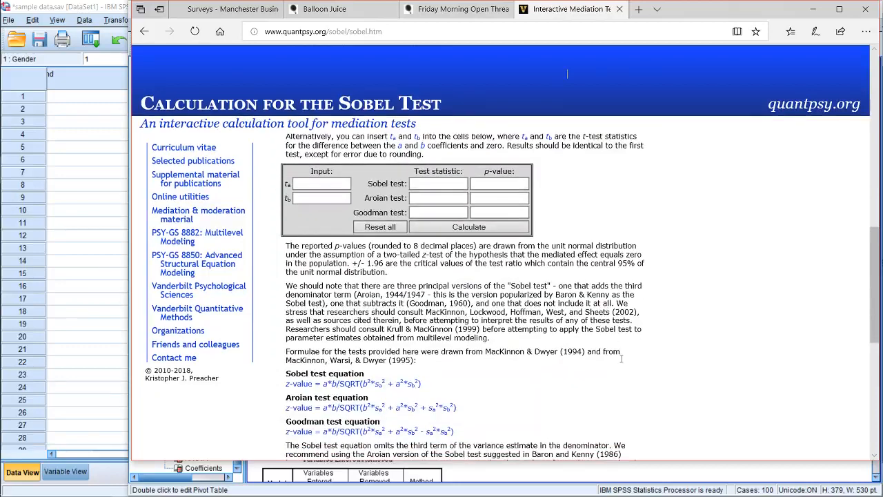
scroll(621, 358, up, 1)
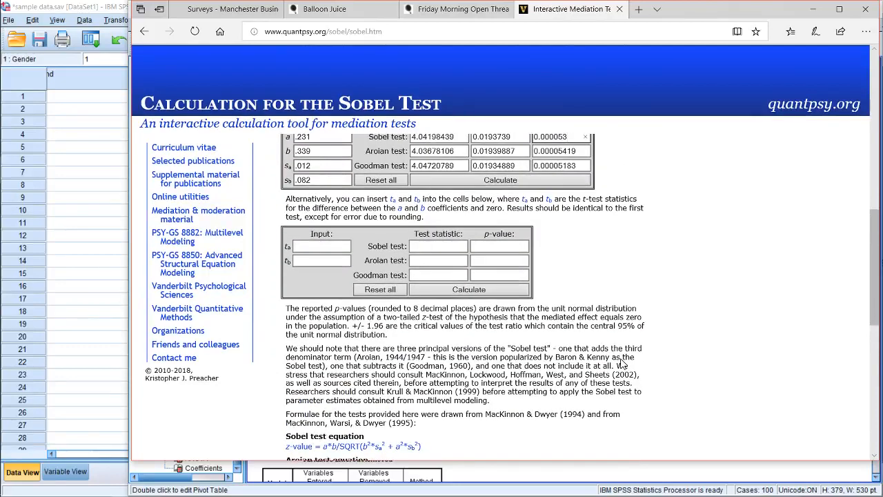
scroll(621, 361, up, 2)
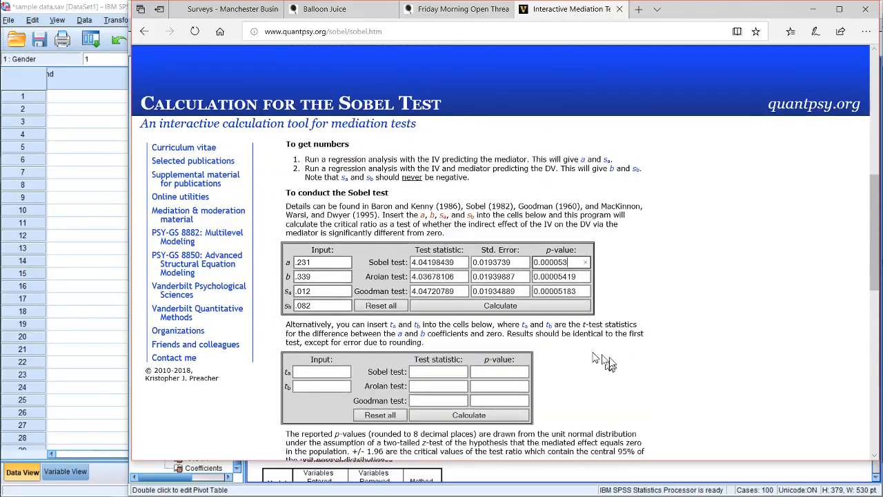
scroll(595, 357, up, 2)
scroll(595, 357, down, 2)
click(558, 276)
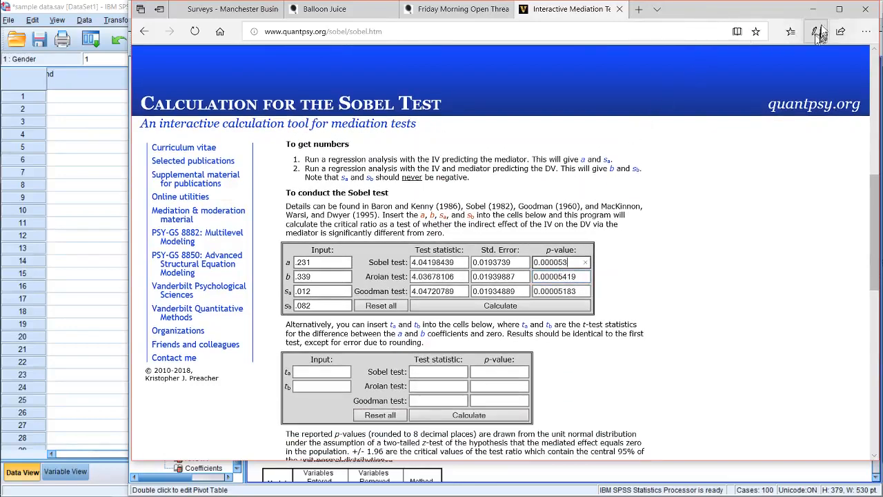
Close the browser with all its tabs and review the regression tables at the end of the SPSS output
click(865, 9)
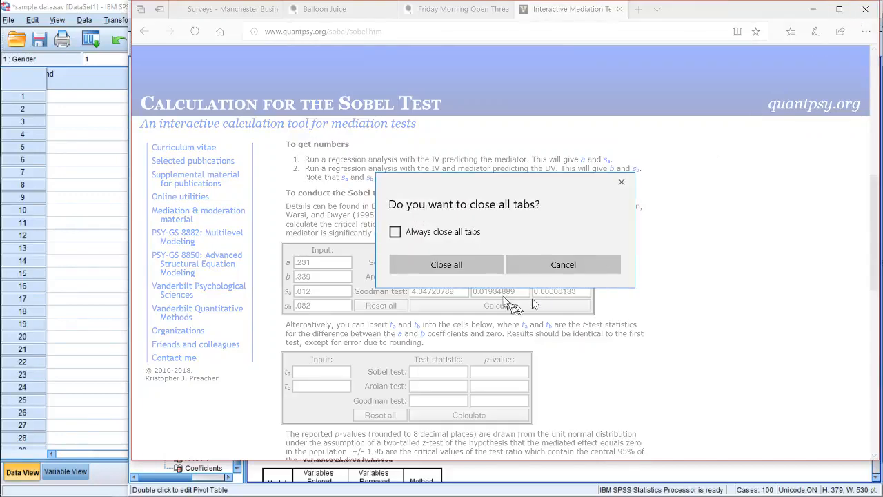
click(480, 263)
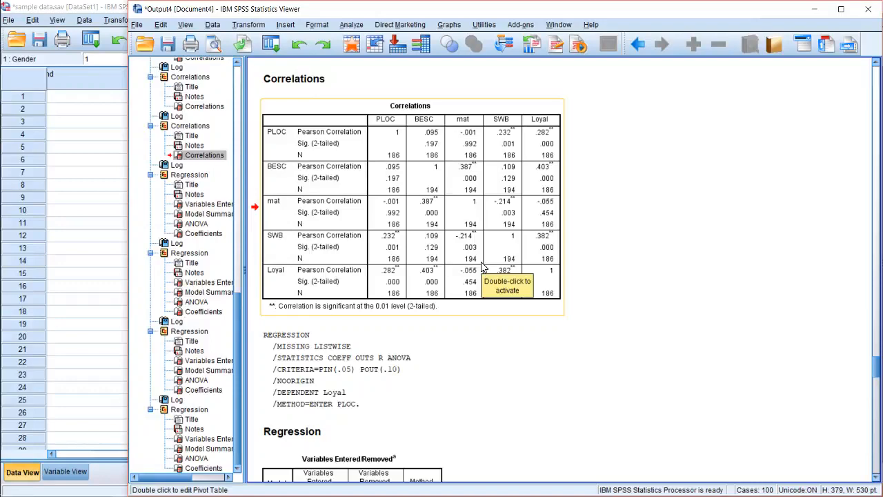
scroll(482, 267, down, 15)
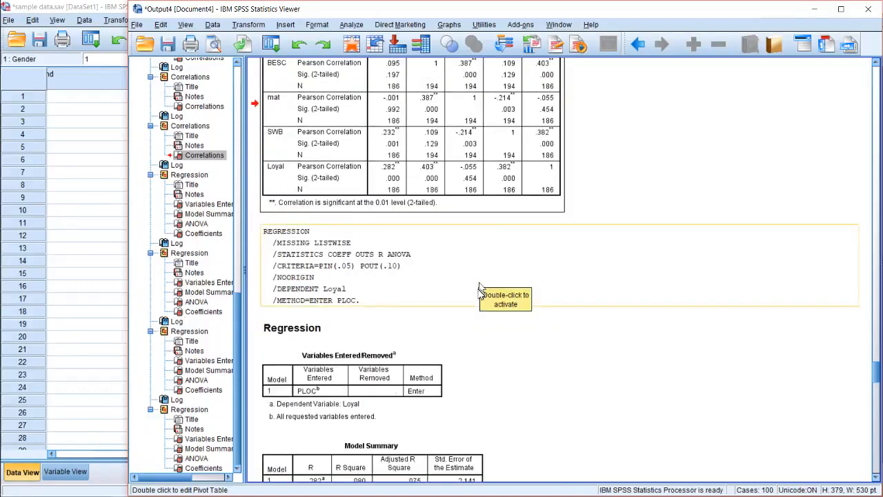
scroll(479, 309, down, 15)
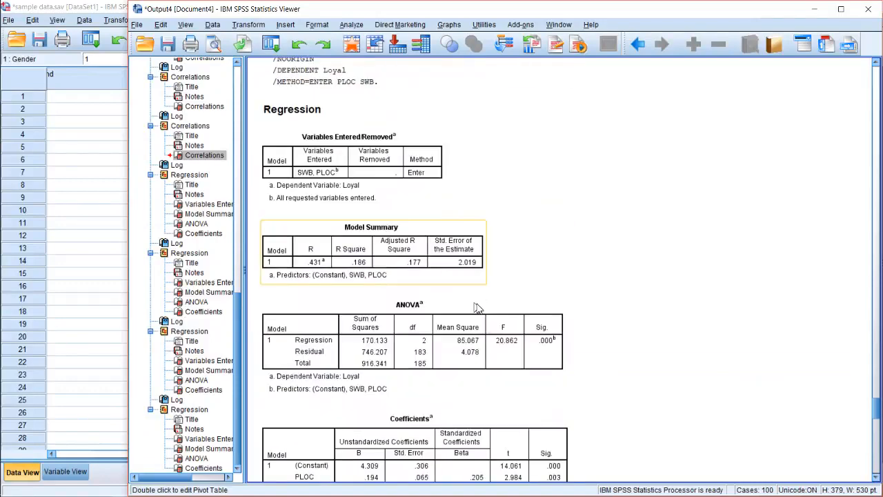
scroll(478, 306, down, 15)
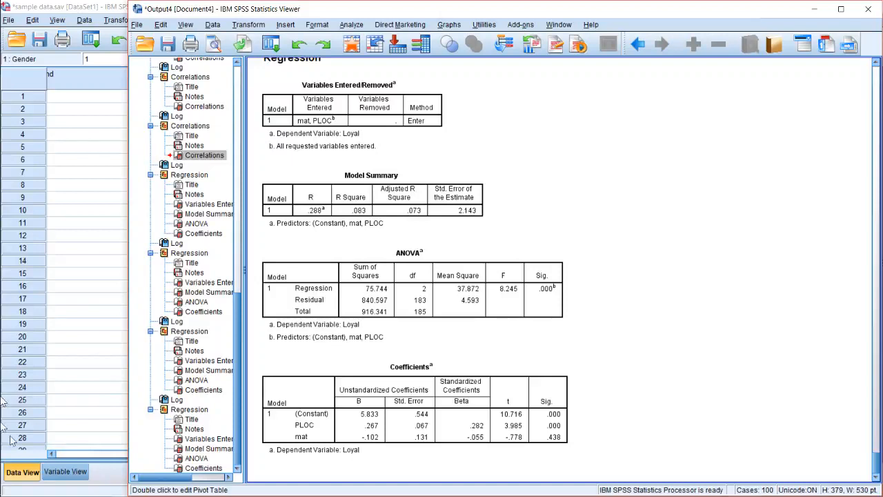
Switch to the SPSS Syntax Editor and add matxBESC after mat and BESC as a predictor in the REGRESSION block
mouse_move(3, 206)
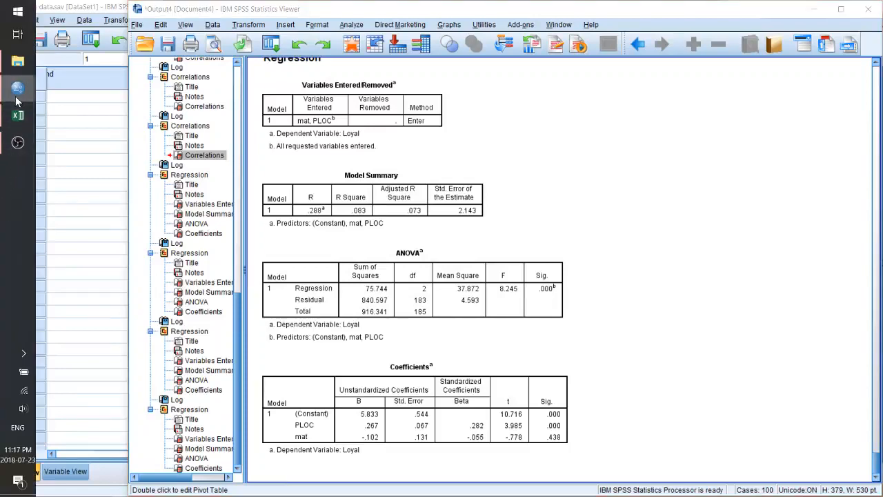
mouse_move(16, 98)
click(129, 144)
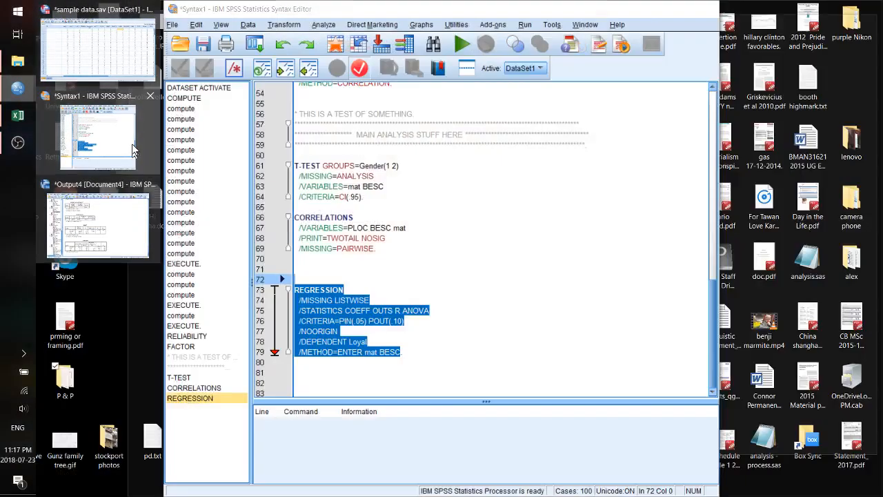
click(418, 321)
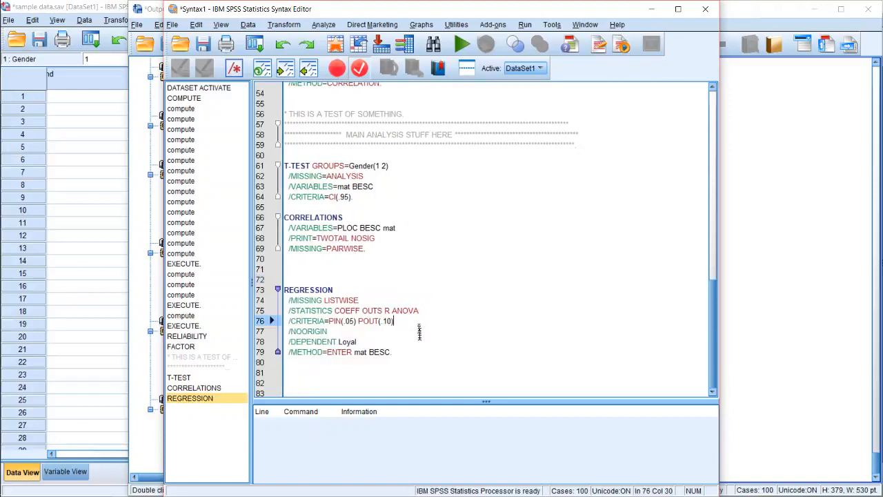
click(410, 350)
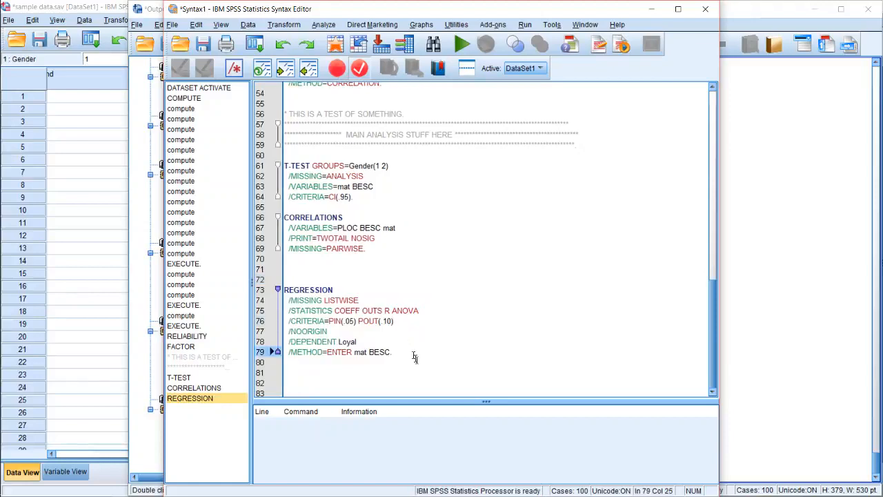
click(371, 351)
click(341, 341)
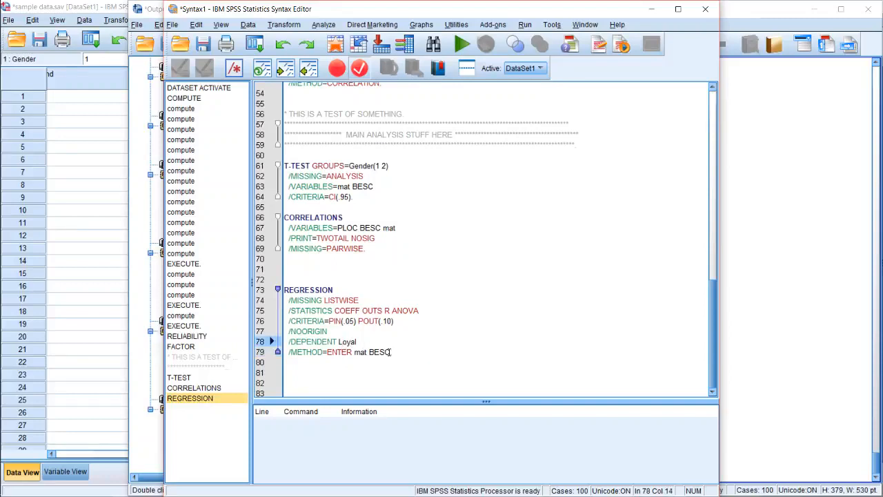
click(392, 352)
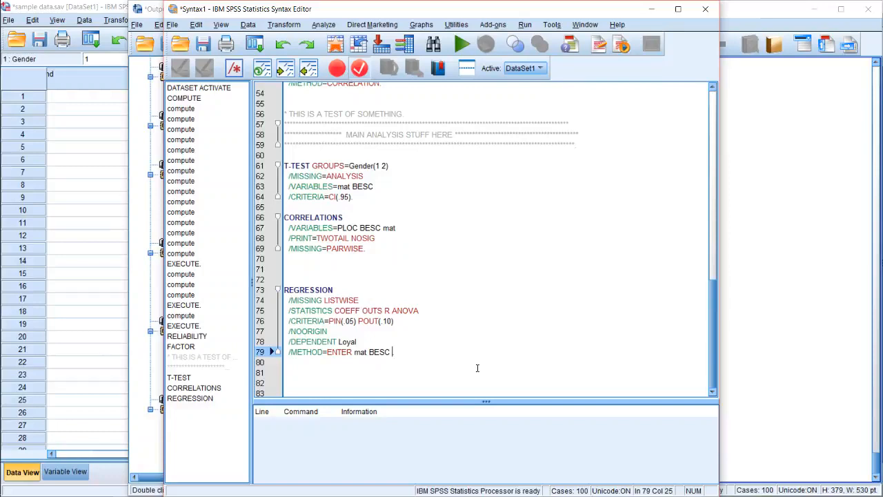
text(matxBESC)
text(.)
Write the statement COMPUTE matxBESC = mat * BESC. on its own line below the REGRESSION block
click(290, 361)
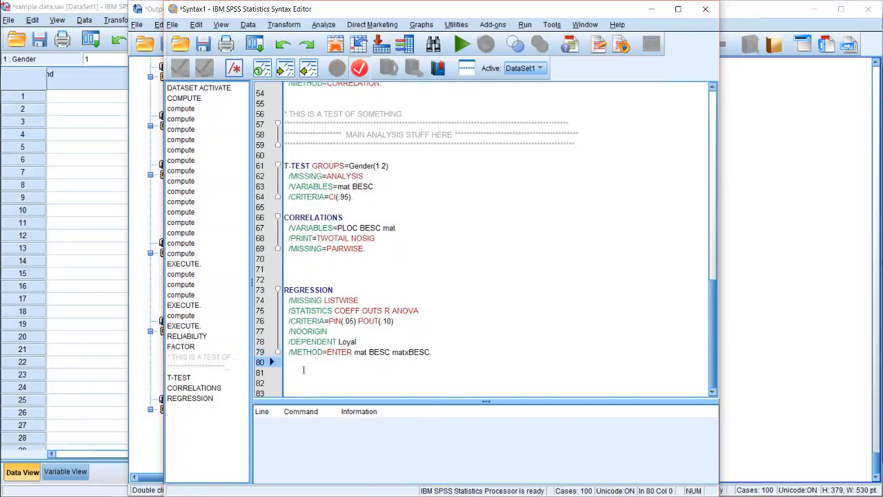
click(303, 369)
text(COM)
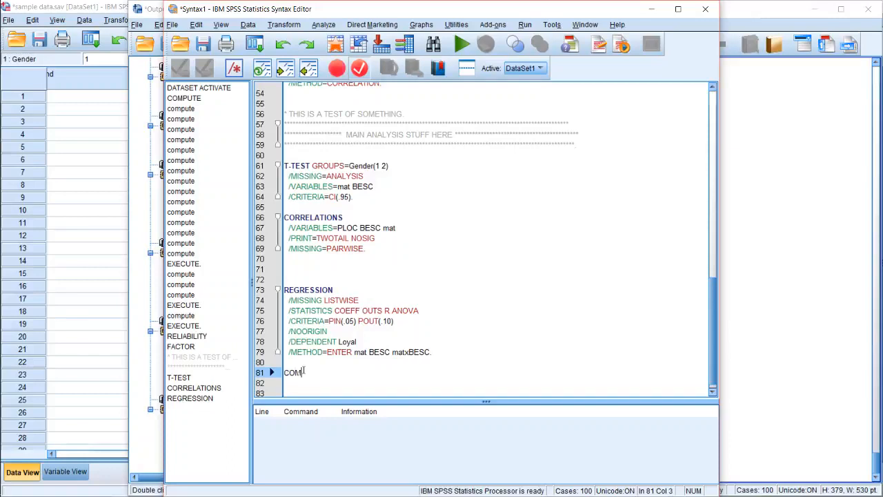
text(PUTE)
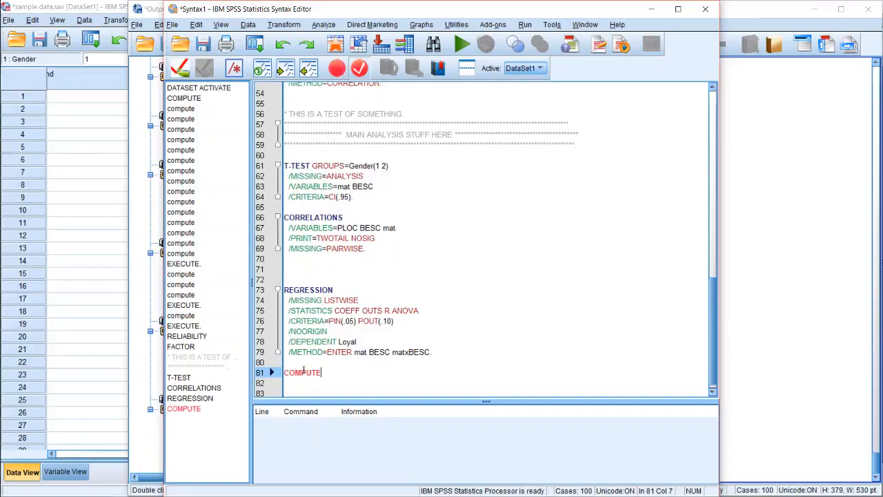
text( mat *)
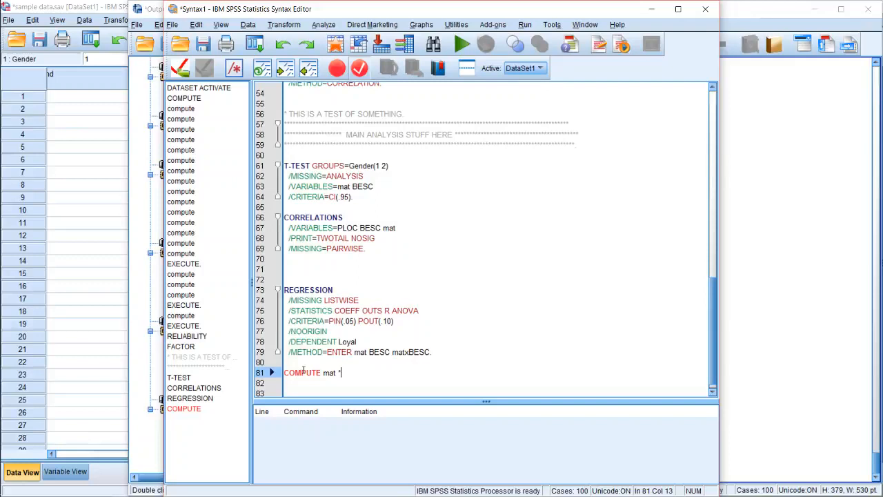
key(BackSpace)
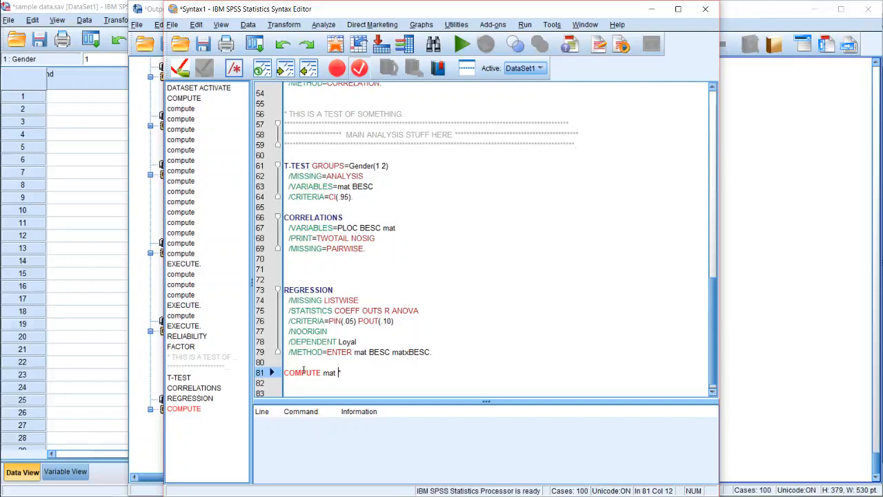
text(xBESC = mat *)
key(Down)
key(Left)
text(BESC)
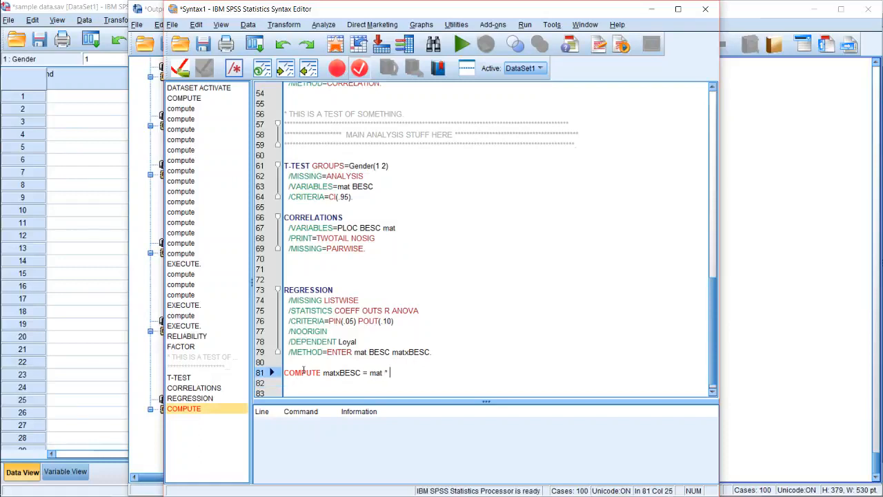
text(.)
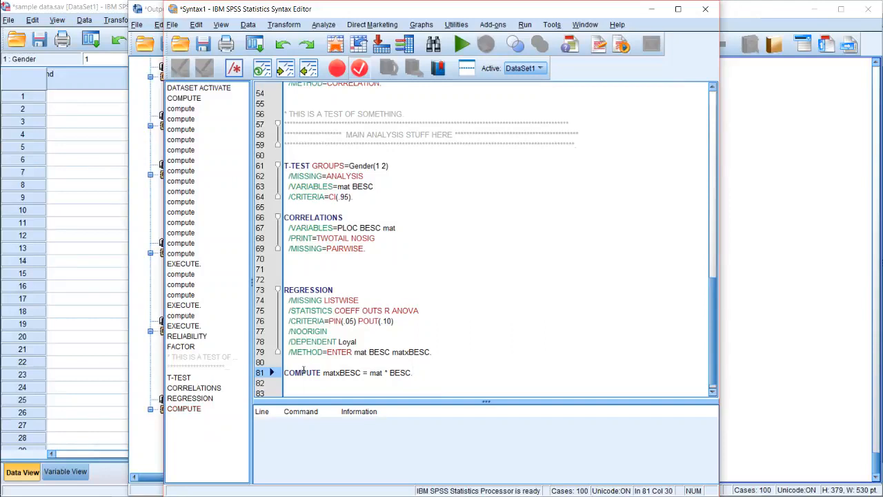
Add an EXECUTE. line beneath the matxBESC COMPUTE statement and run the two lines together
key(Down)
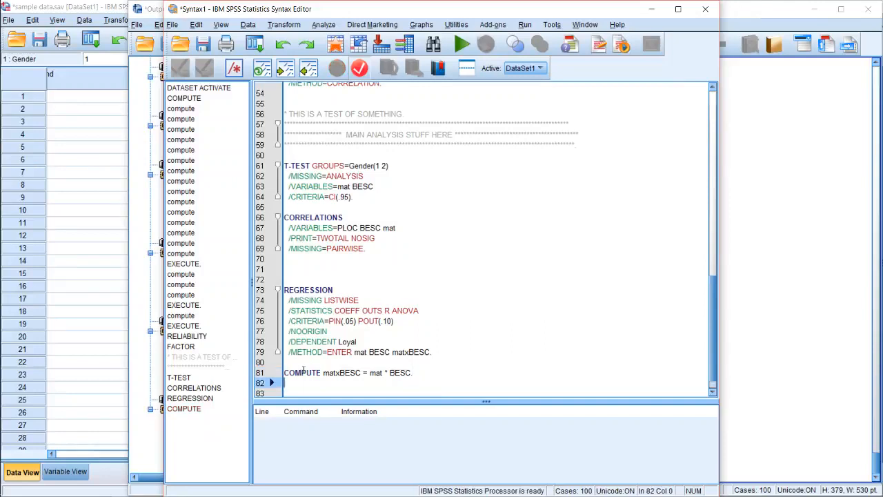
text(EXECUTE)
key(BackSpace)
text(.)
key(shift+Up)
key(shift+Up)
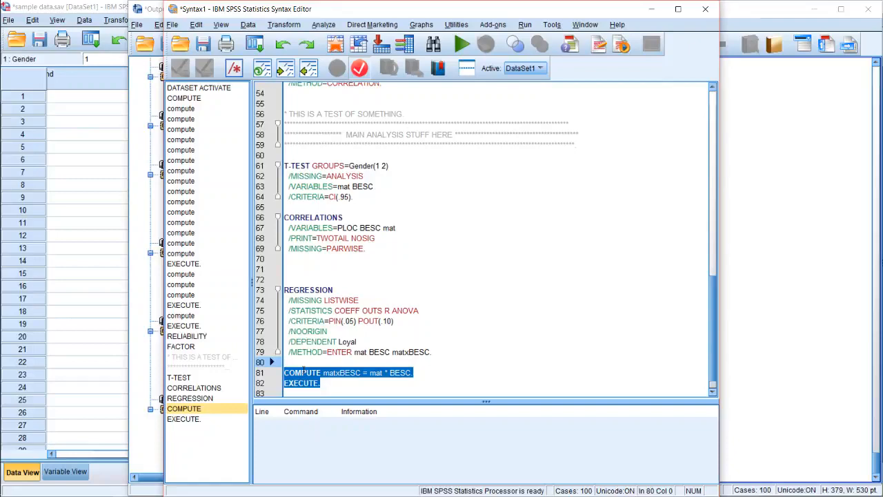
click(456, 49)
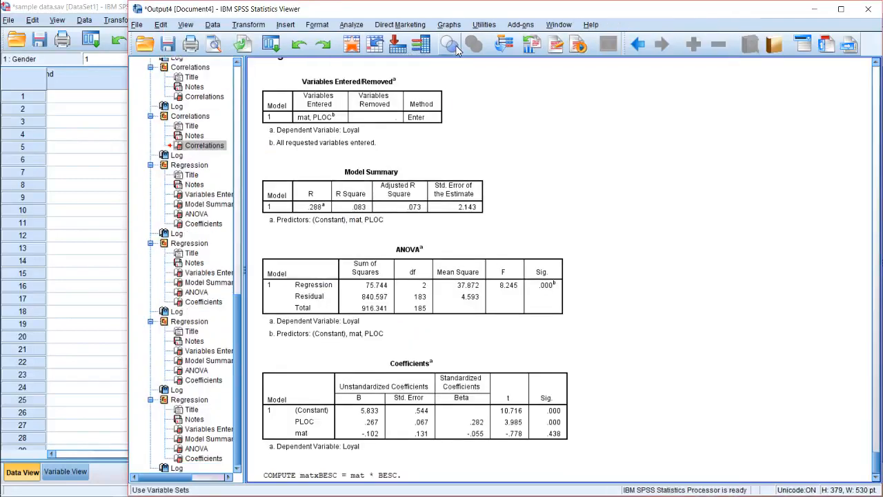
Switch to the Data Editor, find matxBESC in the variable list and go to its data column
click(107, 347)
scroll(131, 425, down, 1)
scroll(131, 424, down, 3)
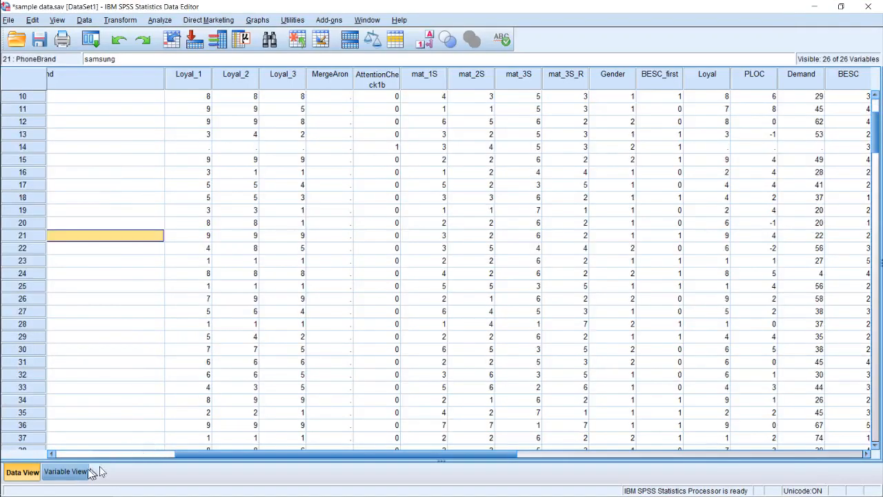
click(66, 471)
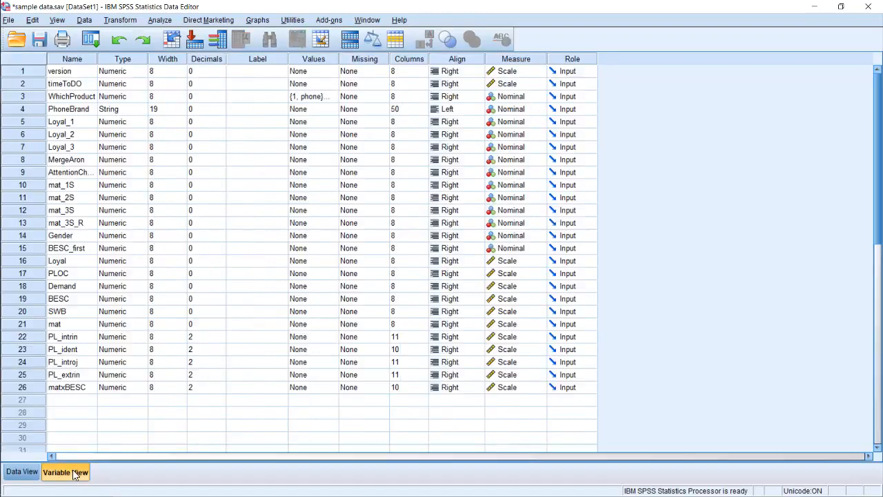
click(33, 390)
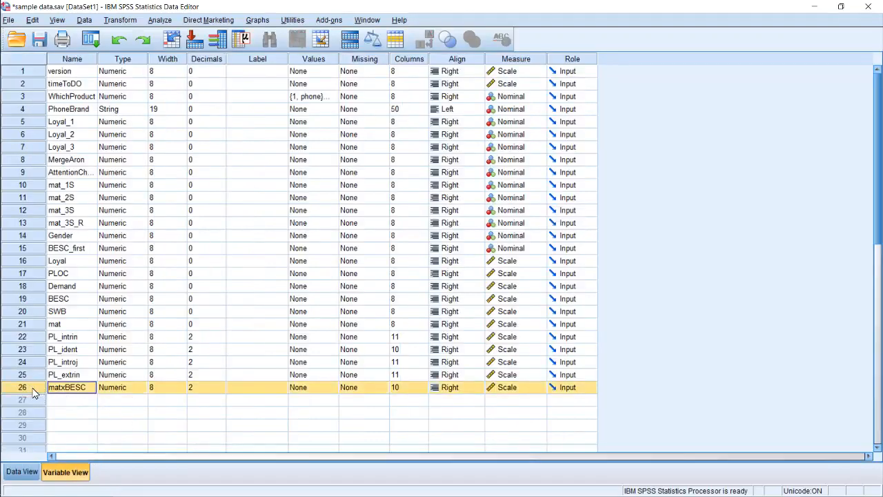
double_click(32, 390)
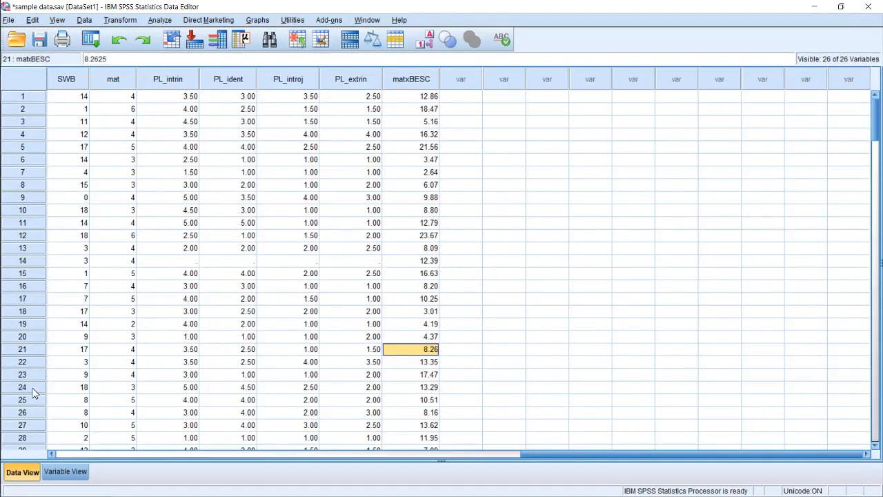
Examine individual case values of matxBESC and compare them with the unrounded mat values, checking the variable list as well
click(416, 122)
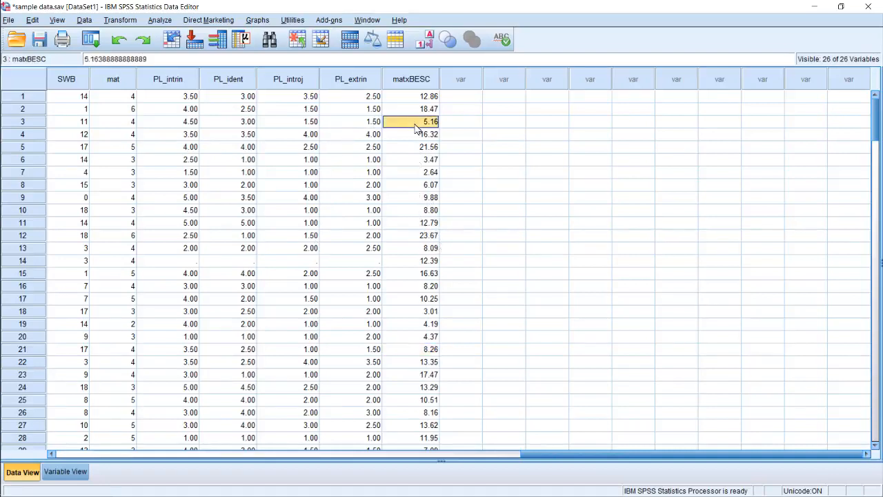
click(417, 99)
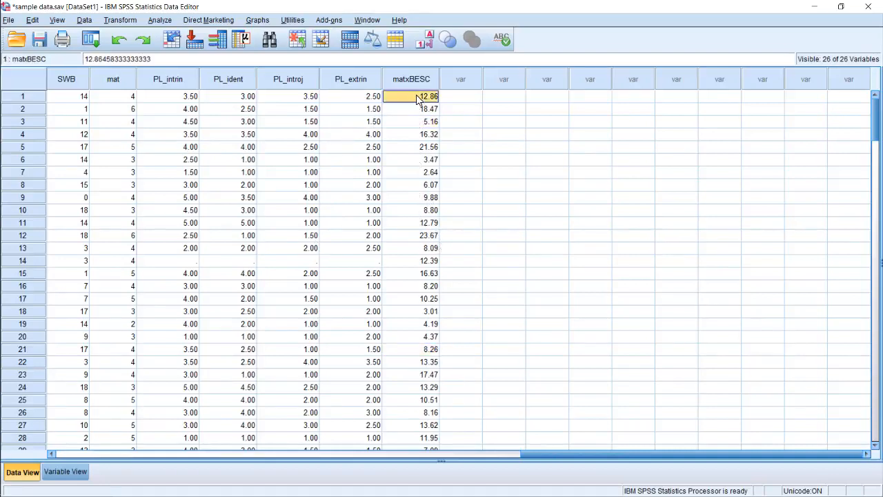
click(419, 109)
click(420, 147)
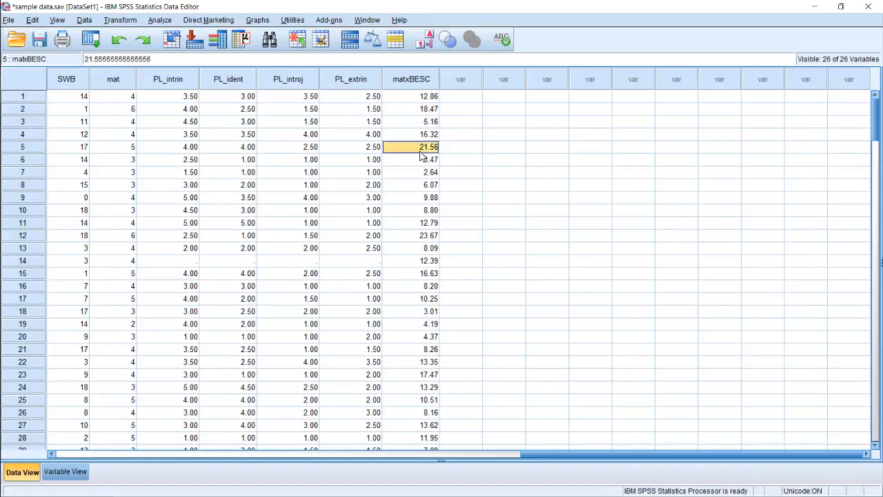
click(423, 236)
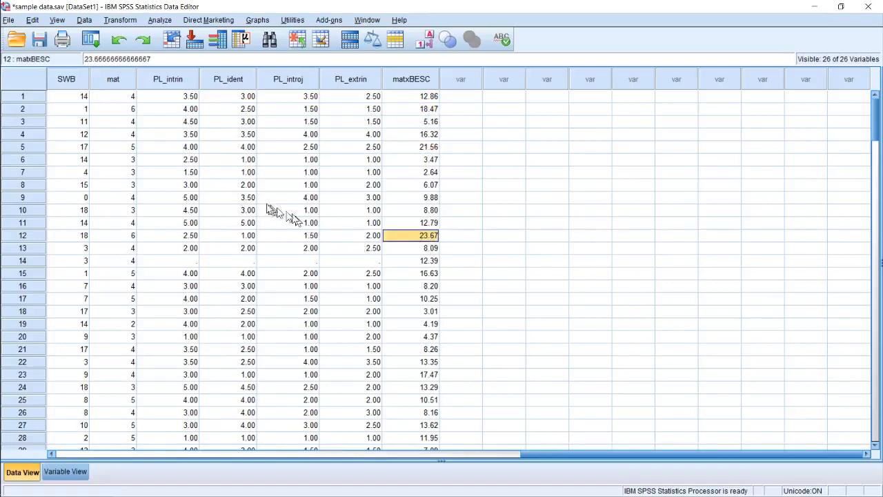
click(127, 127)
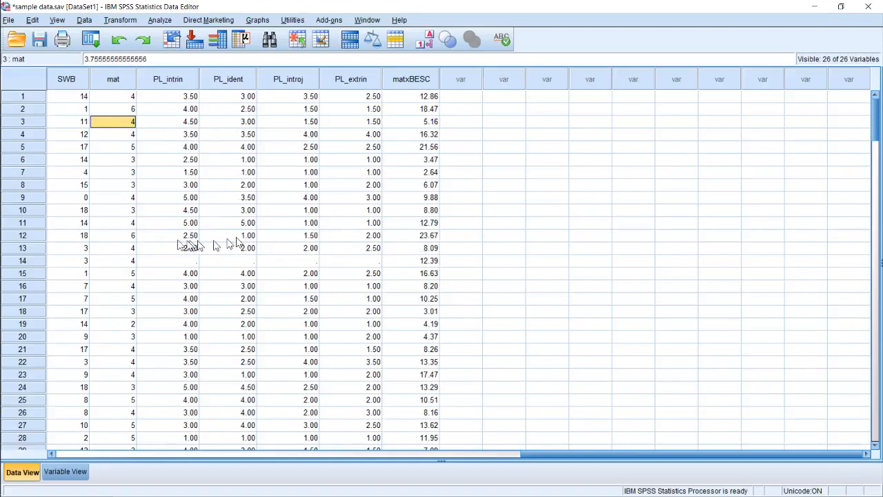
click(130, 236)
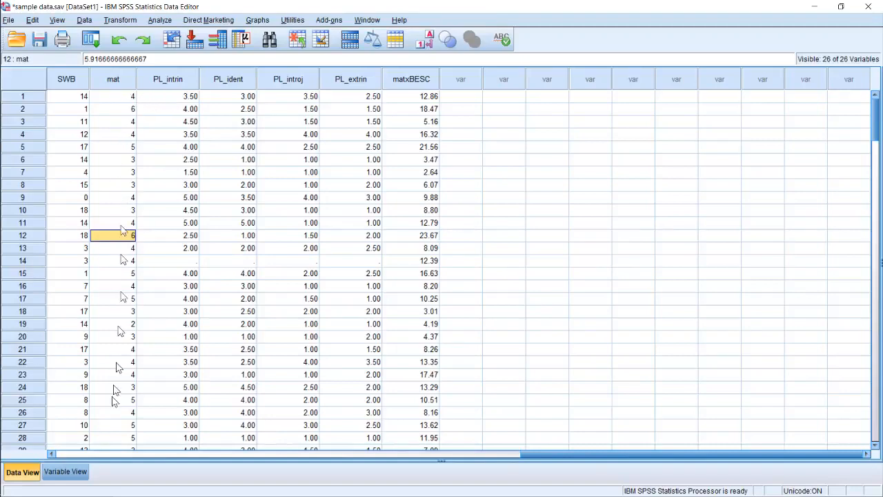
click(51, 476)
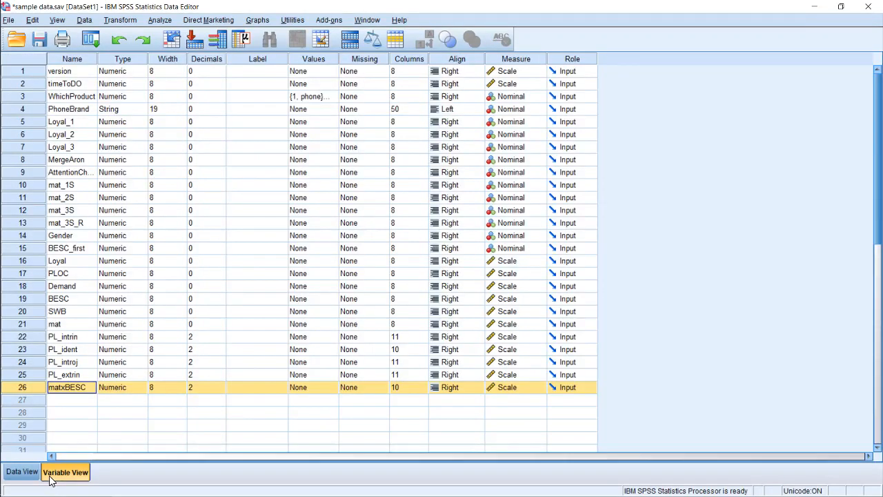
click(14, 473)
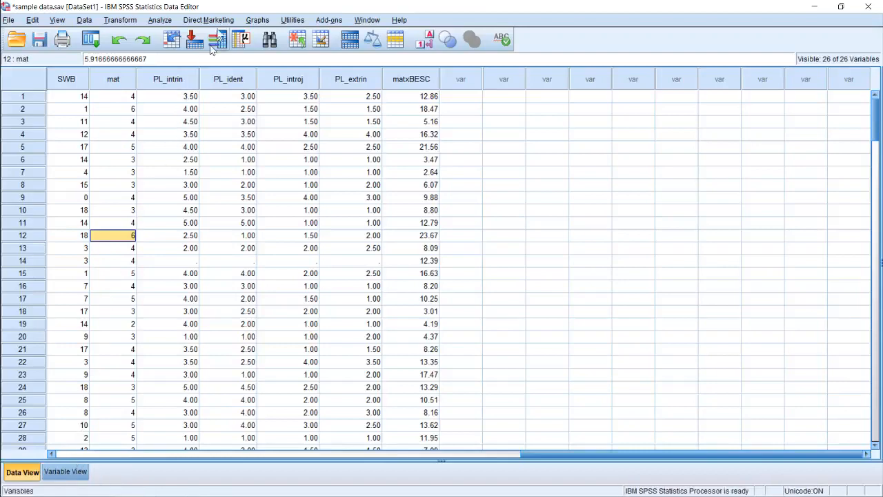
Compute a new variable matPlus400 with the numeric expression mat + 400
click(120, 20)
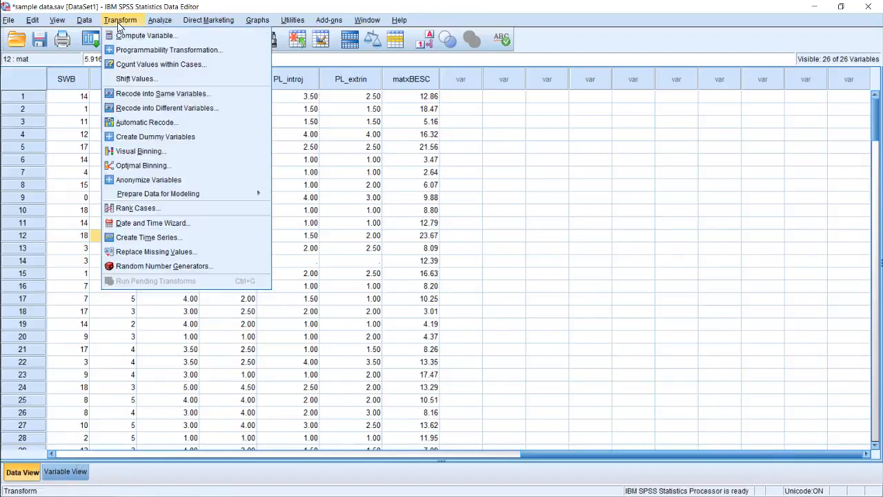
click(138, 35)
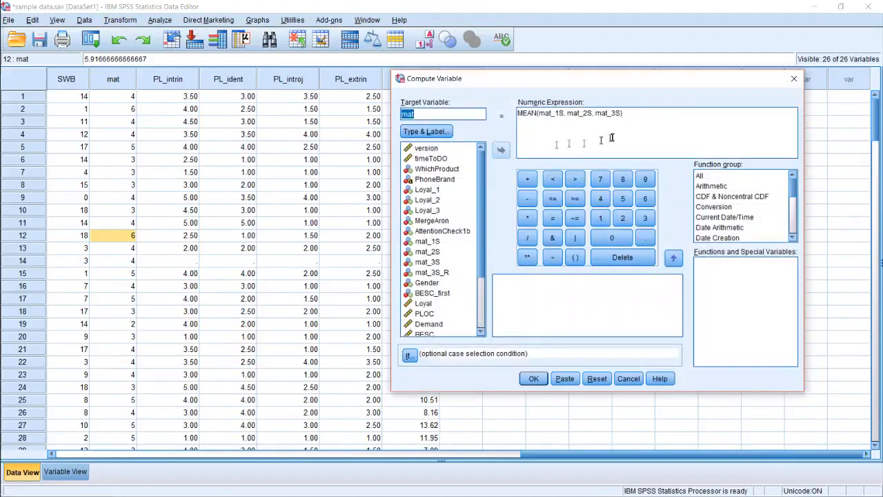
click(427, 115)
drag(624, 114, 509, 115)
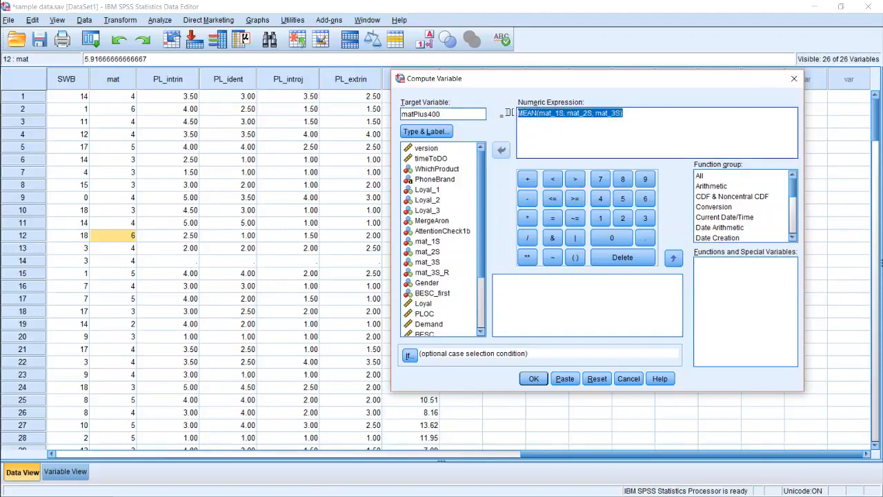
text(mat + 400)
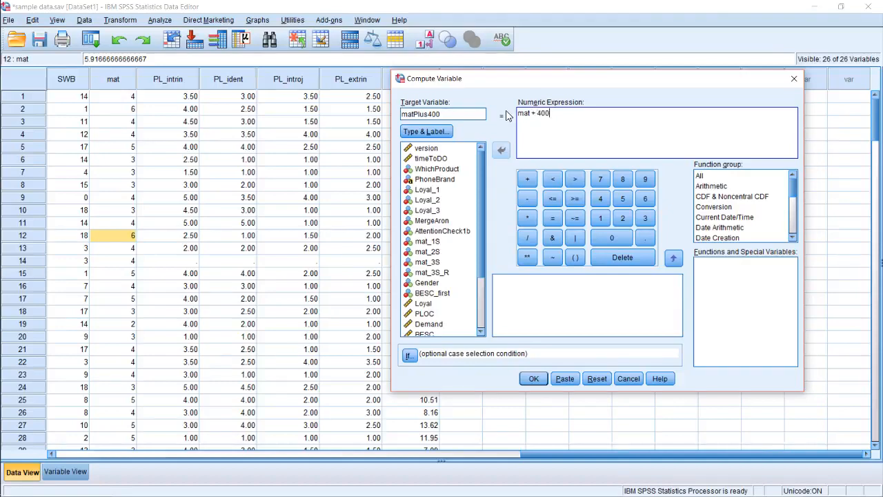
click(533, 378)
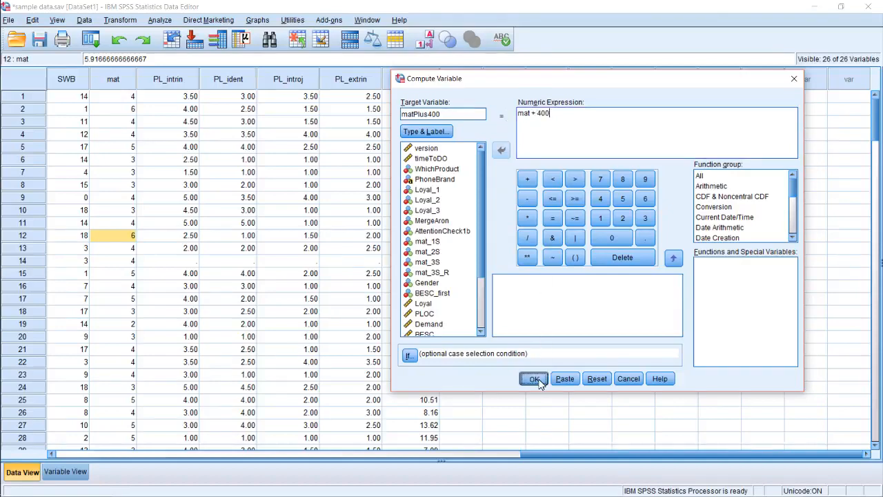
Run a two-tailed Pearson bivariate correlation with matPlus400 added to PLOC, BESC, mat, SWB and Loyal
click(100, 288)
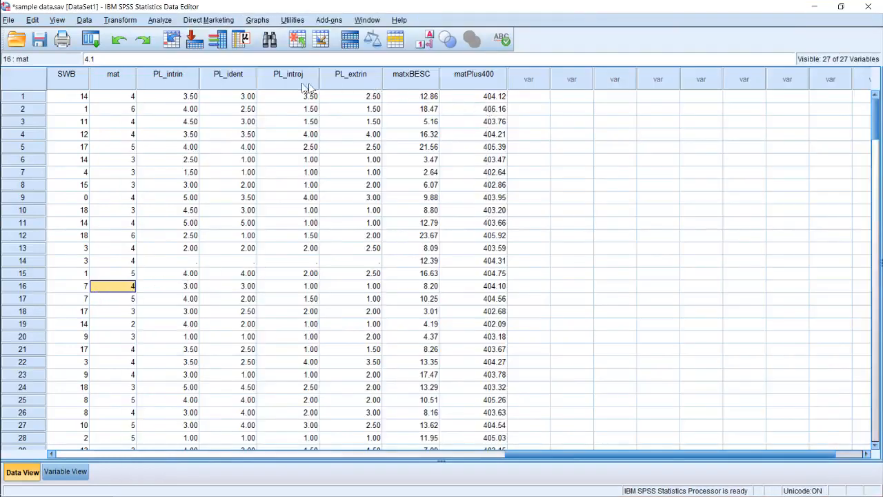
click(160, 20)
mouse_move(188, 128)
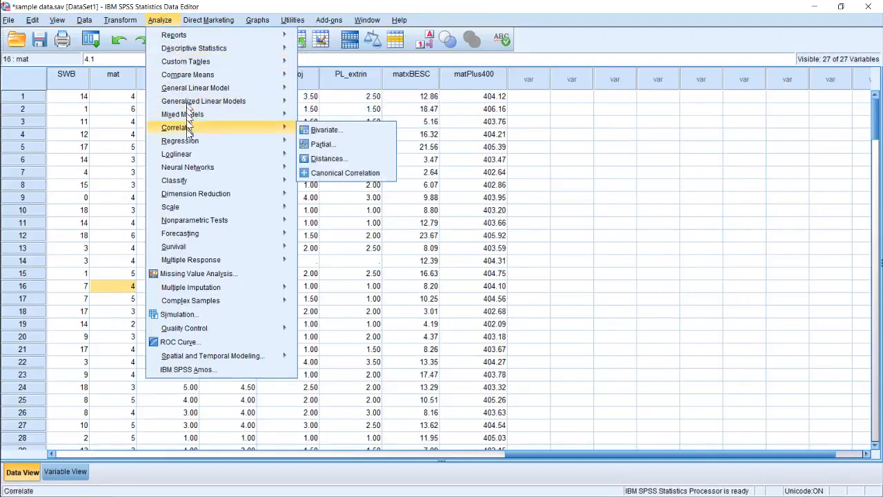
click(324, 130)
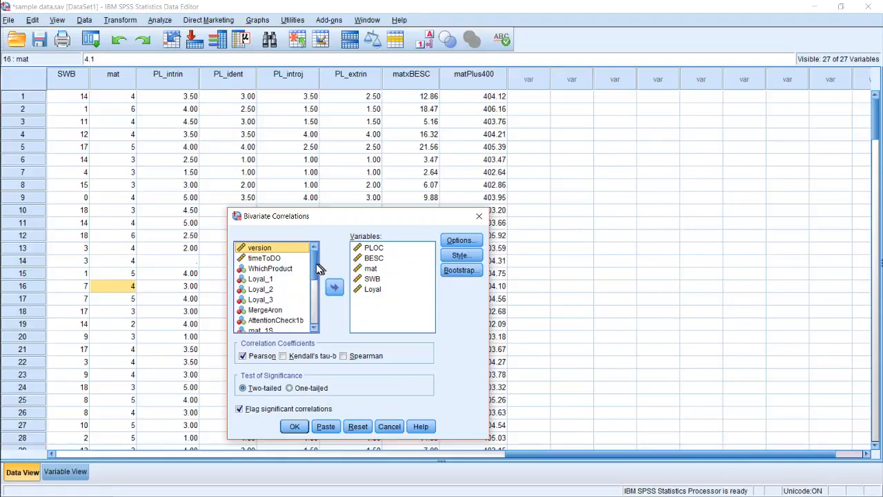
drag(317, 268, 315, 303)
click(276, 327)
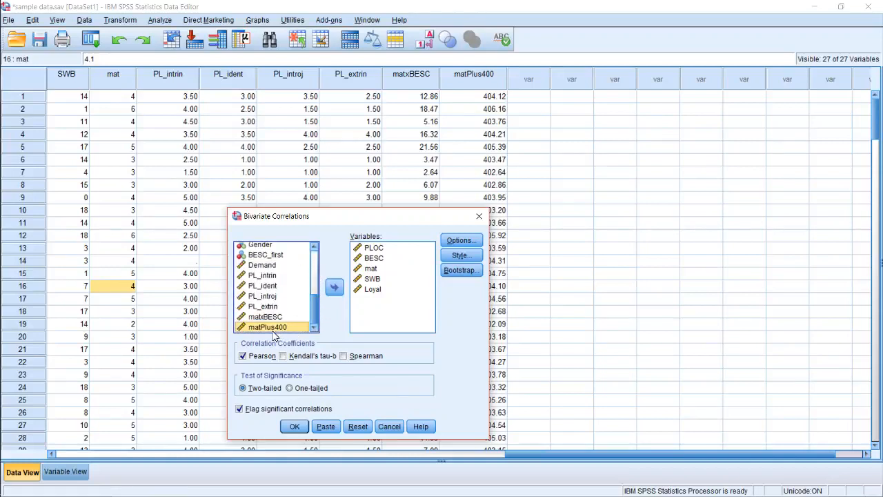
click(334, 286)
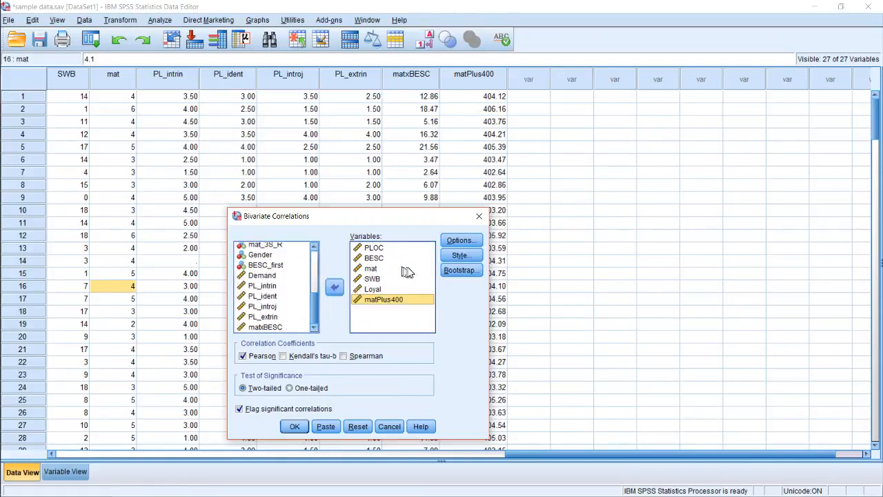
click(295, 427)
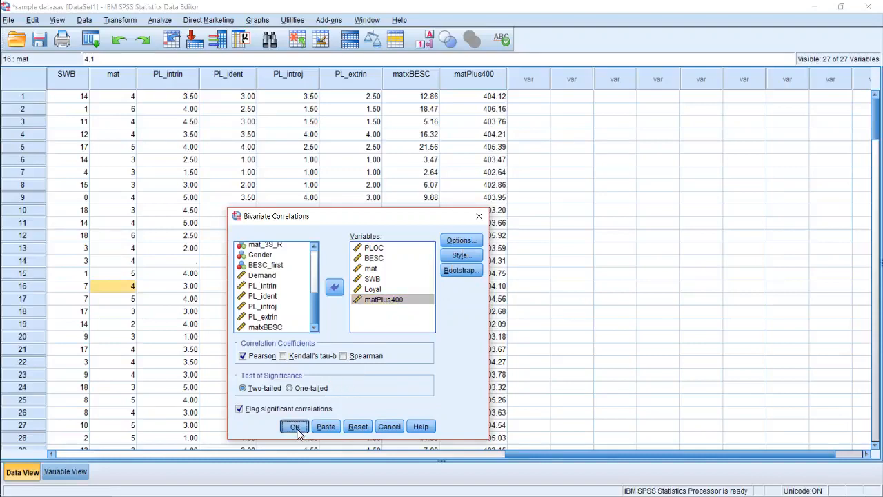
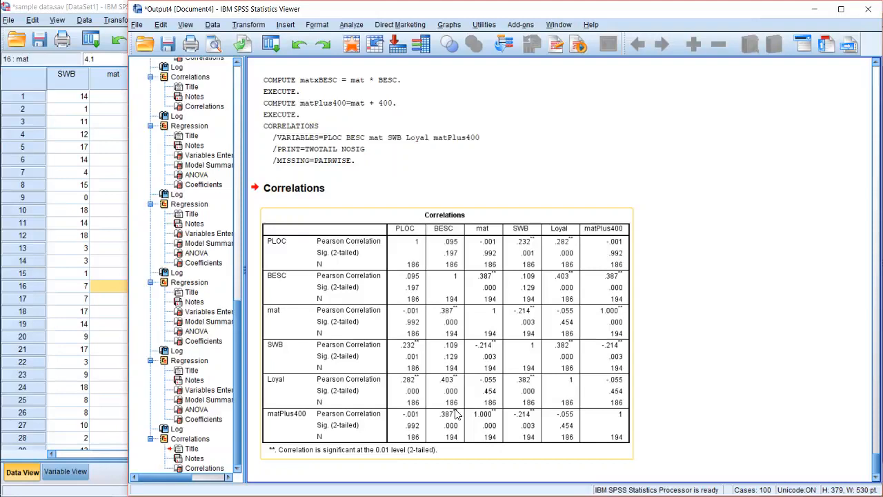
Review the matPlus400 correlations, switch to the Data Editor and inspect the first case's value of matPlus400
scroll(441, 317, up, 1)
scroll(473, 336, down, 1)
click(111, 258)
click(77, 248)
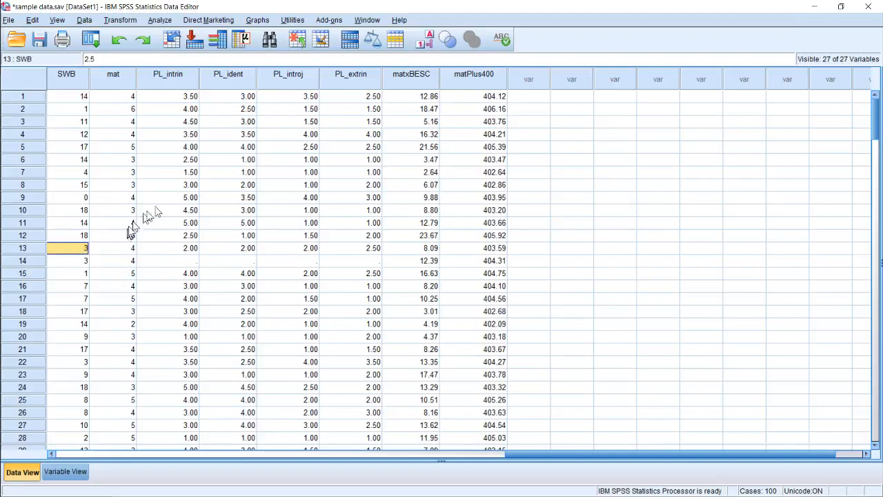
click(470, 102)
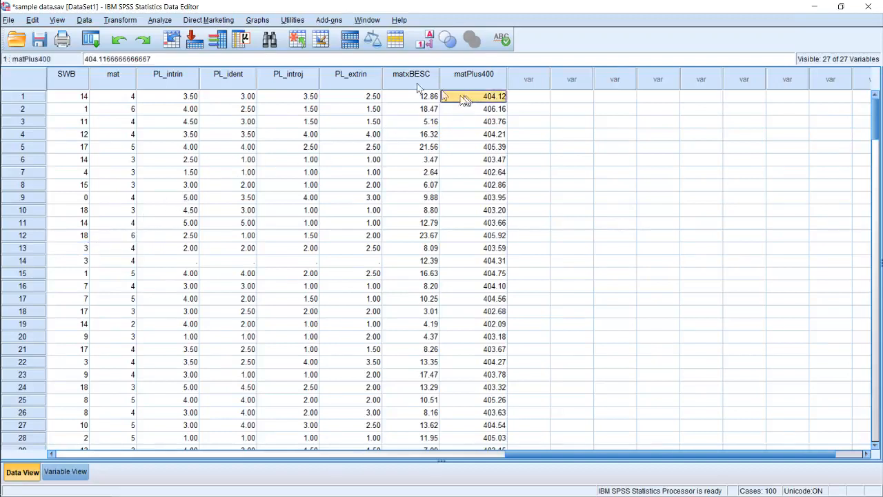
Run Descriptives for only mat and BESC, removing SWB and PLOC from the variable list
click(160, 21)
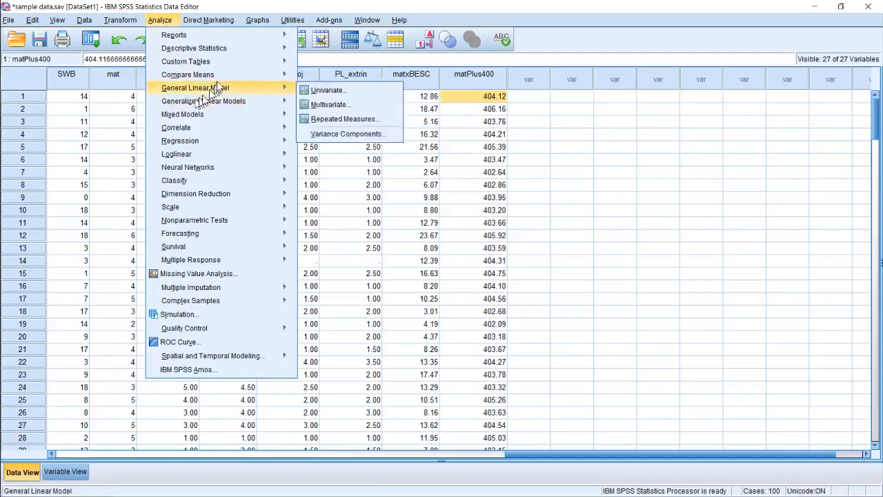
mouse_move(241, 53)
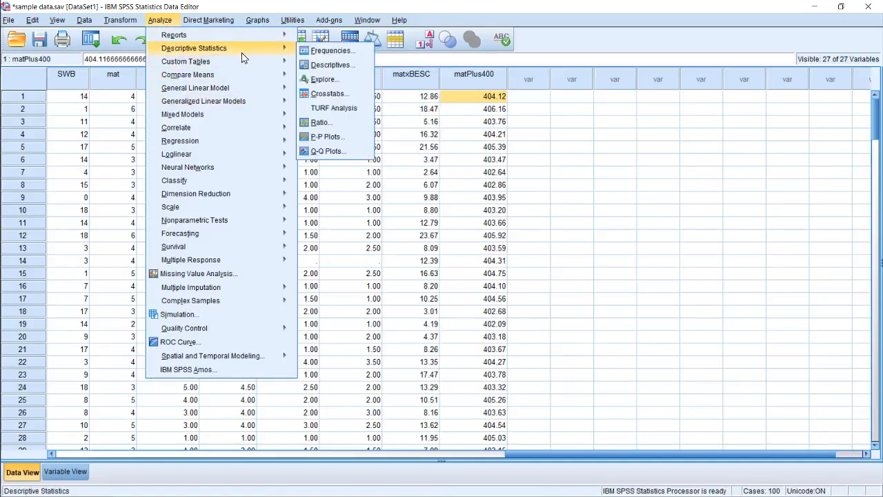
click(324, 65)
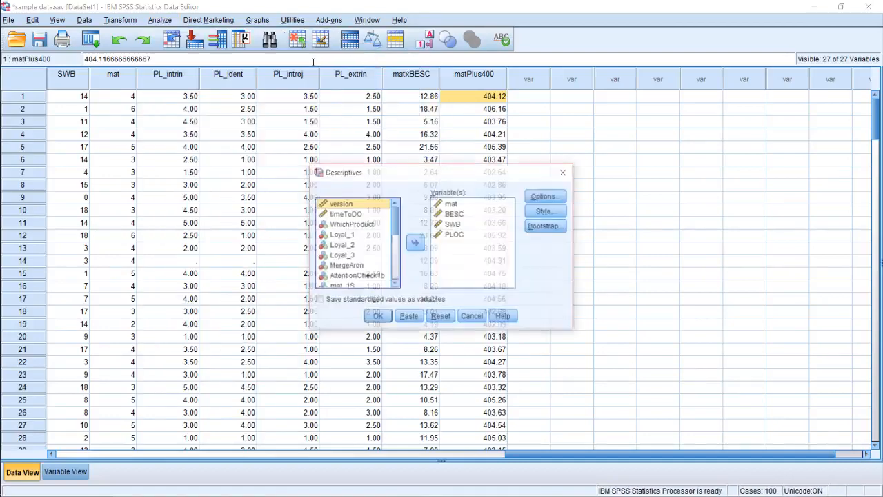
click(454, 225)
ctrl+click(453, 236)
click(414, 243)
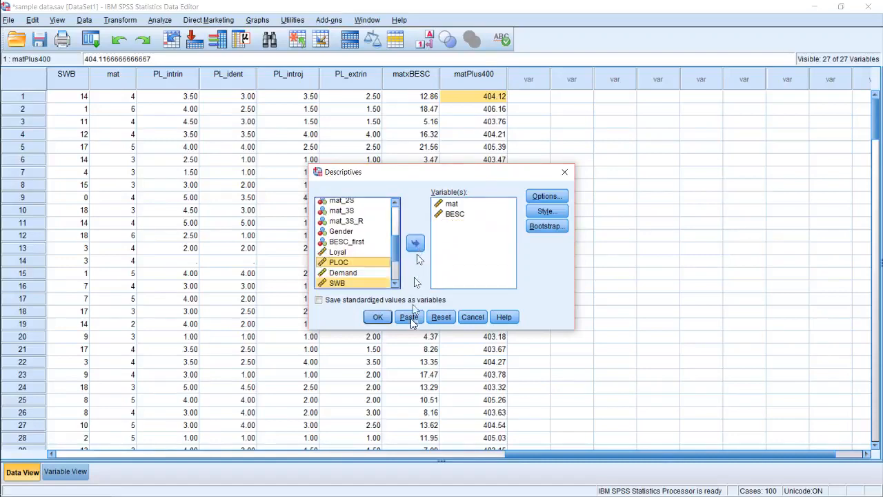
click(377, 317)
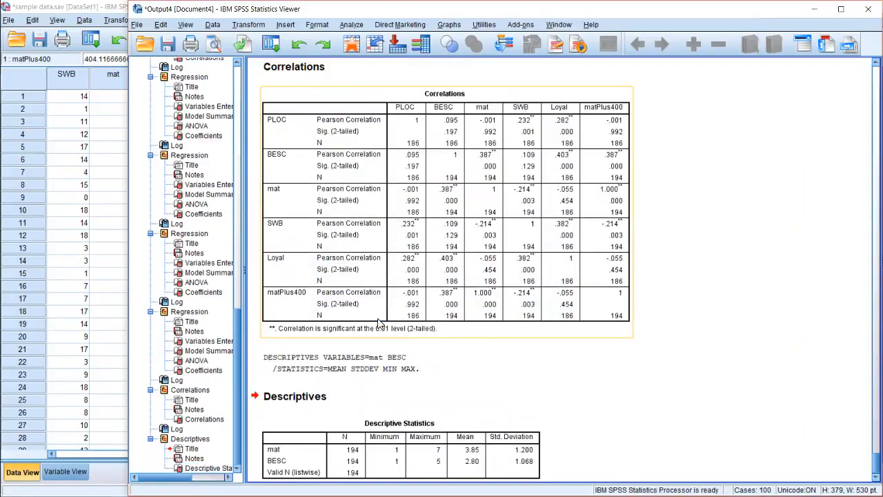
scroll(378, 323, down, 1)
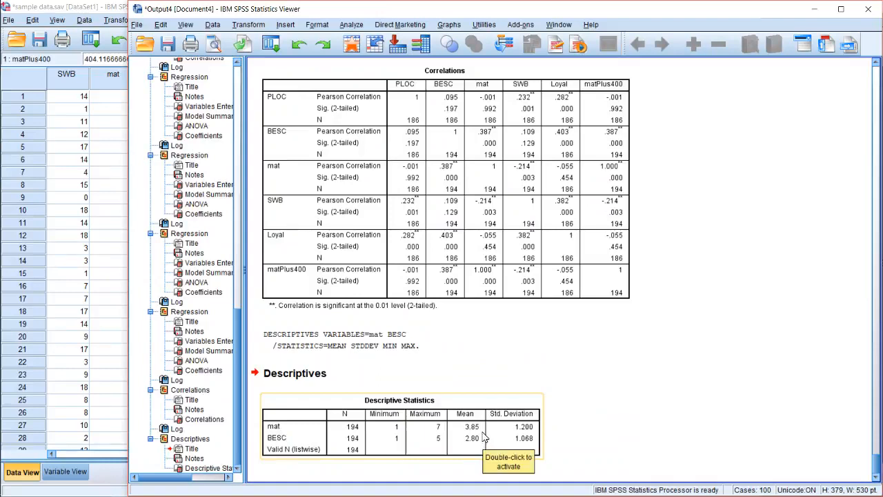
Switch to the Syntax Editor and insert blank lines above the COMPUTE matxBESC command
mouse_move(3, 331)
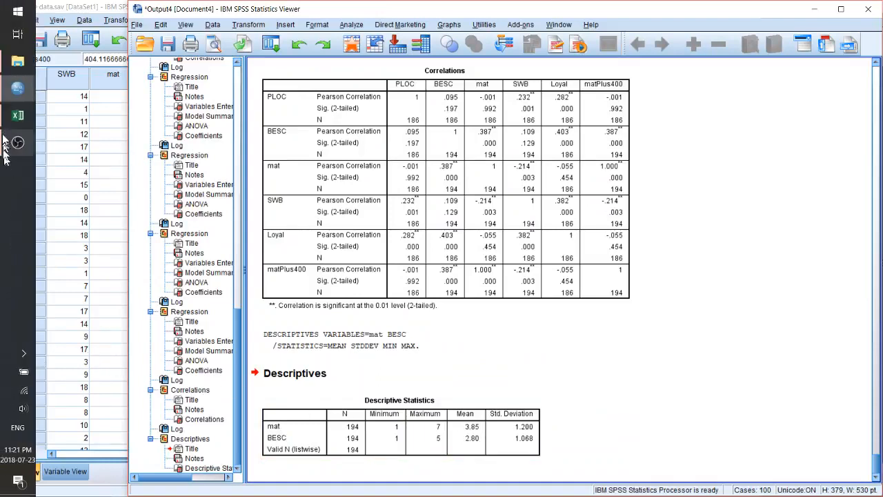
mouse_move(18, 88)
click(118, 138)
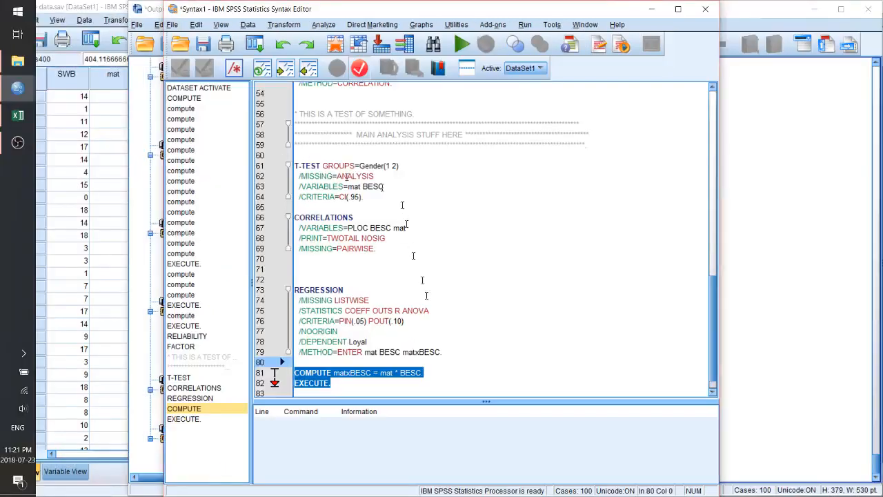
click(464, 372)
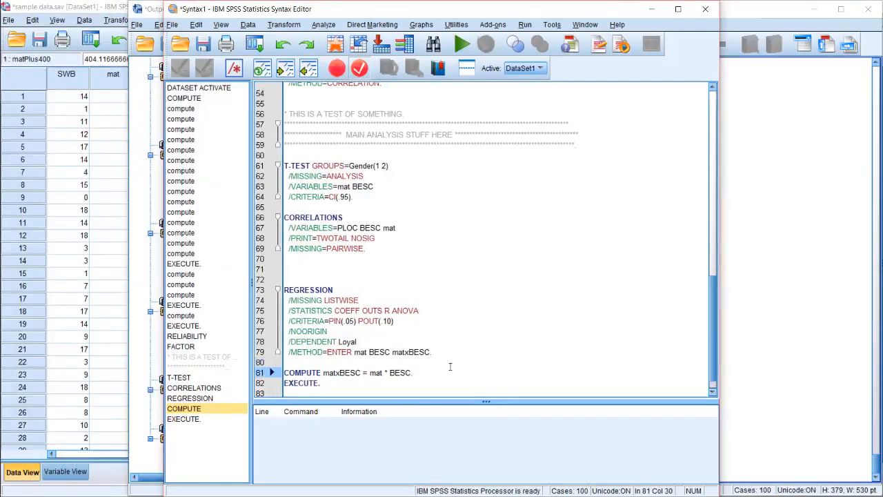
key(Home)
key(Return)
key(Return)
key(Up)
key(Up)
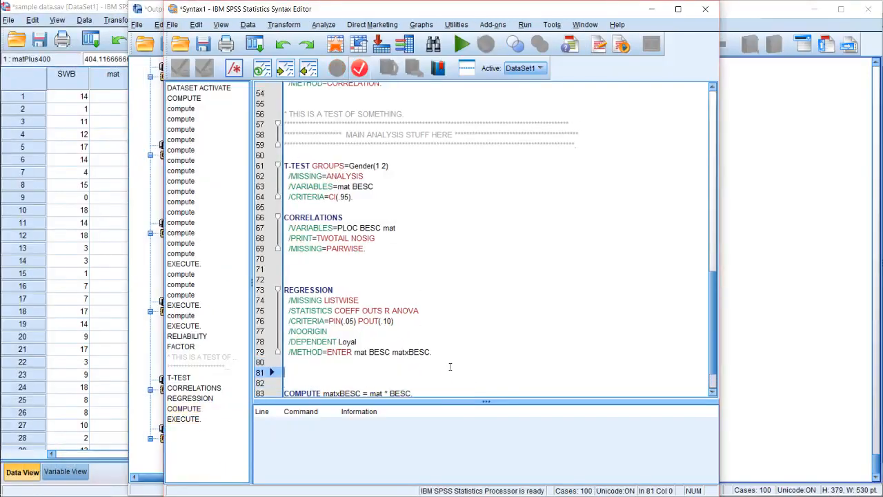
Write the mean-centering command COMPUTE mat_centered = mat - 3.85 above the matxBESC command, uncovering the descriptives output for reference
text(COMPUTE )
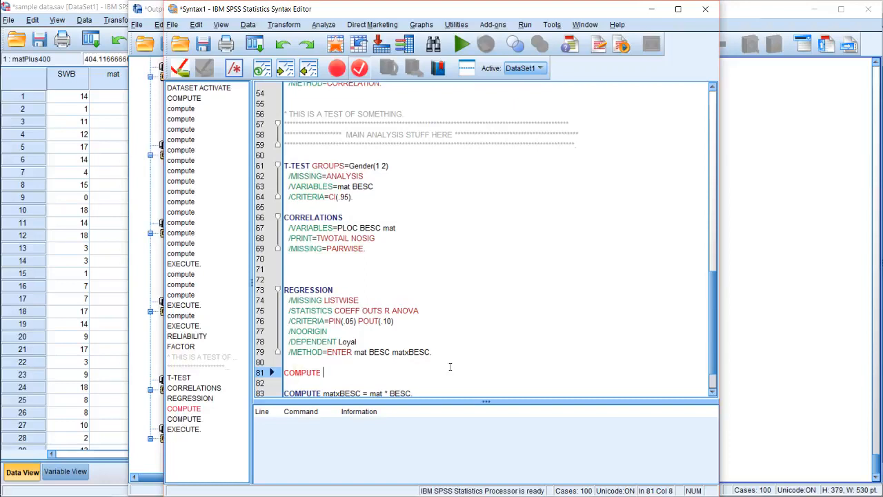
text(mat_center)
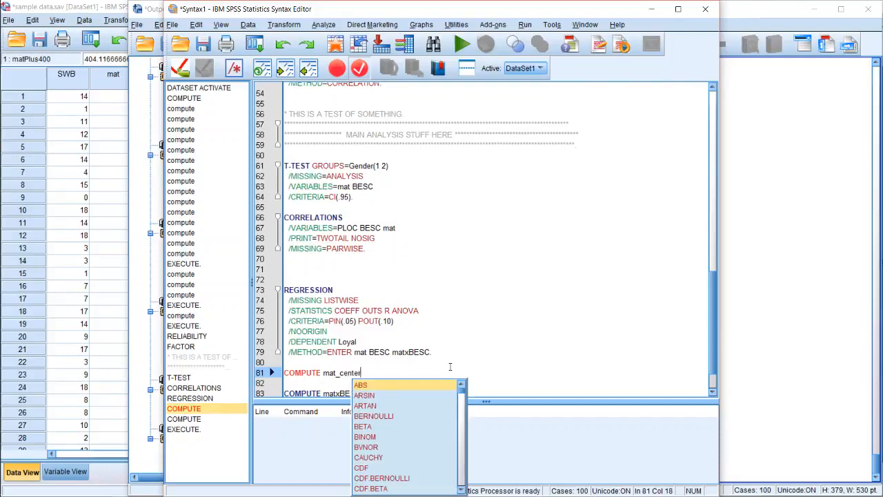
key(Escape)
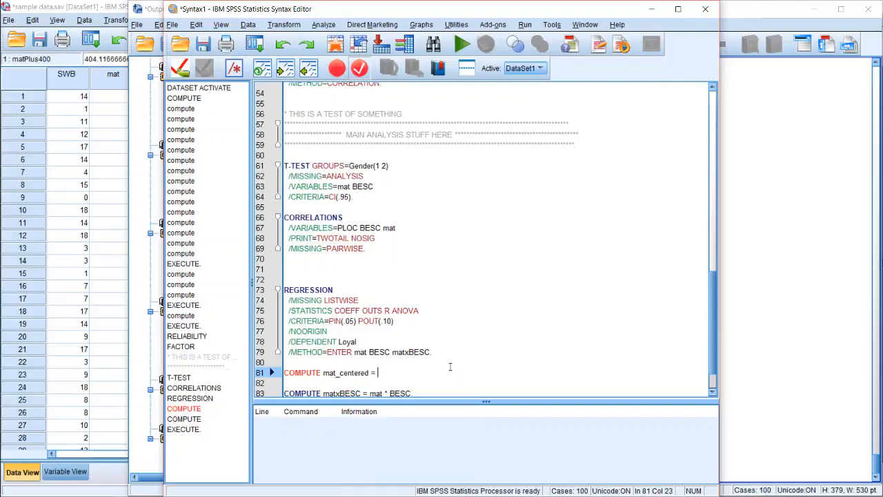
text(mat -)
drag(295, 13, 493, 3)
text(- )
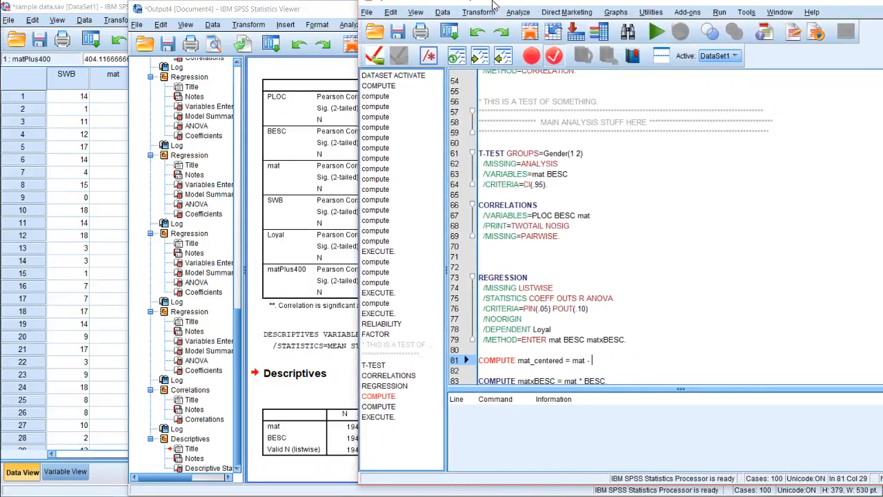
text(3.85)
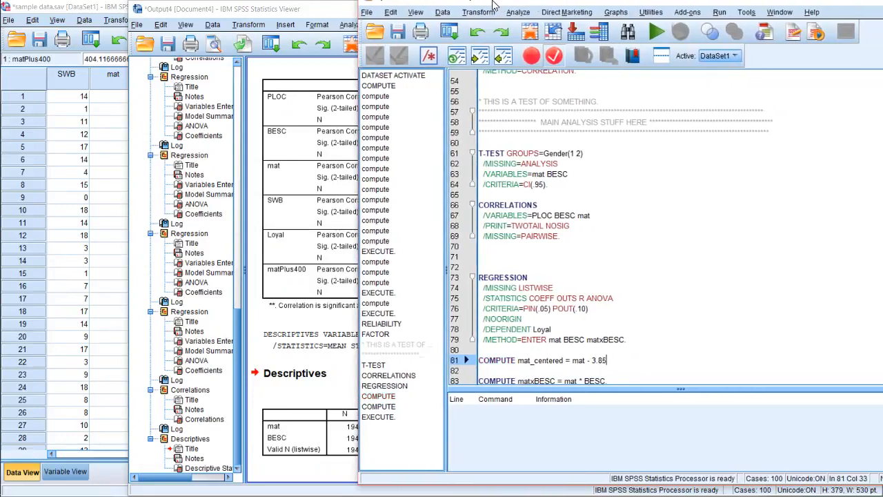
Add the command COMPUTE BESC_c = BESC - 2.80. below the mat_centered line, followed by EXECUTE
text(C)
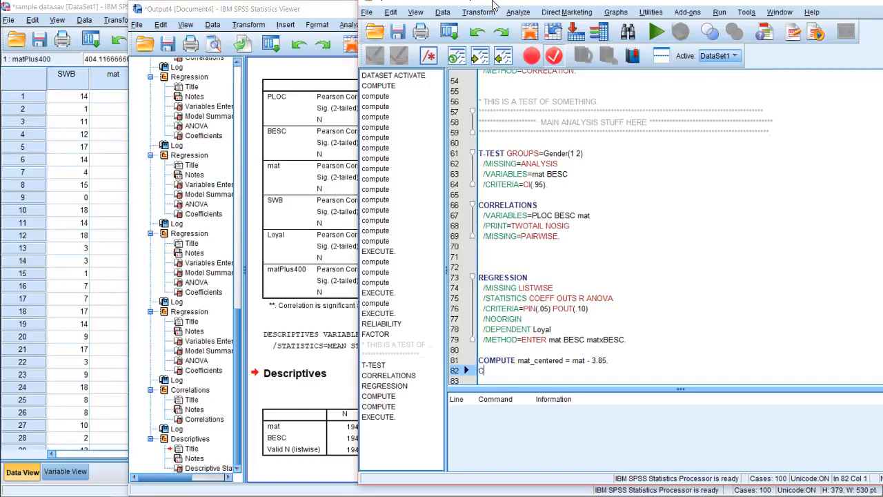
text(OMPUTE BESC)
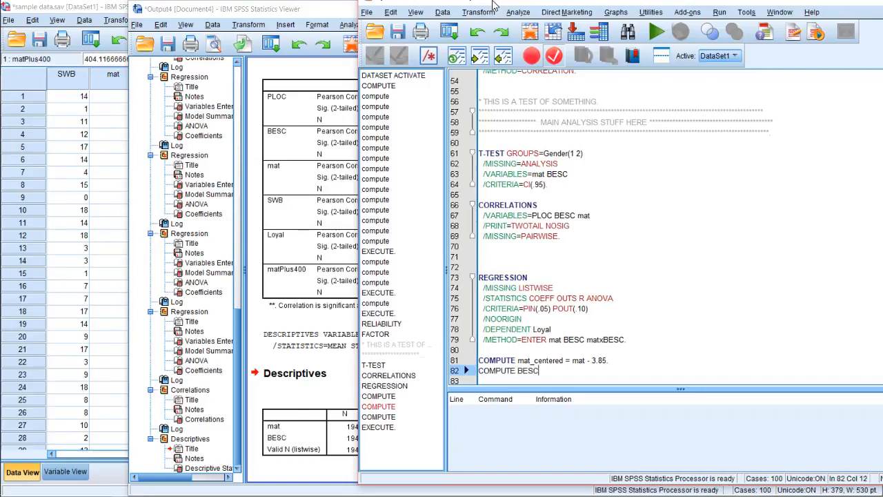
text(_c = )
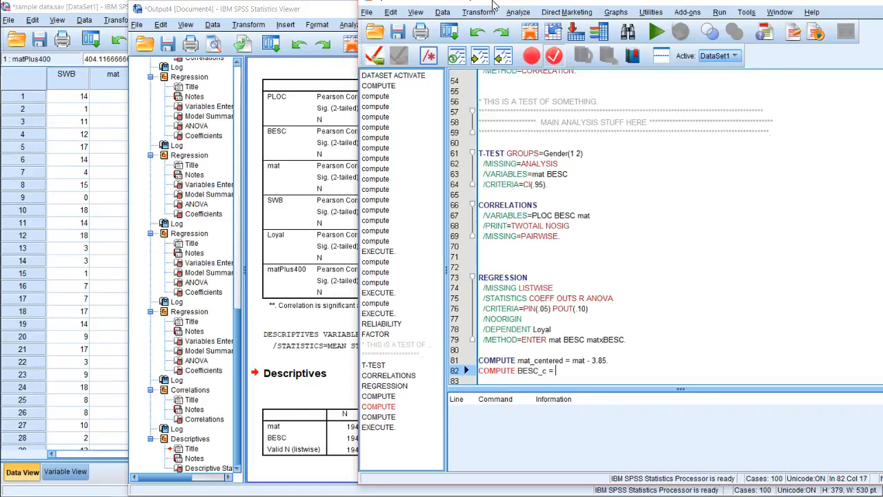
text(BESC -)
drag(404, 4, 346, 9)
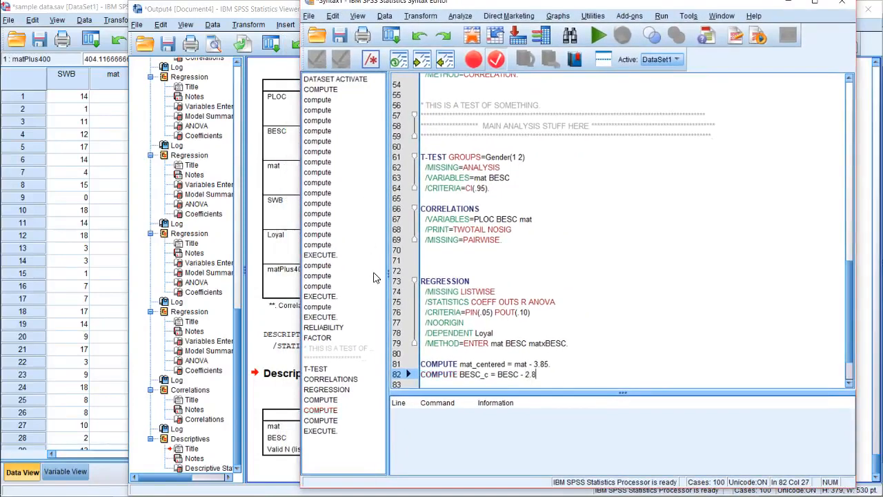
text(80)
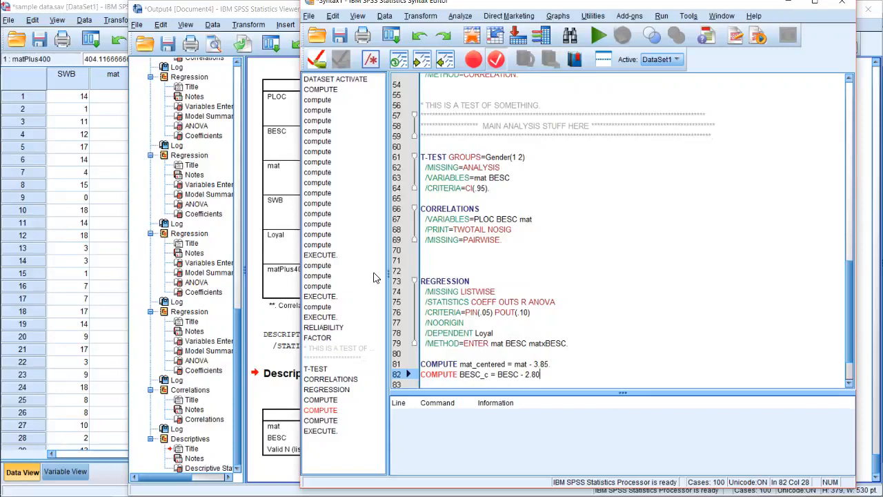
text(.)
key(Return)
text(EXECUTE.)
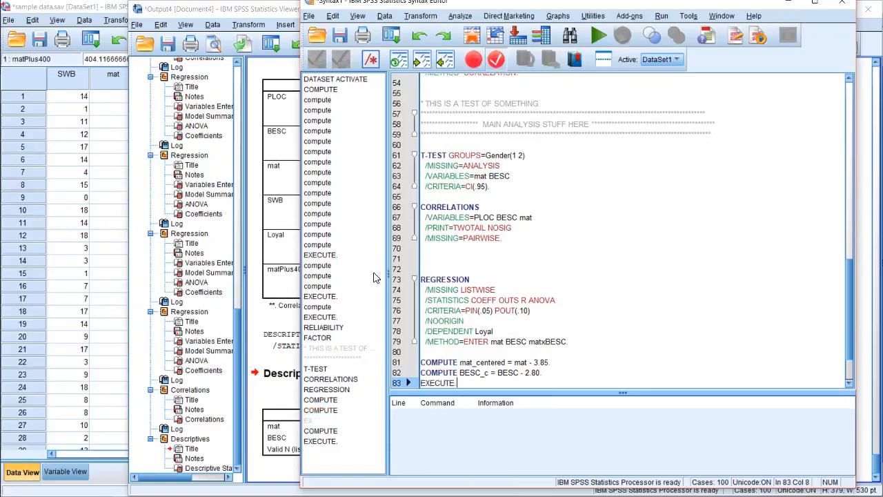
key(Return)
text(COMPUTE matxBESC = mat * BESC. EXECUTE.)
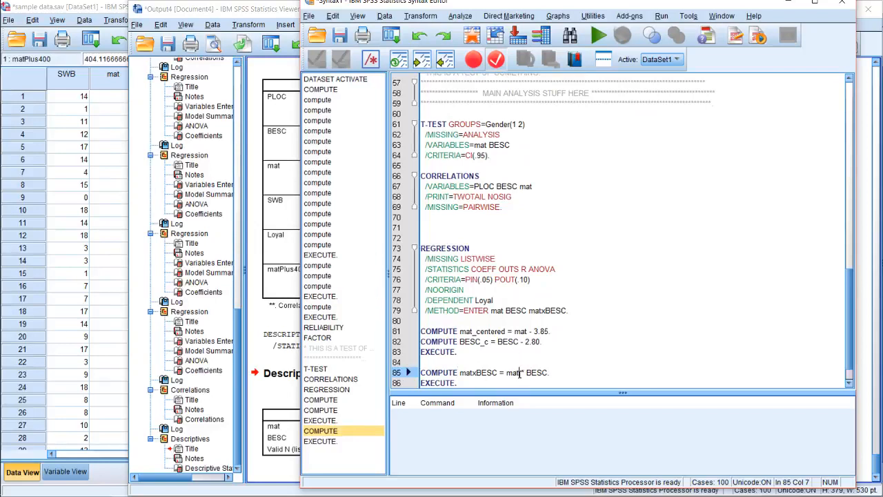
Change the matxBESC expression to mat_centered * BESC_c and run the centering and interaction commands together
click(519, 374)
text(_centered * BESC_)
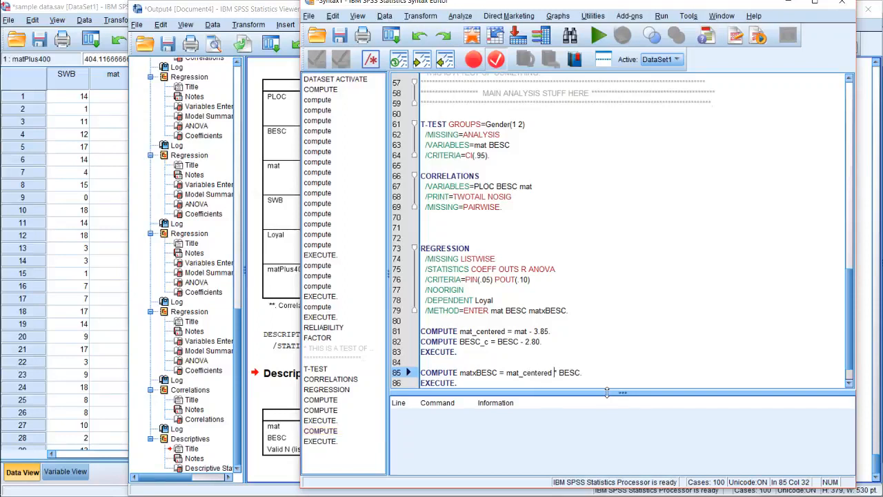
text(c)
drag(478, 384, 421, 331)
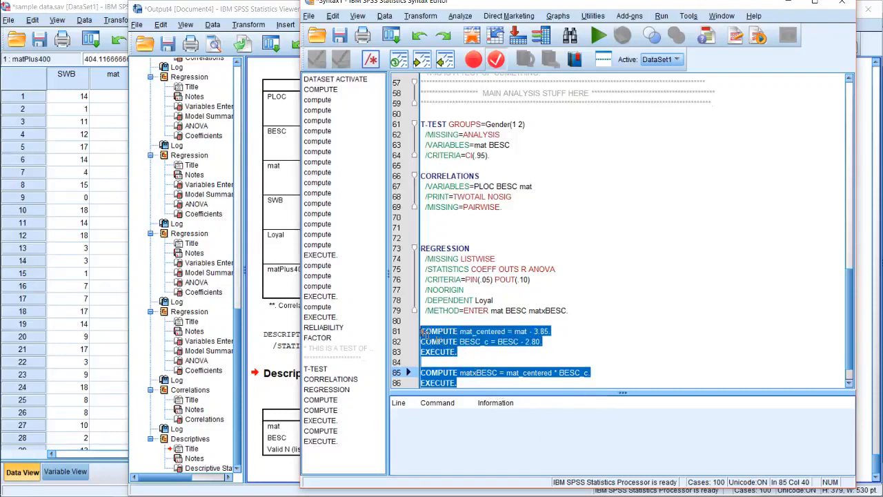
click(598, 37)
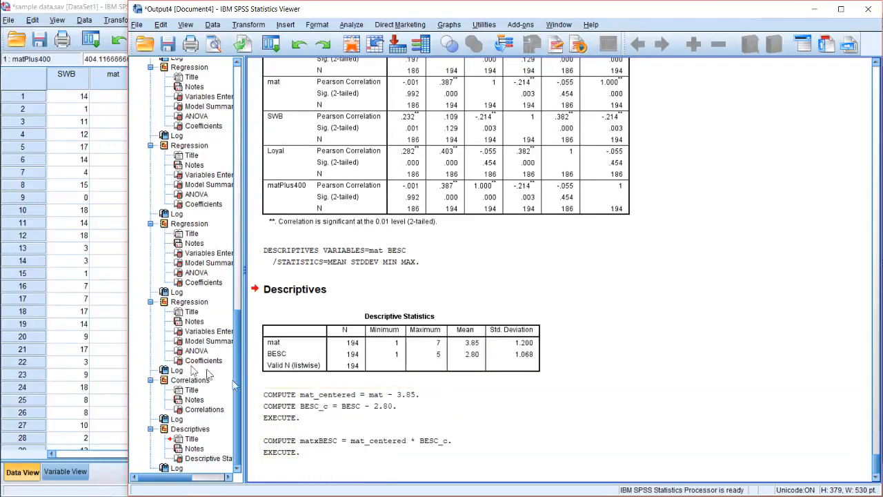
Switch to the Data Editor and examine several case values of the recomputed matxBESC variable
click(103, 312)
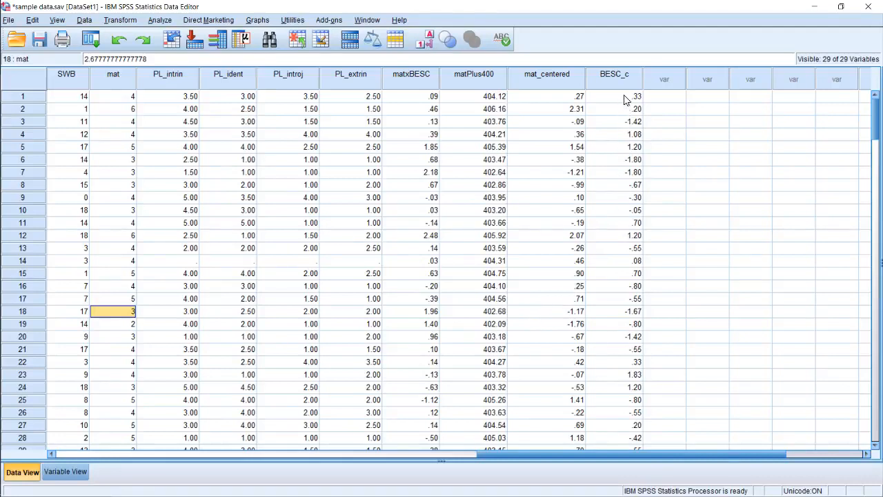
click(426, 123)
click(424, 149)
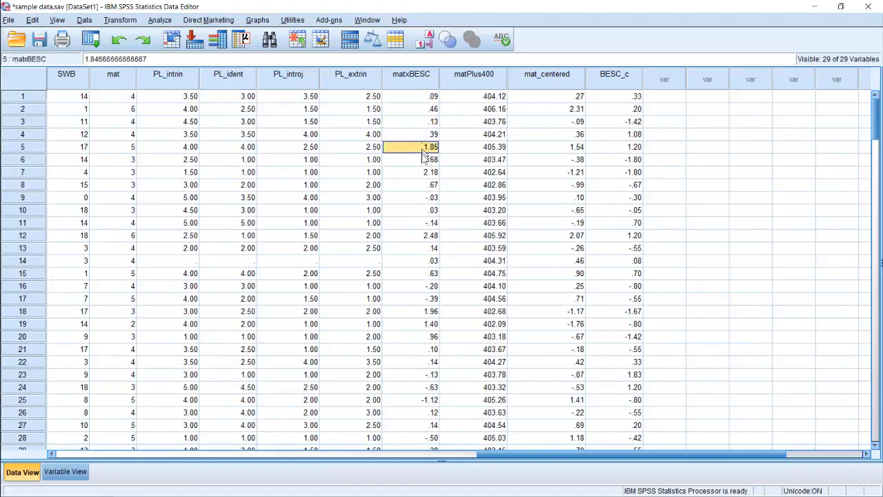
click(425, 172)
click(424, 237)
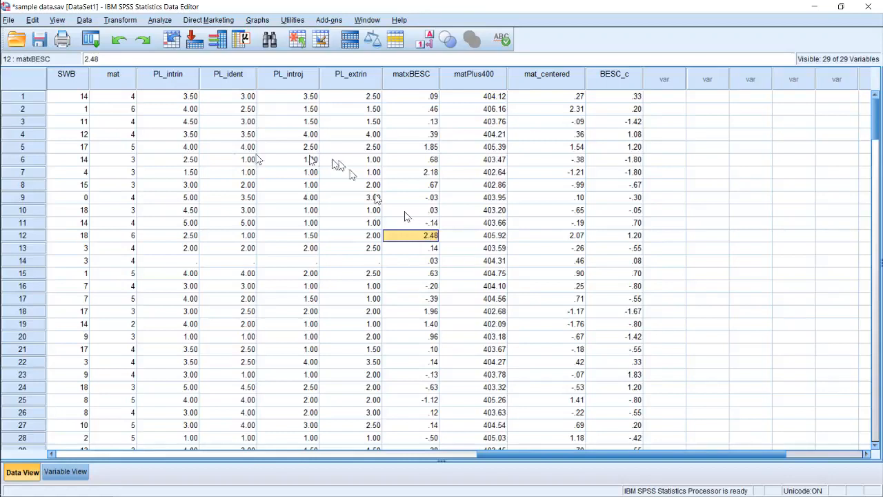
In the Syntax Editor, move the REGRESSION block from above the centering commands to below the matxBESC compute command
mouse_move(3, 100)
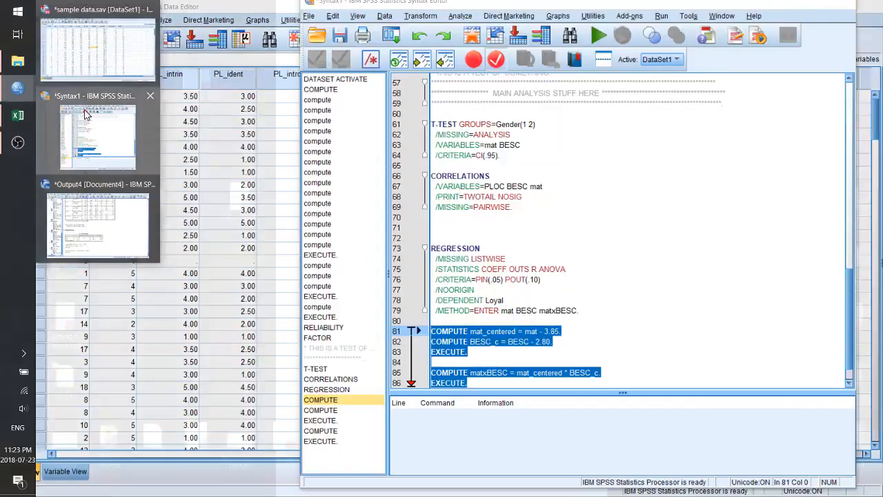
click(85, 113)
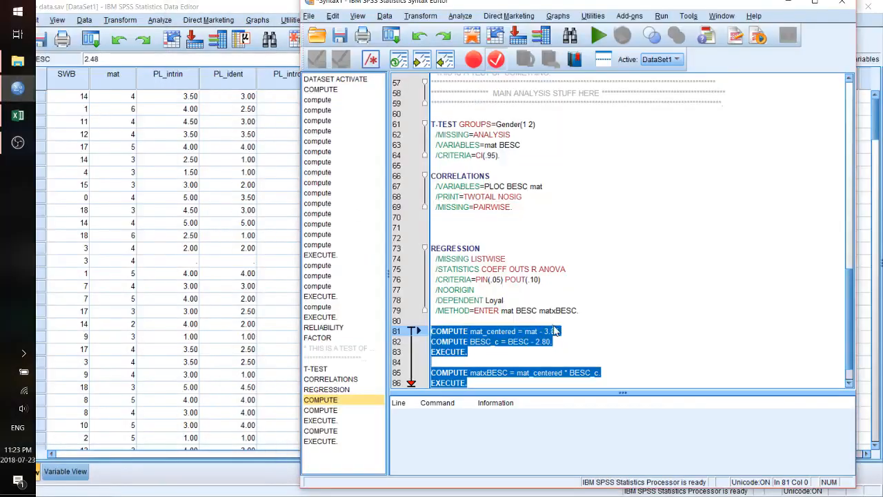
drag(613, 308, 396, 224)
key(ctrl+c)
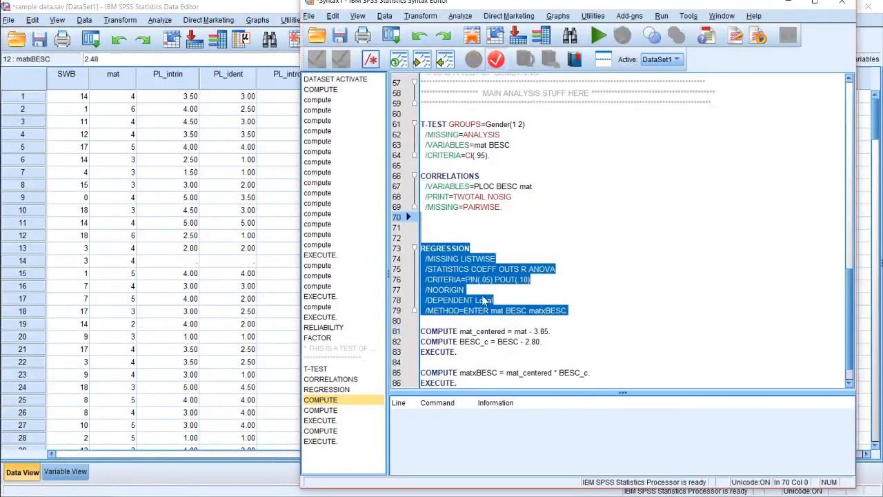
key(Delete)
key(Down)
key(Down)
key(Down)
key(Down)
key(Down)
key(Down)
key(Down)
key(Down)
key(Down)
key(Down)
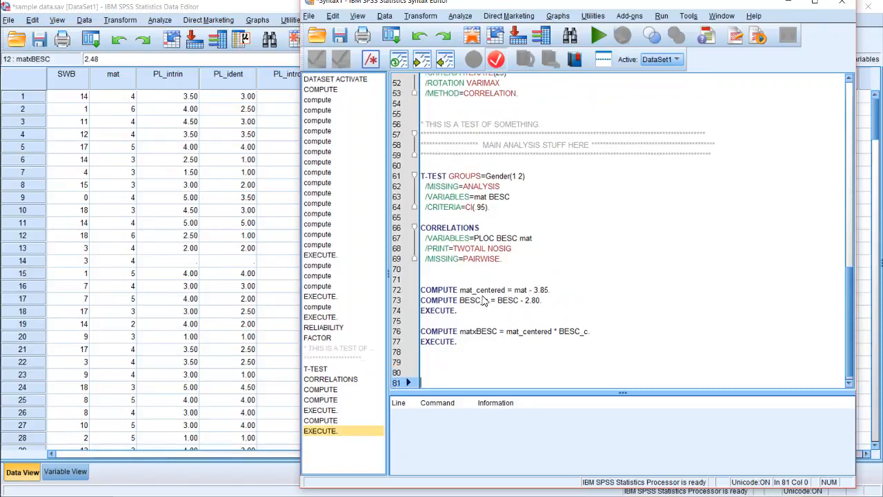
key(ctrl+v)
key(Return)
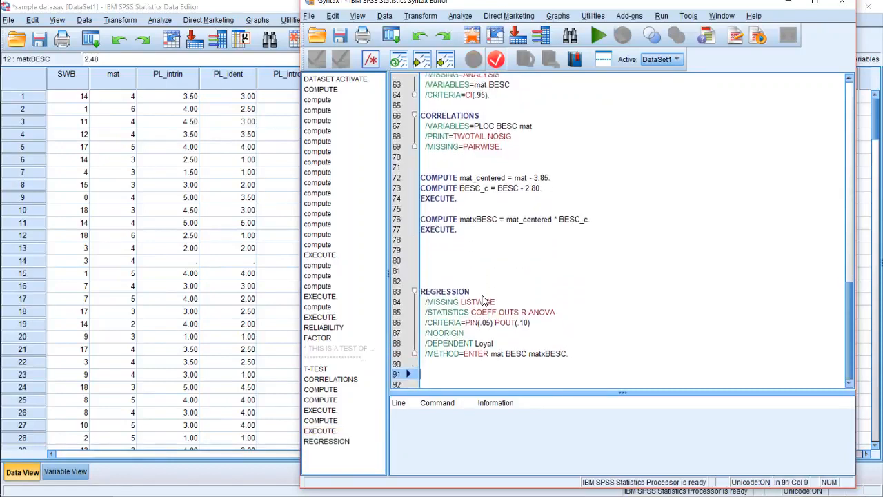
Remove two blank lines directly above the relocated REGRESSION command
key(Up)
key(Up)
key(Up)
key(Up)
key(Up)
key(Up)
key(Up)
key(Up)
key(Up)
key(Up)
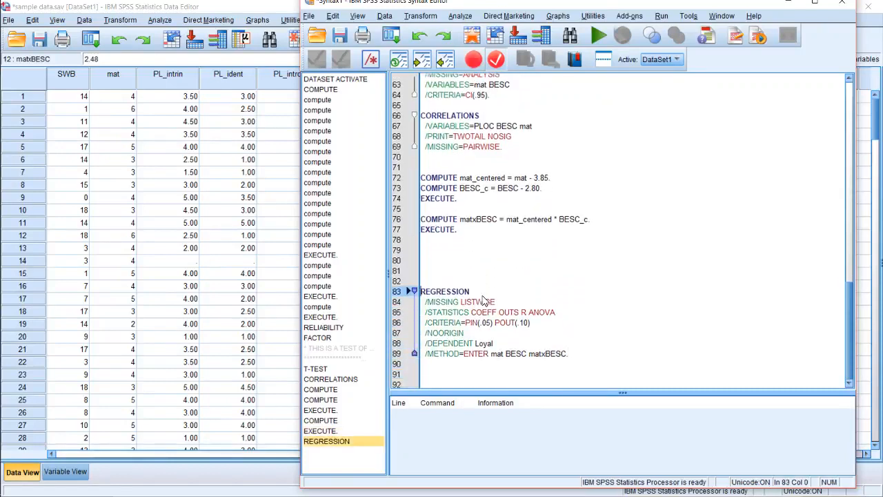
key(Delete)
key(Delete)
key(Up)
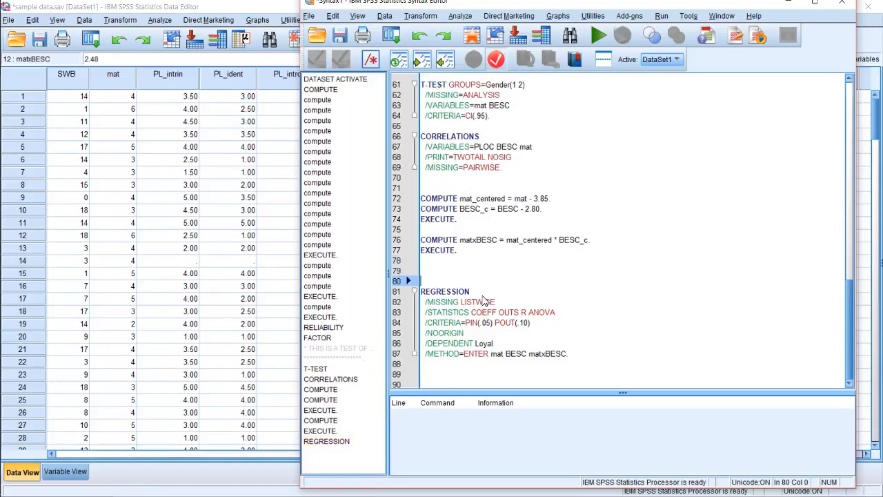
Run only the REGRESSION block predicting Loyal from mat, BESC and matxBESC, and examine the resulting Coefficients table
key(shift+Down)
key(shift+Down)
key(shift+Down)
key(shift+Down)
key(shift+Down)
key(shift+Down)
key(shift+Down)
key(shift+Down)
key(shift+Down)
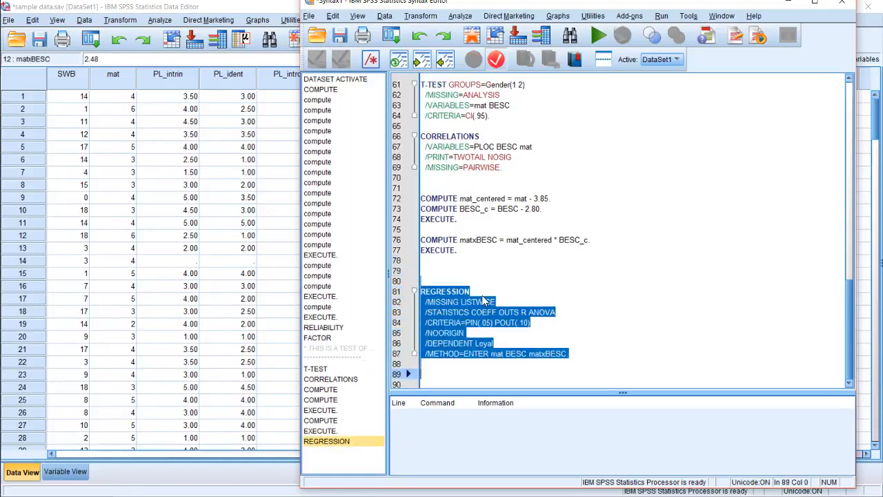
click(518, 365)
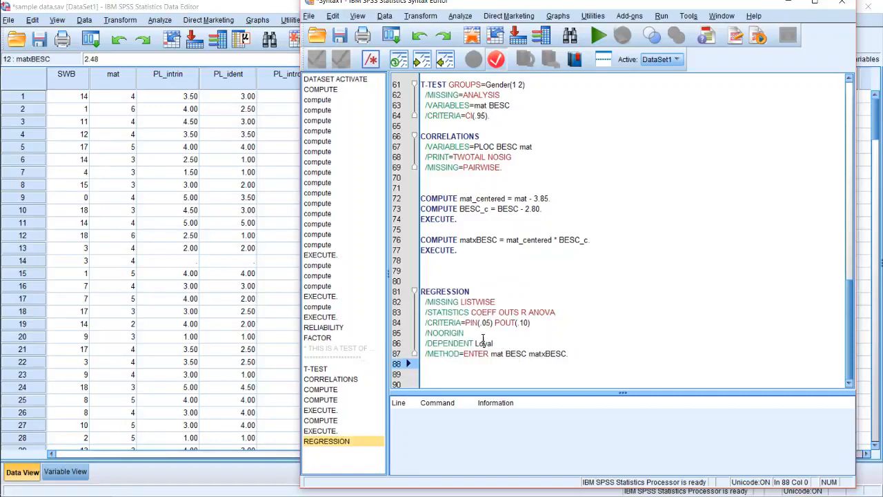
click(485, 344)
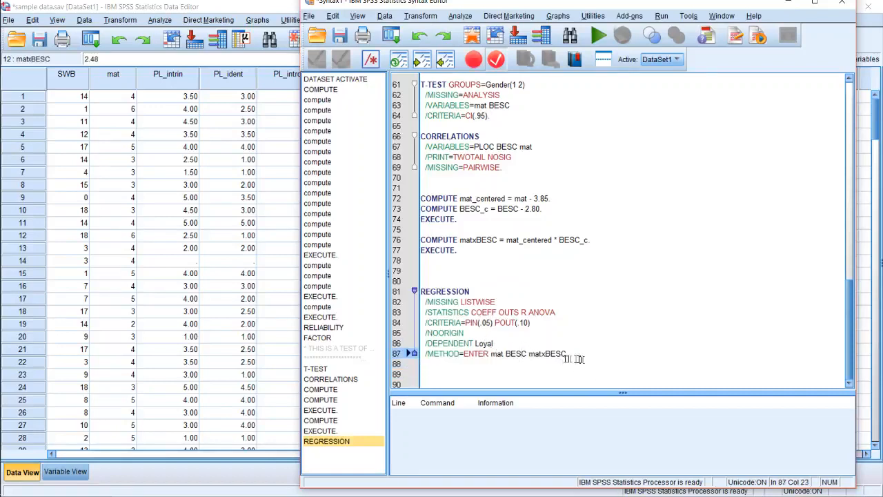
click(549, 354)
drag(572, 358, 413, 277)
click(596, 36)
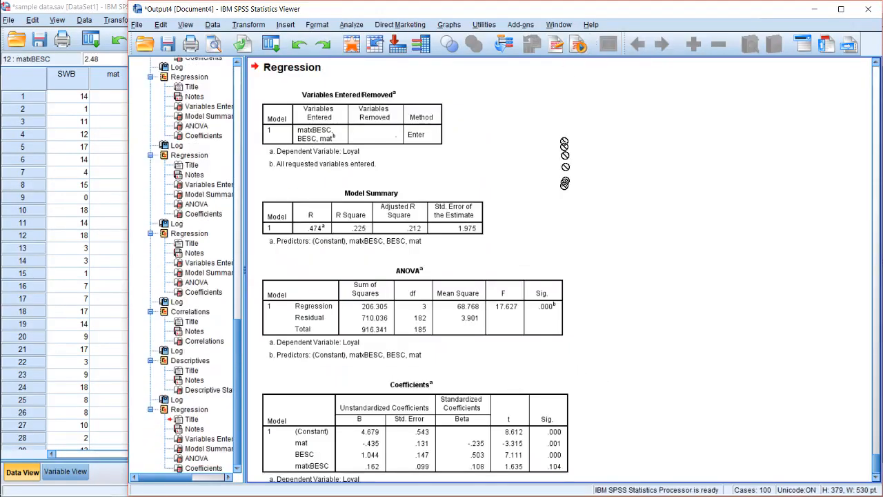
scroll(348, 308, down, 1)
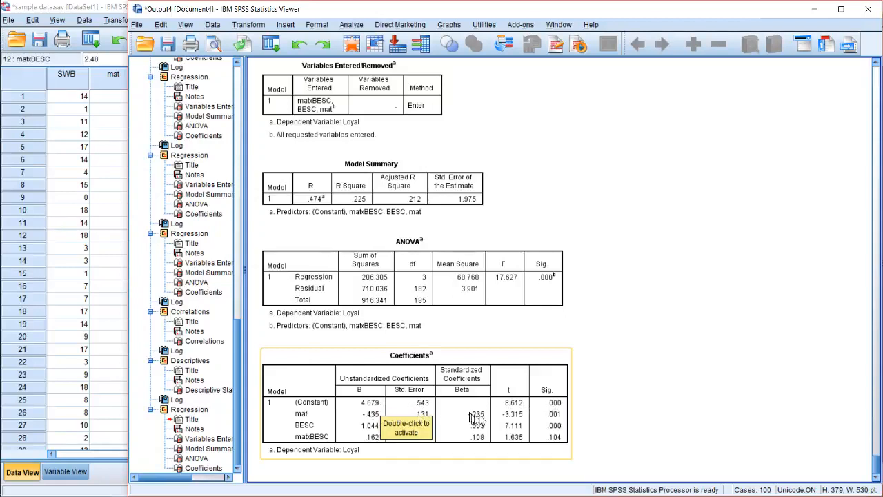
click(660, 393)
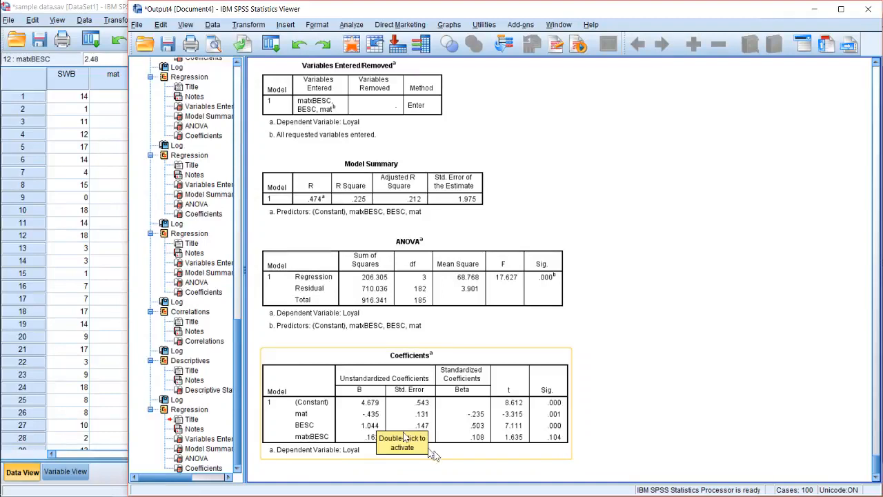
click(487, 417)
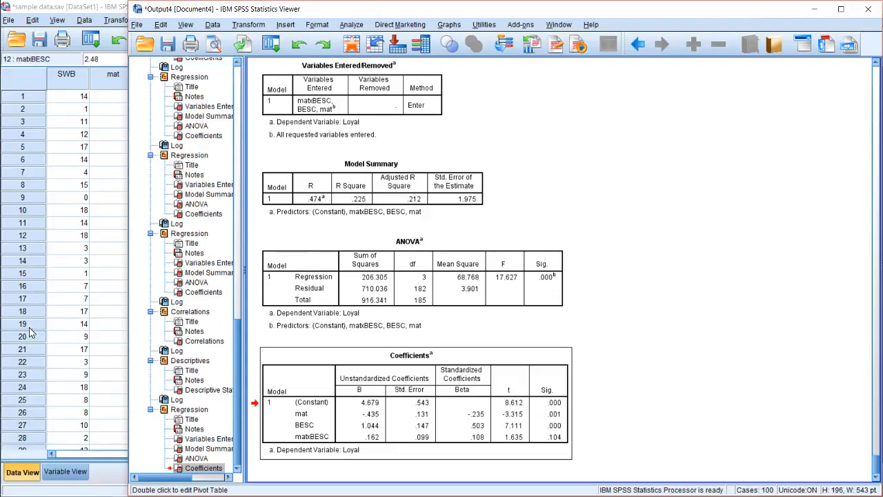
mouse_move(6, 338)
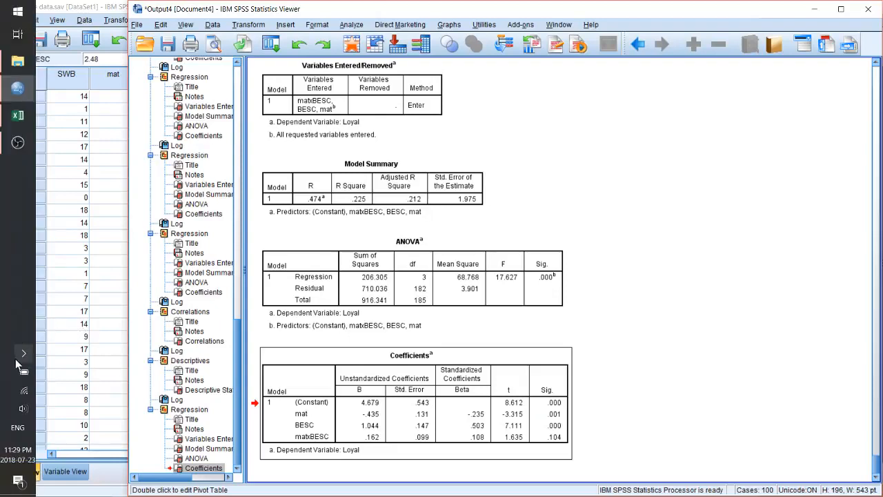
click(18, 143)
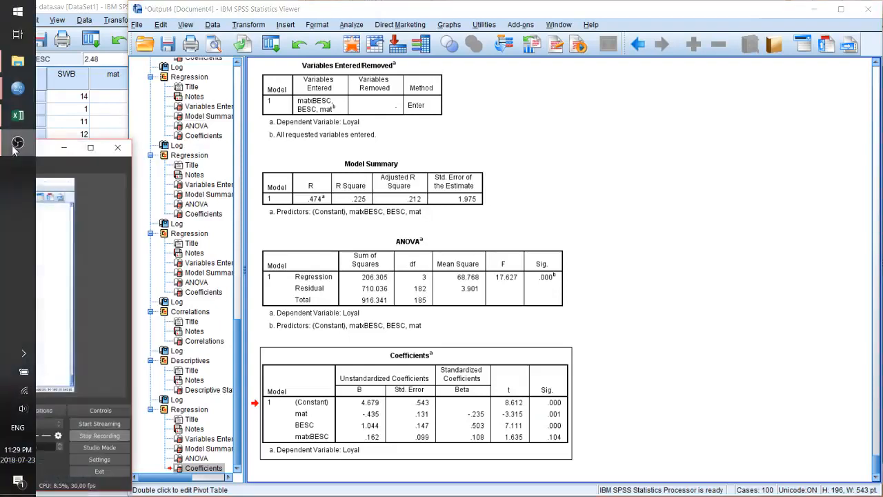